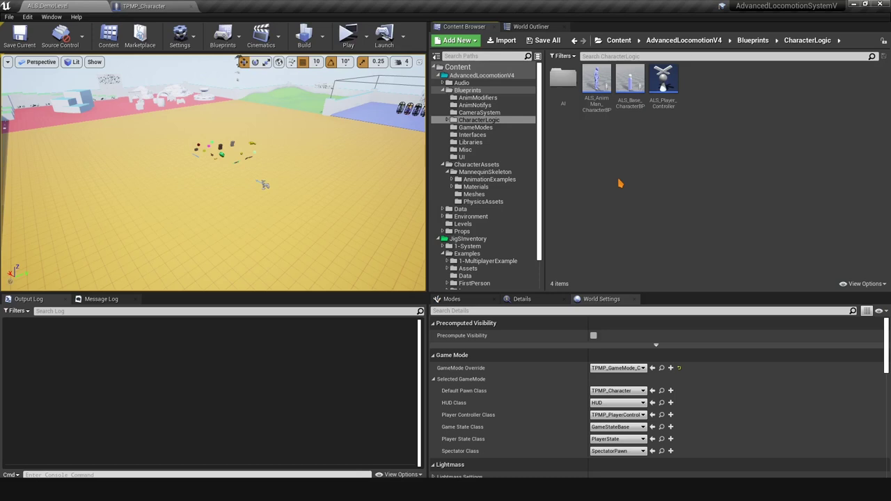
Step: Bring up the World Outliner and nudge the existing player start slightly along the level floor
click(265, 185)
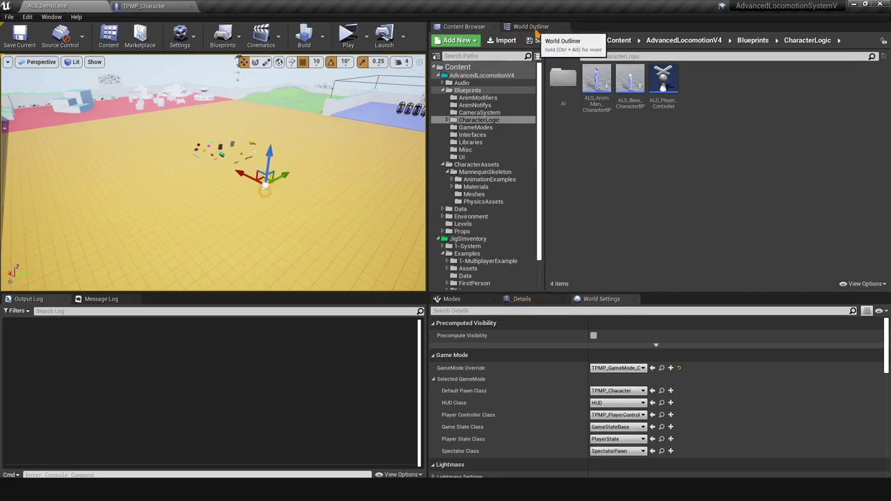
click(531, 28)
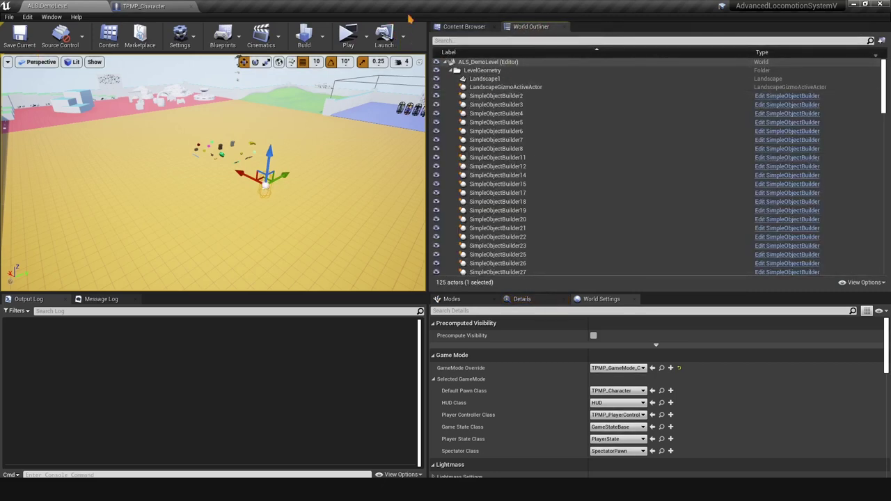
click(52, 17)
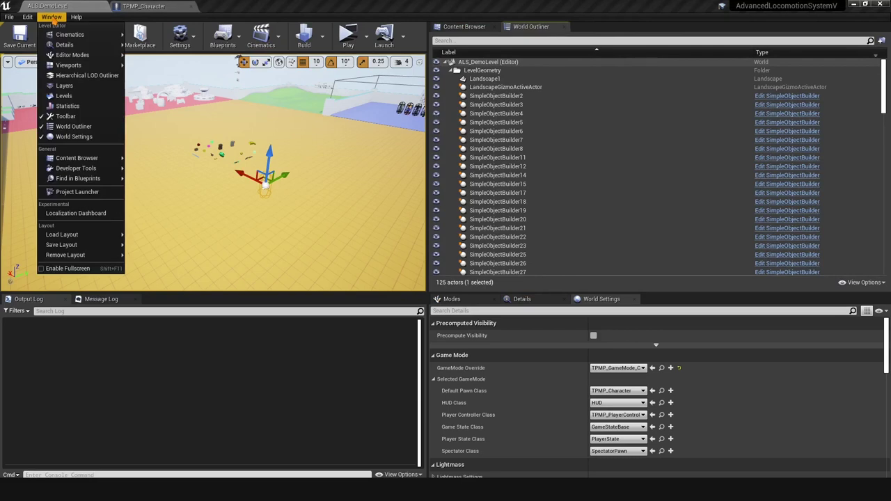
click(73, 128)
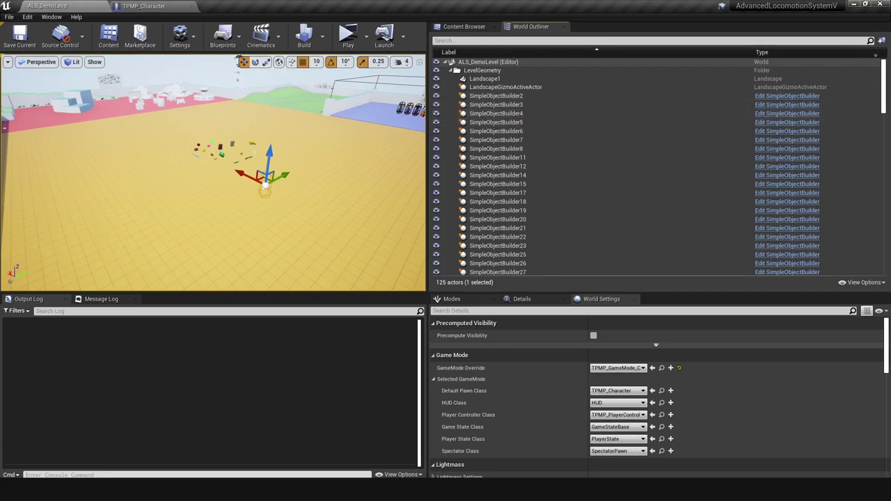
mouse_move(236, 175)
mouse_down()
mouse_move(256, 186)
mouse_move(235, 174)
mouse_up()
Step: Place an ALS_AnimMan_CharacterBP from the CharacterLogic folder in the level and reposition it on the yellow floor
click(465, 27)
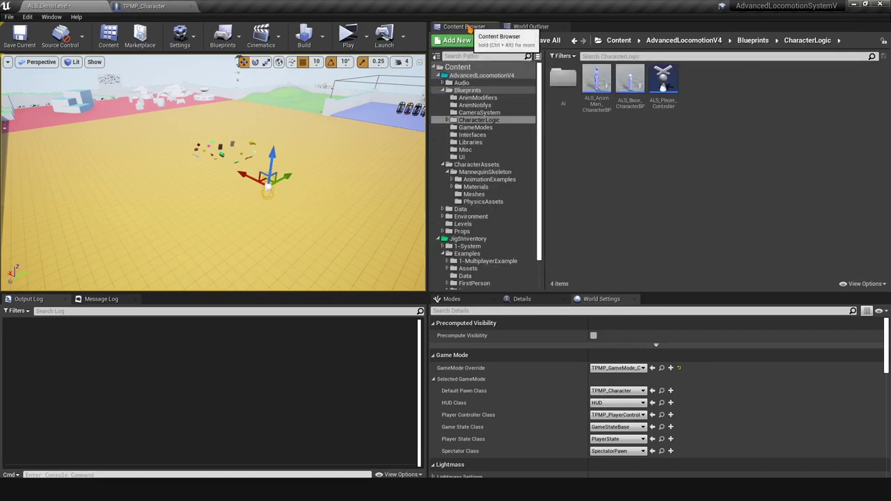
click(598, 107)
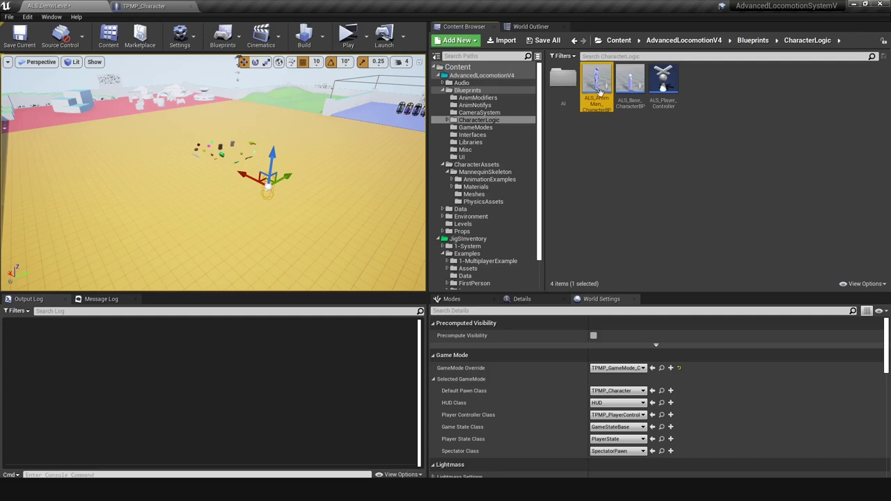
drag(600, 93, 249, 222)
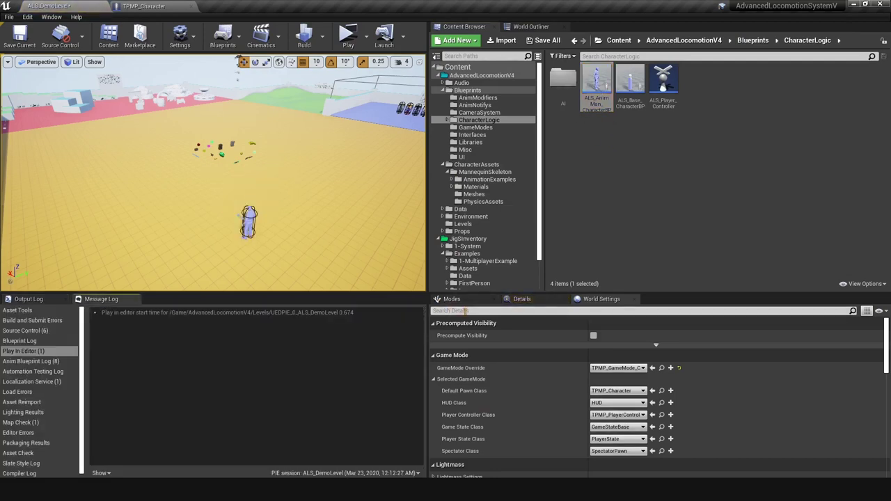
right_drag(310, 229, 295, 222)
mouse_move(286, 203)
mouse_down()
mouse_move(292, 179)
mouse_move(293, 202)
mouse_up()
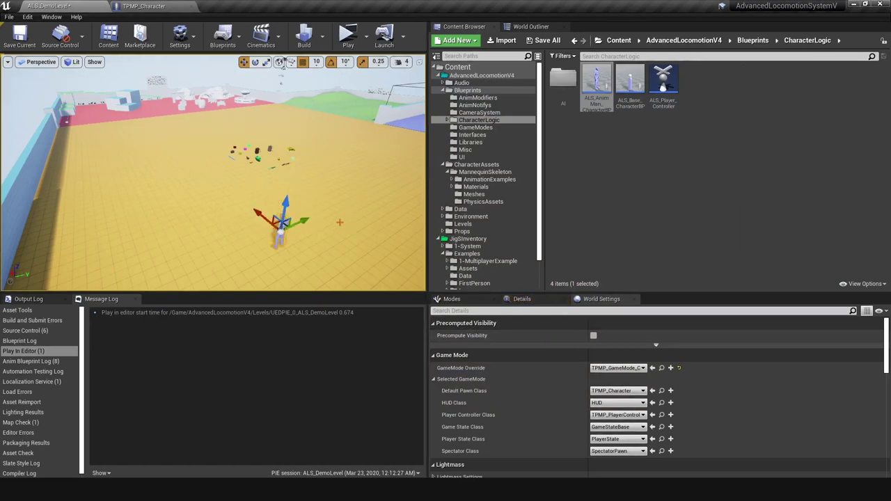
drag(314, 223, 336, 214)
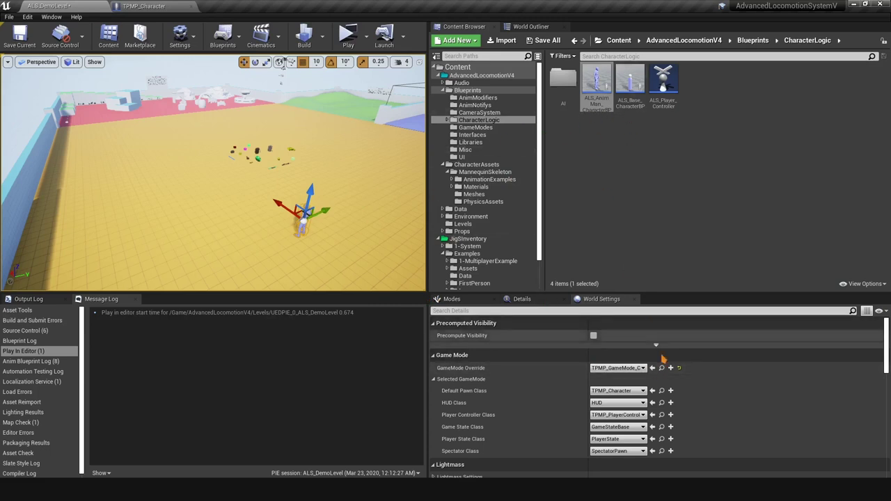
Step: Locate the Default Pawn Class asset and place a TPMP_Character in the level beside the other character
click(661, 390)
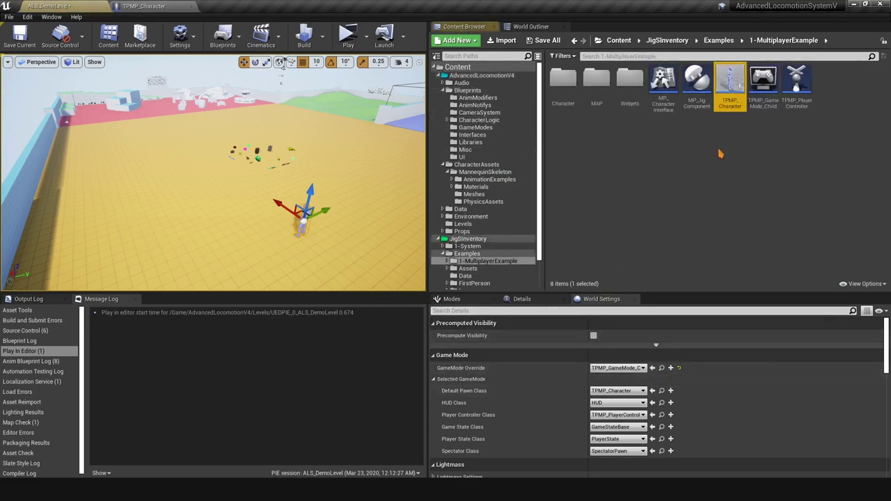
click(735, 103)
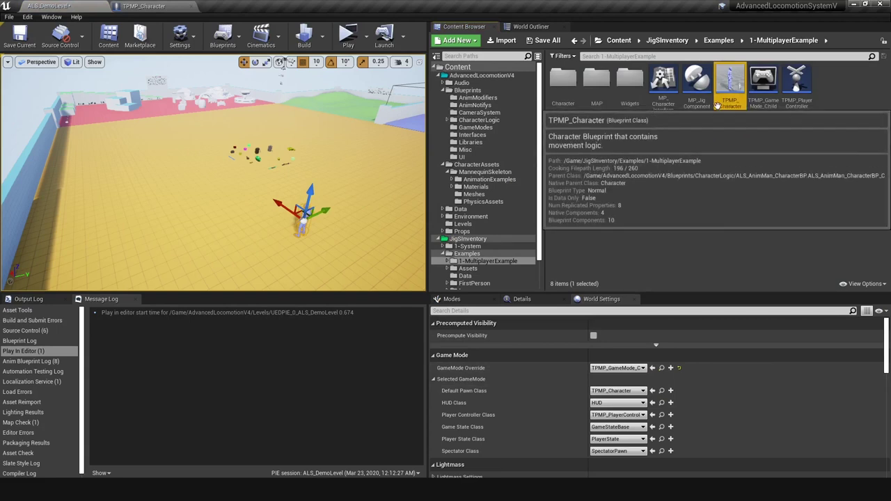
drag(731, 98, 346, 200)
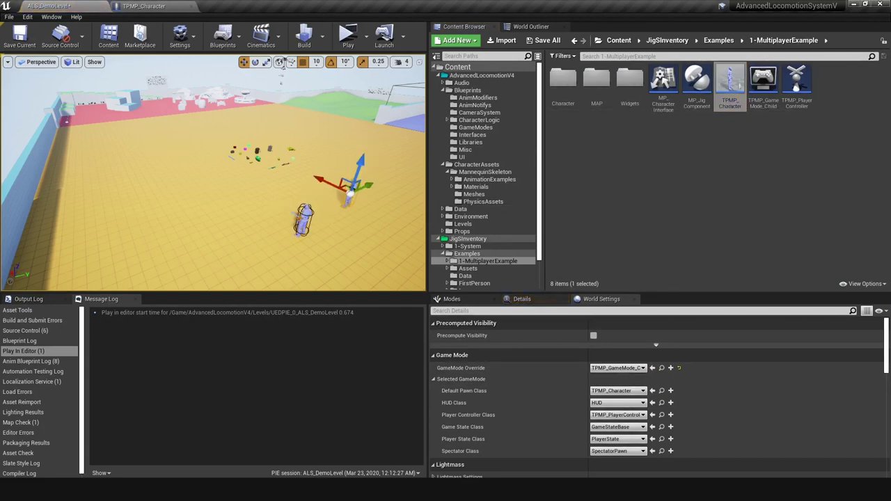
Step: Delete the ALS_AnimMan character and the TPMP_Character placed on the yellow floor
click(304, 224)
key(Delete)
click(352, 196)
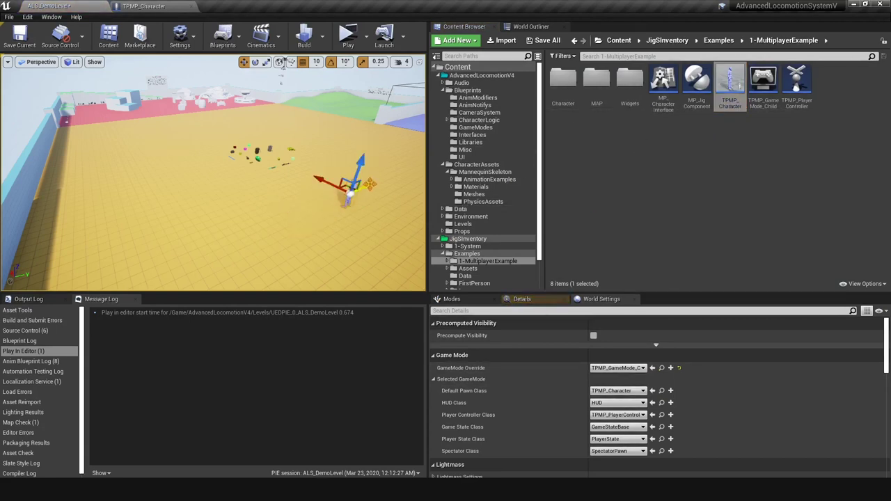
drag(371, 186, 331, 203)
key(Delete)
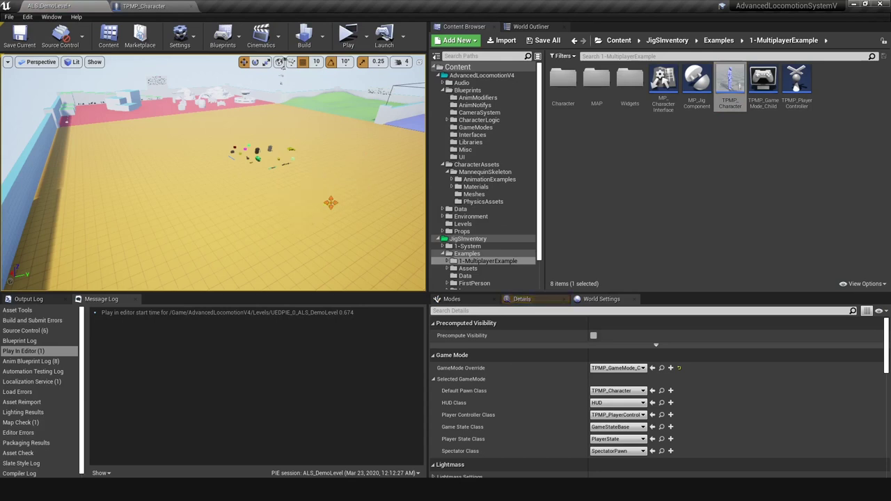
Step: Find the Player Start actor by searching the placeable classes for "Play" and place it on the yellow floor
click(452, 300)
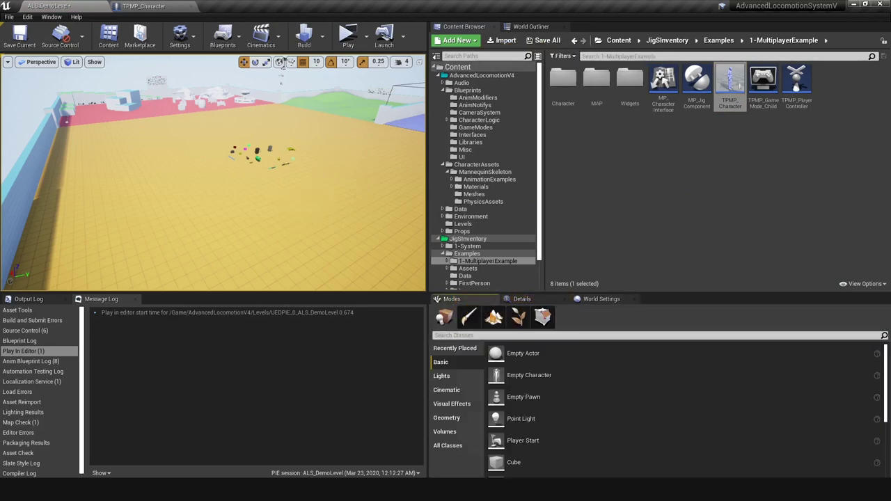
text(Play)
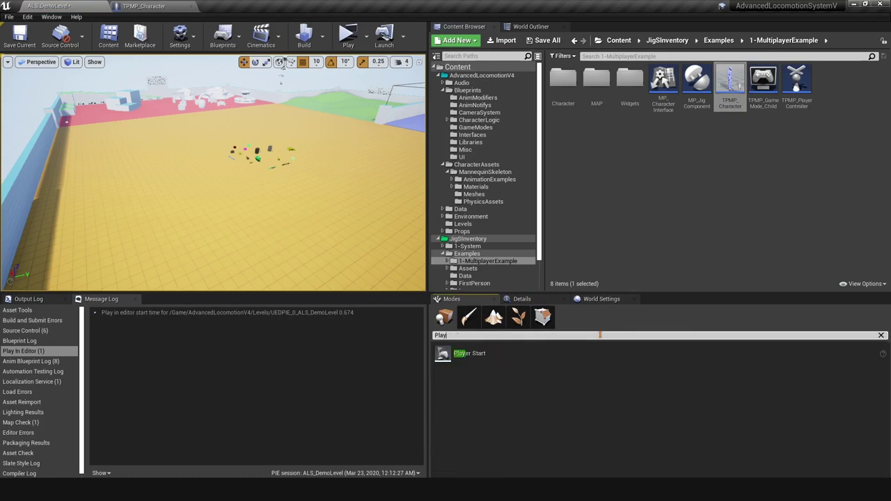
drag(469, 353, 270, 209)
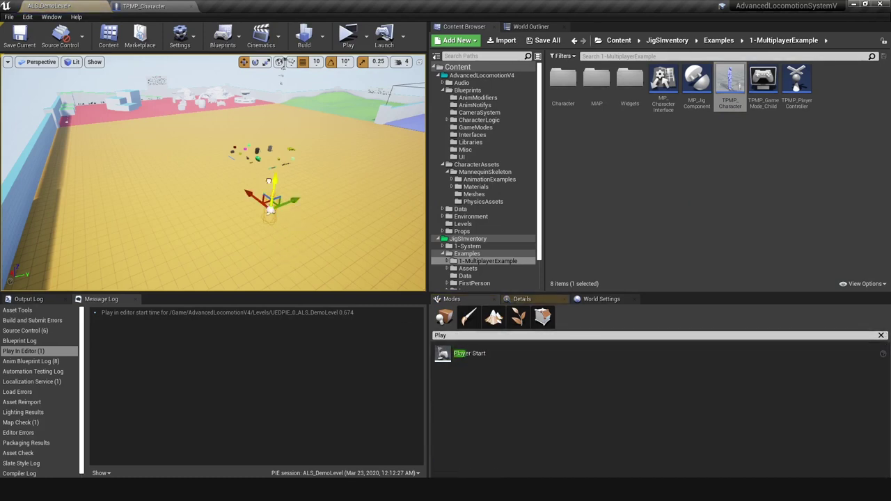
Step: Check the Default Pawn Class in World Settings and play-test the level, walking forward and trying the HUD and character info toggles
click(601, 300)
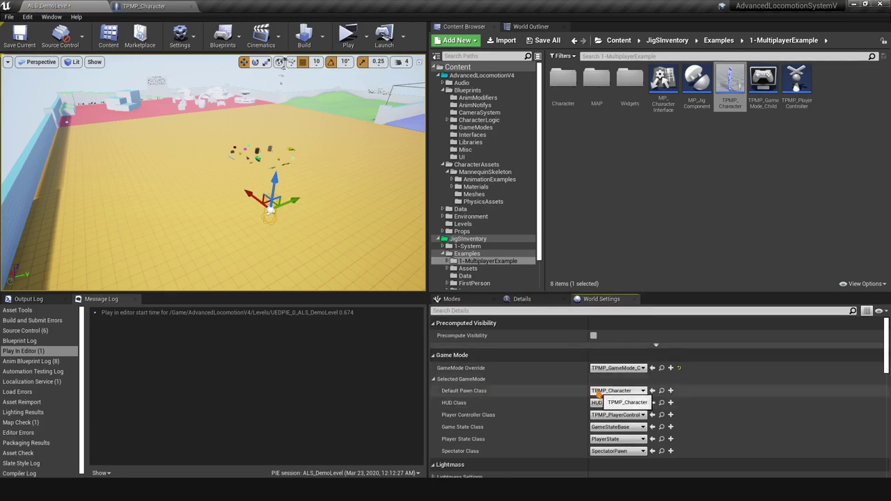
click(350, 40)
key(w)
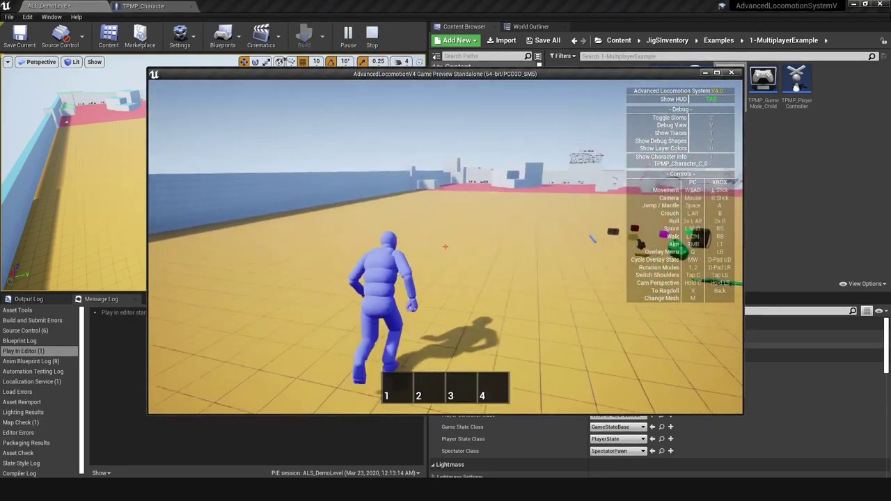
key(Tab)
key(i)
key(Escape)
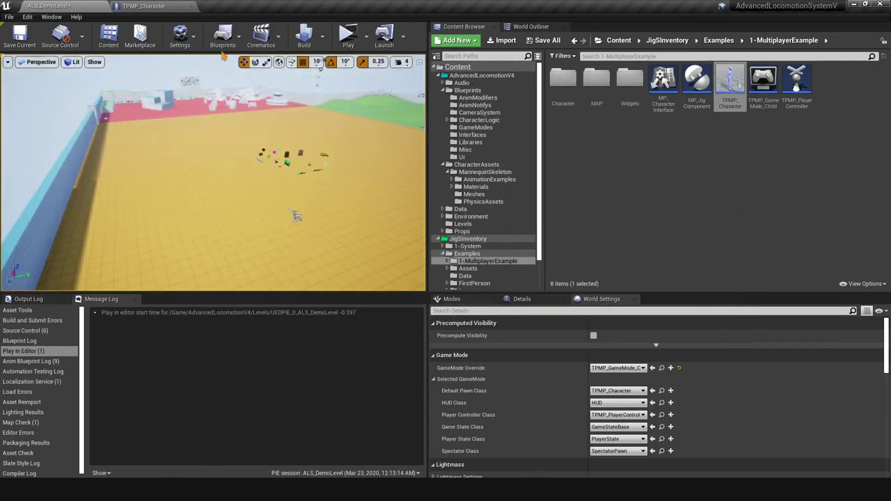
Step: Open the TPMP_Character blueprint and examine the CapsuleComponent's collision settings, filtering its details by "colli"
click(146, 5)
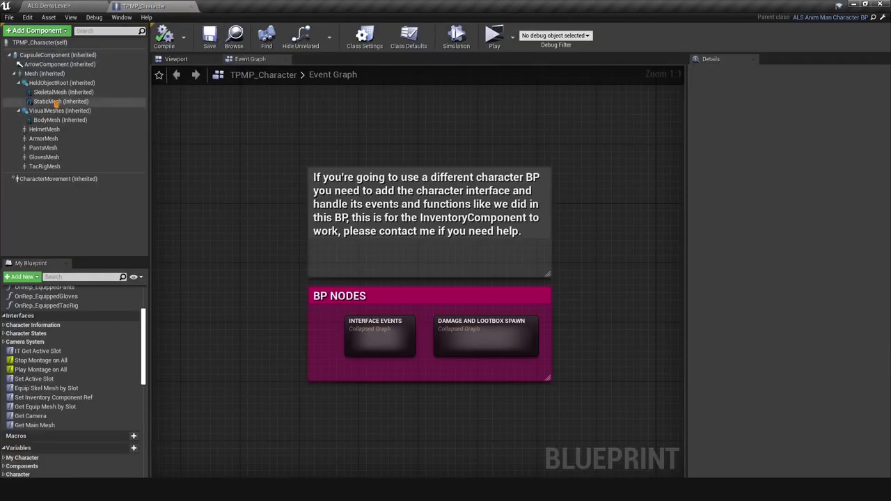
click(56, 55)
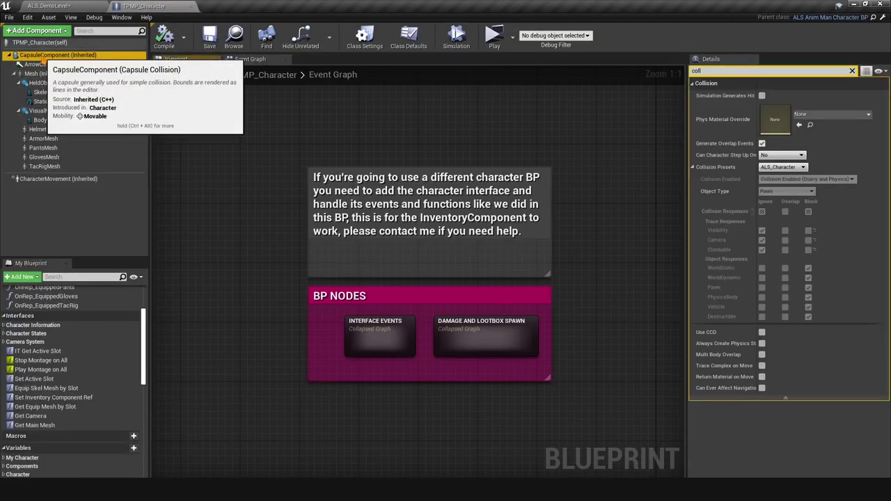
click(852, 71)
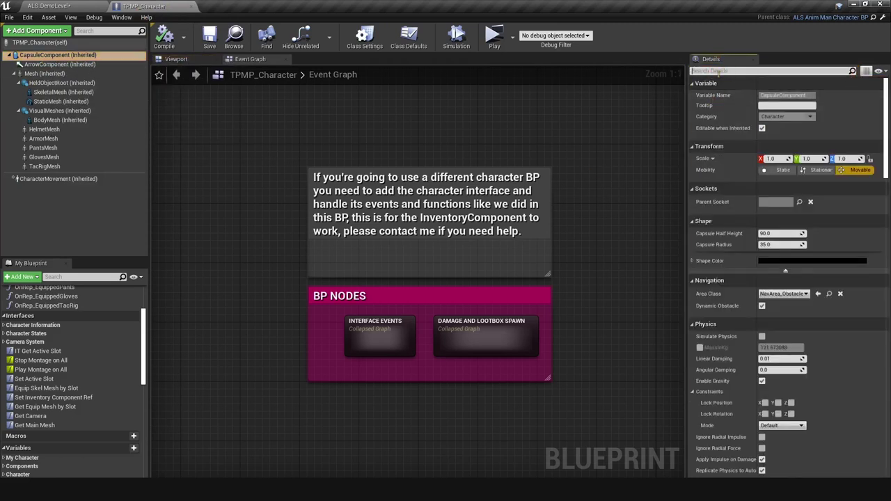
click(717, 71)
text(coll)
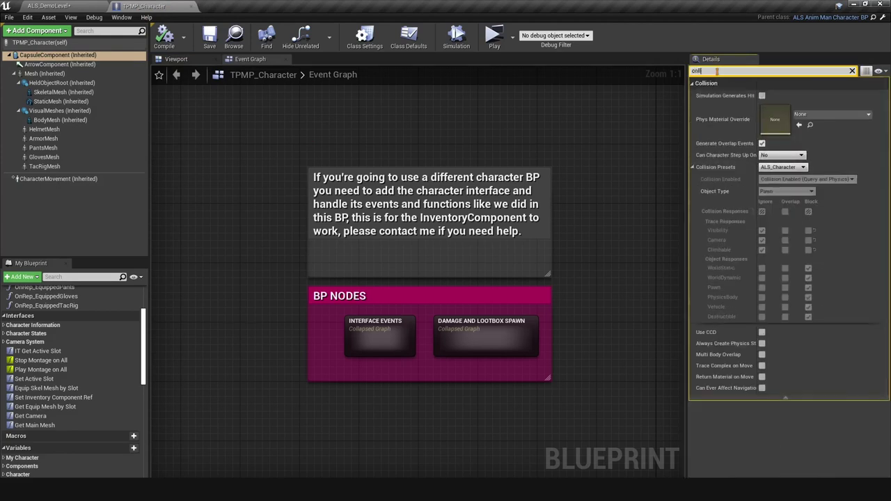
text(i)
Step: Set the Mesh component's Camera and Climbable trace responses to Block and play-test the result
click(44, 73)
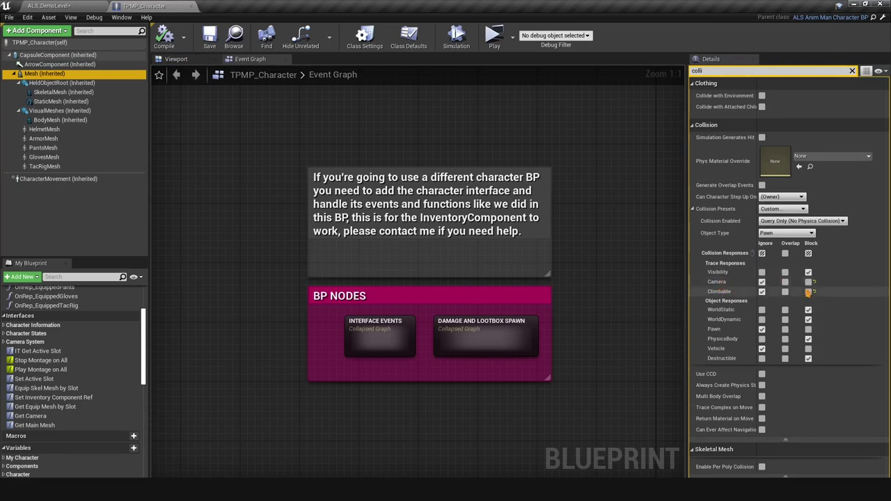
click(808, 282)
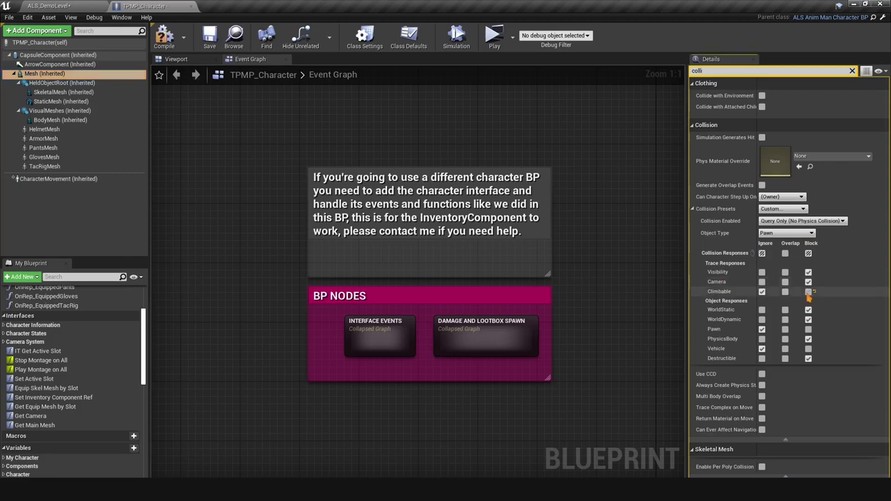
click(809, 291)
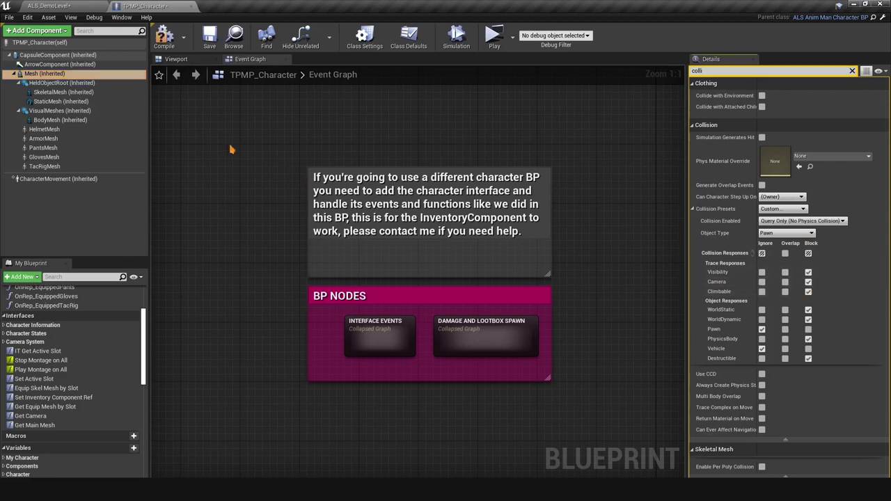
click(163, 38)
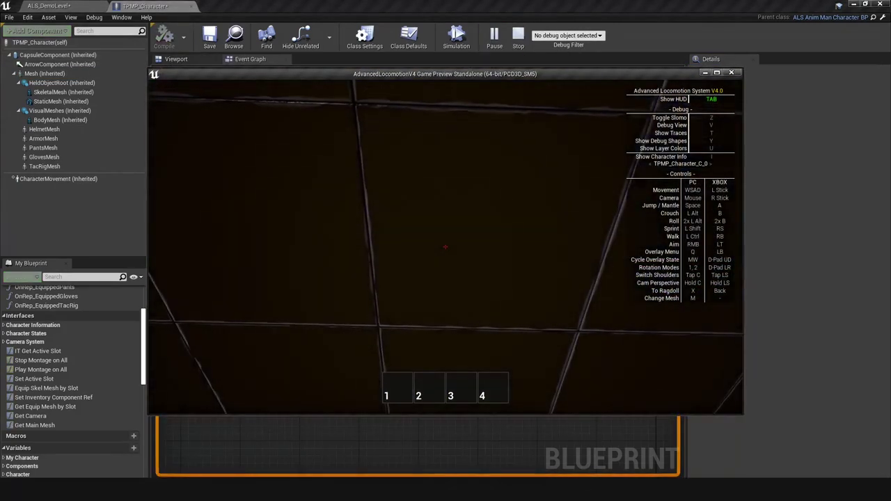
key(Escape)
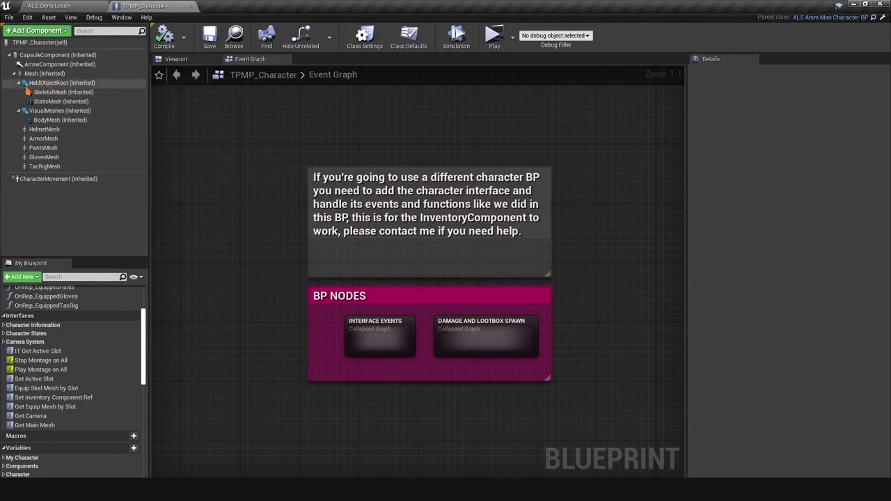
Step: Set the Mesh component's Climbable and Camera trace responses back to Ignore
click(32, 74)
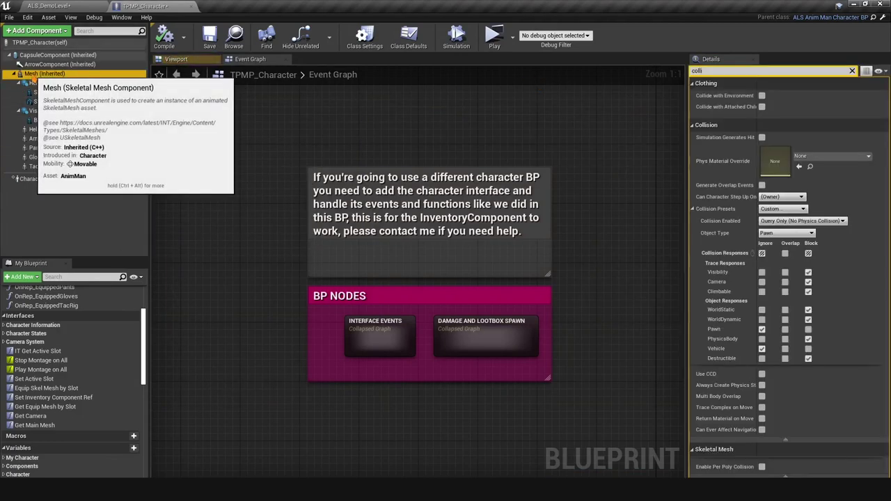
click(762, 291)
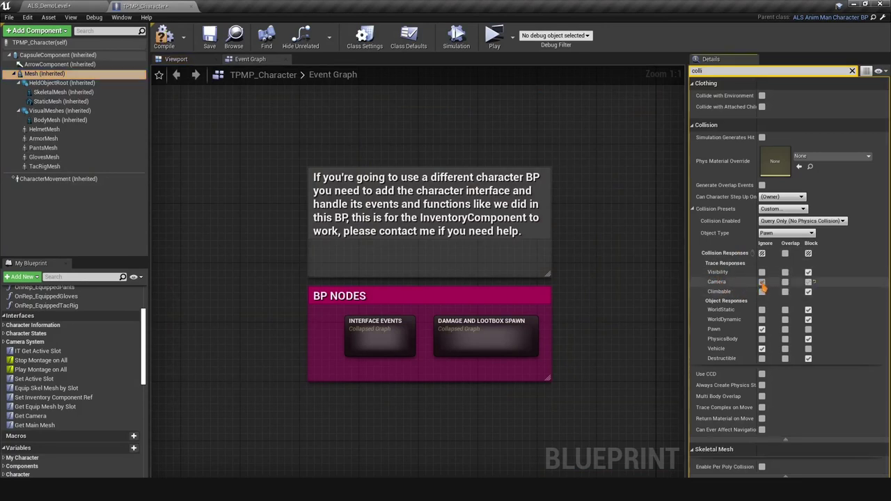
click(761, 281)
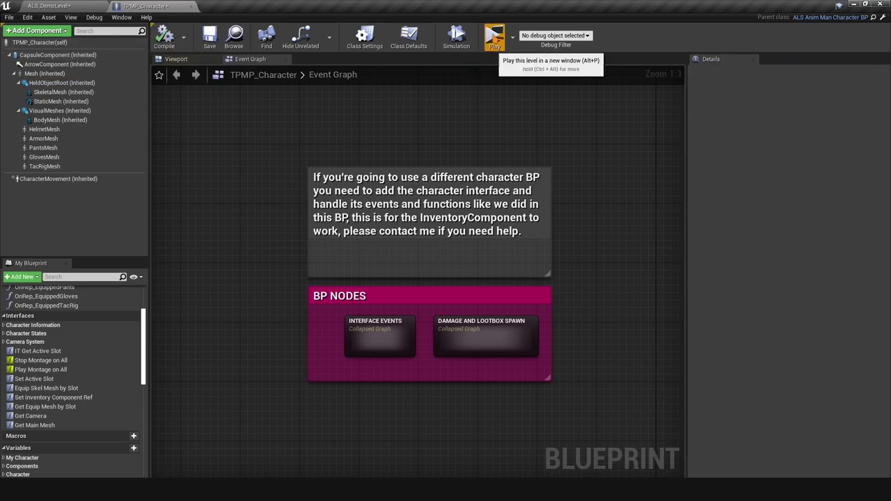
Step: Play-test the level to check the camera, stop it, and reselect the Mesh component to review its collision settings
click(494, 36)
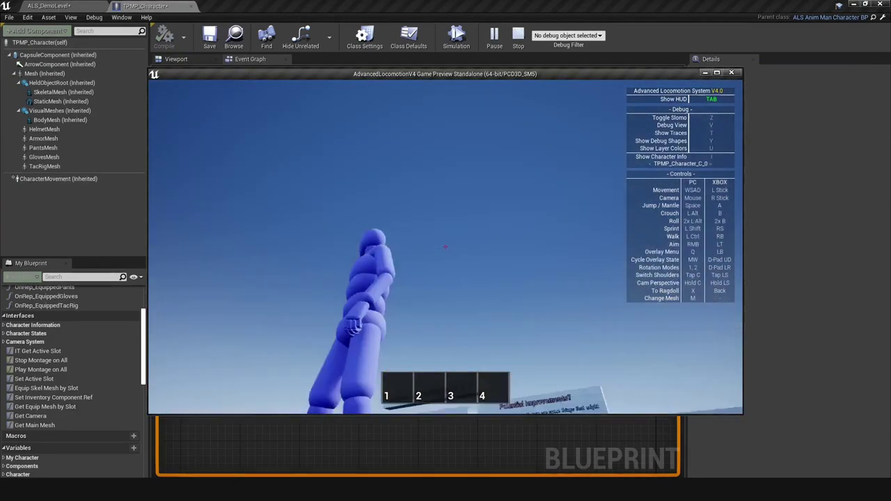
key(Escape)
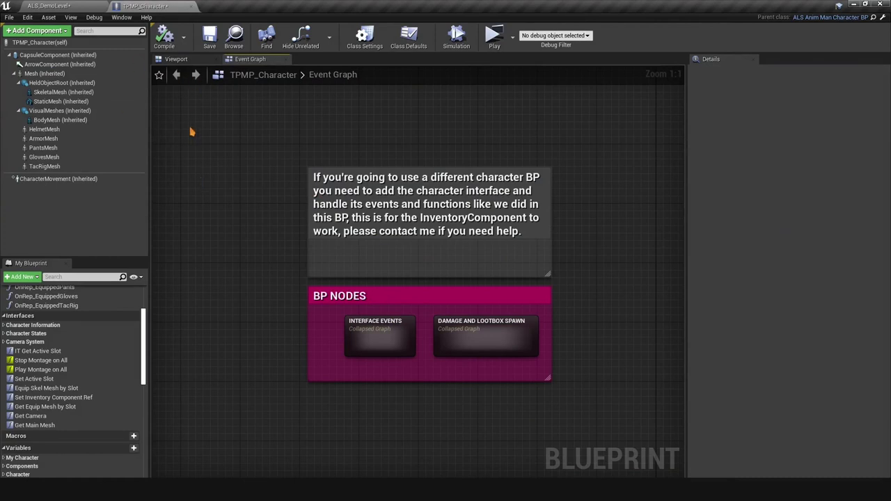
click(32, 73)
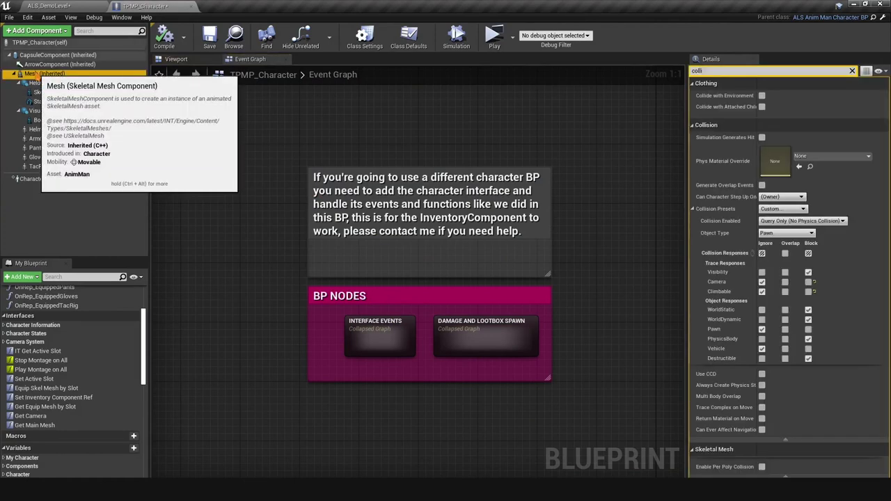
Step: Clear the Mesh component's details filter and set its Visibility Based Anim Tick Option to Always Tick Pose
click(852, 70)
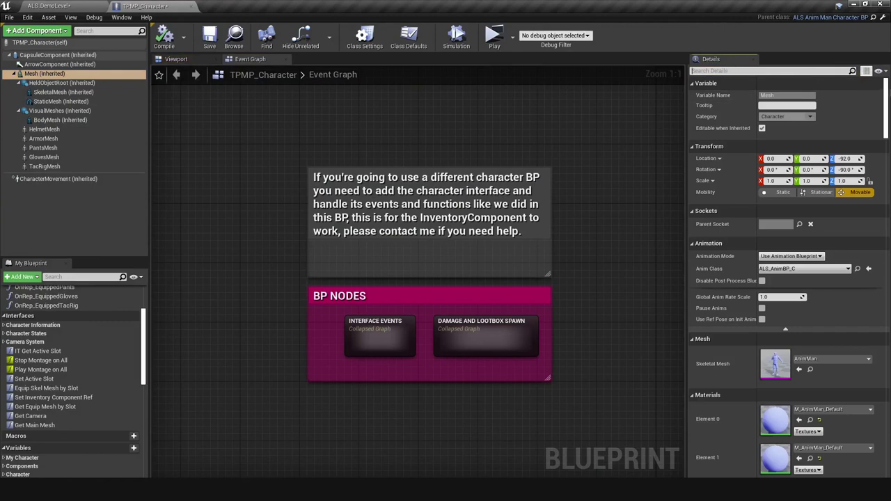
drag(886, 101, 886, 449)
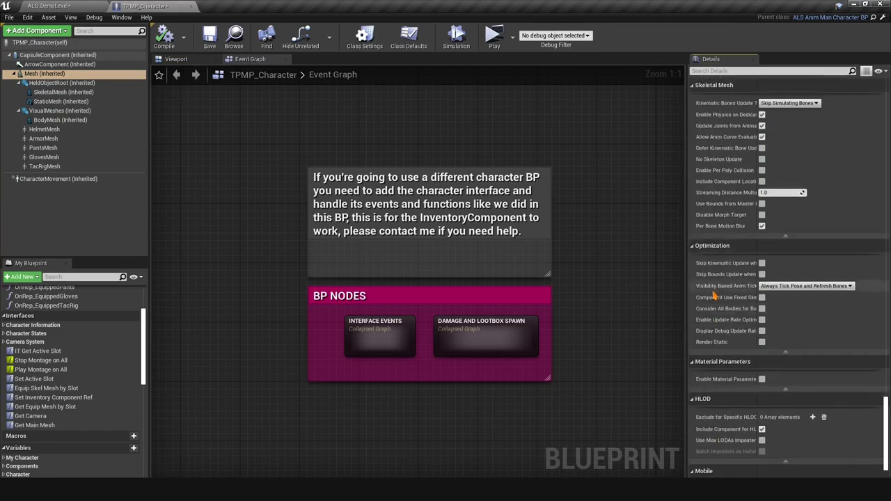
drag(688, 273, 574, 263)
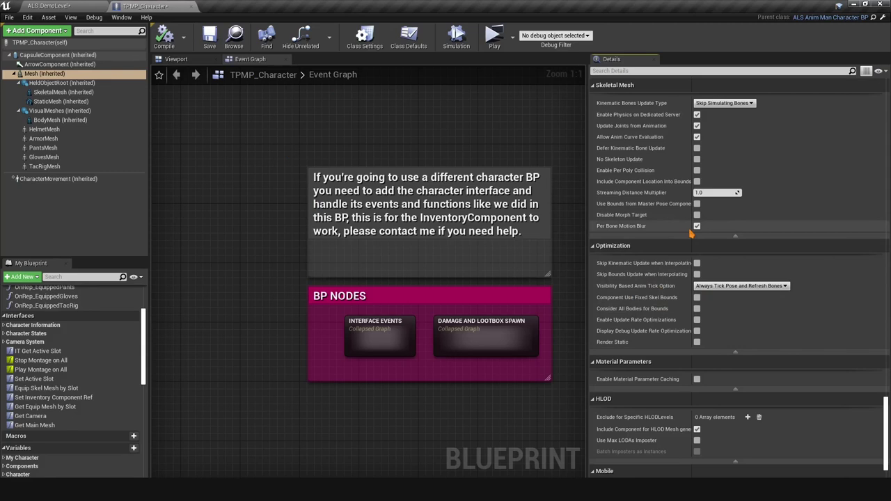
click(714, 287)
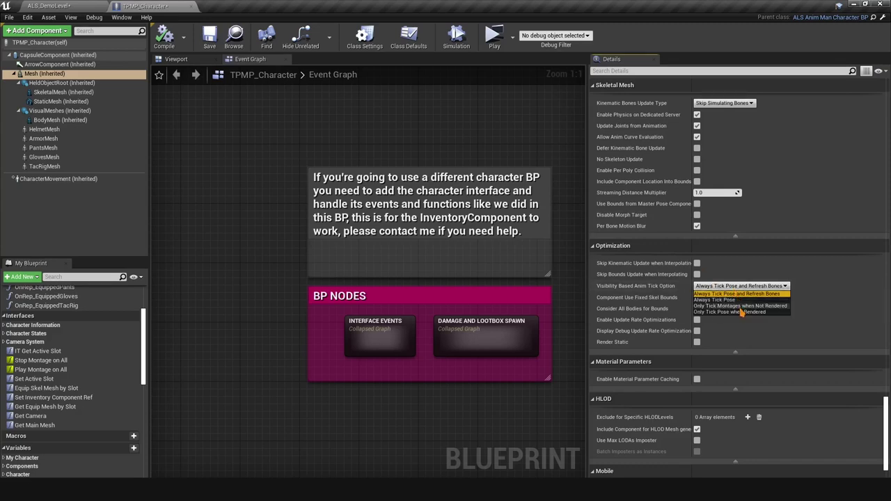
click(730, 301)
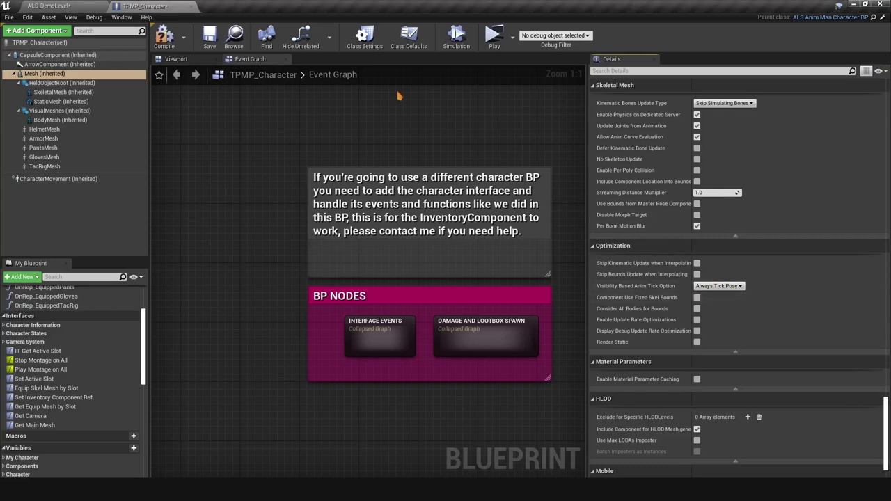
Step: Compile TPMP_Character, play-test it by running around the demo level, and stop the session
click(168, 34)
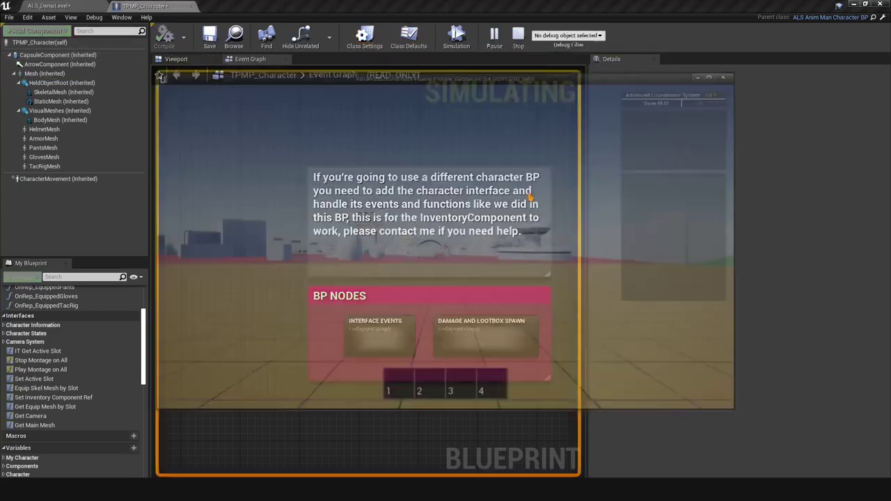
key(w)
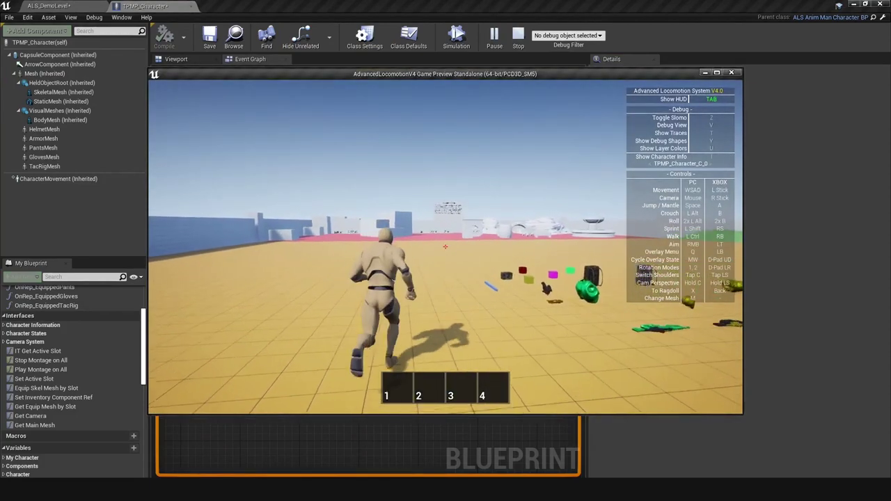
key(ctrl)
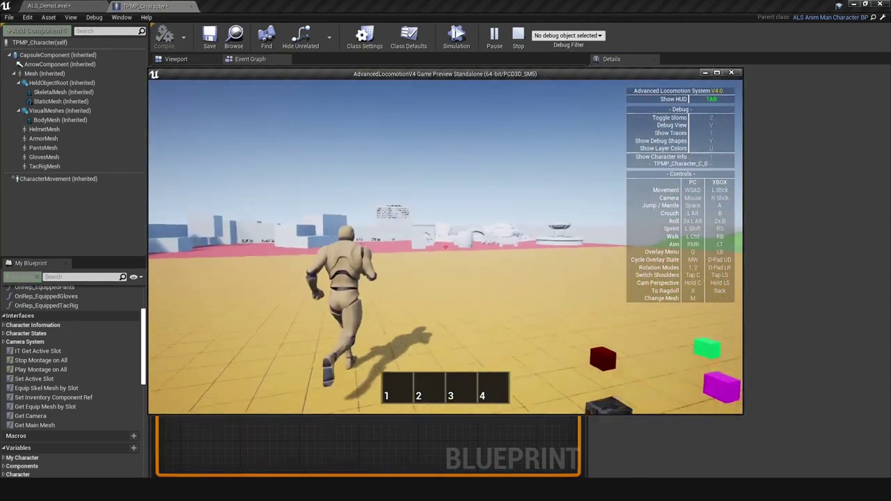
key(s)
key(a)
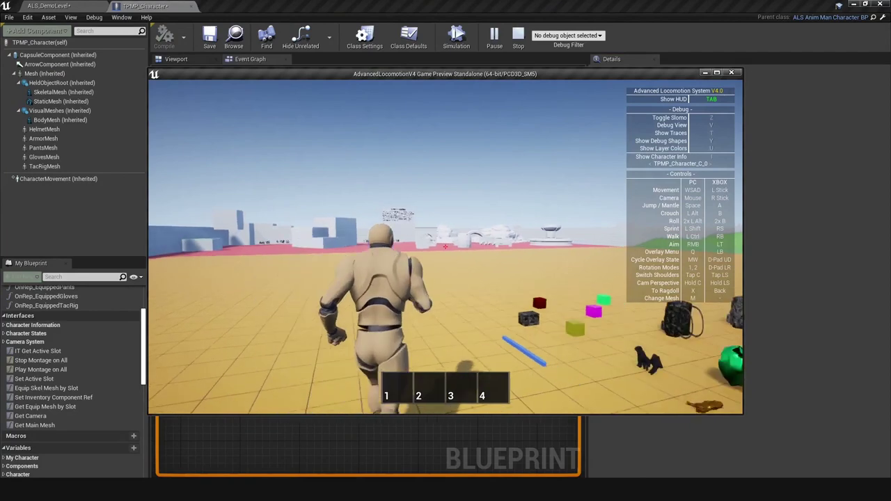
key(Escape)
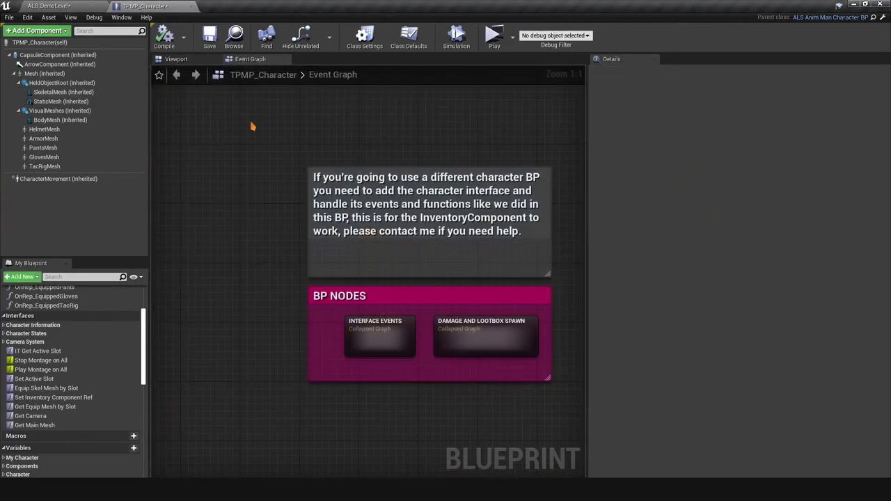
Step: Set the Mesh component's Visibility Based Anim Tick Option to Always Tick Pose and Refresh Bones, then compile and save the blueprint
click(31, 73)
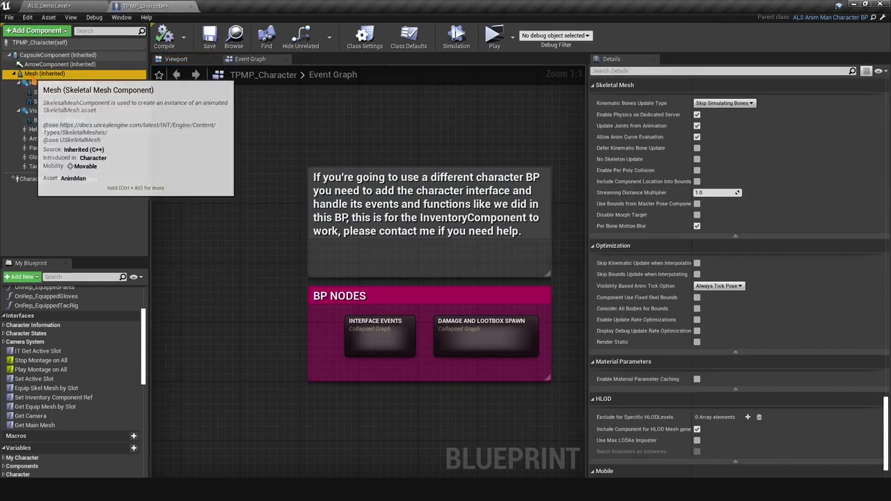
click(718, 286)
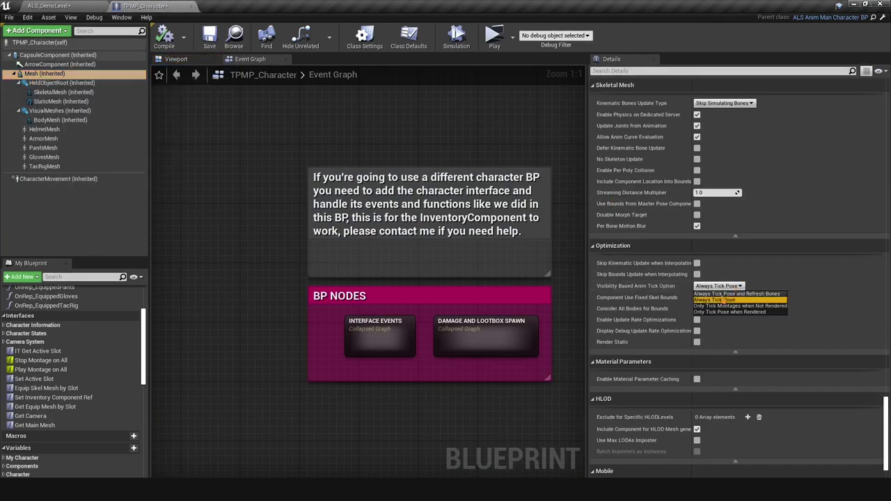
click(724, 294)
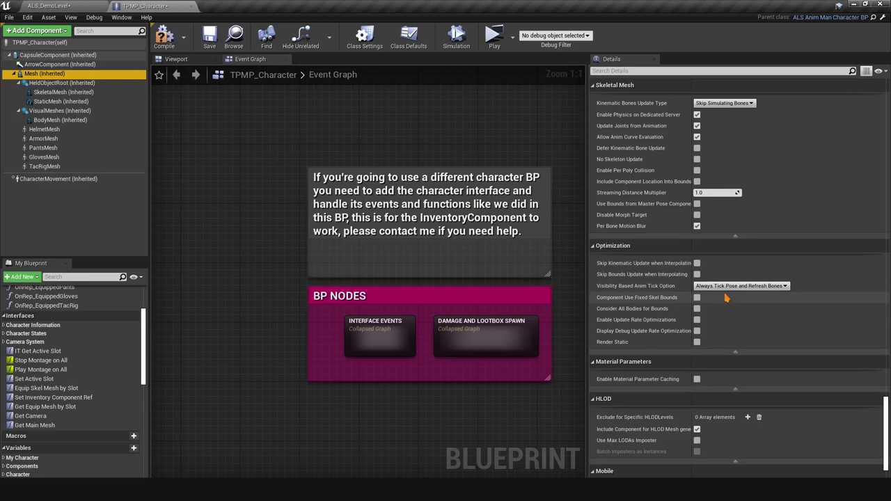
mouse_move(672, 299)
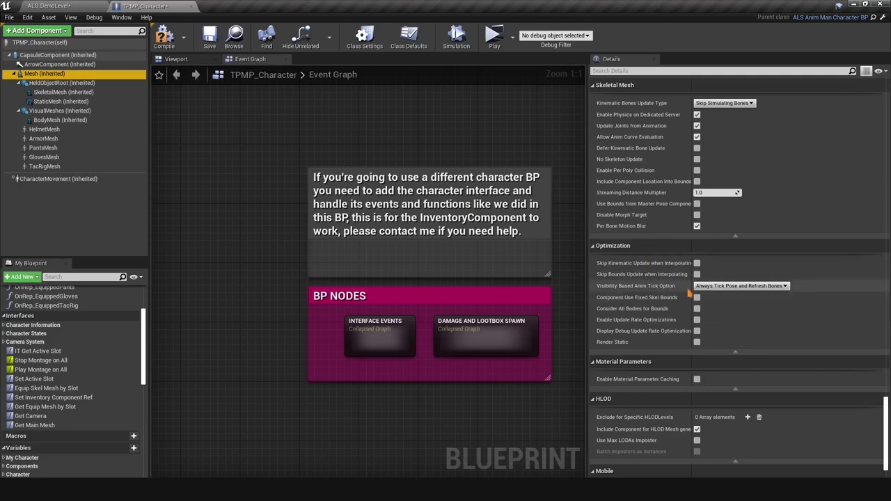
mouse_move(728, 293)
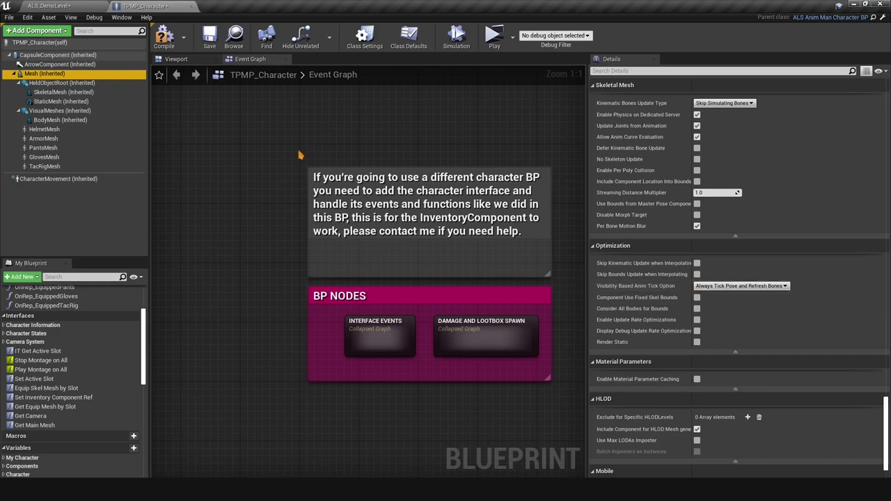
click(169, 39)
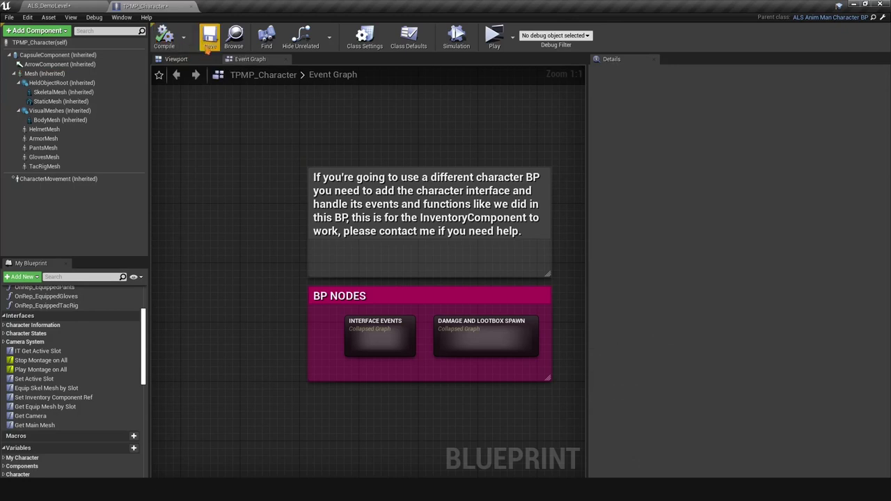
click(207, 50)
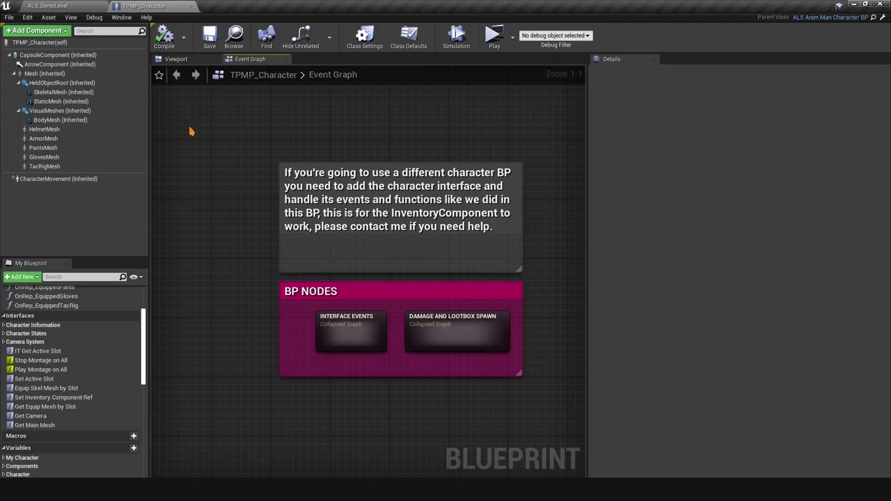
Step: Close the TPMP_Character blueprint, locate the level's Default Pawn Class asset, and reopen it
click(192, 7)
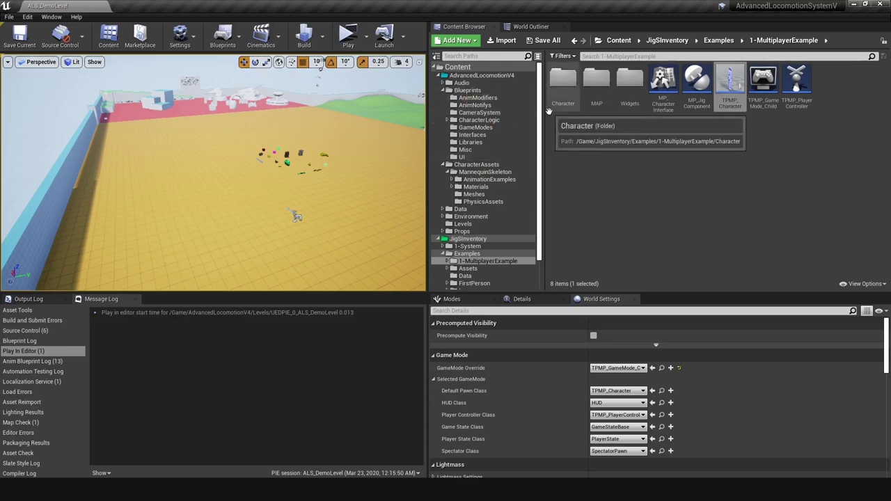
click(442, 90)
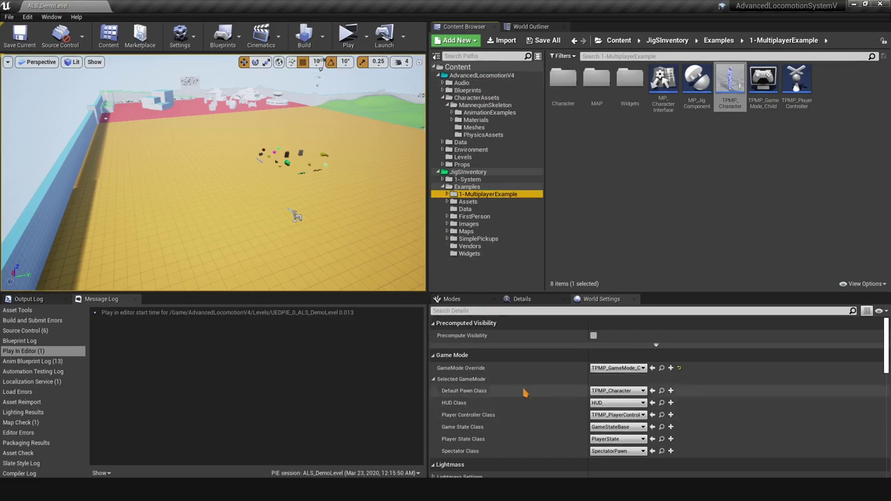
click(661, 391)
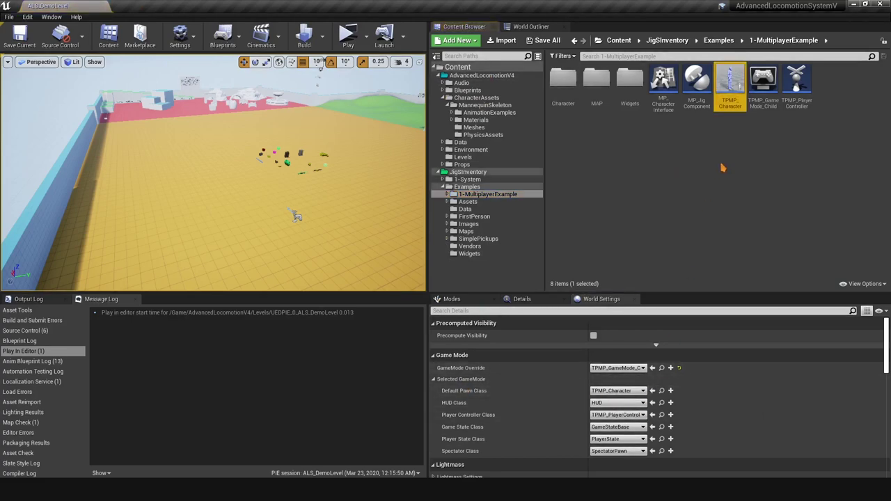
double_click(730, 82)
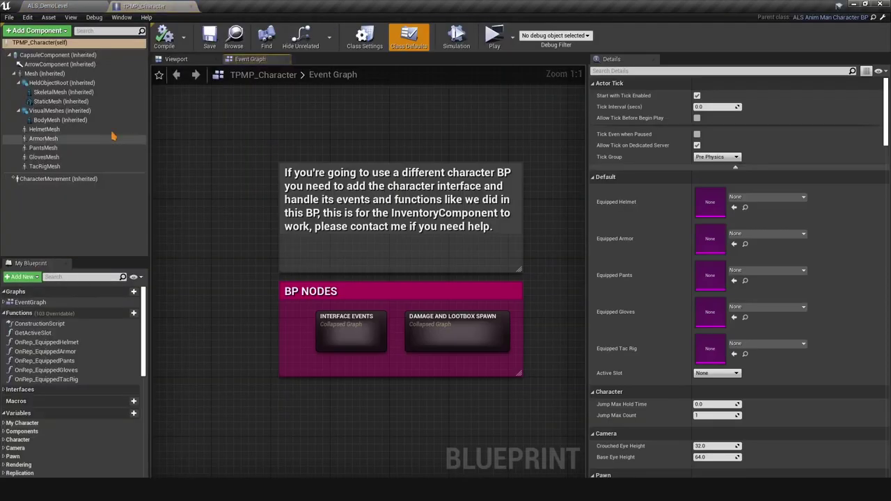
Step: Open the ALS_AnimBP animation blueprint by way of the Mesh component's AnimMan skeletal mesh, and close the mesh editor
click(43, 73)
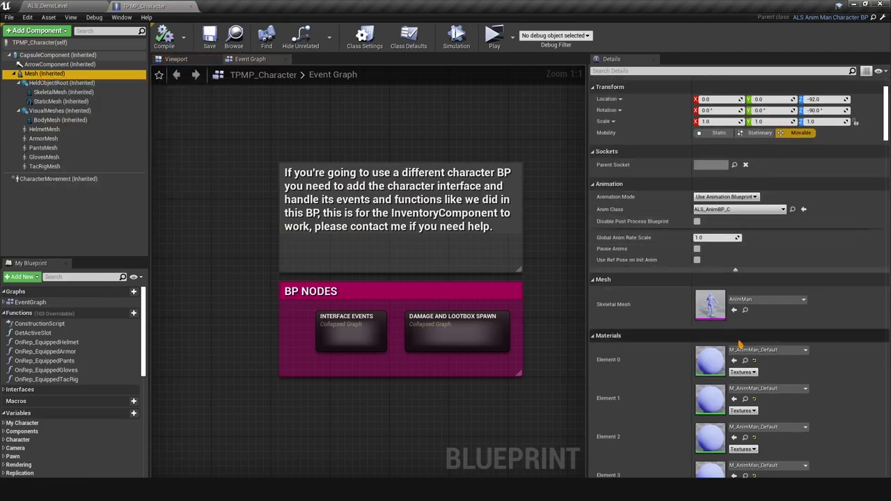
click(745, 311)
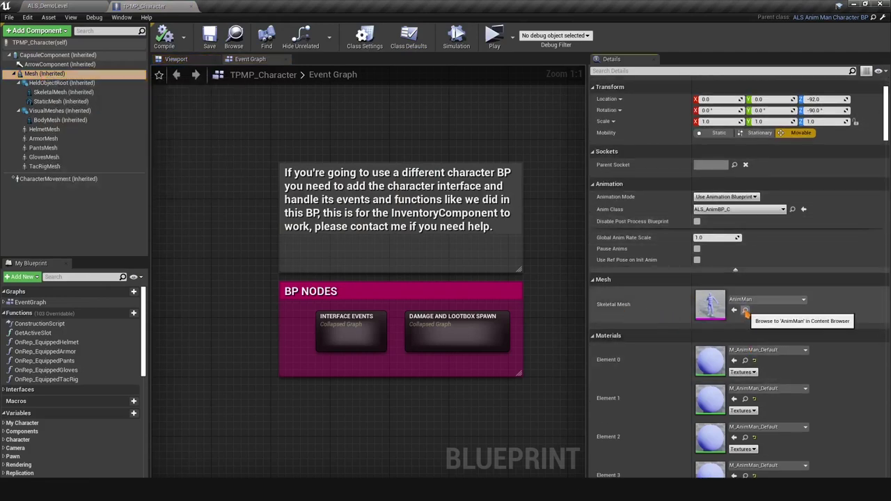
double_click(561, 117)
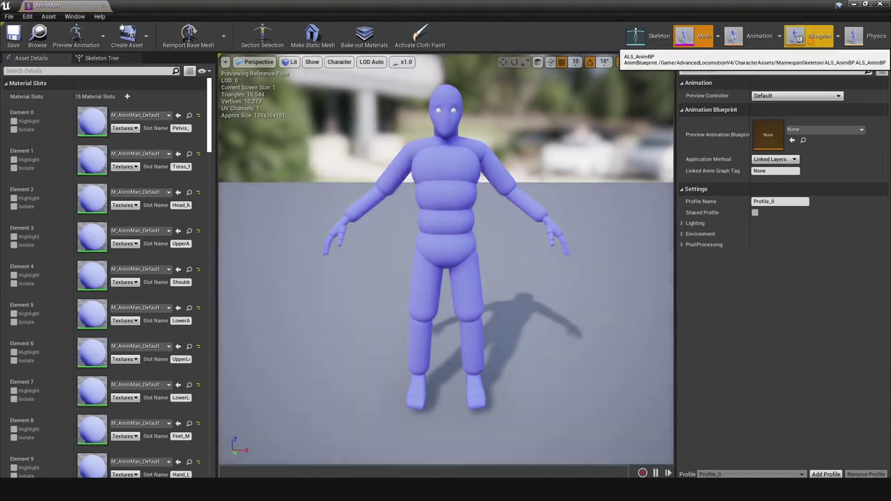
click(818, 39)
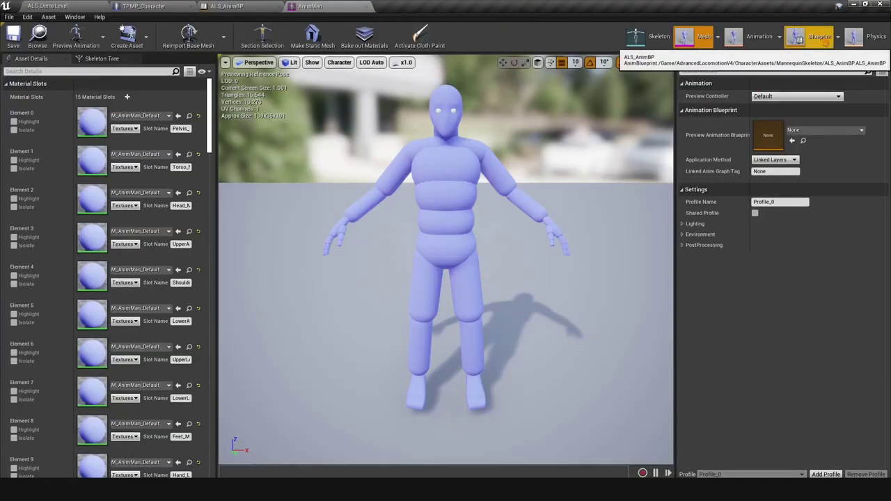
click(819, 38)
click(369, 6)
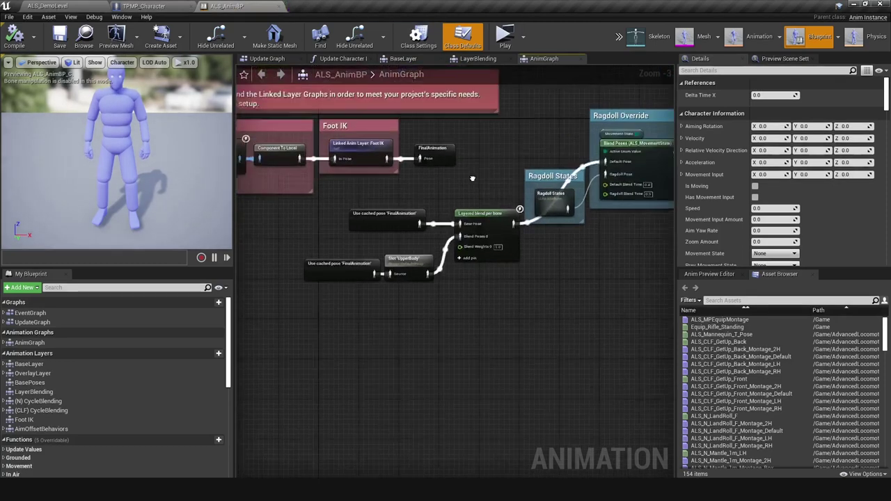
Step: Move the Ragdoll Override group and Output Pose down in the AnimGraph and examine the Layered blend per bone setup
right_drag(589, 311, 432, 308)
drag(586, 324, 403, 159)
drag(545, 189, 565, 254)
scroll(428, 237, up, 4)
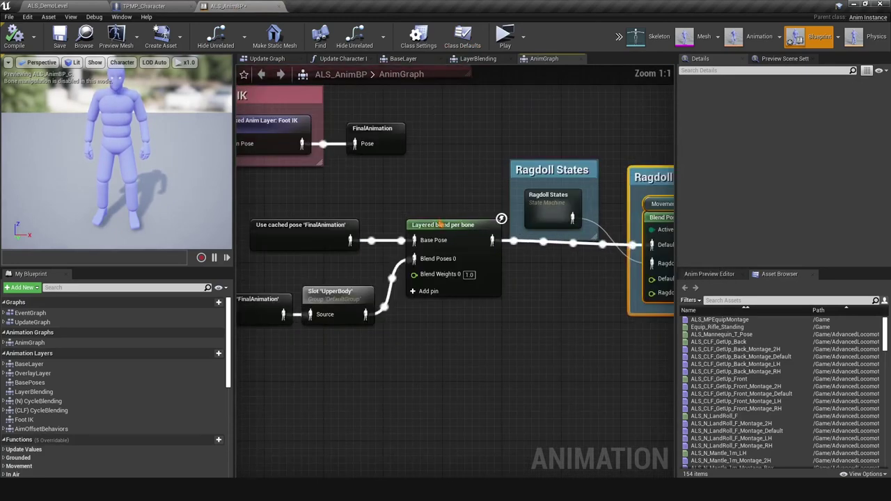
right_drag(574, 287, 543, 266)
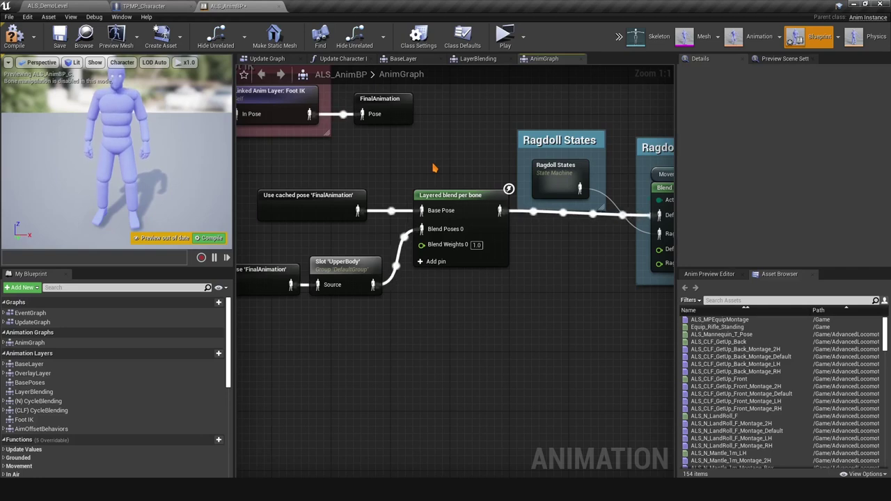
Step: Delete the Layered blend per bone, UpperBody slot and FinalAnimation cached pose nodes from the AnimGraph
right_drag(461, 148, 535, 184)
scroll(437, 198, down, 1)
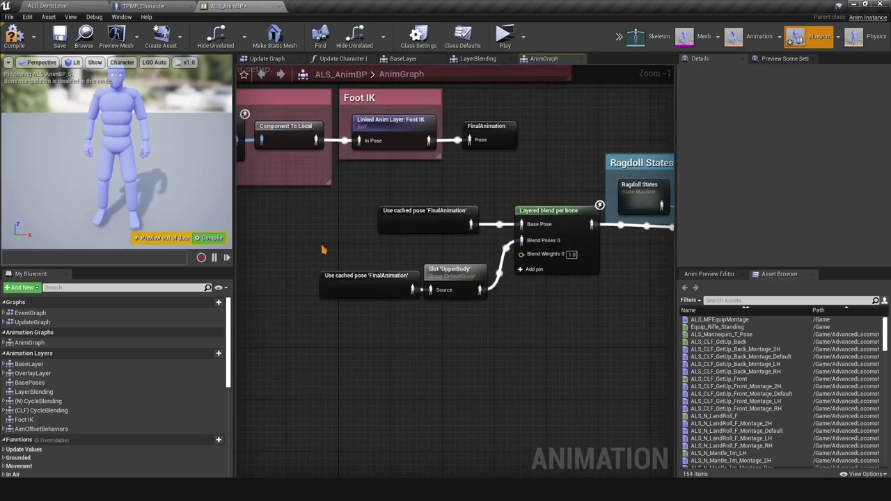
drag(330, 213, 544, 324)
key(Delete)
right_drag(622, 277, 339, 291)
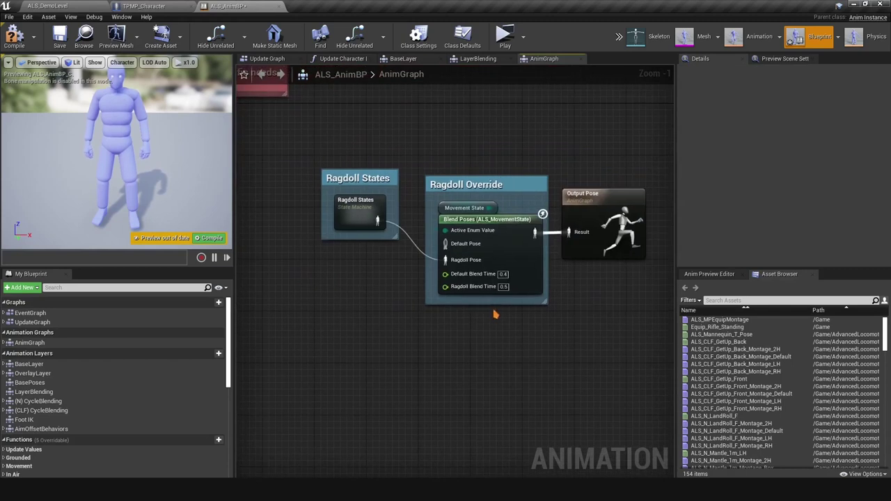
right_drag(328, 216, 463, 248)
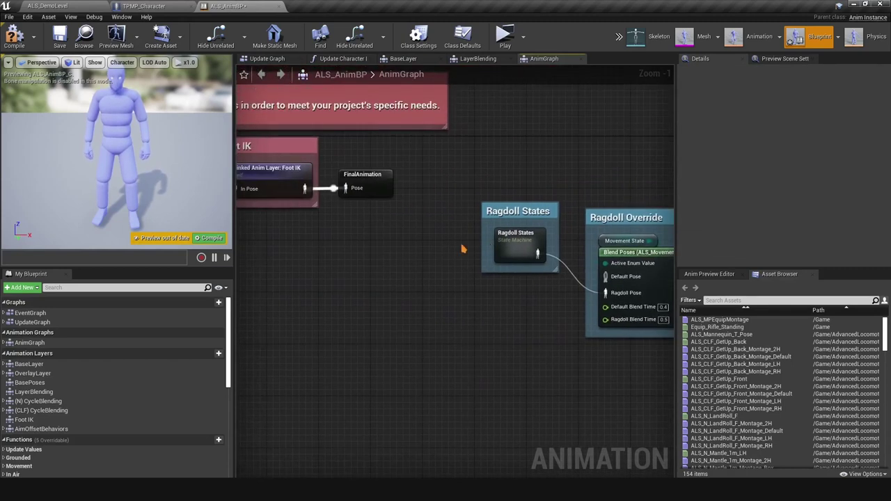
click(515, 258)
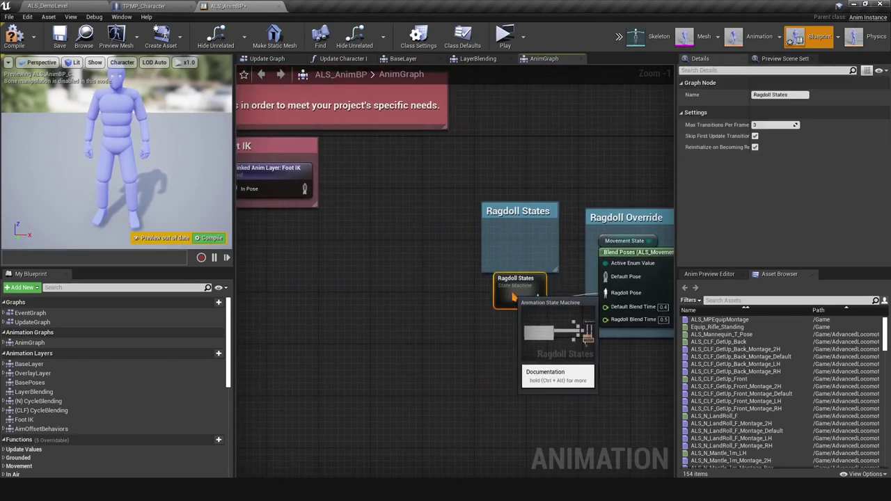
Step: Place the Ragdoll Override group and Output Pose beside Foot IK, with the Ragdoll States group below and between them
right_drag(513, 223, 400, 218)
scroll(400, 218, down, 3)
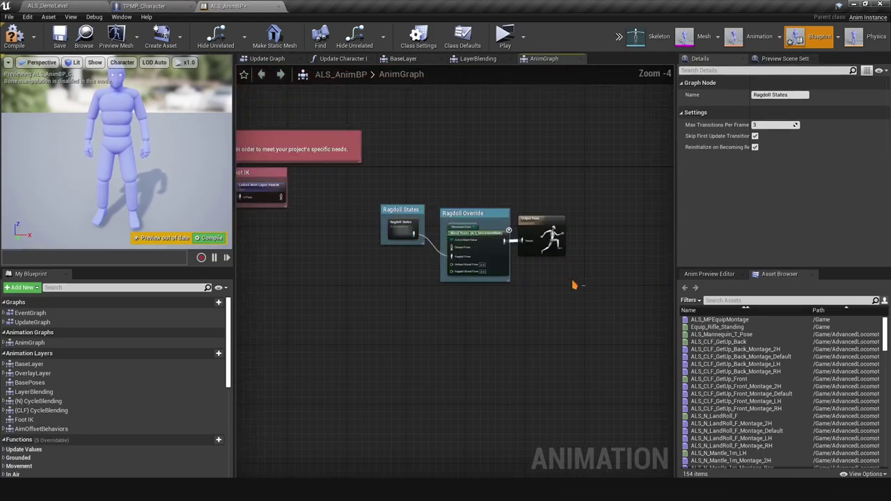
drag(575, 285, 391, 202)
drag(483, 244, 413, 226)
click(322, 244)
right_drag(322, 245, 425, 251)
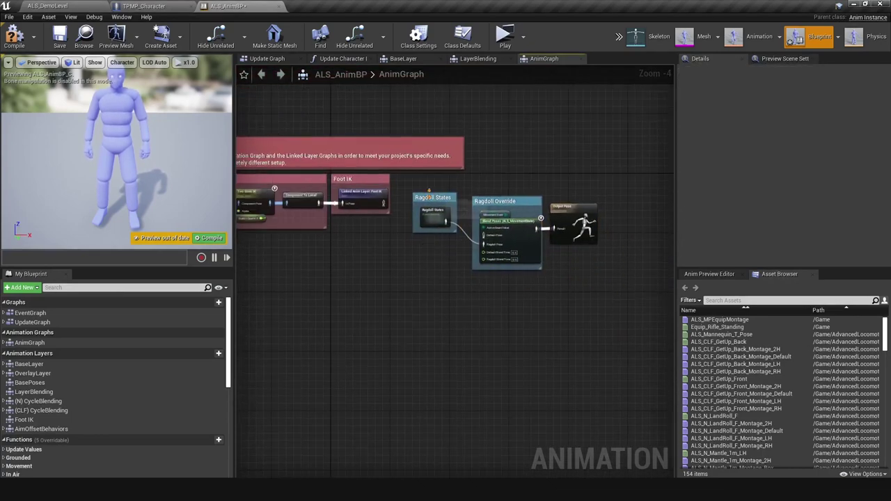
drag(427, 204, 392, 243)
drag(460, 192, 542, 192)
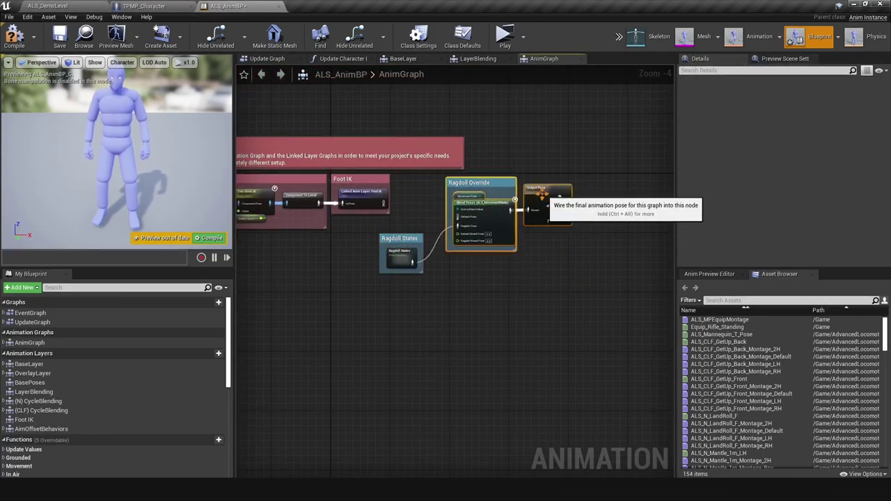
Step: Connect the Foot IK layer's output pose to the Default Pose input of the Ragdoll Override blend node
scroll(411, 199, up, 3)
drag(360, 206, 511, 233)
right_drag(614, 194, 523, 211)
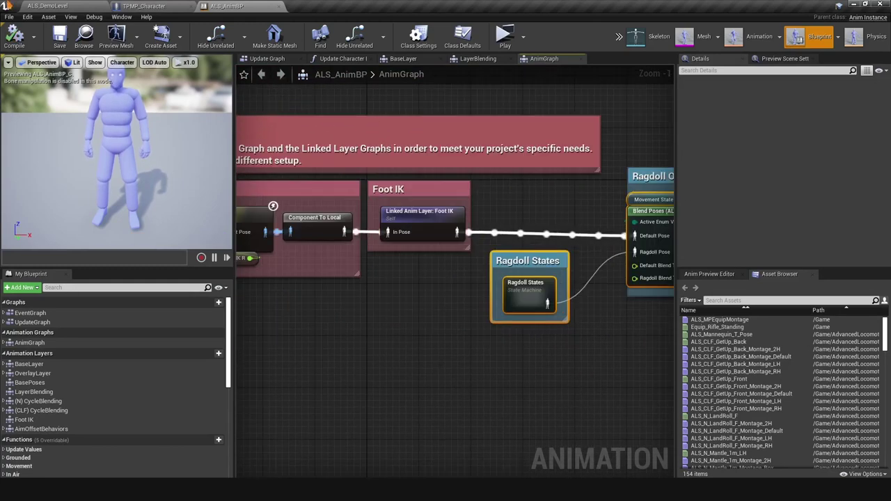
Step: Open the TPMP_PlayerController blueprint assigned as the Player Controller Class in the ALS_DemoLevel world settings
click(64, 7)
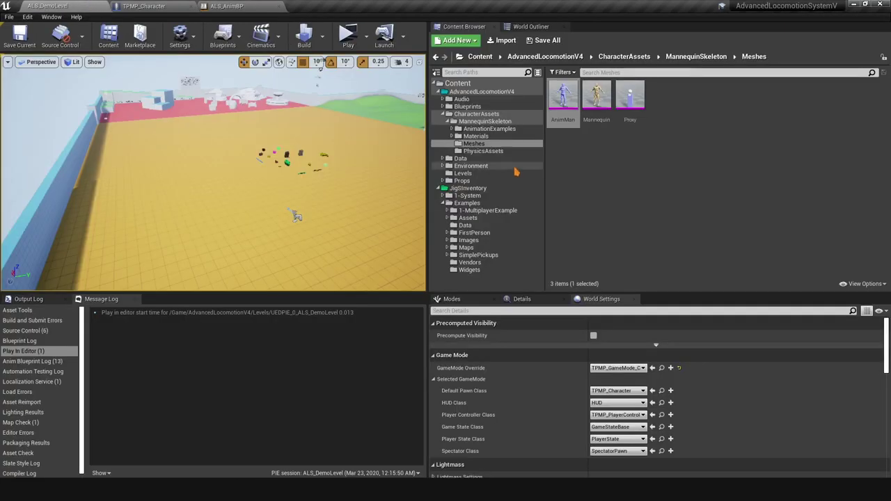
click(661, 415)
double_click(800, 90)
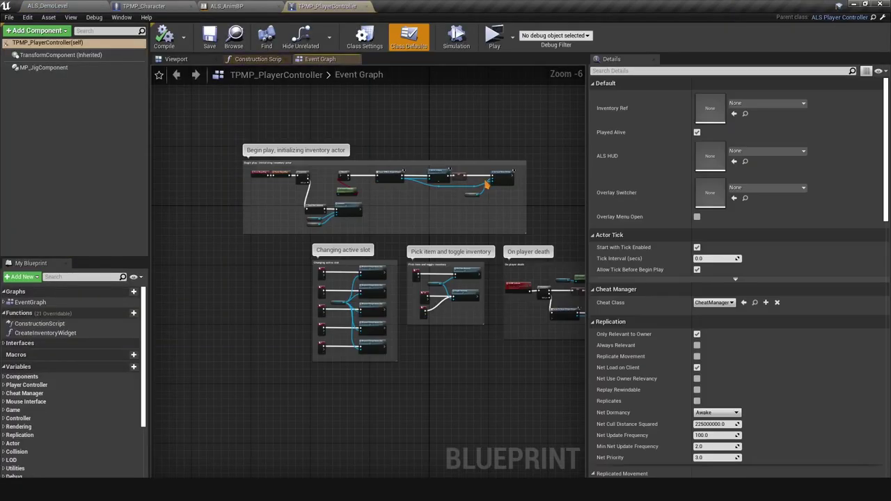
scroll(254, 249, up, 4)
Step: Locate the Switch Weapon montage of the MP_JigComponent in the project content and open ALS_MPEquipMontage
click(36, 68)
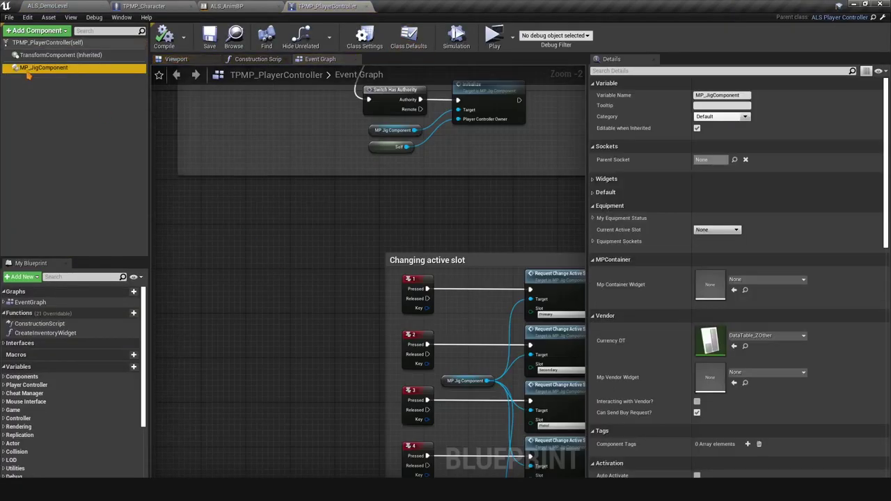
scroll(630, 229, down, 8)
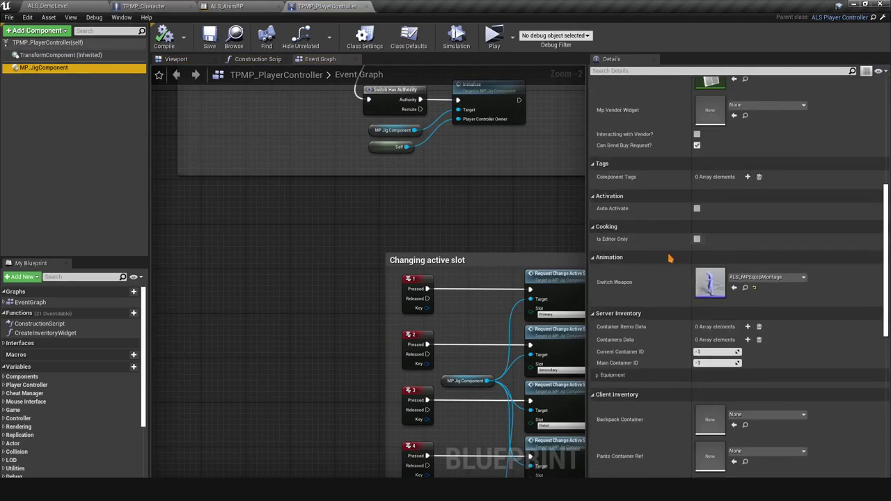
click(747, 288)
click(745, 288)
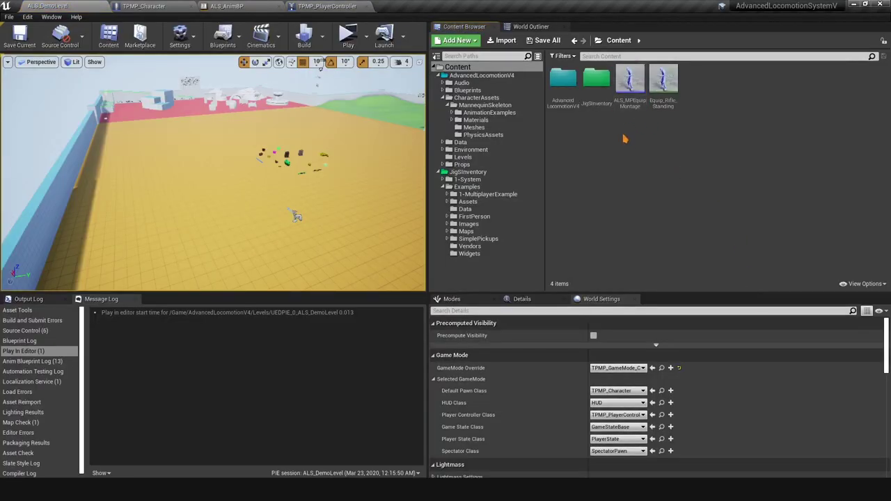
double_click(630, 82)
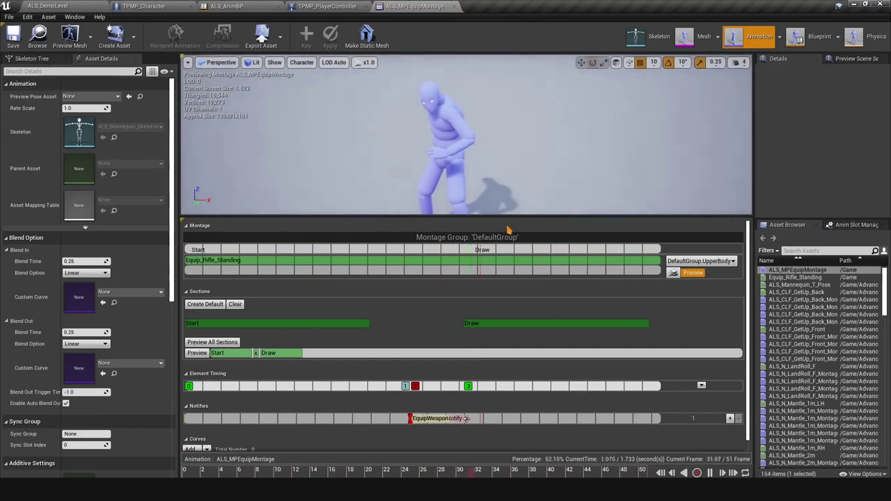
Step: Enlarge the montage preview and assign the Equip_Rifle_Standing track to the Layering Override Group.Spine slot
drag(508, 215, 663, 258)
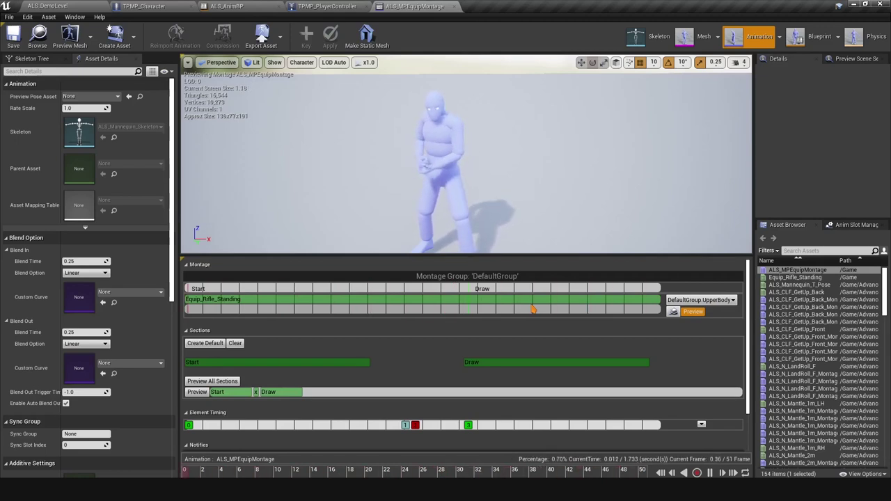
click(711, 298)
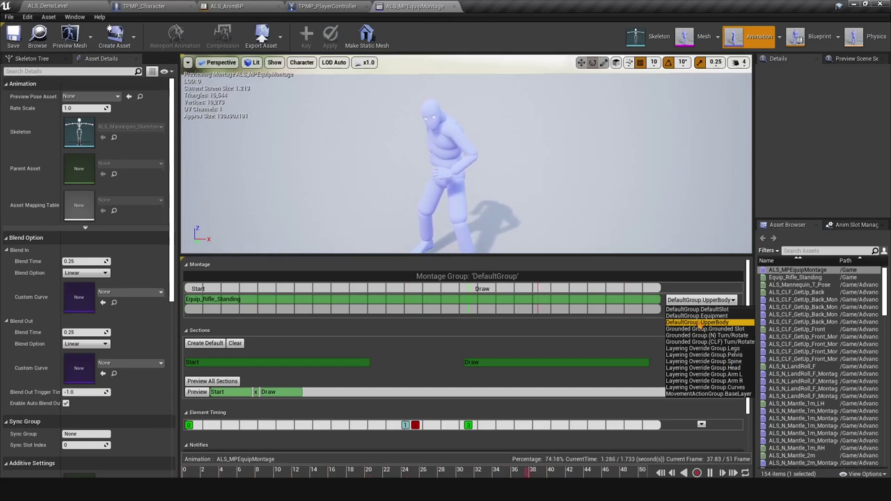
click(732, 362)
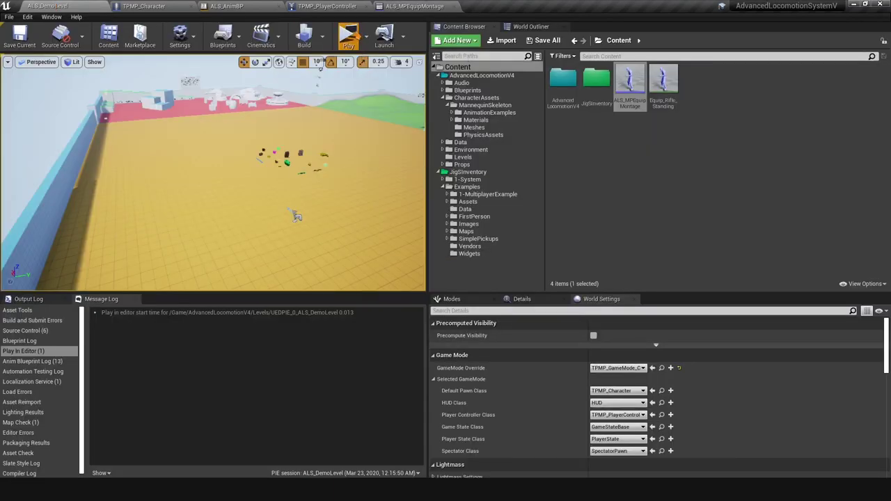
Step: Play-test ALS_DemoLevel by picking up a rifle and a pistol and switching between weapon slots 1 and 3, and end the session
click(348, 37)
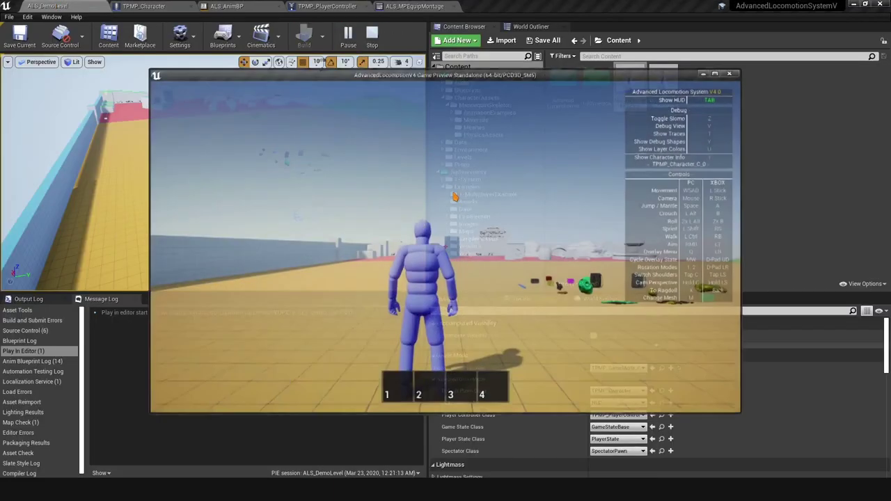
key(w)
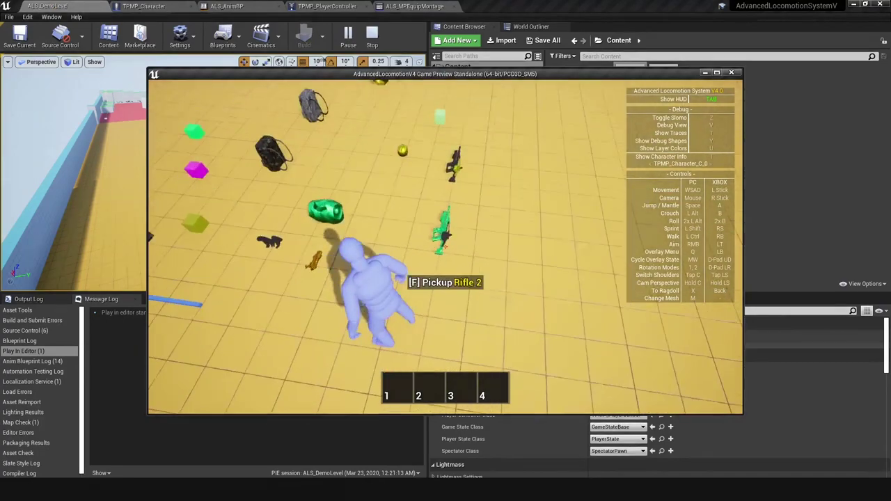
key(f)
key(f)
key(w)
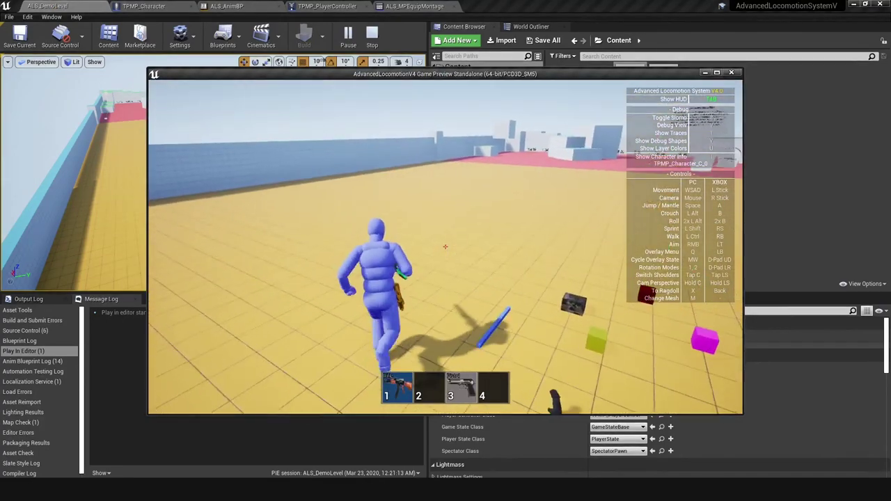
key(3)
key(w)
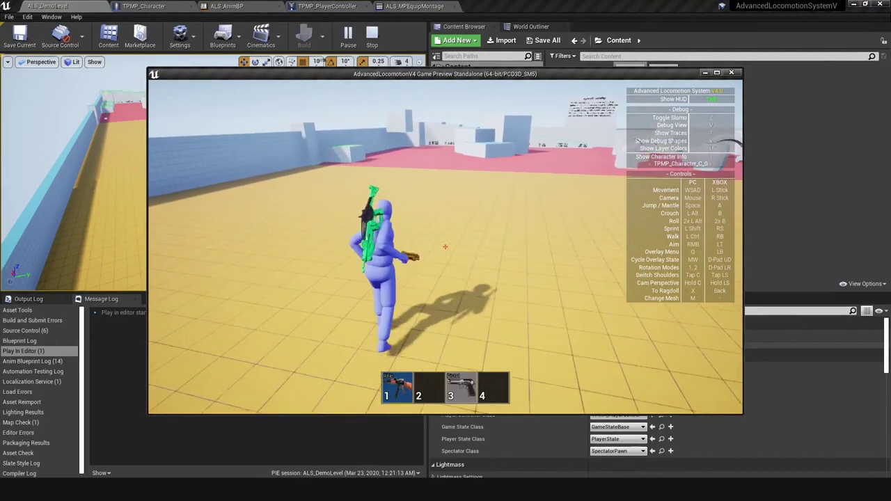
key(1)
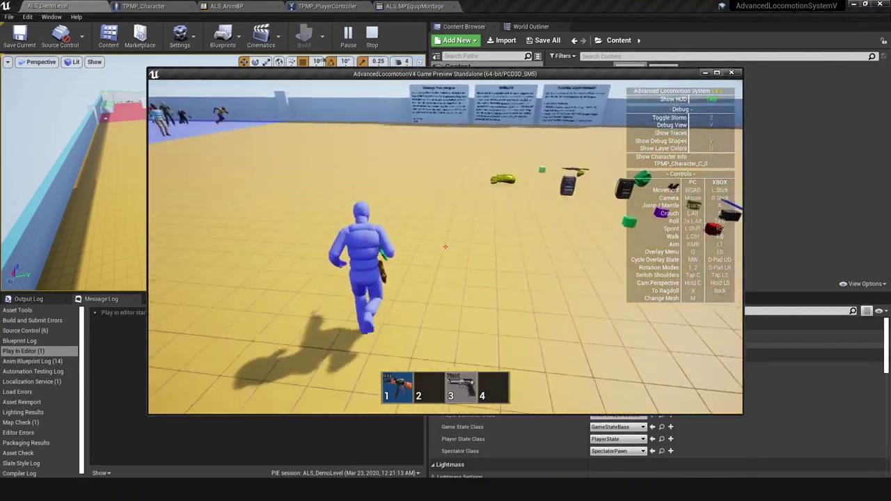
key(3)
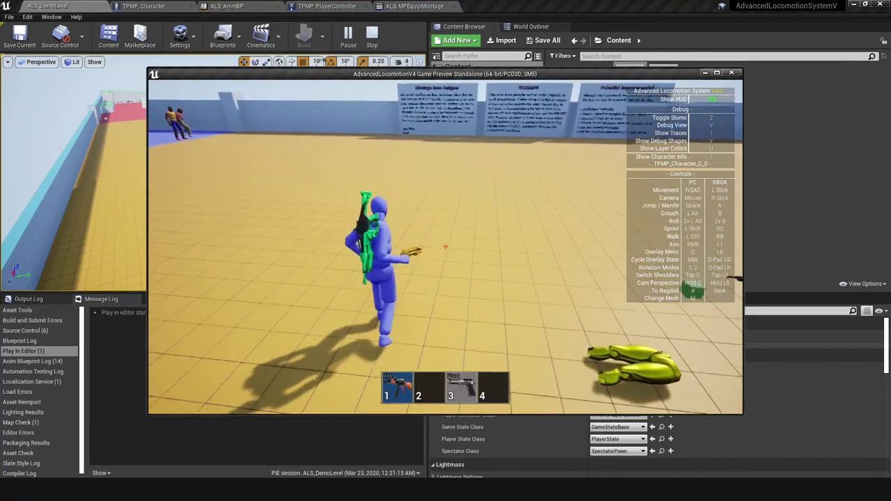
key(Escape)
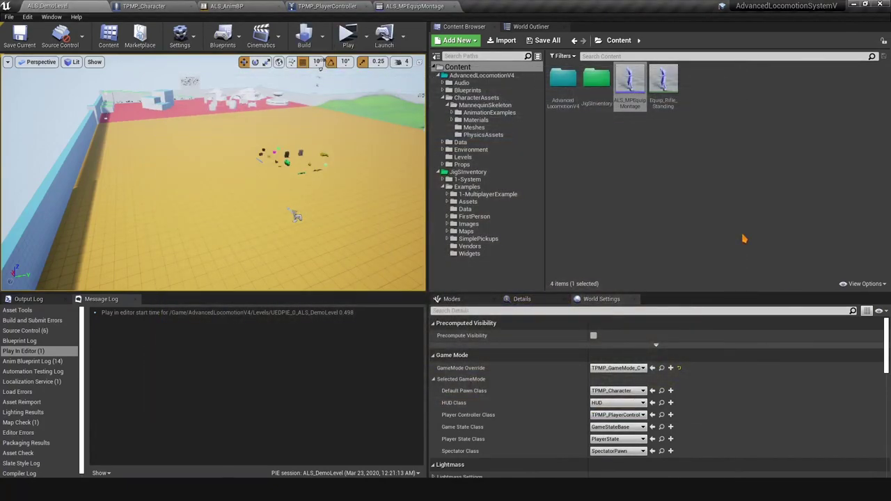
Step: Change the slot of the Equip_Rifle_Standing track in ALS_MPEquipMontage to Layering Override Group.Arm L
click(433, 5)
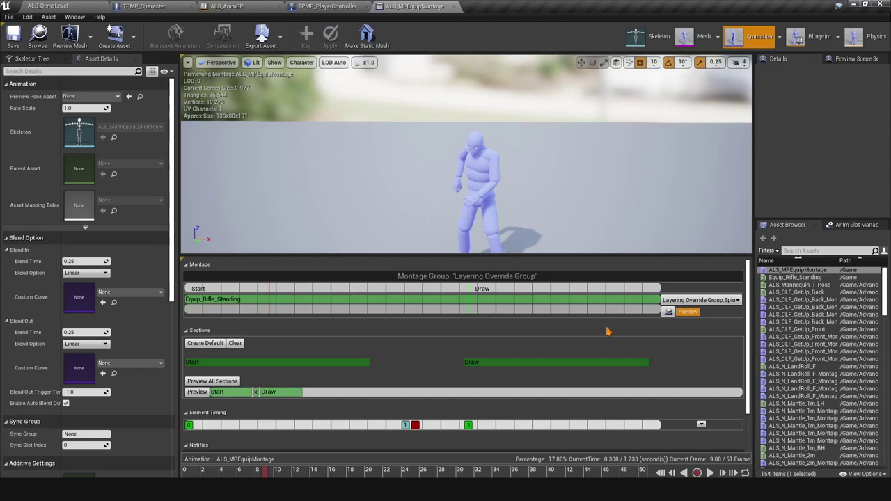
click(710, 299)
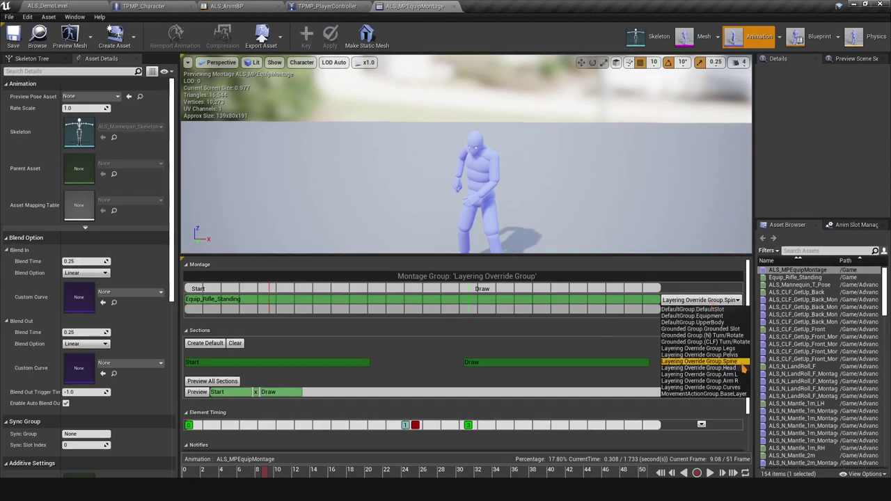
click(740, 362)
click(696, 300)
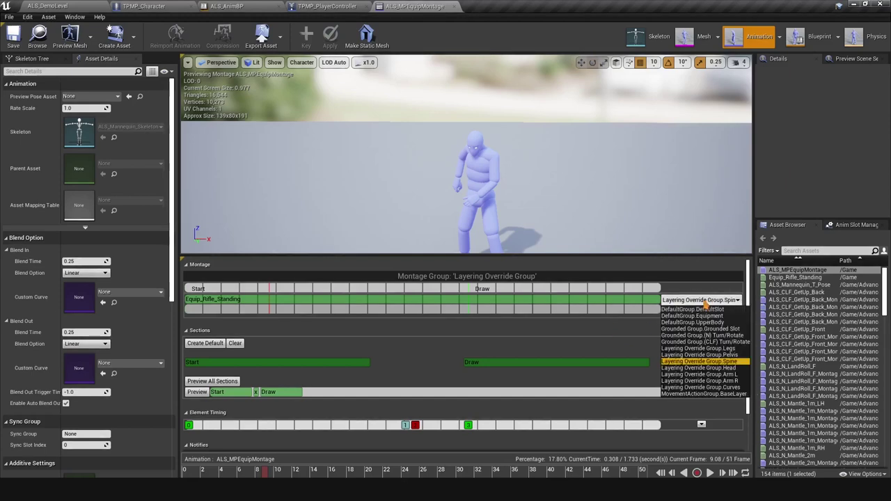
click(728, 374)
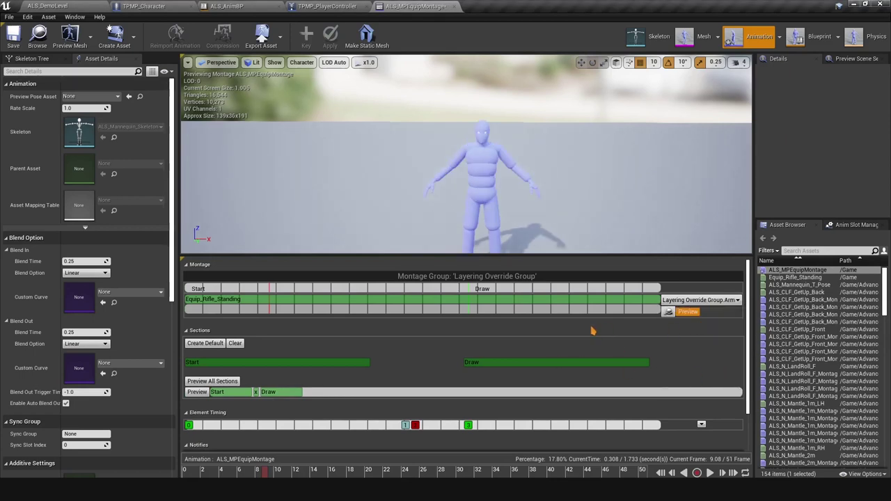
Step: Add a second montage slot track with the Equip_Rifle_Standing animation and assign it to Layering Override Group.Arm R
right_click(541, 311)
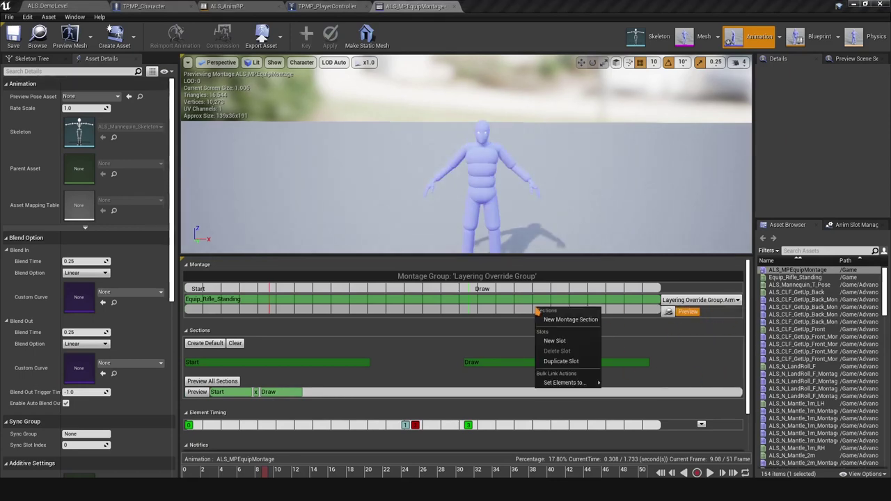
click(556, 341)
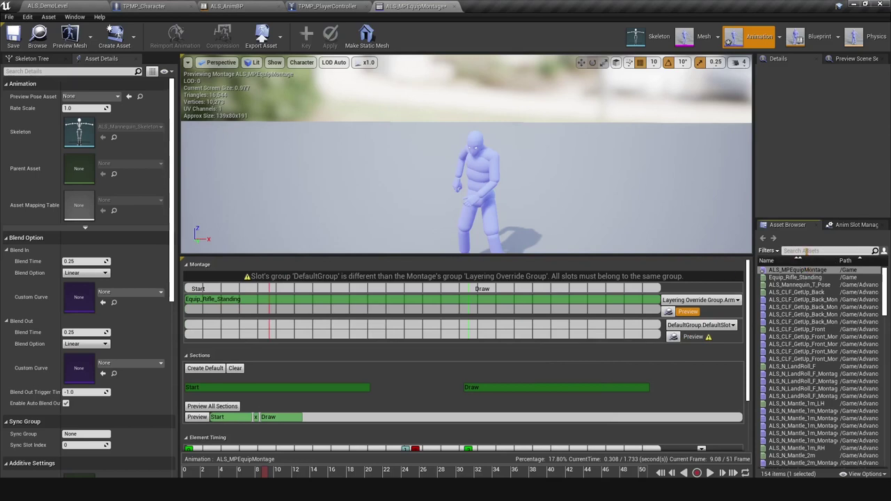
click(805, 251)
text(equip)
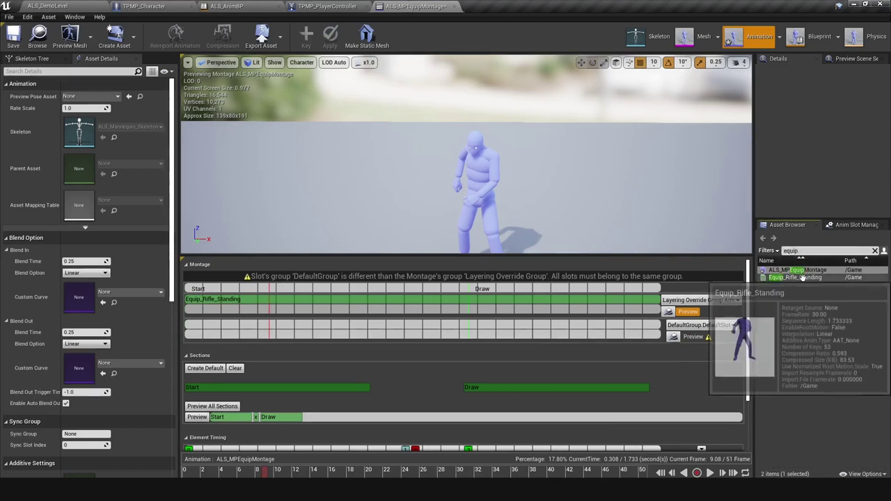
drag(794, 277, 219, 333)
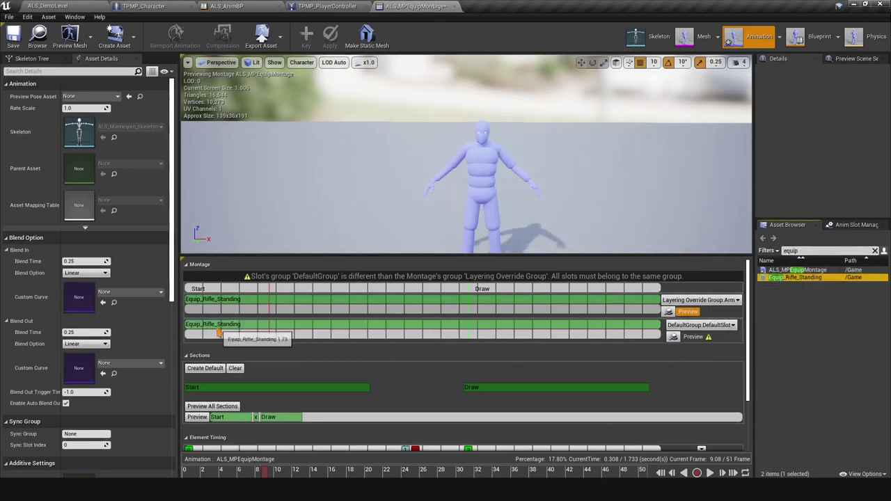
click(713, 326)
click(717, 406)
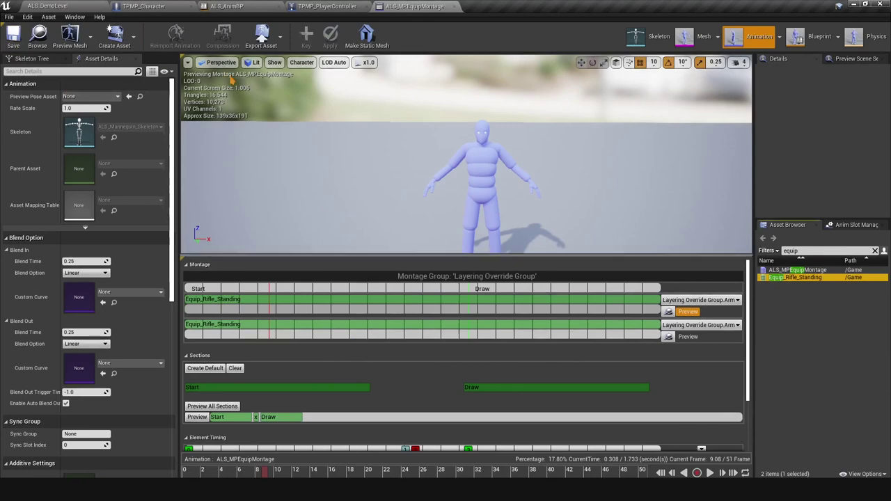
Step: Play-test the level in a maximized preview, picking up the rifle and pistol and switching between weapon slots 1 and 3 while moving
click(48, 6)
click(348, 34)
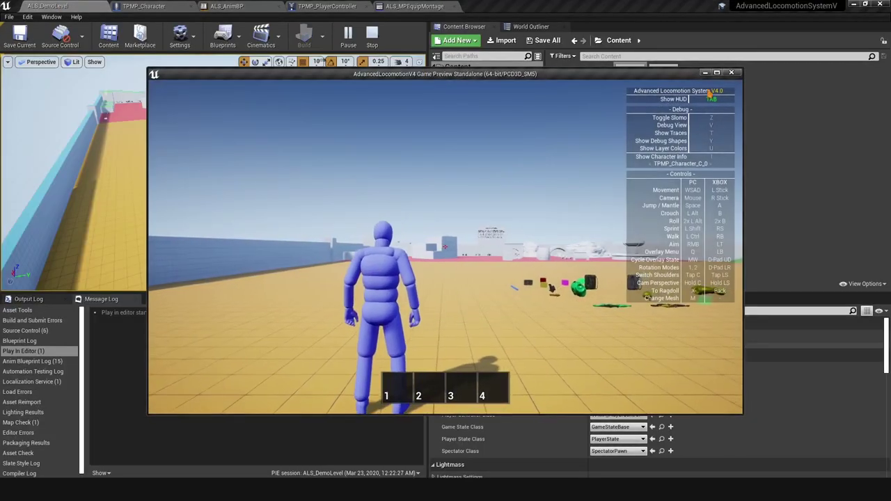
click(717, 72)
click(497, 149)
key(w)
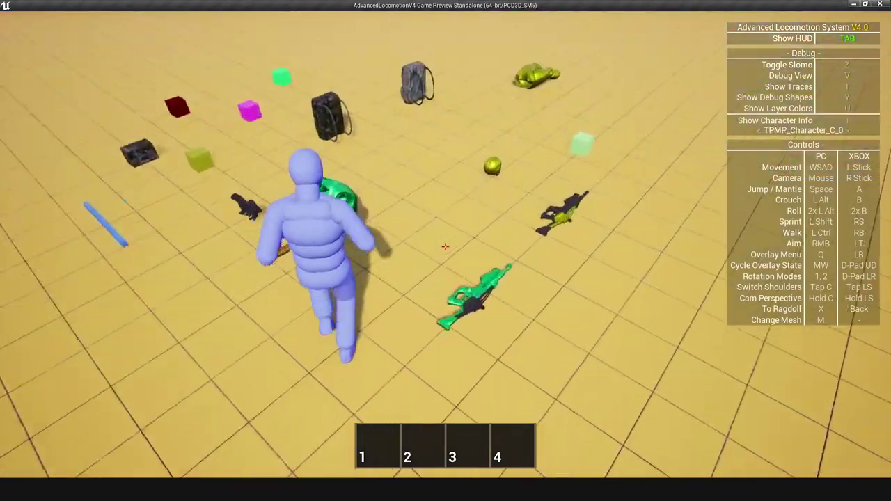
key(e)
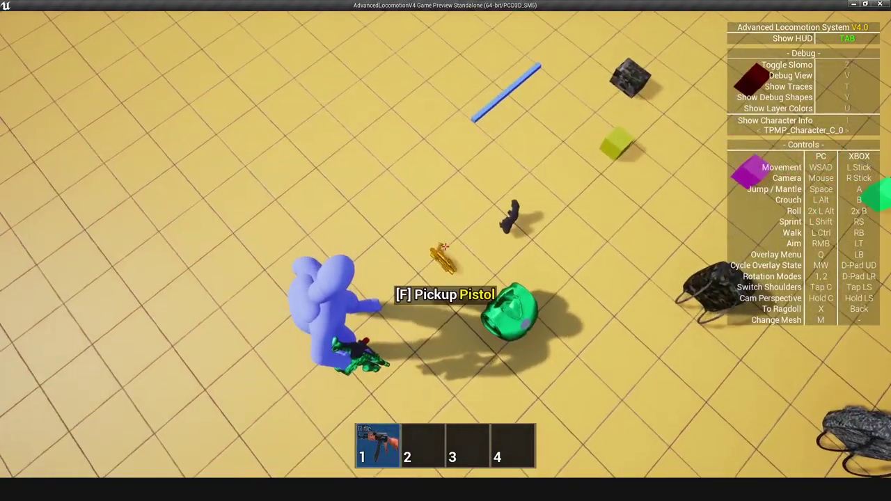
key(e)
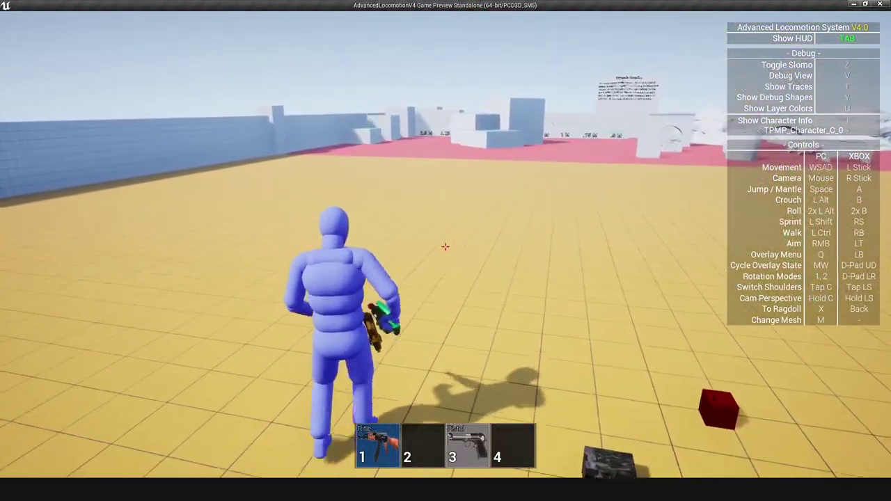
key(3)
key(w)
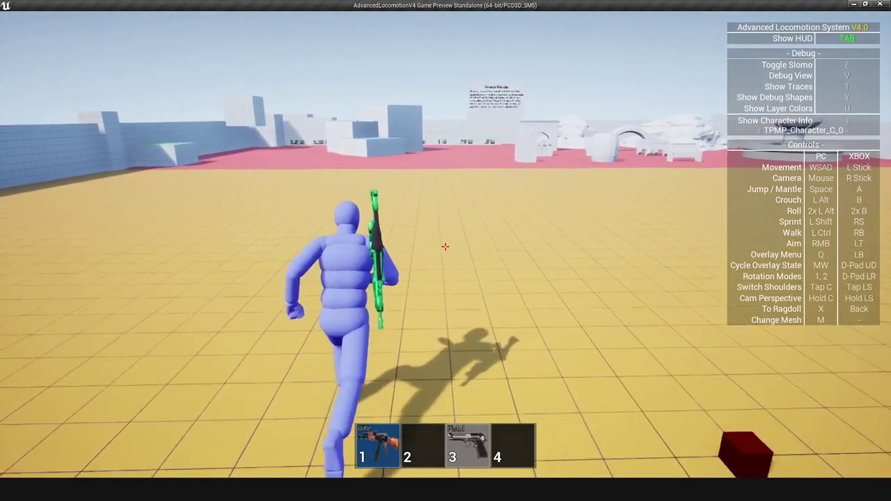
key(1)
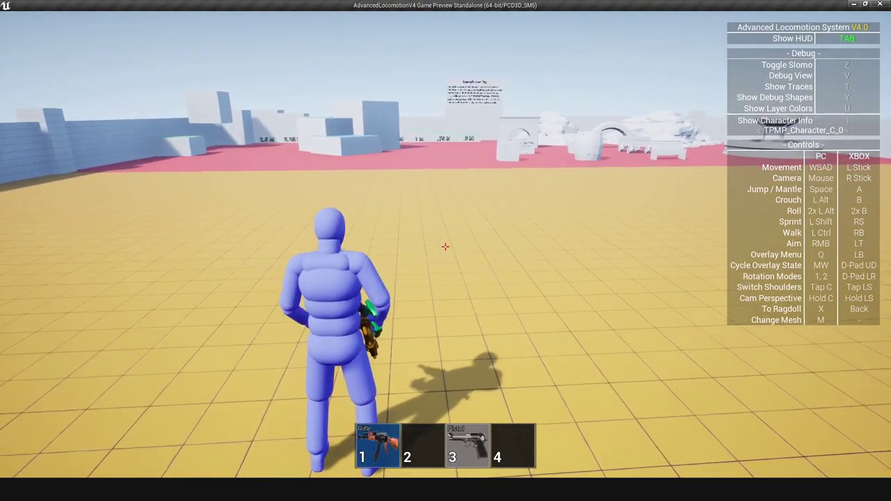
key(w)
key(3)
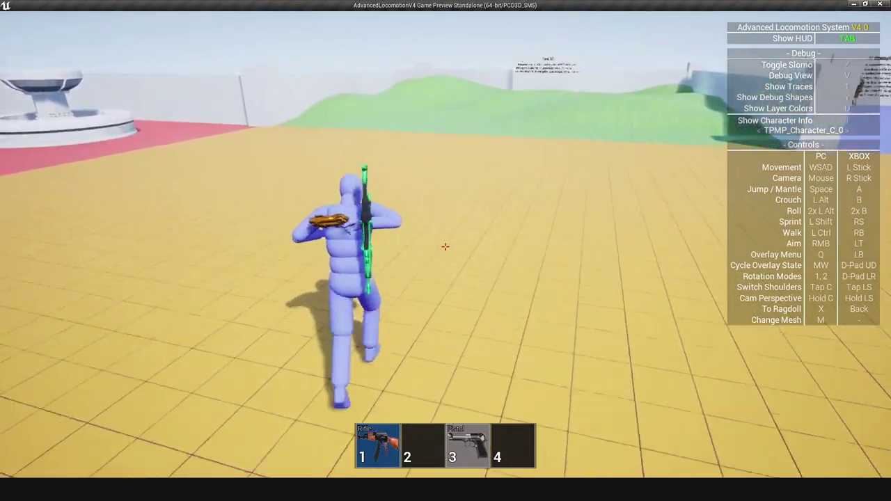
key(1)
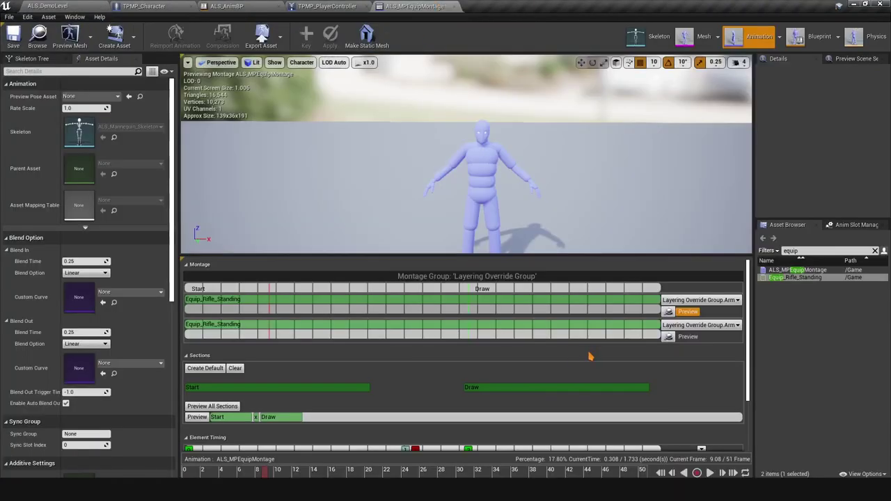
Step: Add a third montage slot track with the Equip_Rifle_Standing animation and assign it to Layering Override Group.Spine
right_click(581, 339)
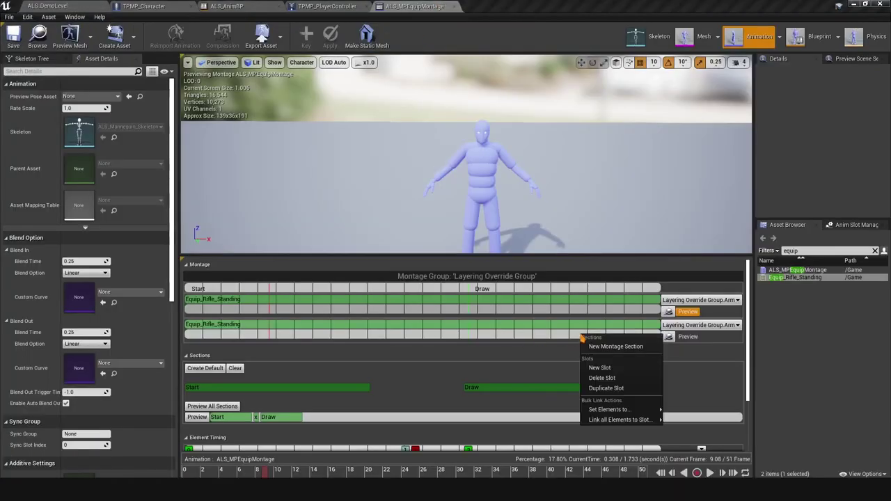
click(599, 368)
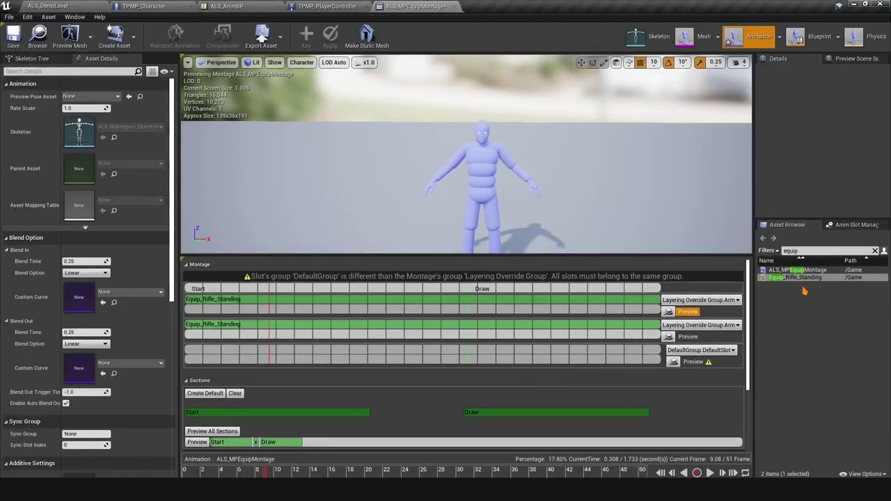
drag(800, 277, 213, 363)
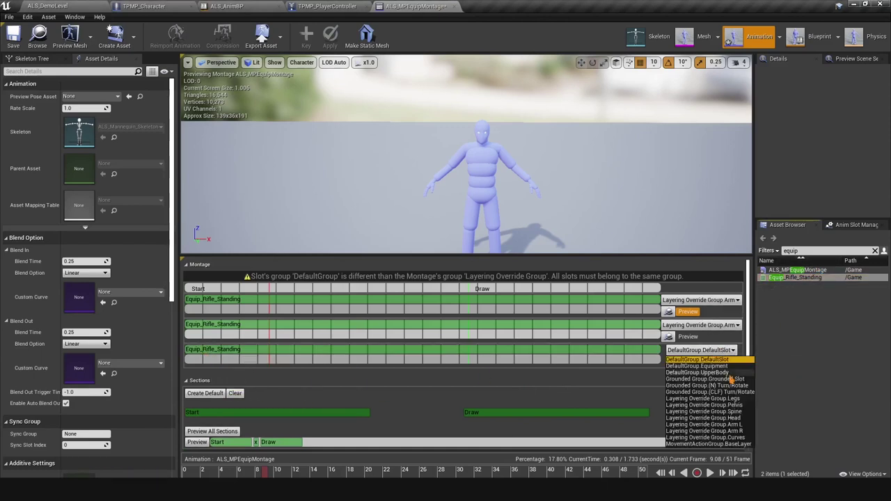
click(740, 412)
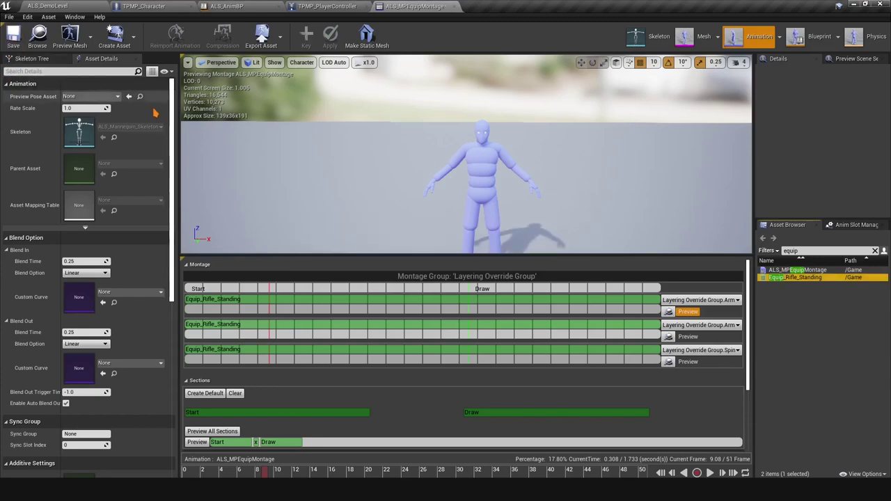
Step: Play-test ALS_DemoLevel with the added Spine slot, picking up the rifle and pistol and switching between weapon slots 1 and 3, and end the session
click(91, 5)
click(348, 33)
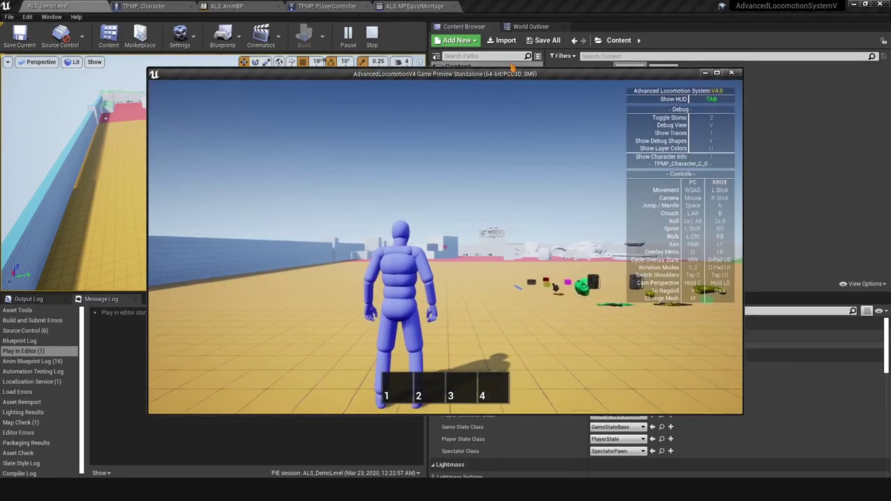
key(w)
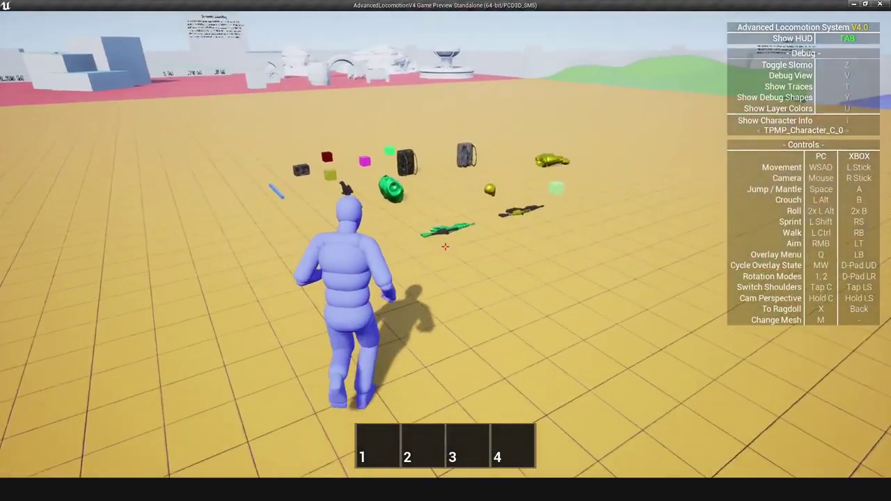
key(e)
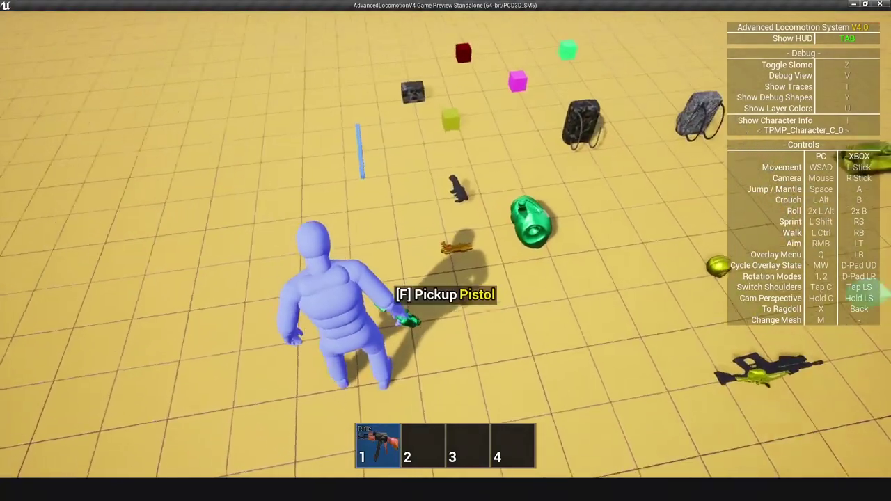
key(f)
key(1)
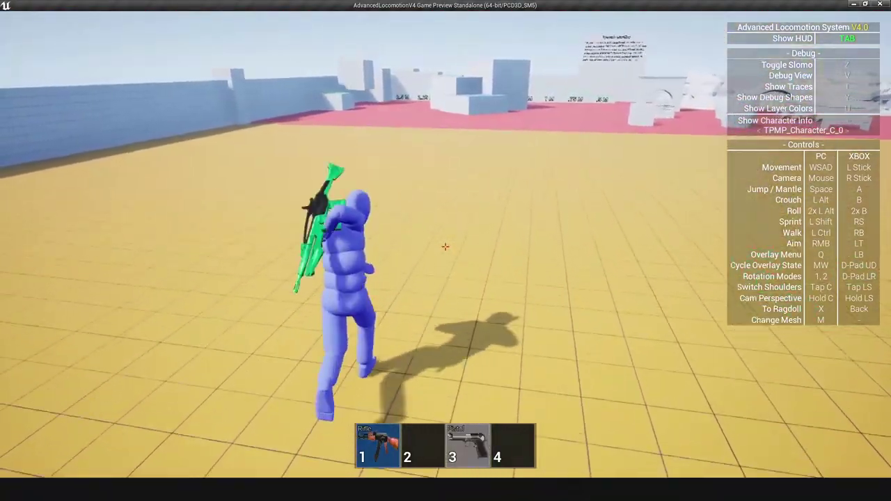
key(w)
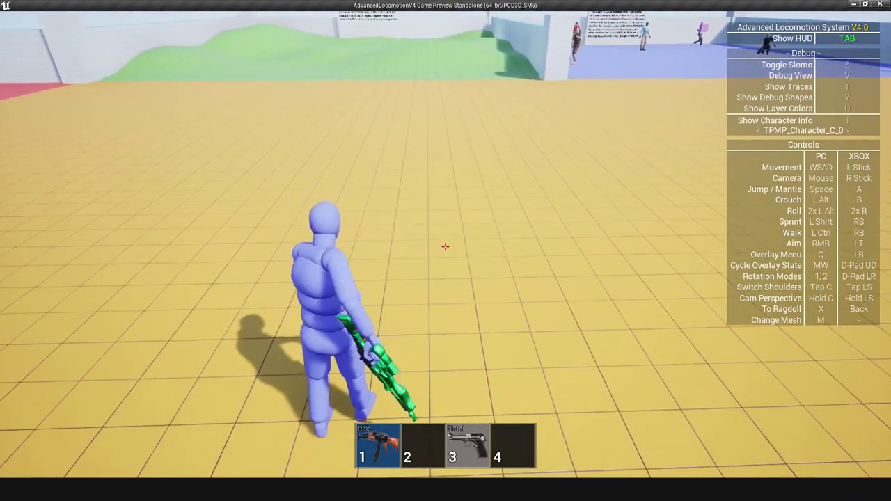
key(3)
key(w)
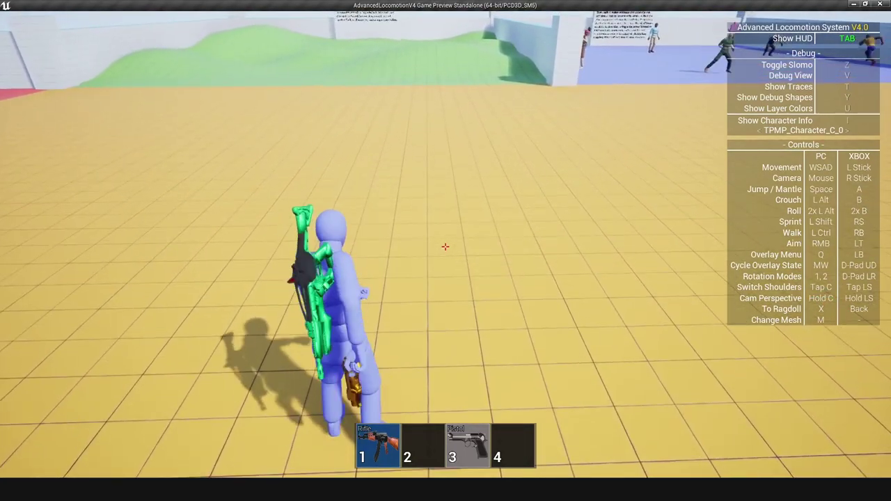
key(1)
key(w)
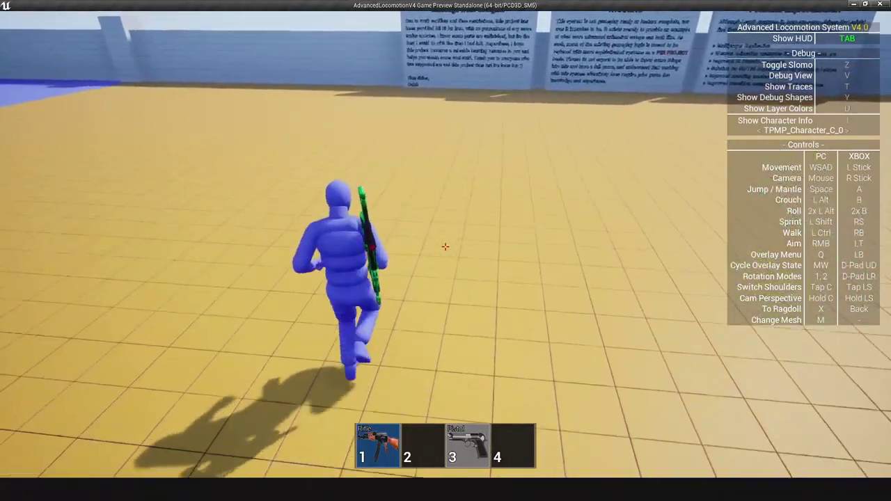
key(Escape)
Step: Widen the track area of ALS_MPEquipMontage and reorder the track slots to Spine first, followed by the two Arm slots
click(414, 6)
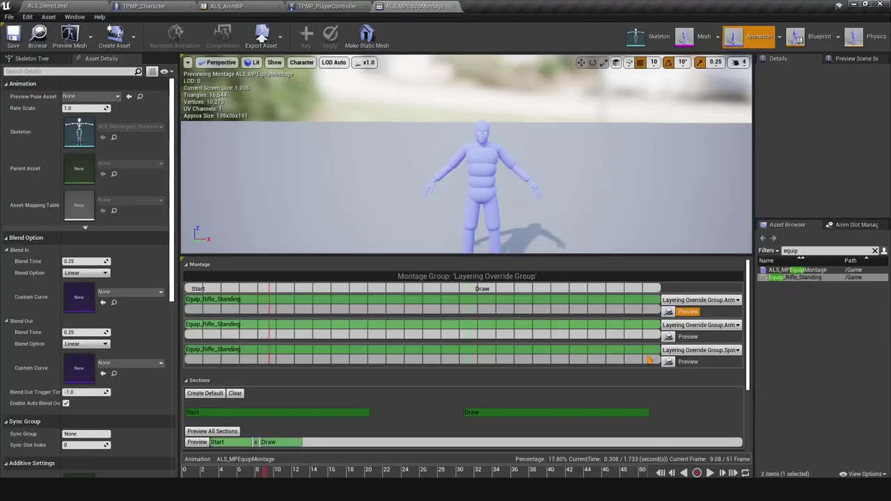
drag(753, 320, 778, 307)
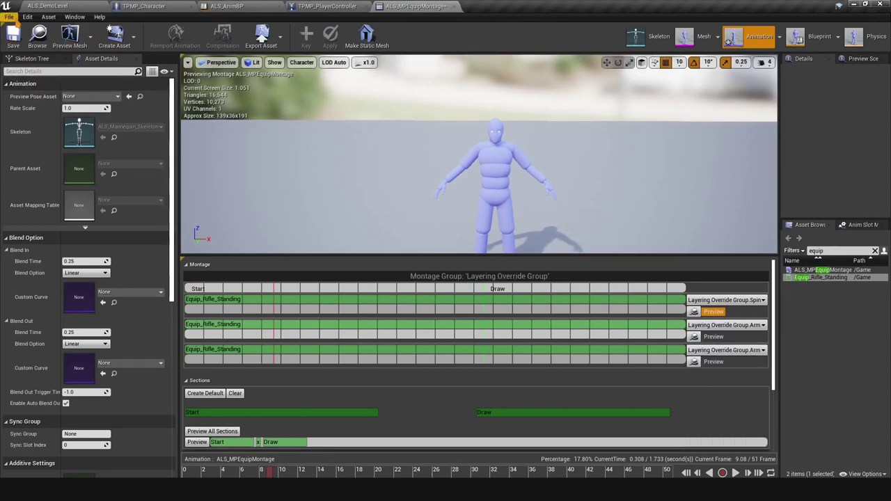
Step: Play-test the reordered montage slots by picking up both weapons and repeatedly switching them while standing and moving, and end the session
click(47, 6)
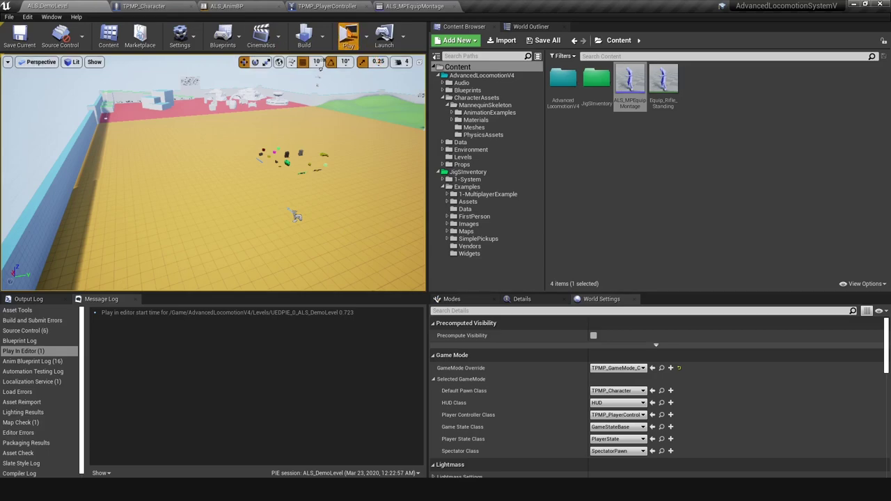
click(350, 35)
key(w)
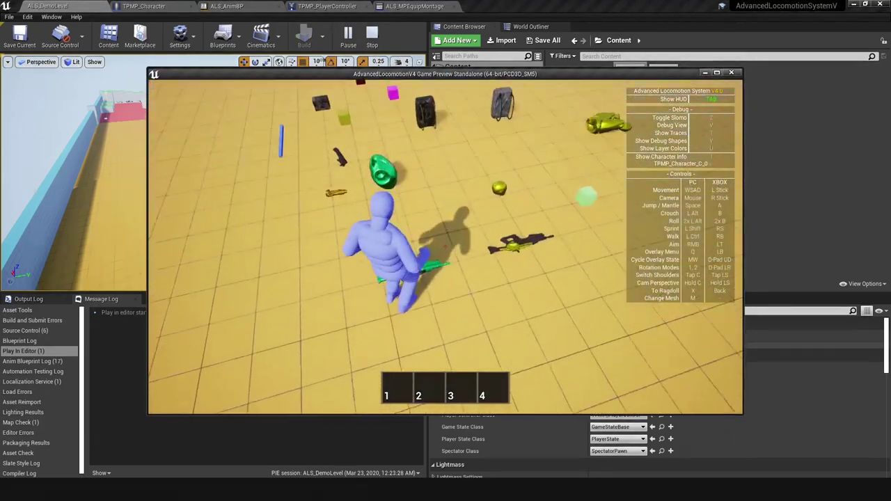
key(f)
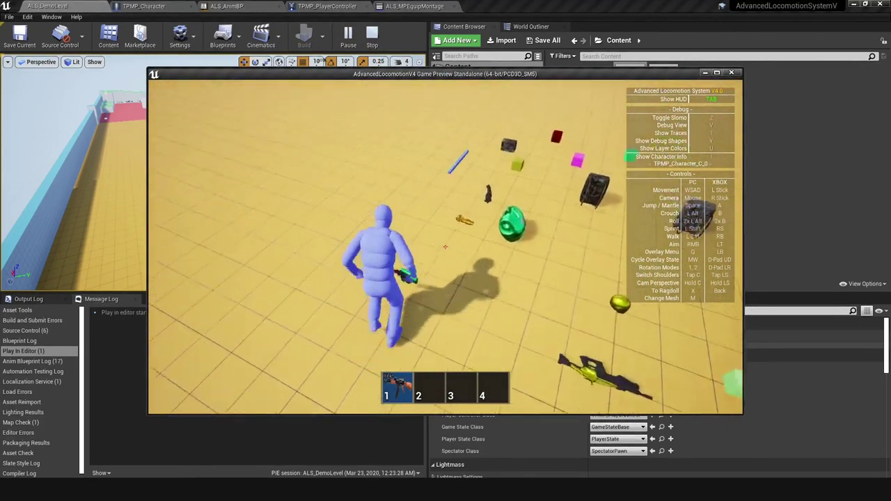
key(w)
key(1)
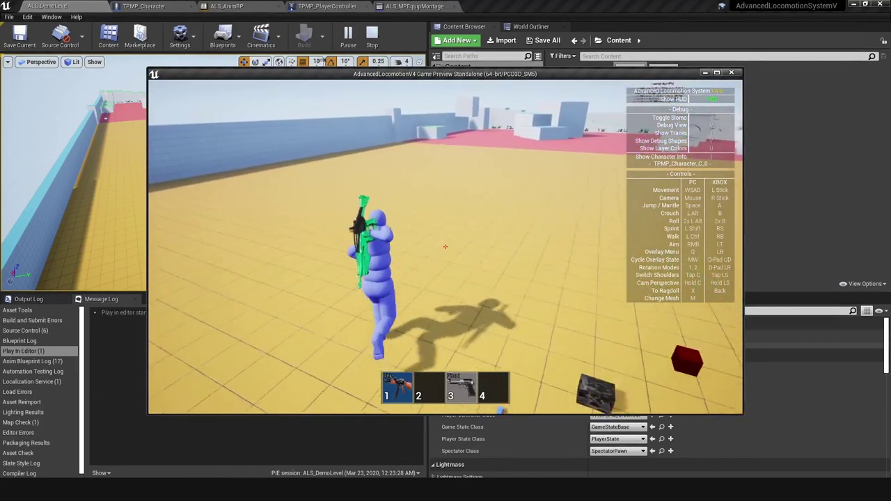
key(w)
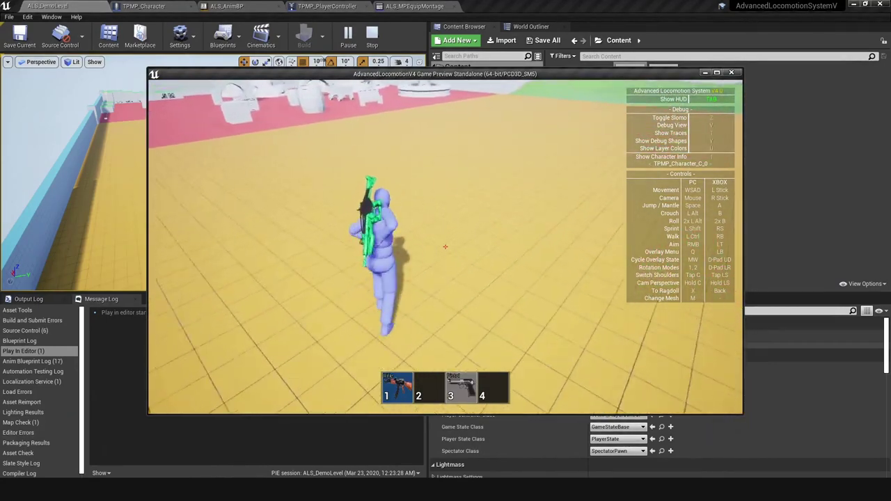
key(1)
key(w)
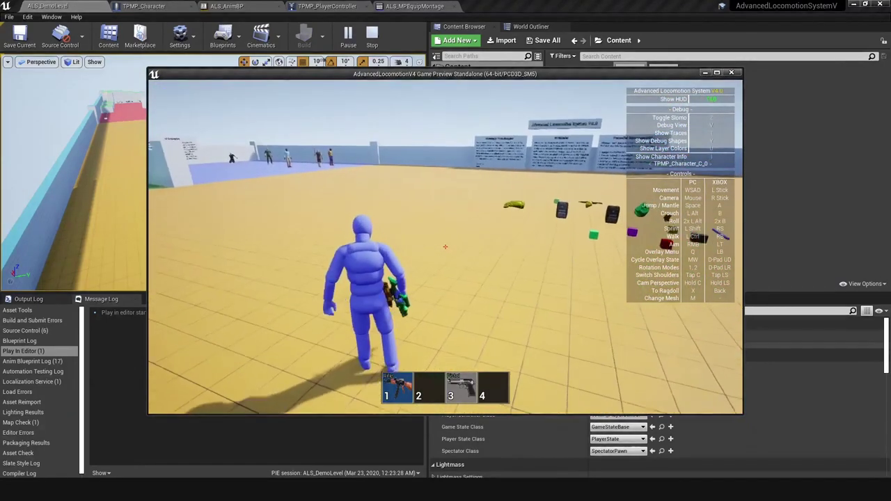
key(1)
key(w)
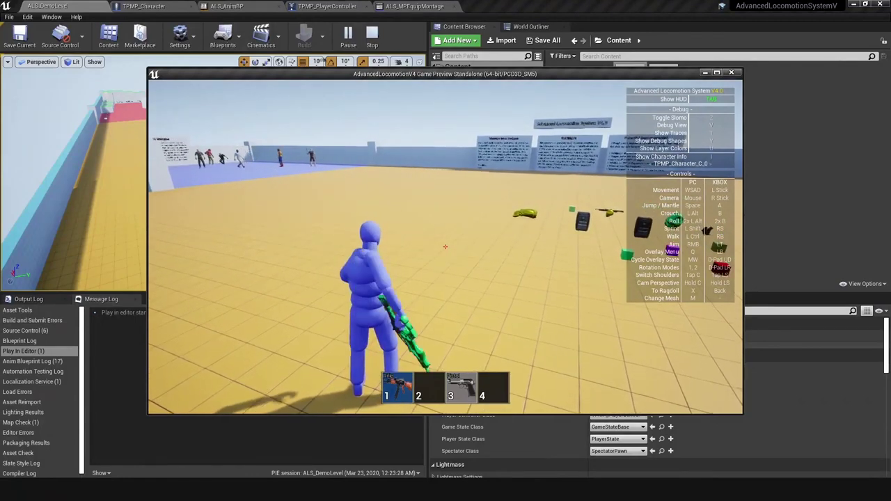
key(w)
key(1)
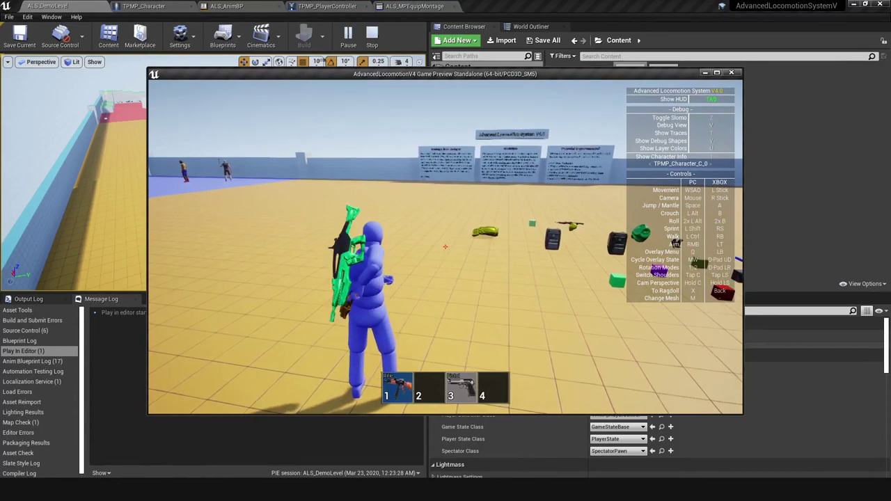
key(Escape)
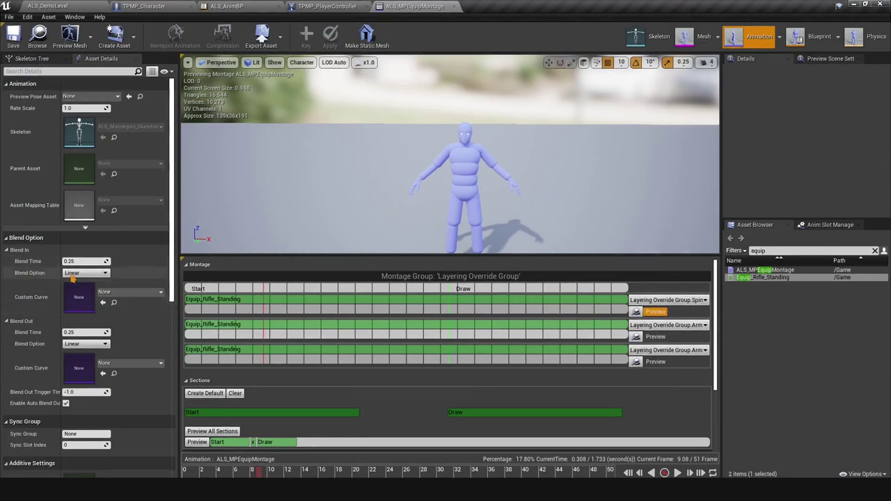
Step: Examine the blend settings and slot tracks of ALS_MPEquipMontage alongside the Hand IK section of the ALS_AnimBP AnimGraph
mouse_move(30, 324)
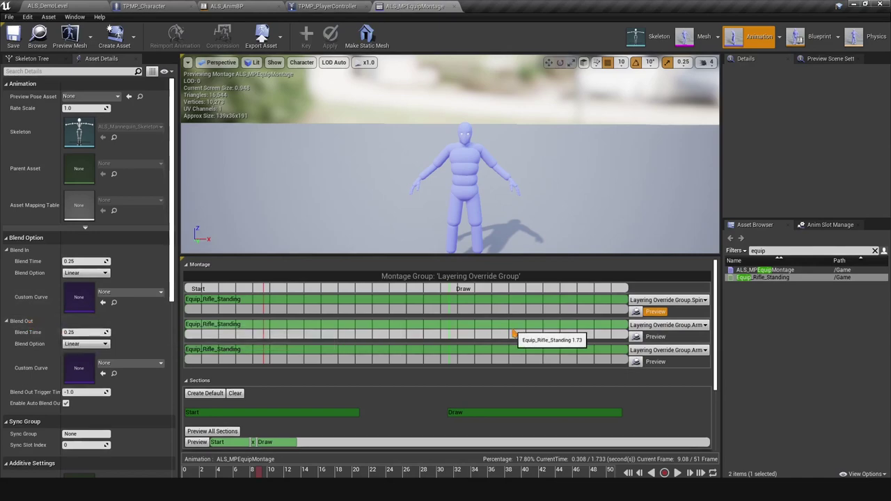
click(226, 6)
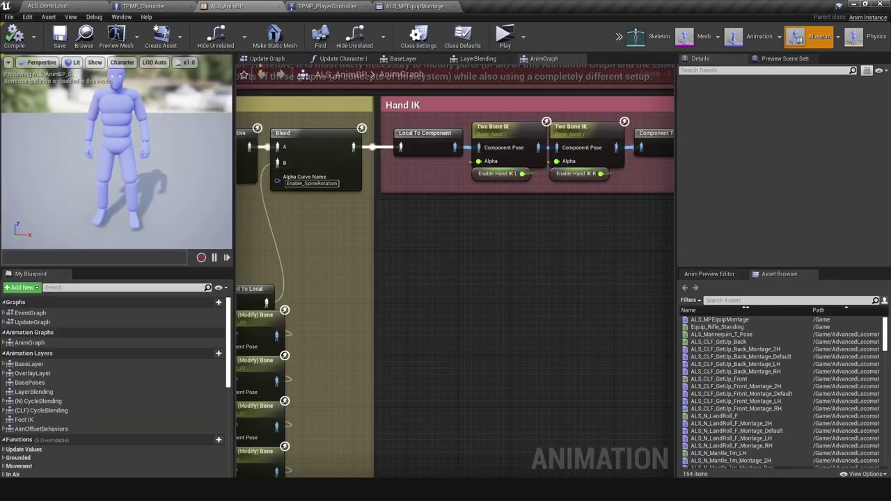
mouse_move(292, 248)
right_down()
mouse_move(455, 257)
mouse_move(284, 263)
right_up()
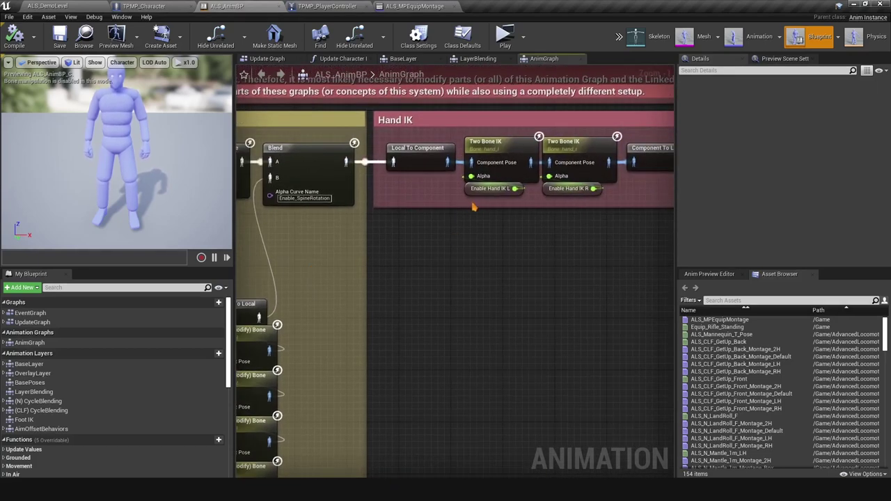
right_drag(438, 196, 422, 210)
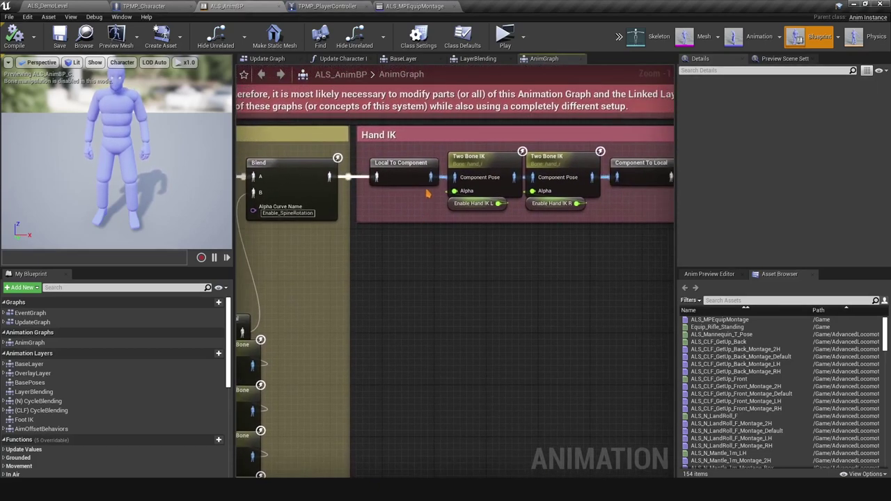
click(420, 5)
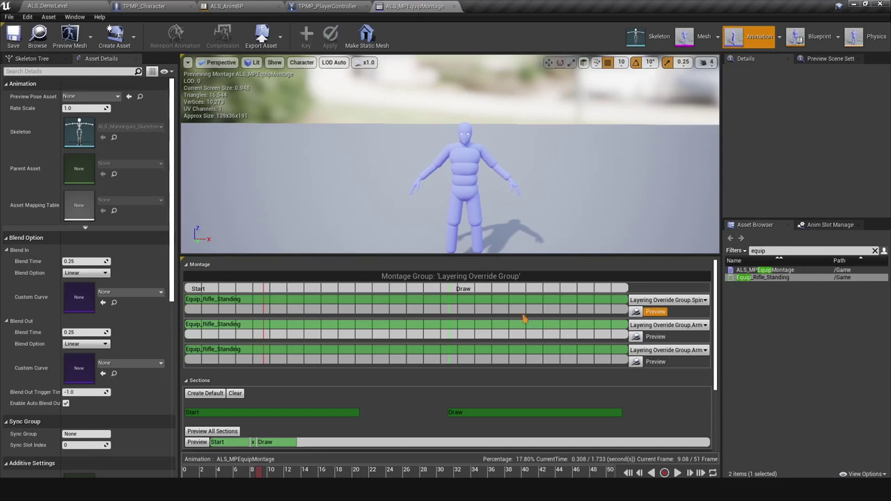
click(238, 6)
right_drag(355, 216, 286, 233)
click(406, 7)
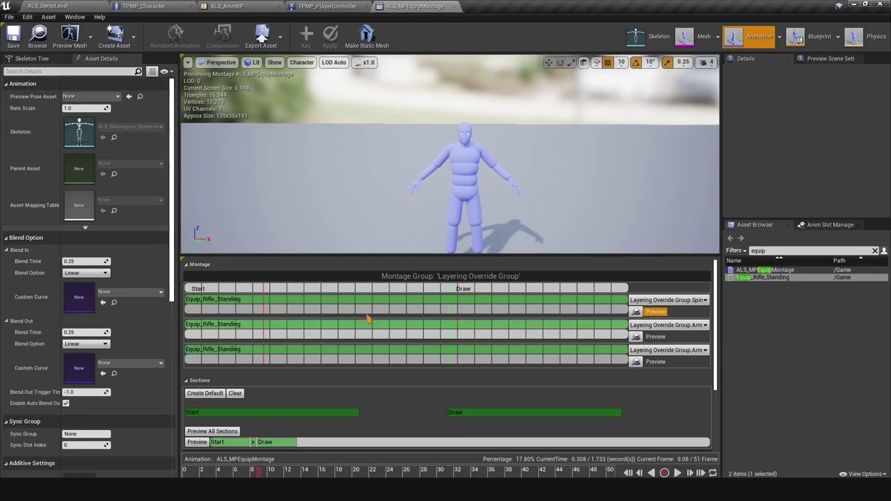
Step: Close the ALS_MPEquipMontage and TPMP_PlayerController editors
click(333, 6)
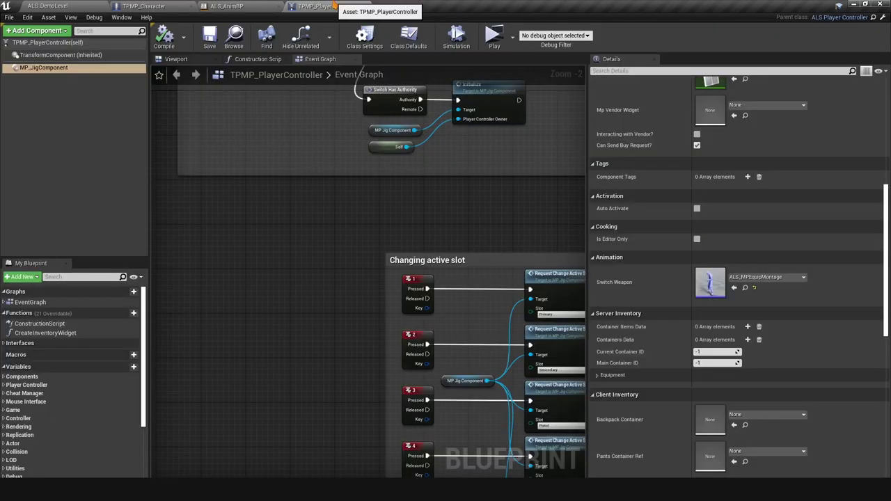
click(240, 7)
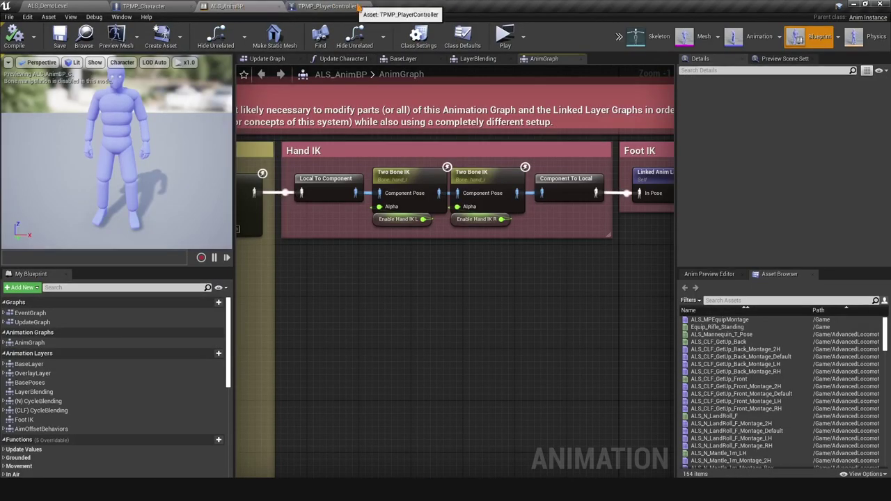
click(366, 6)
Step: Expand the Interfaces list of TPMP_Character and review its slot, montage and equipment functions
click(151, 5)
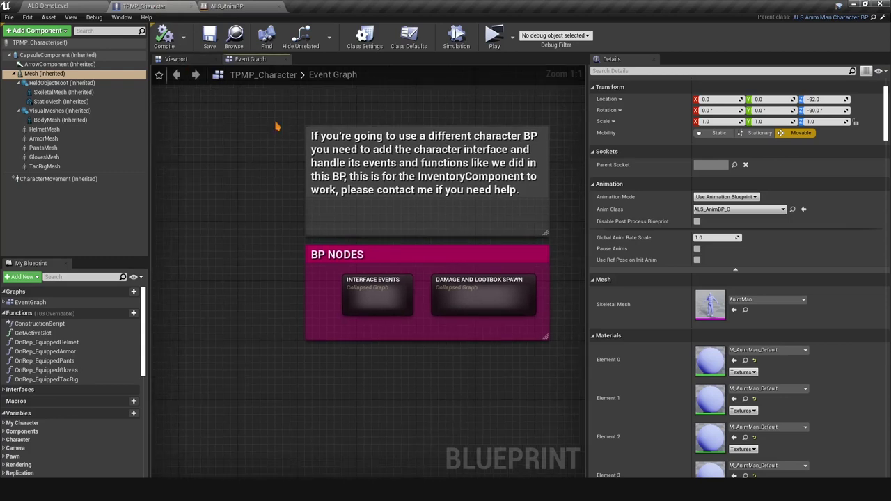
click(241, 6)
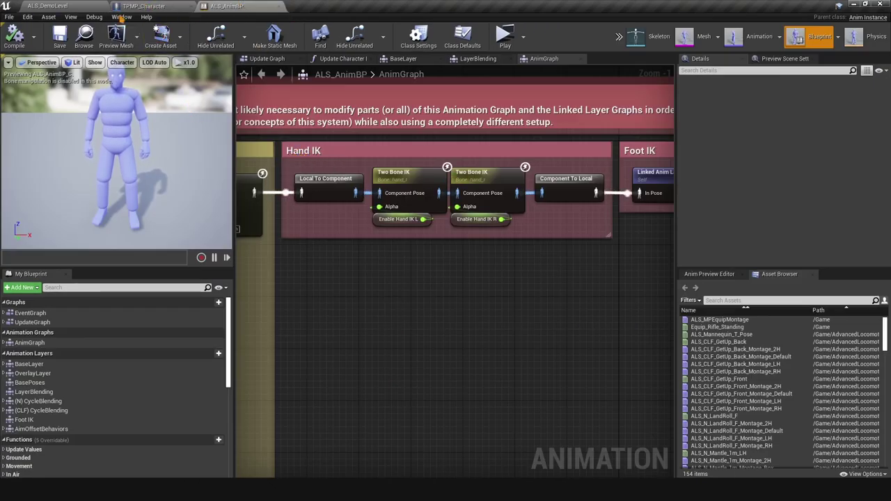
click(142, 6)
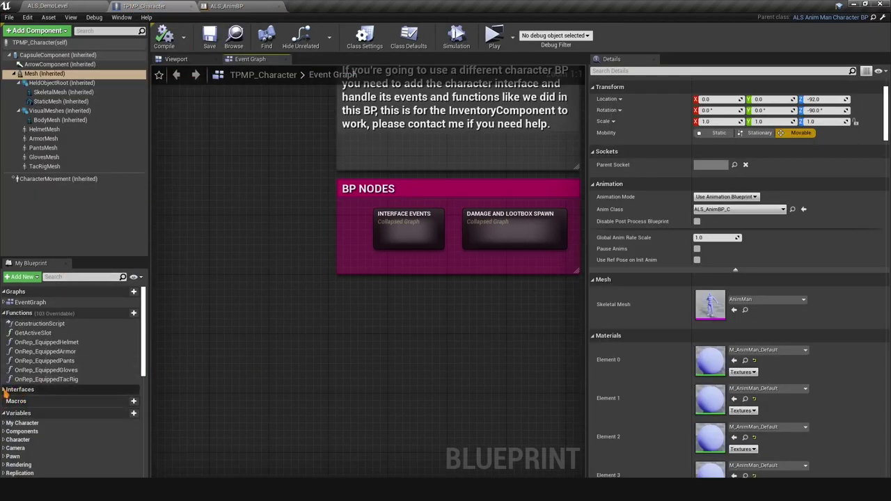
click(4, 390)
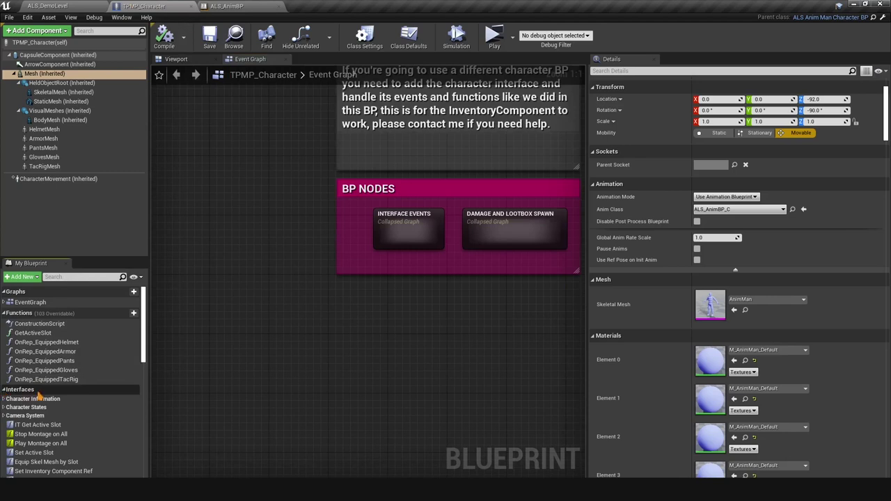
scroll(39, 395, down, 5)
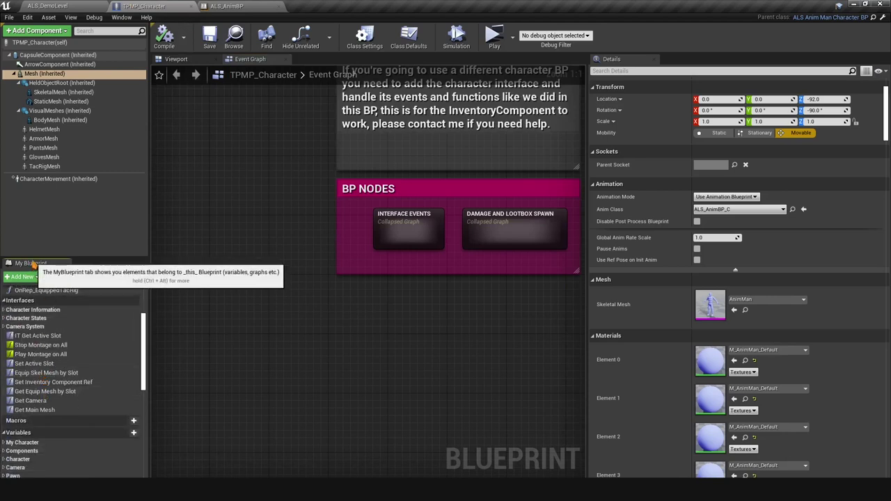
Step: Open the Set Active Slot interface function and move its Return Node away from the Active Slot setter to make room
drag(32, 256, 32, 190)
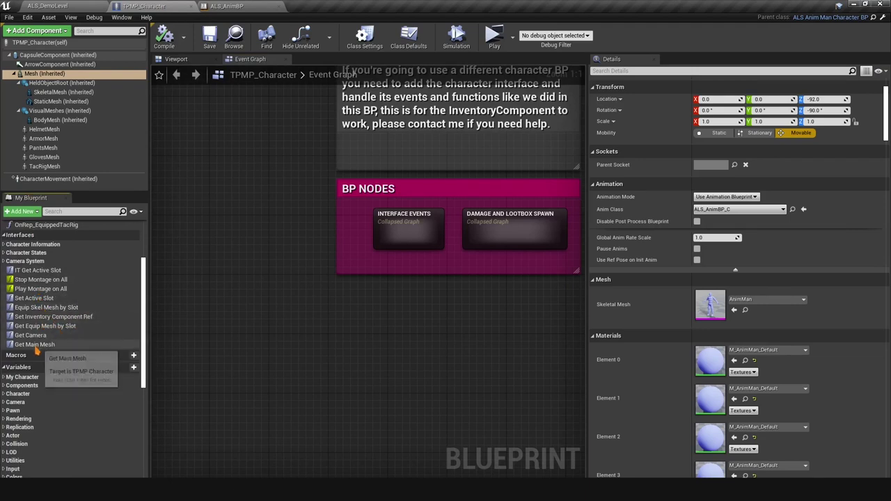
double_click(29, 300)
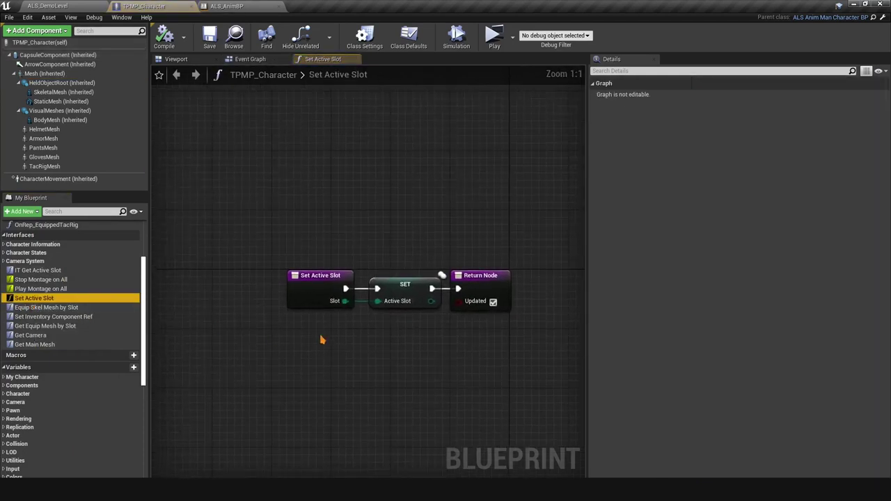
drag(323, 208, 449, 295)
drag(449, 250, 308, 250)
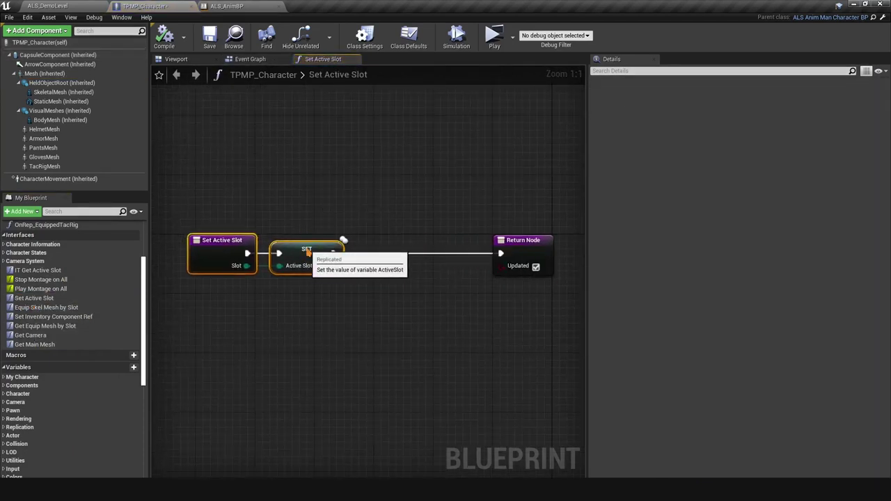
drag(586, 288, 678, 287)
right_drag(428, 285, 500, 270)
click(517, 292)
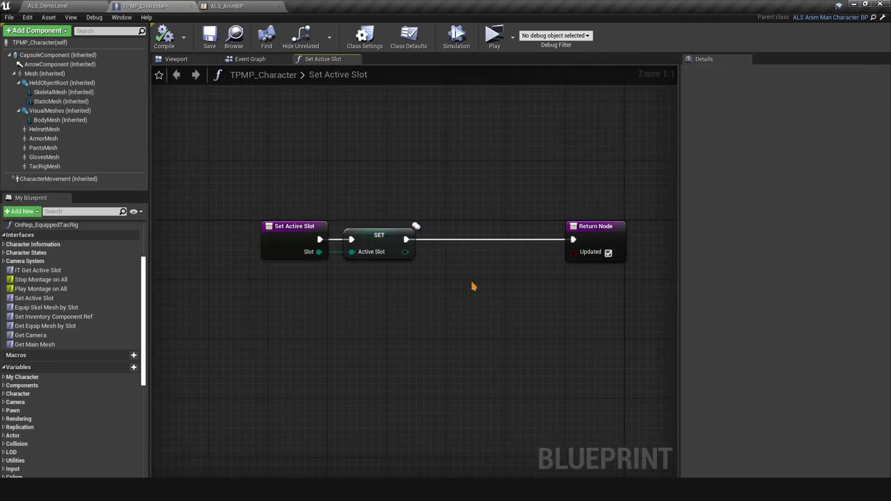
Step: Insert a Sequence node after the Active Slot setter and connect Then 1 to the Return Node placed below
click(442, 269)
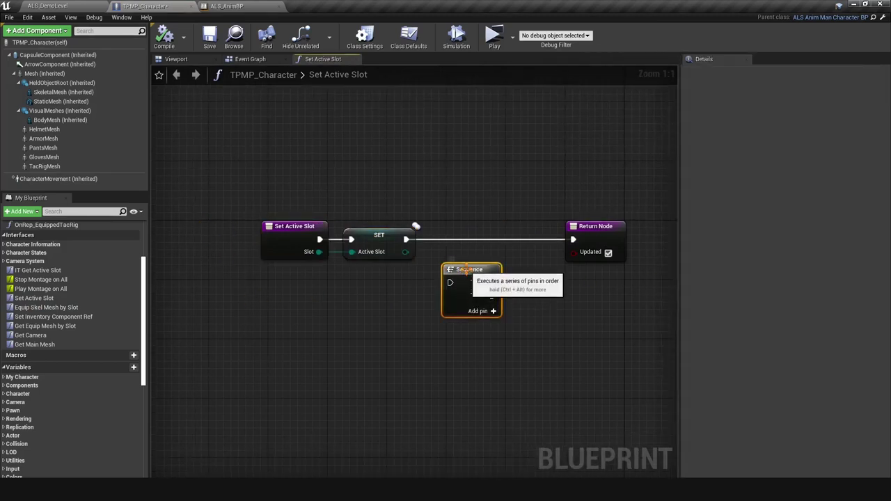
drag(508, 263, 506, 226)
drag(407, 239, 450, 240)
drag(611, 242, 582, 280)
drag(492, 253, 378, 317)
click(500, 321)
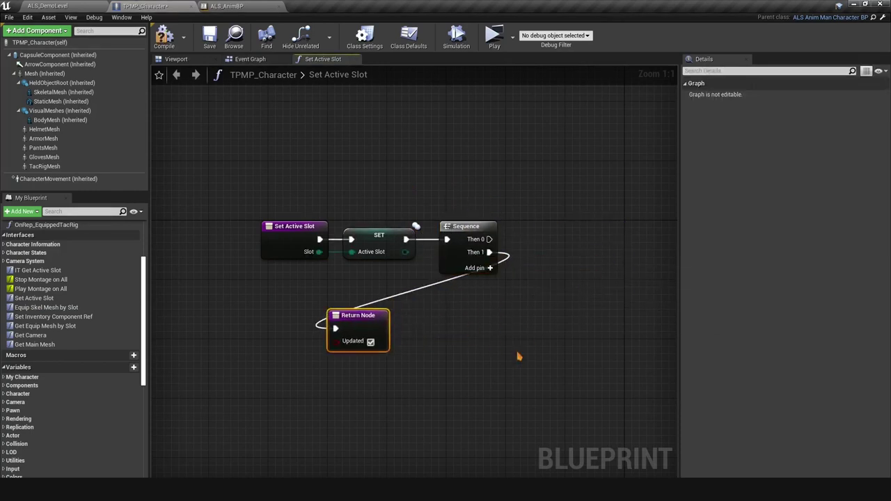
drag(476, 227, 474, 226)
drag(474, 227, 462, 227)
click(556, 272)
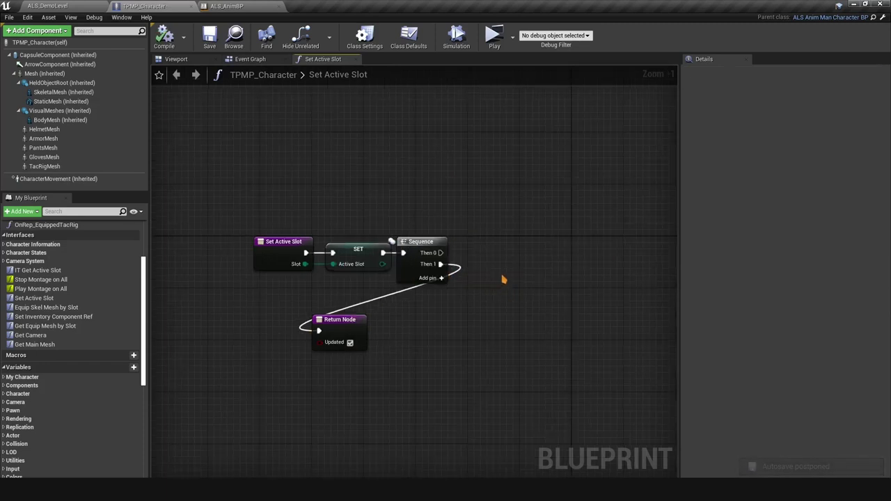
Step: Add a Set Overlay State variable node, connect it to the Sequence's Then 0 output and space it out from the Sequence
right_drag(503, 279, 477, 279)
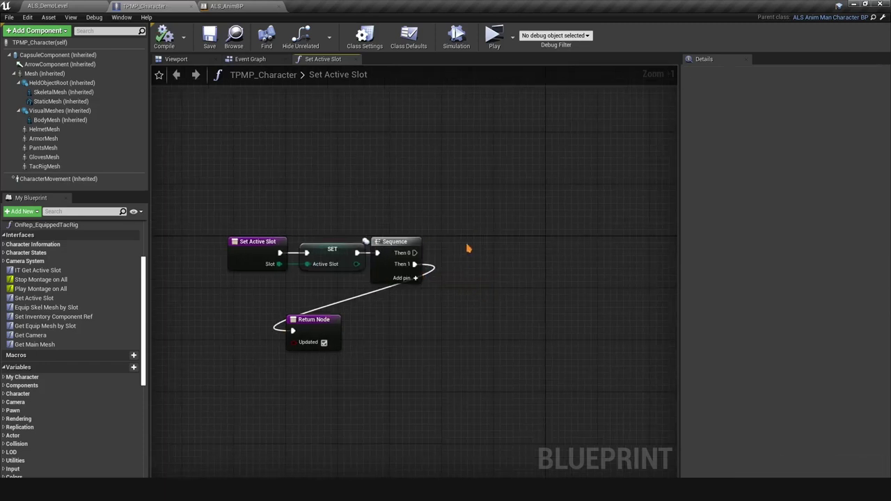
right_click(468, 248)
text(s)
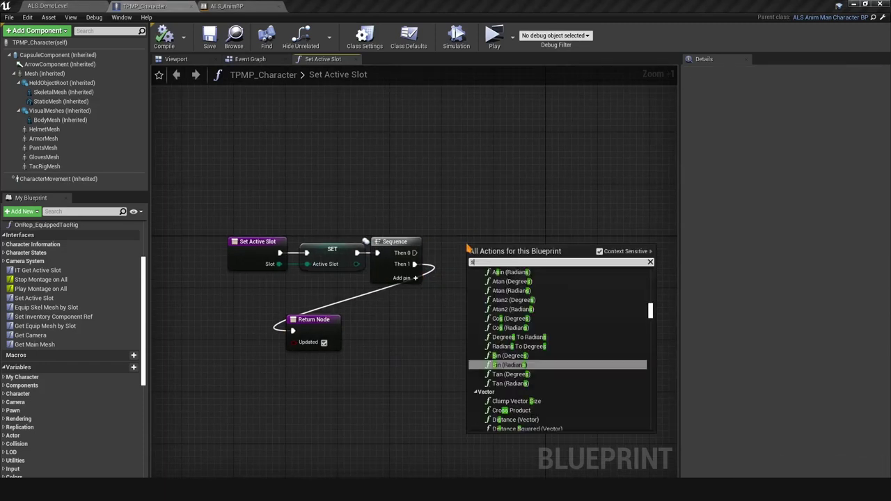
text(et overla)
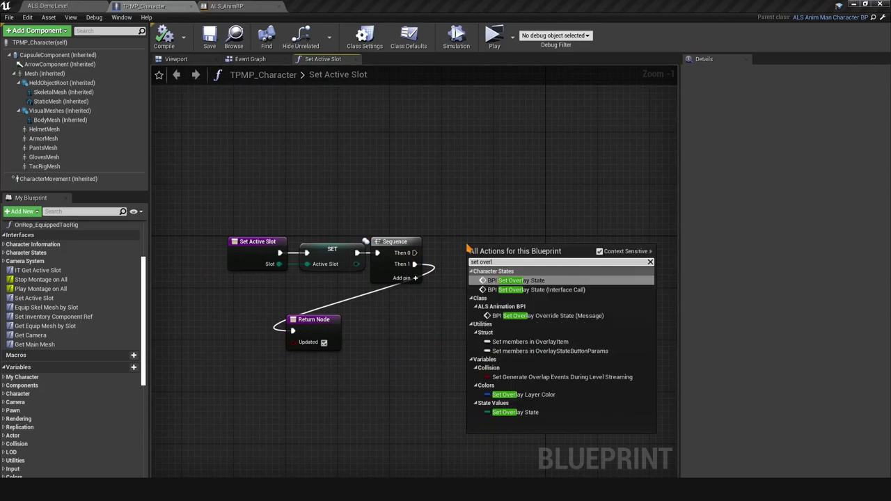
click(502, 413)
drag(413, 253, 476, 253)
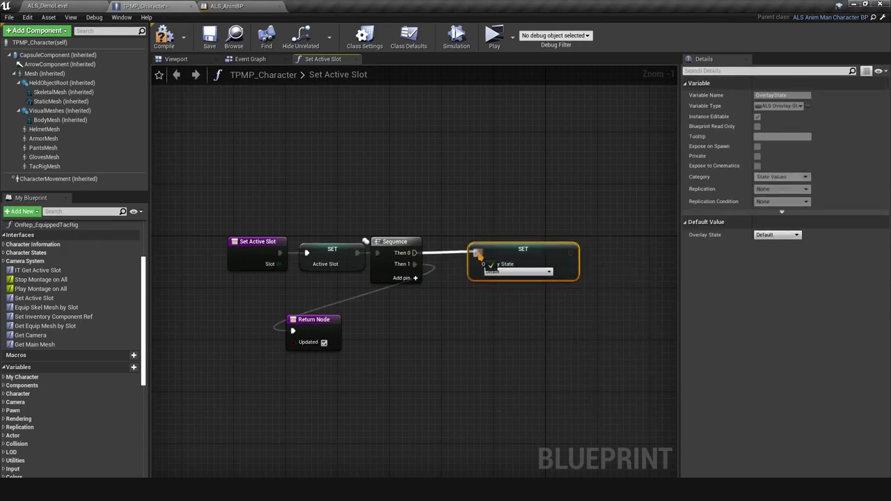
drag(549, 272, 620, 274)
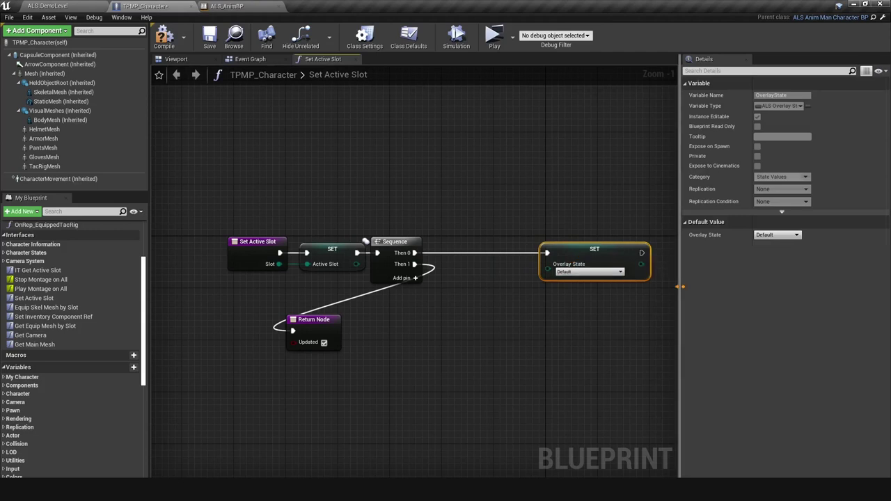
drag(681, 286, 748, 286)
Step: Feed the Overlay State input from a new Select node placed below the setter
scroll(481, 299, up, 1)
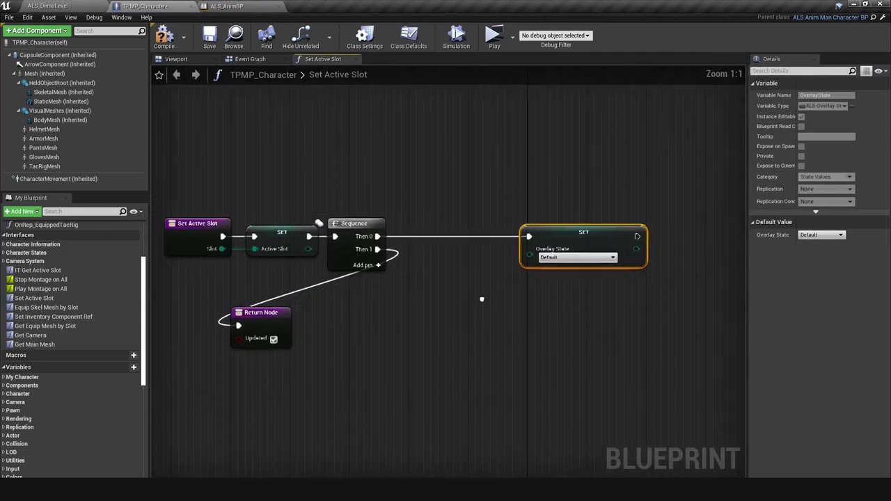
right_drag(481, 299, 564, 298)
drag(567, 242, 519, 321)
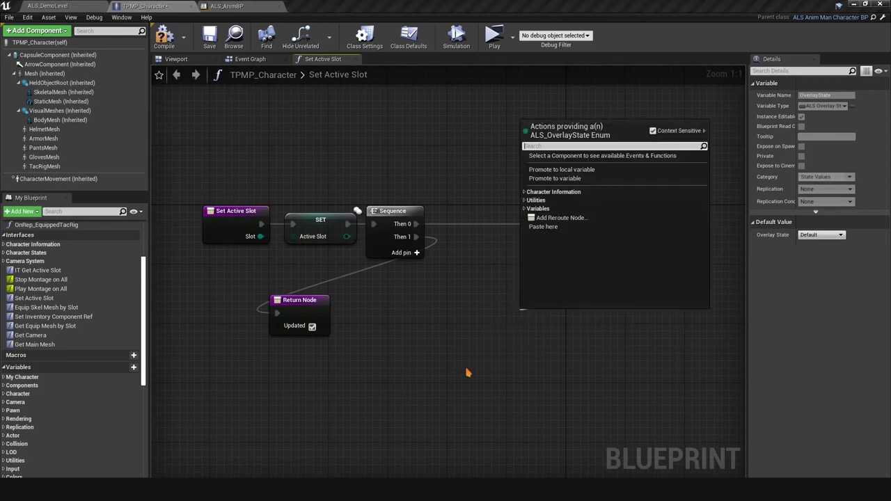
text(sele)
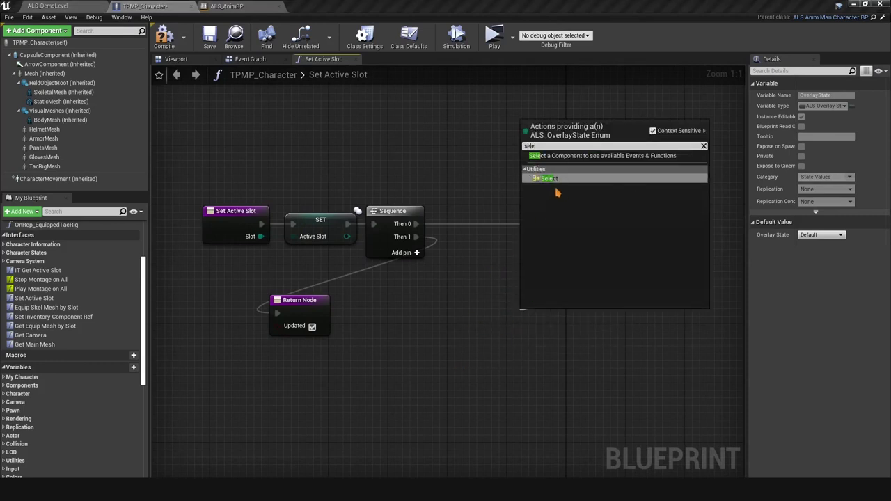
click(546, 178)
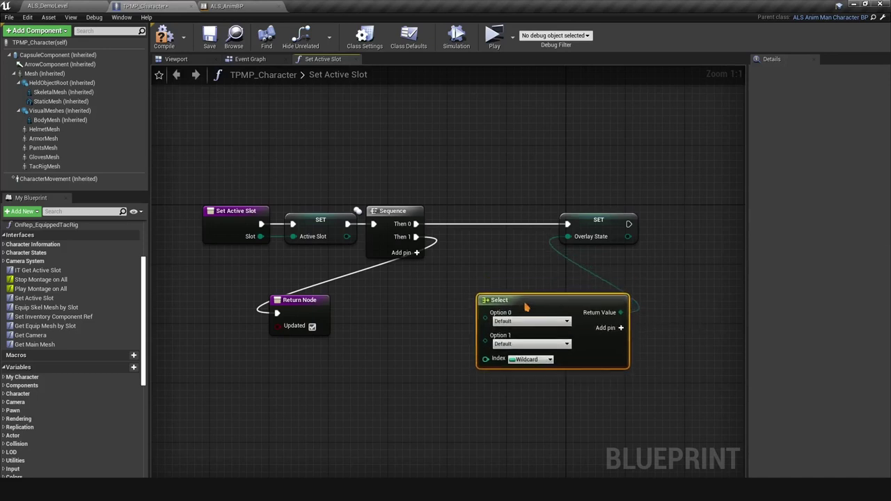
drag(525, 305, 516, 305)
right_drag(640, 295, 650, 270)
drag(550, 285, 530, 270)
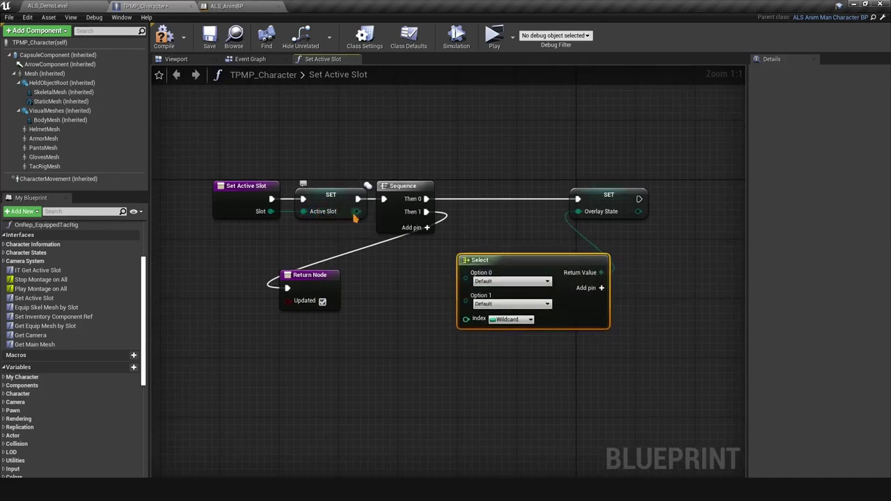
Step: Connect the Active Slot setter's output to the Select node's Index and arrange the Select and Overlay State nodes
drag(357, 211, 466, 319)
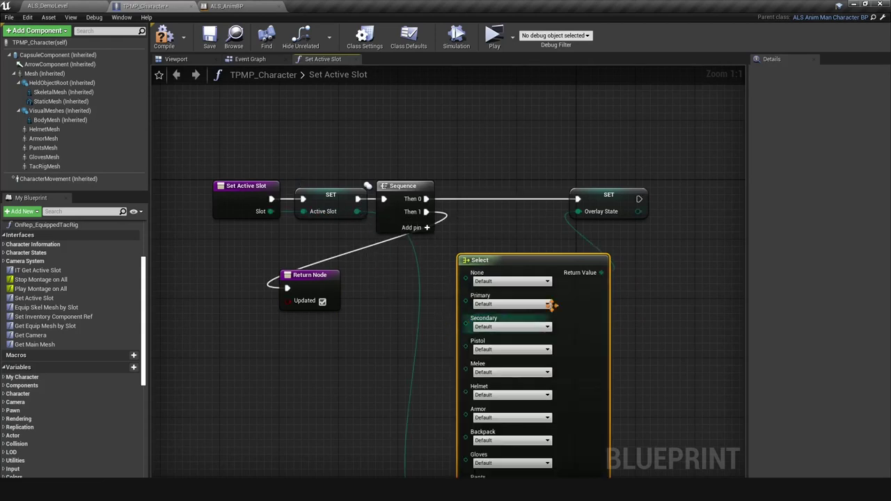
right_drag(633, 334, 625, 299)
click(612, 164)
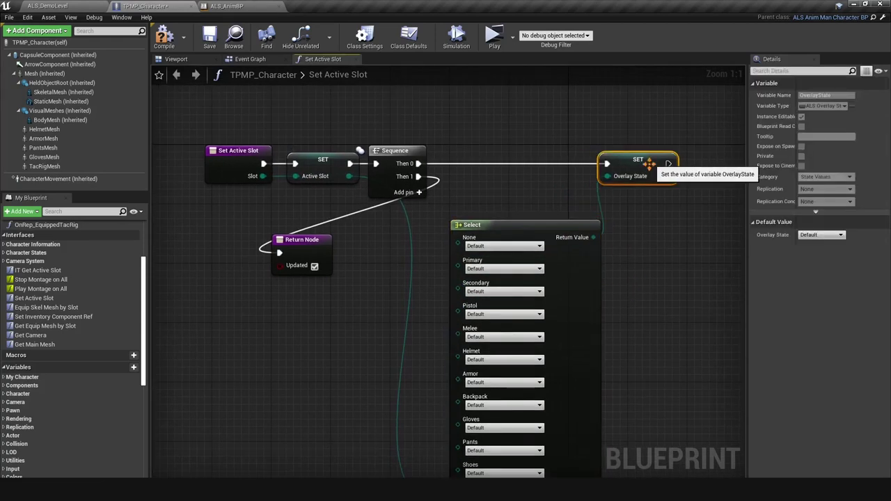
drag(550, 229, 559, 197)
right_drag(635, 243, 627, 189)
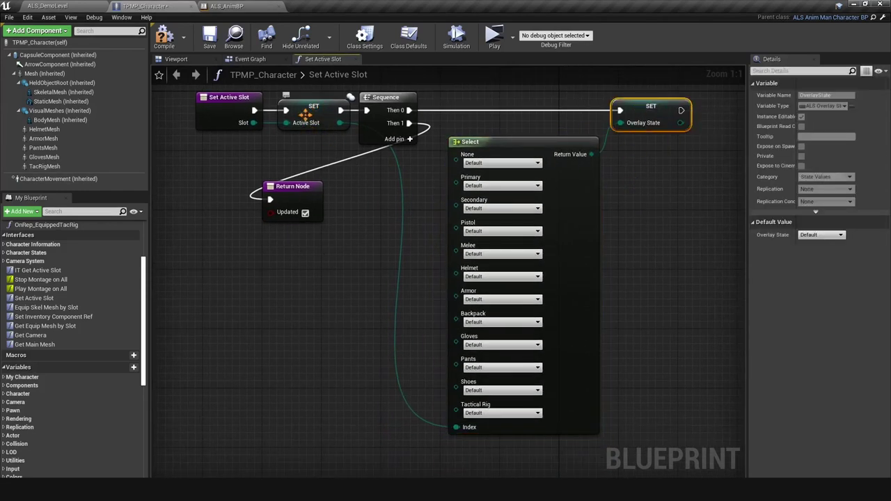
right_drag(624, 161, 626, 183)
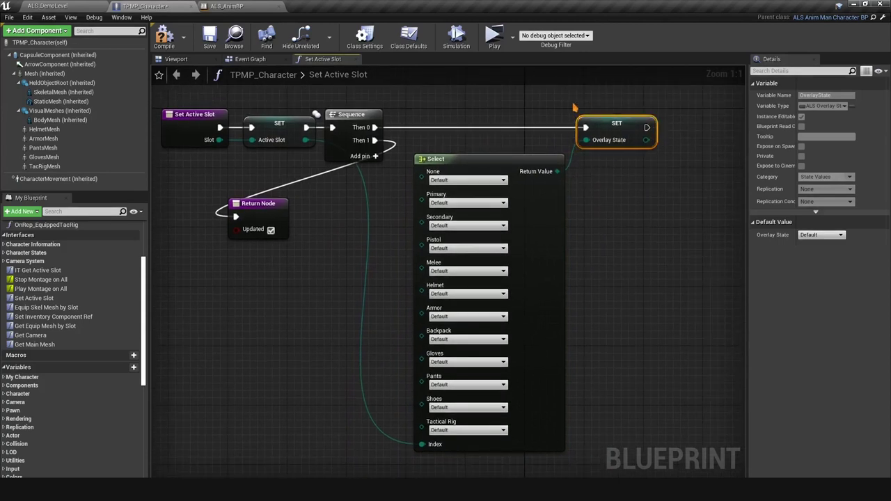
Step: Keep the Select node's None option at Default and set its Primary and Secondary options to Rifle
click(444, 180)
click(440, 188)
click(447, 203)
click(437, 241)
click(468, 225)
click(440, 263)
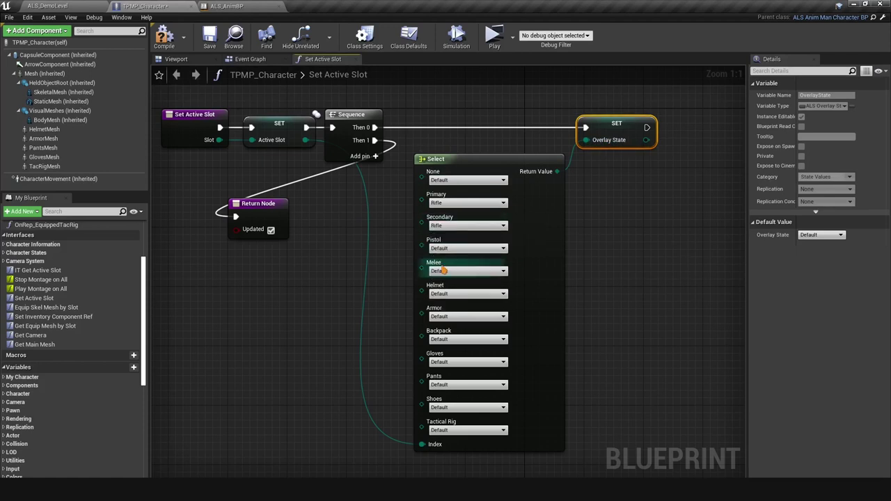
Step: Set the Select node's Pistol option to Pistol 2H and keep Melee at Default
right_drag(440, 263, 442, 233)
click(458, 220)
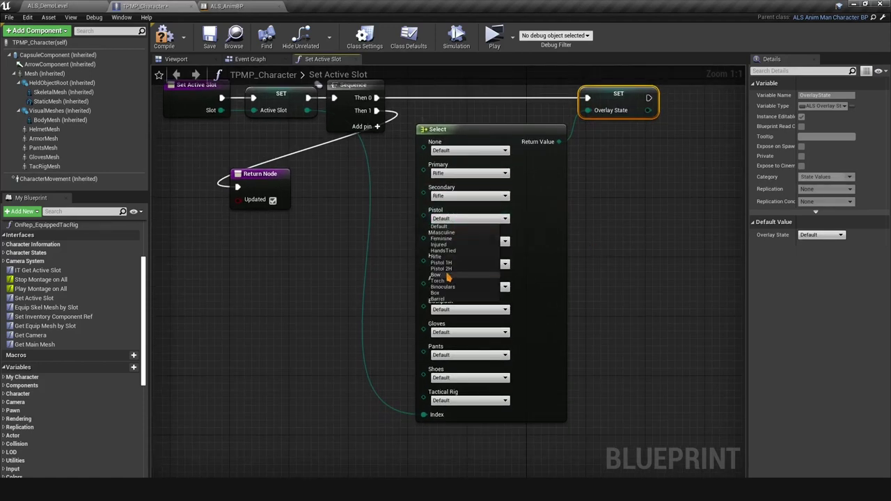
click(443, 269)
right_drag(478, 248, 478, 223)
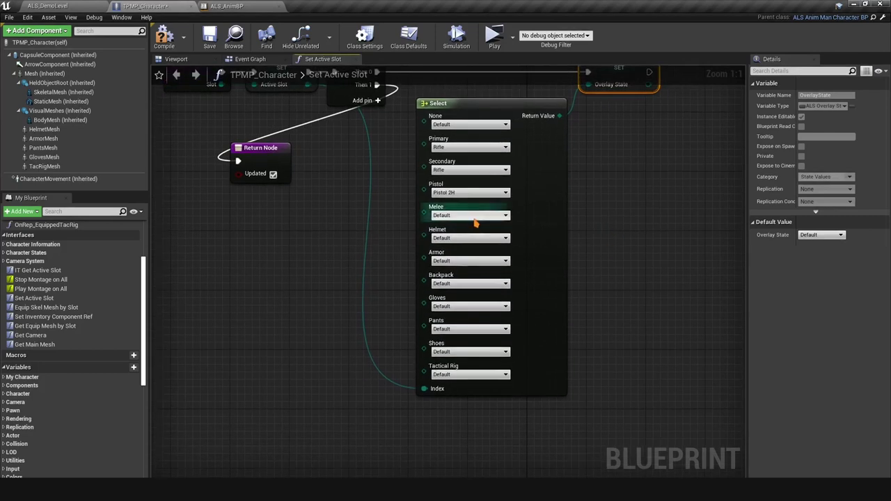
click(463, 217)
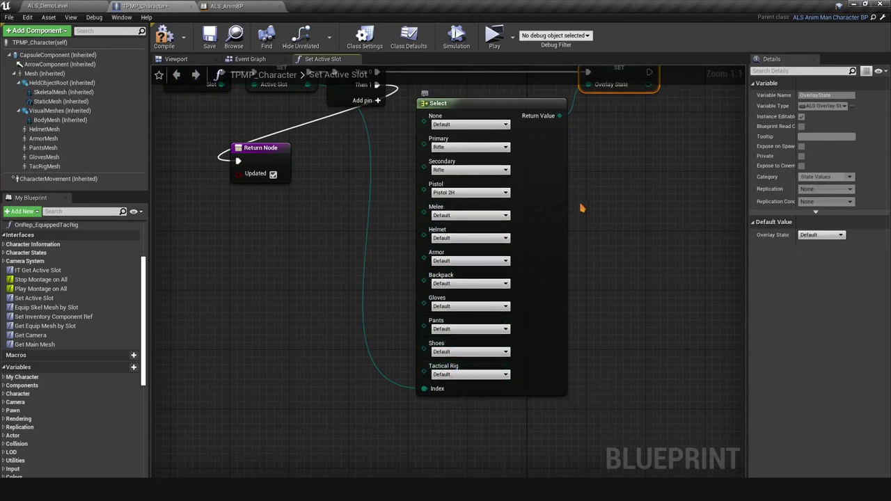
Step: Compile and save the TPMP_Character blueprint
right_drag(580, 204, 560, 311)
scroll(560, 312, down, 1)
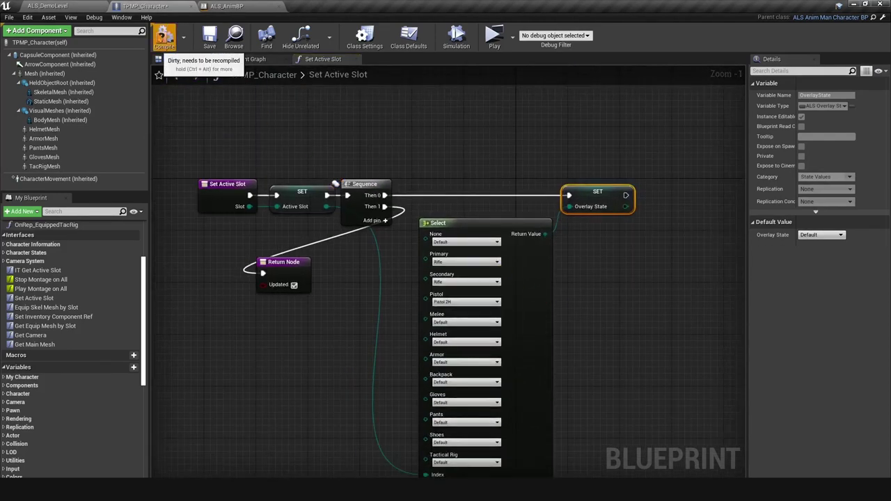
click(206, 40)
Step: Play-test ALS_DemoLevel by picking up the rifle, then aiming and firing it to check the rifle overlay
click(70, 5)
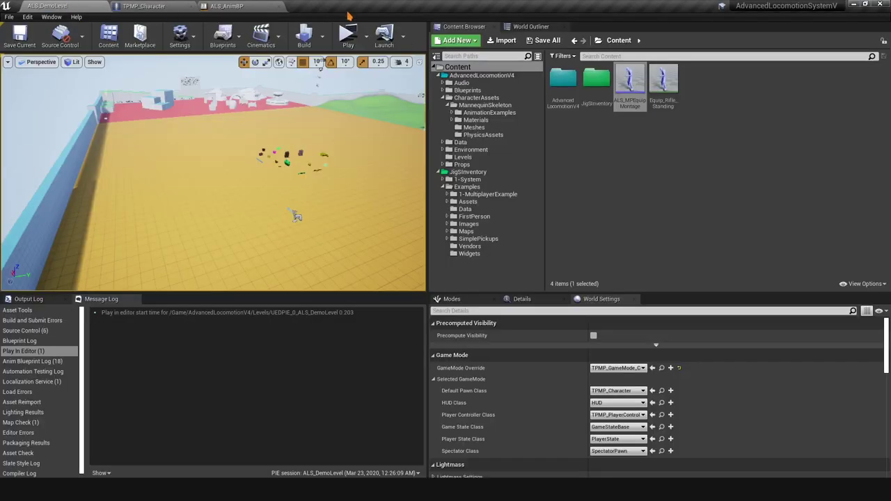
click(348, 43)
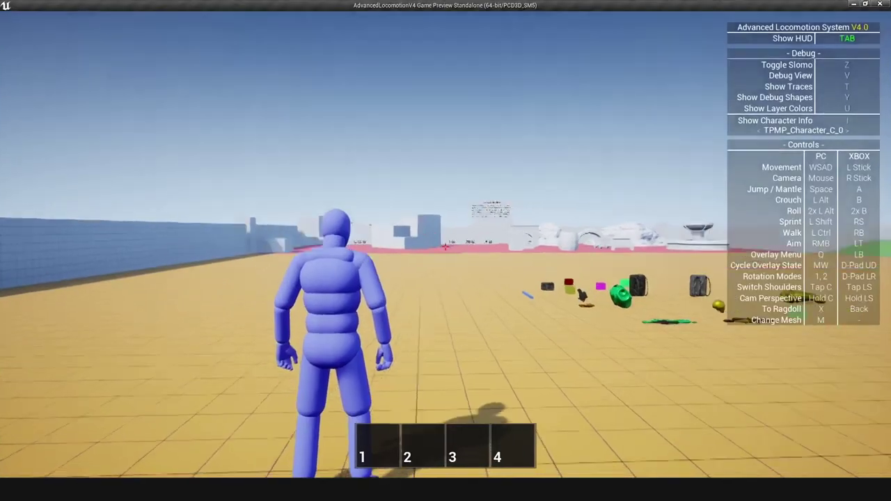
key(w)
key(e)
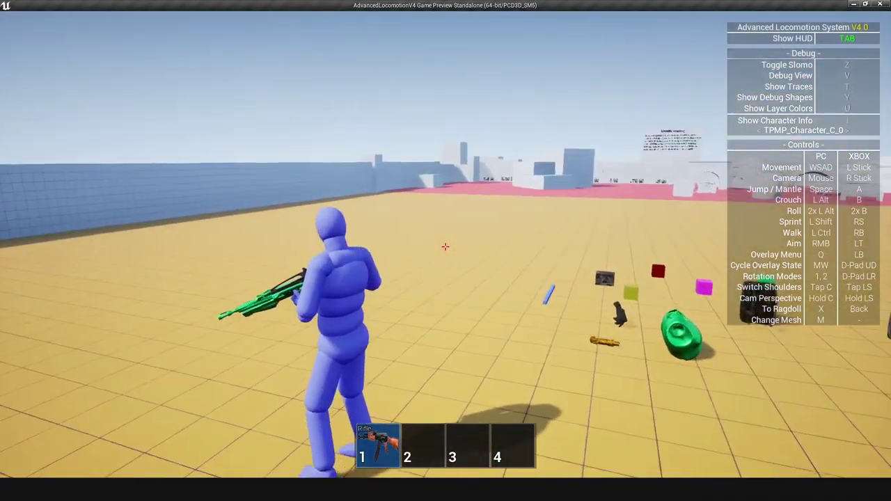
key(w)
right_click(445, 246)
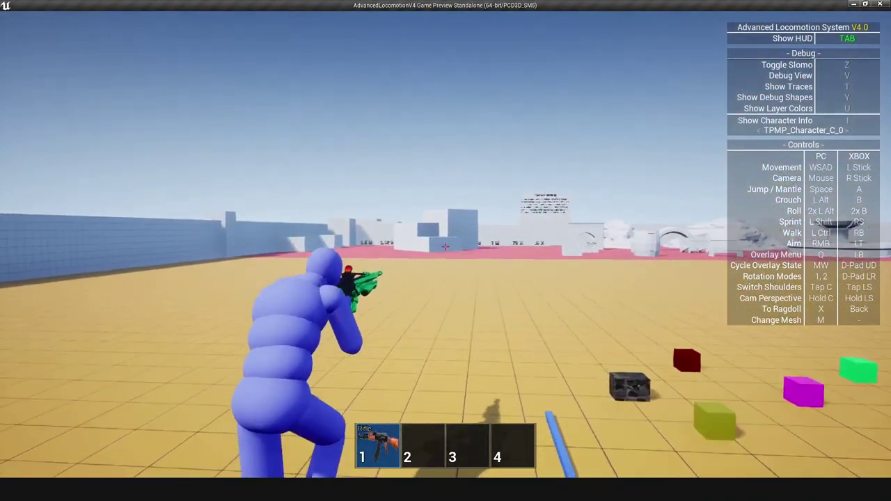
click(445, 246)
Step: Pick up the pistol in the running game, switch to it, and move and aim to check the pistol overlay
key(w)
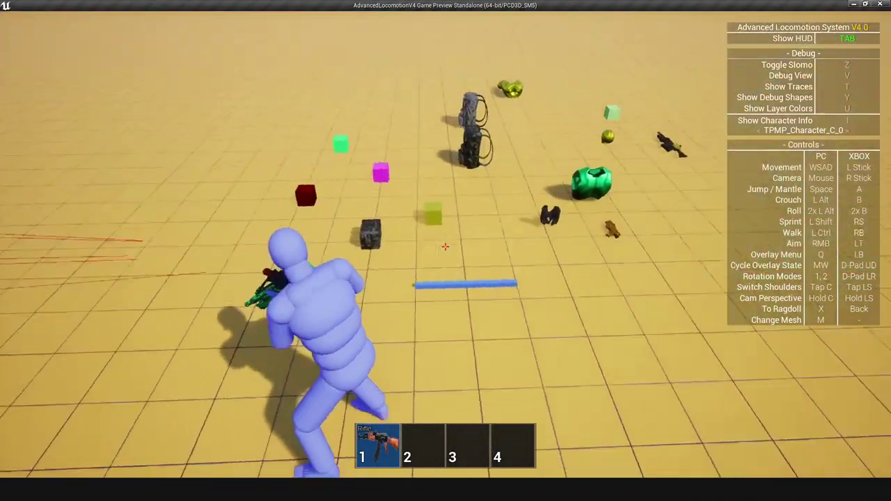
key(w)
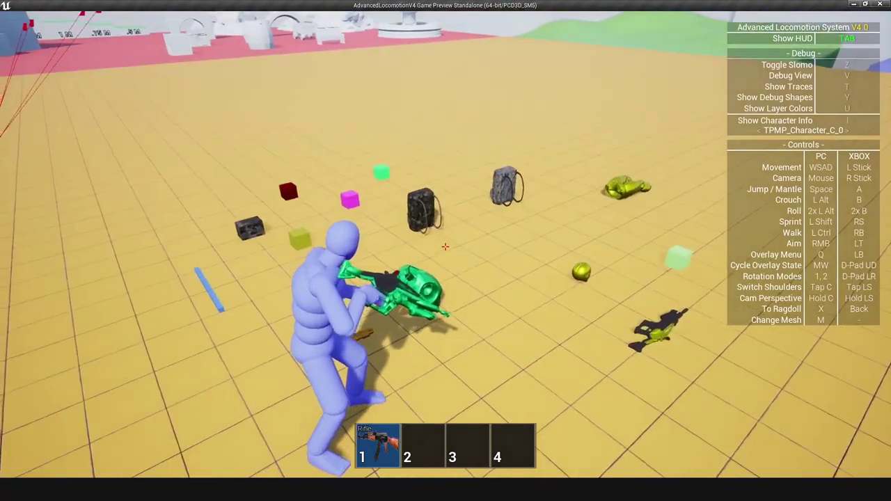
key(w)
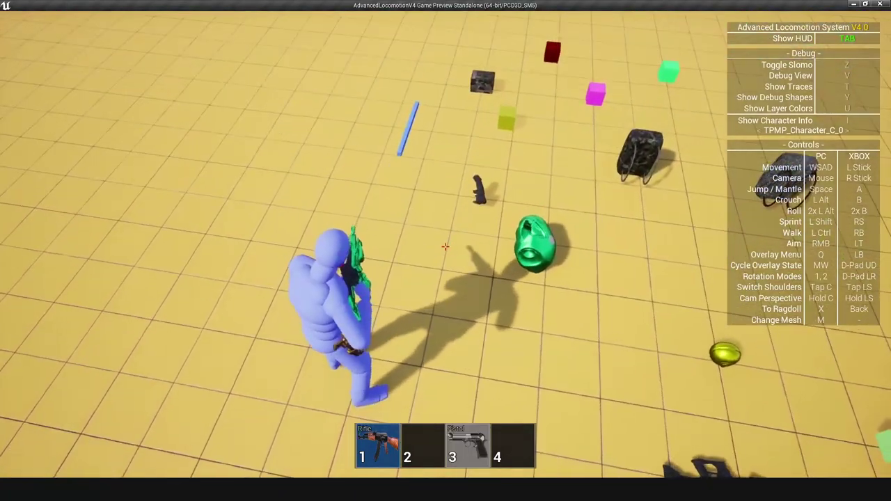
key(f)
key(w)
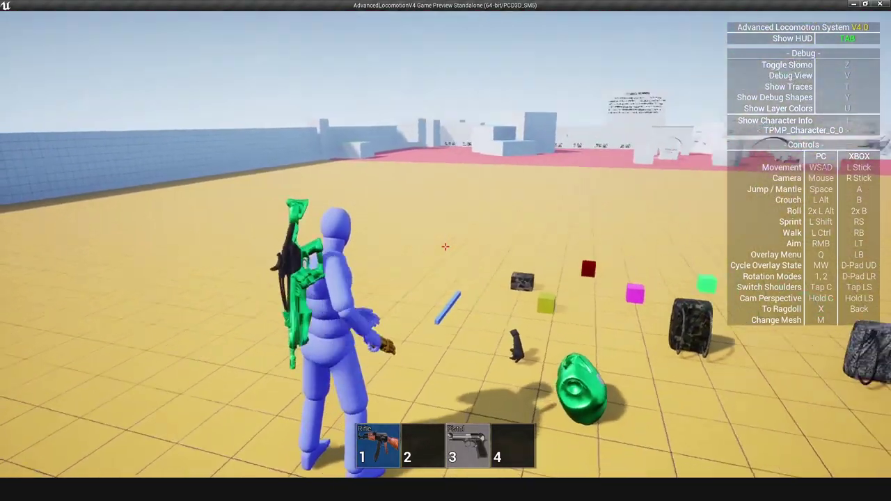
key(w)
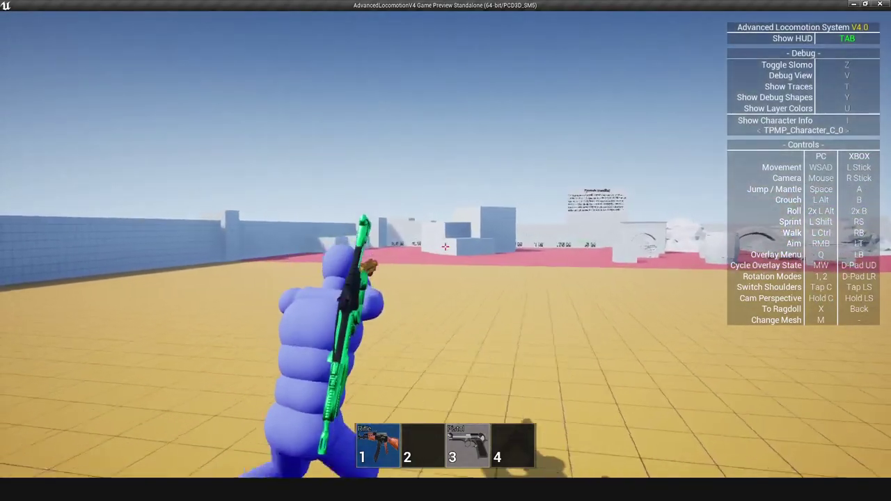
Step: Run the character over to the item pickups and pick up the second rifle into weapon slot 2
key(w)
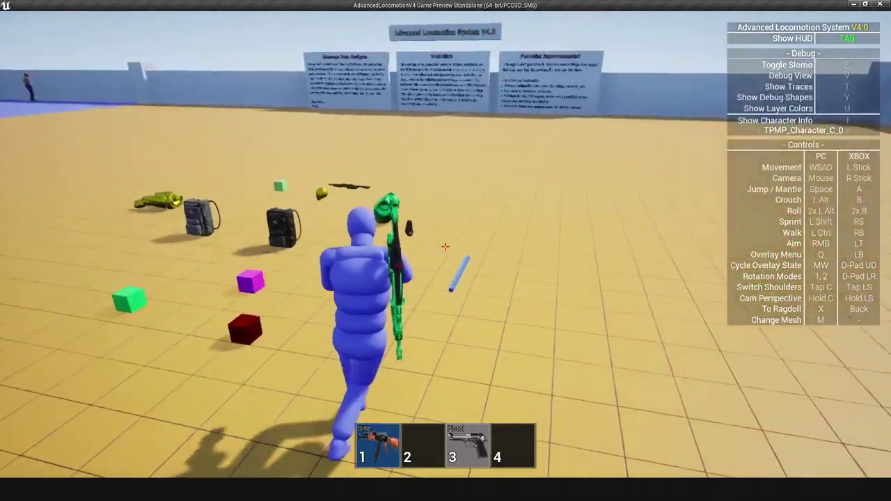
key(s)
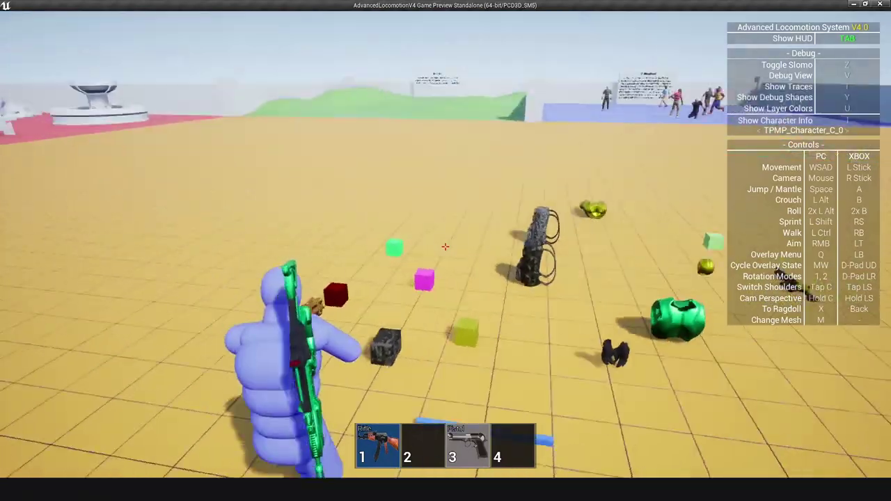
key(w)
key(w)
key(f)
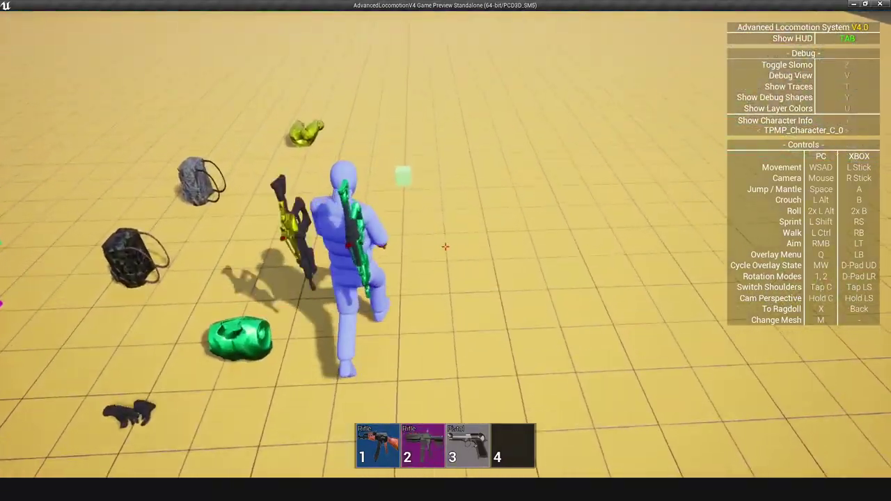
Step: Run, aim and fire with the second rifle to check its overlay, and end the play-test
key(w)
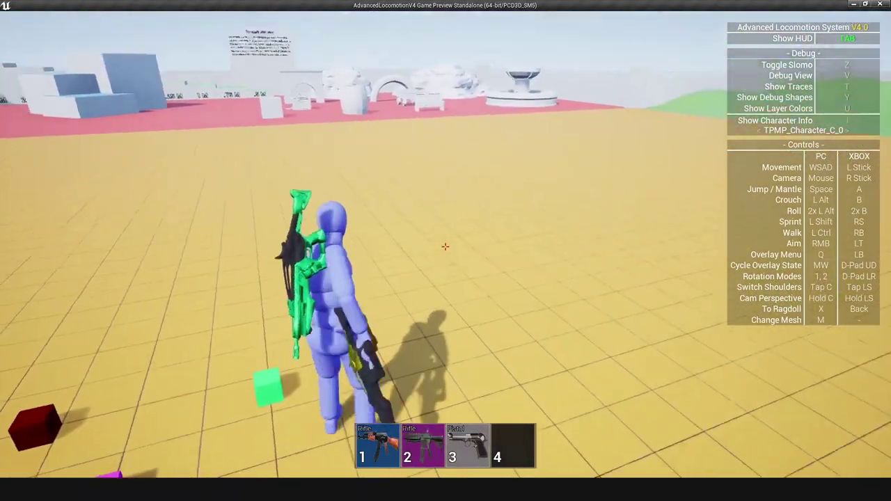
key(w)
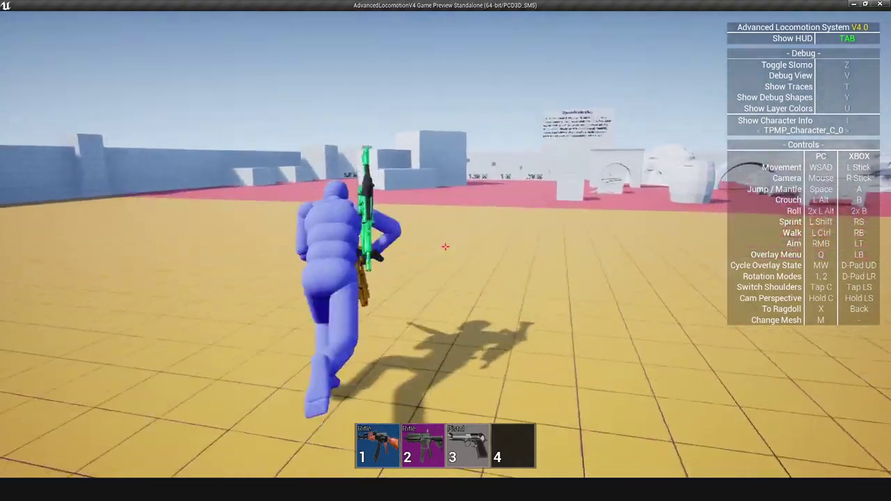
key(w)
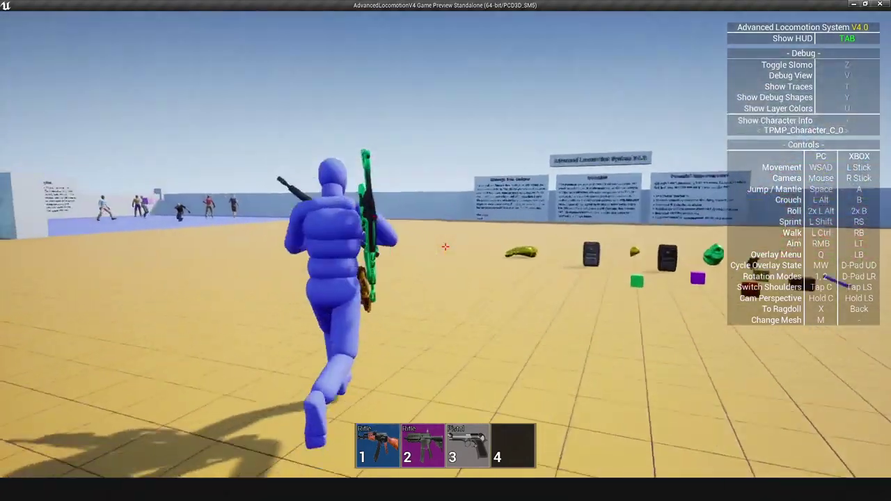
right_click(445, 247)
key(w)
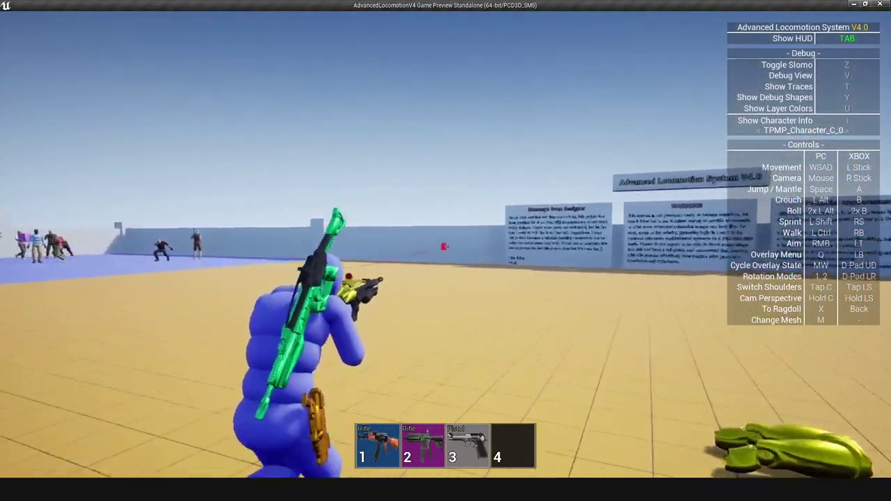
click(445, 246)
key(w)
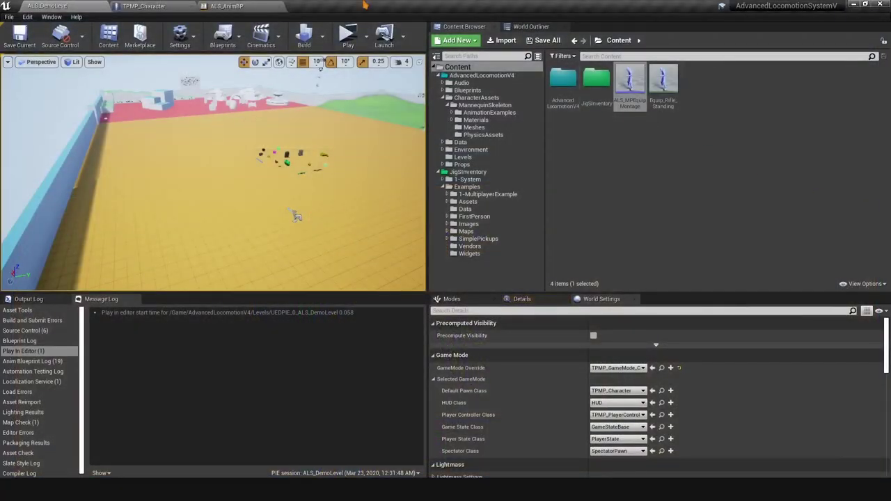
Step: In TPMP_Character's Set Active Slot function, shift the entry, SET Active Slot and Return nodes away from the Sequence node, and save all assets
click(165, 6)
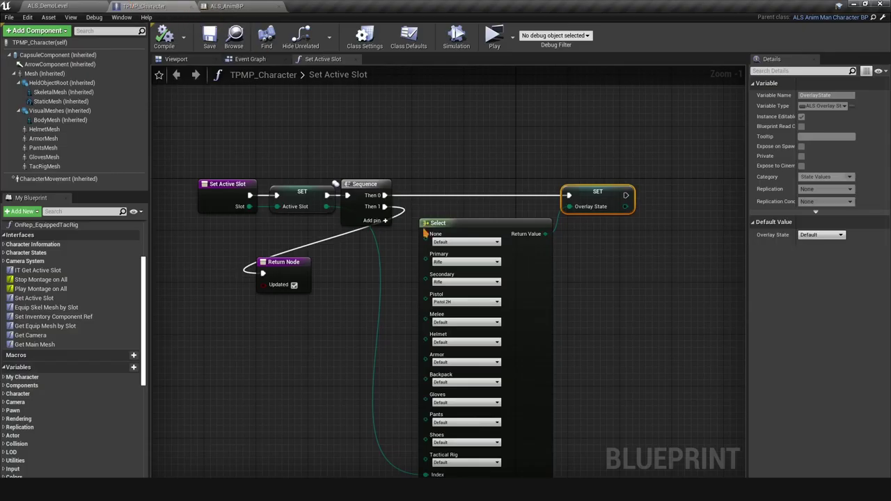
click(600, 174)
right_drag(284, 213, 393, 229)
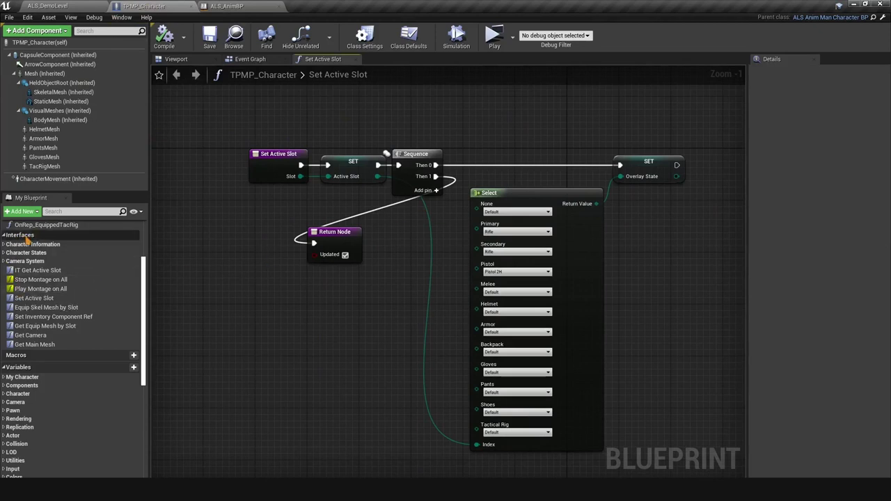
click(34, 298)
drag(208, 115, 412, 303)
drag(353, 161, 335, 161)
click(363, 135)
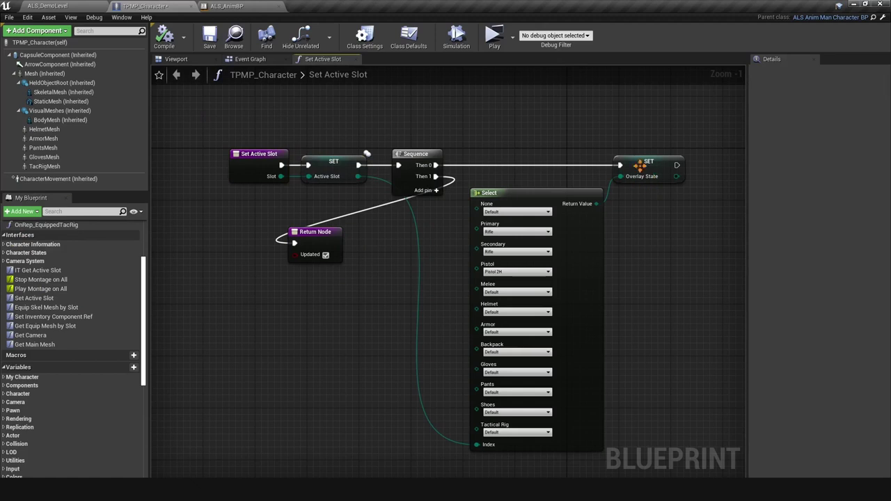
click(7, 18)
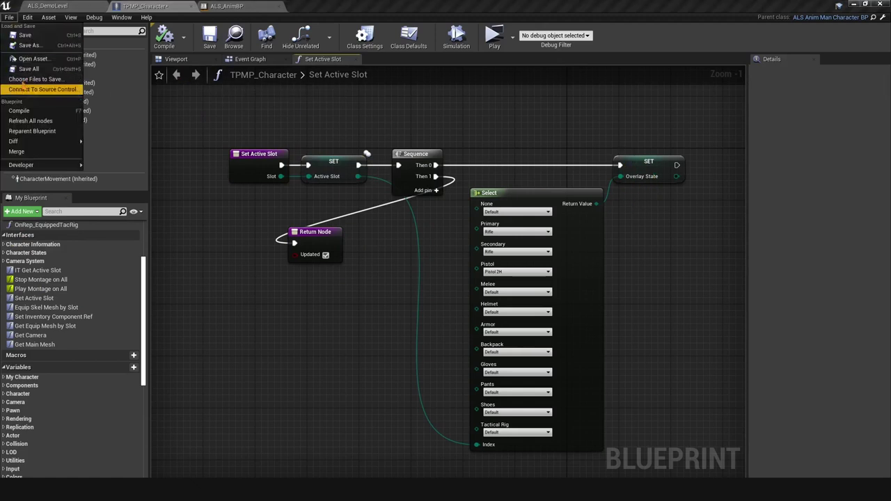
click(34, 68)
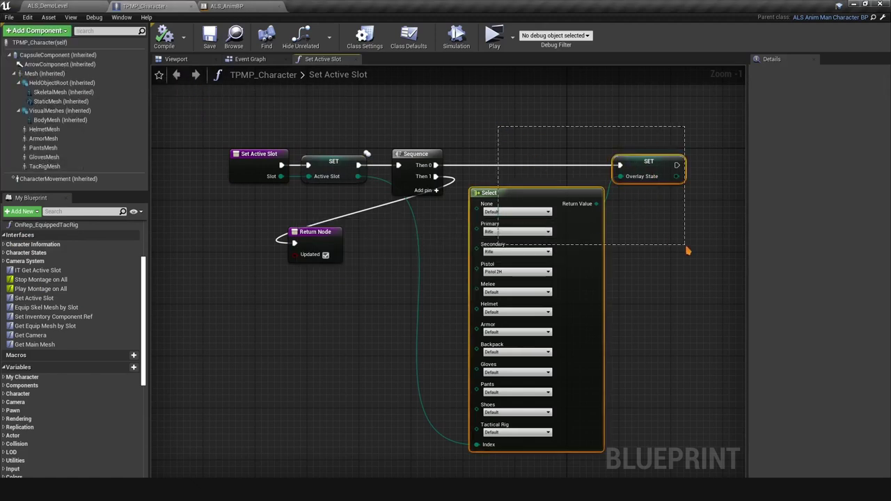
Step: In the ALS_AnimBP AnimGraph, widen the Ragdoll Override comment box slightly and move the Output Pose node farther from it
click(230, 6)
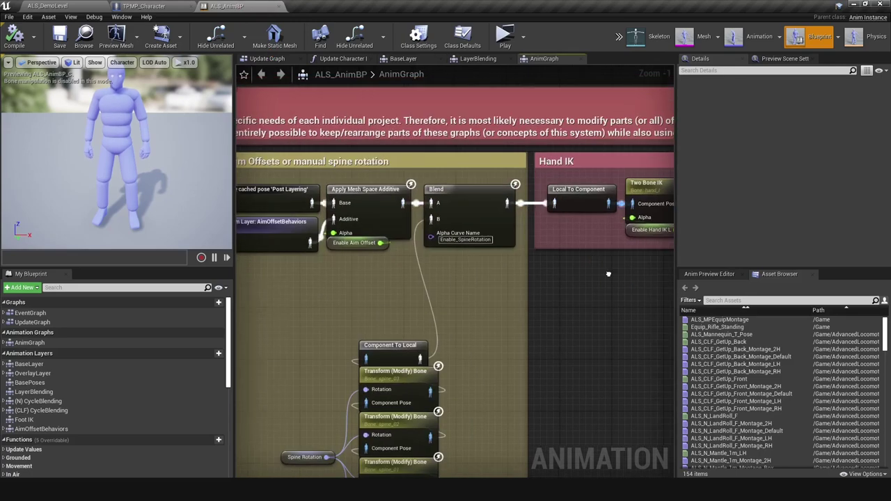
right_drag(337, 291, 376, 270)
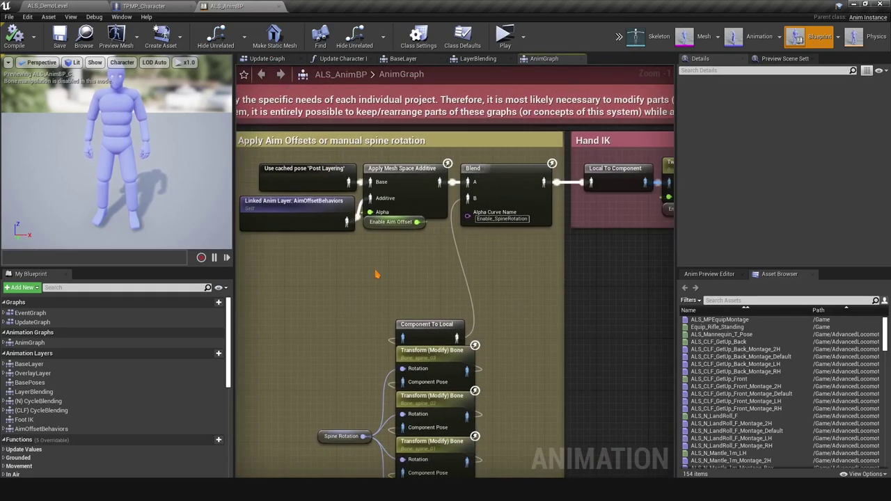
right_drag(607, 286, 323, 312)
right_drag(505, 291, 258, 304)
right_drag(479, 320, 297, 315)
right_drag(563, 321, 479, 330)
click(481, 330)
right_drag(416, 320, 501, 322)
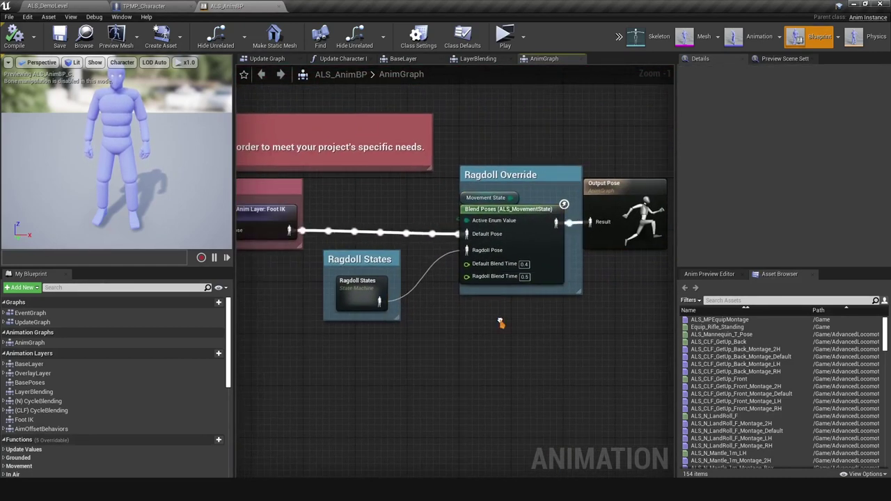
drag(461, 190, 451, 190)
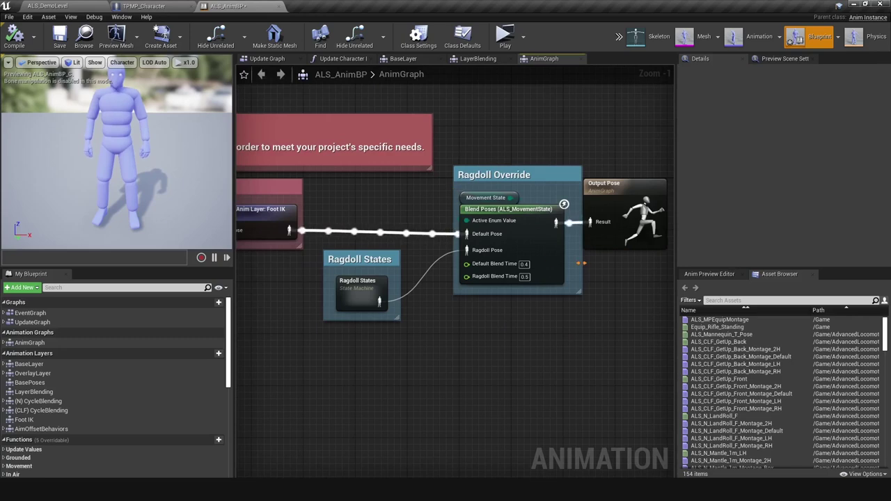
right_drag(629, 261, 570, 267)
drag(565, 212, 590, 212)
right_drag(592, 285, 563, 277)
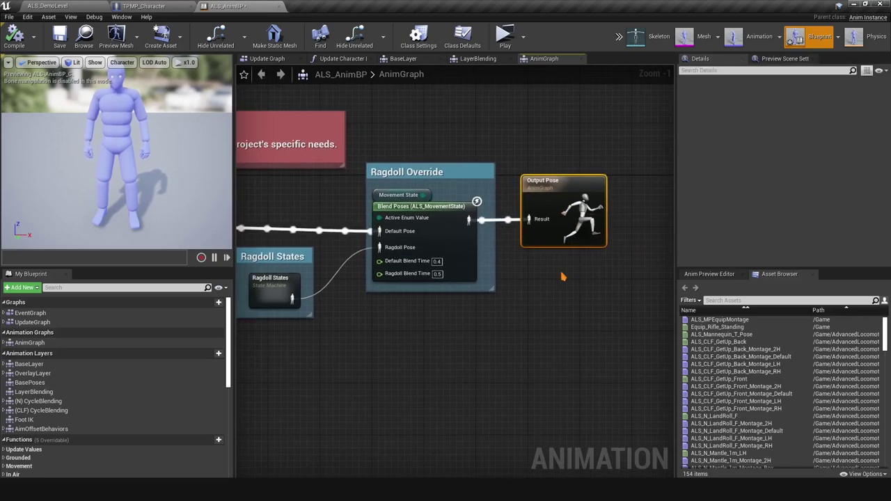
Step: Add a state machine named RifleState in the empty area below the Foot IK and Ragdoll States sections
right_drag(336, 359, 594, 283)
right_drag(535, 303, 451, 315)
right_click(375, 325)
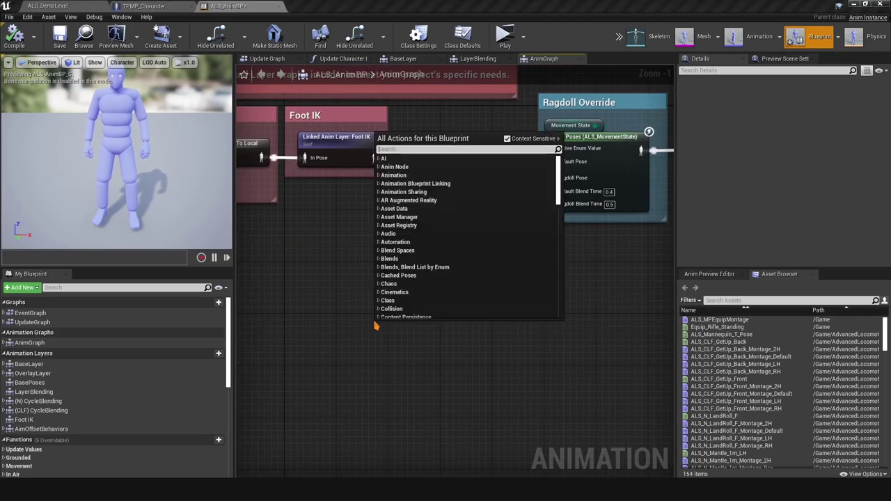
text(state machine)
key(Return)
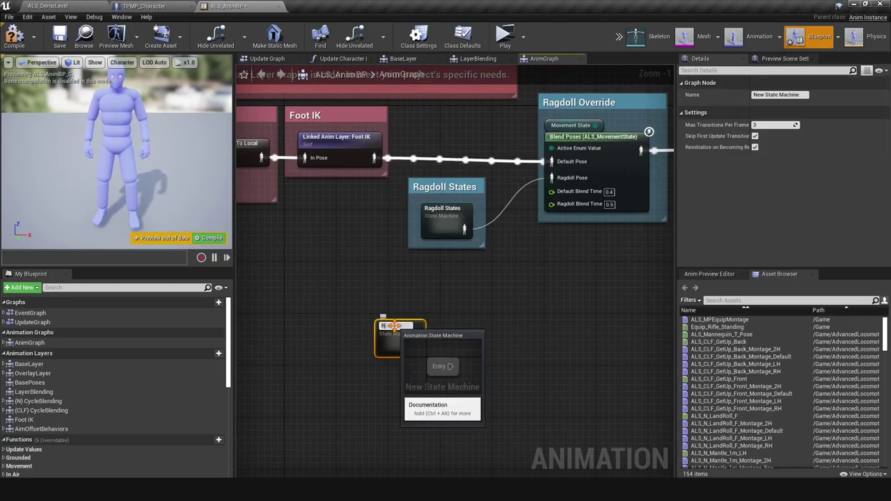
text(RifleState)
key(Return)
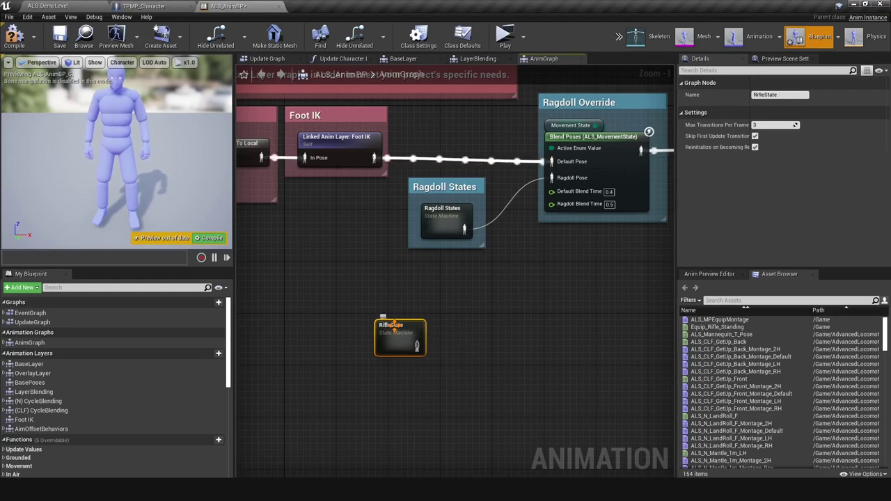
Step: Look inside the new RifleState state machine and return to the AnimGraph
double_click(394, 327)
drag(348, 192, 503, 318)
key(alt+Left)
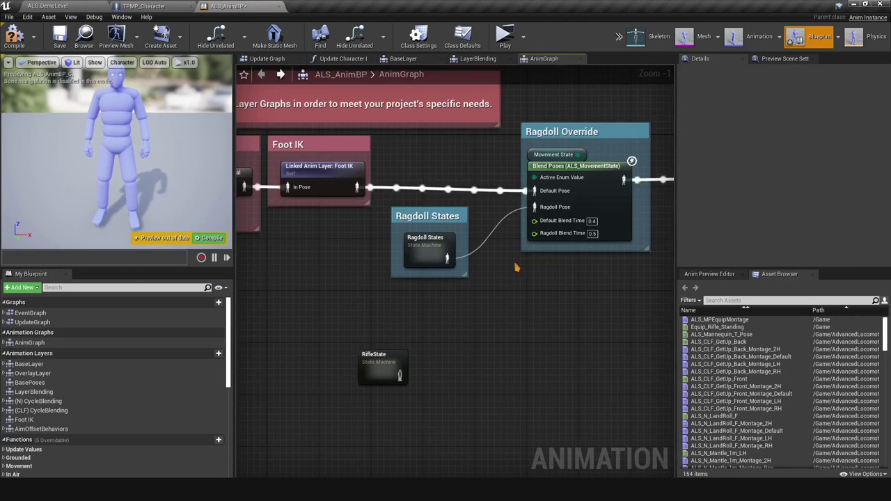
Step: Move the Ragdoll States group, the Ragdoll Override group and Output Pose farther from Foot IK to free space in between
right_drag(569, 247, 407, 289)
drag(601, 312, 282, 199)
drag(434, 221, 552, 215)
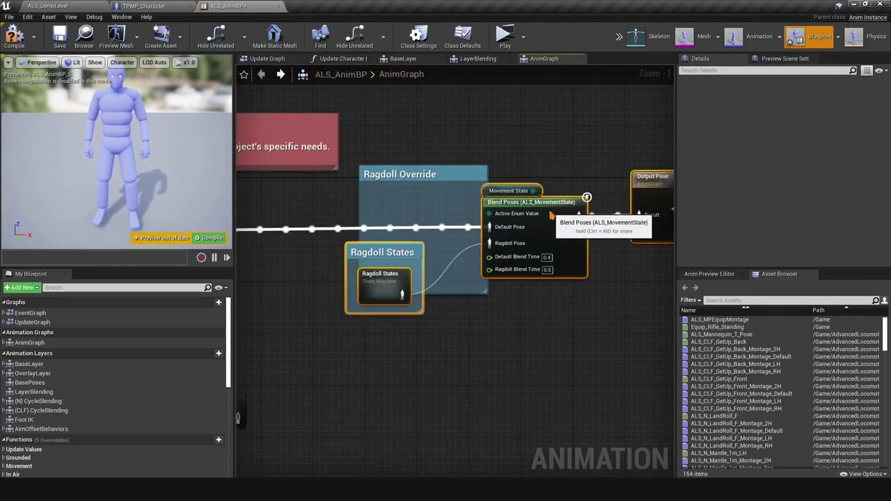
click(524, 160)
drag(439, 174, 562, 174)
click(422, 339)
right_drag(420, 341, 484, 309)
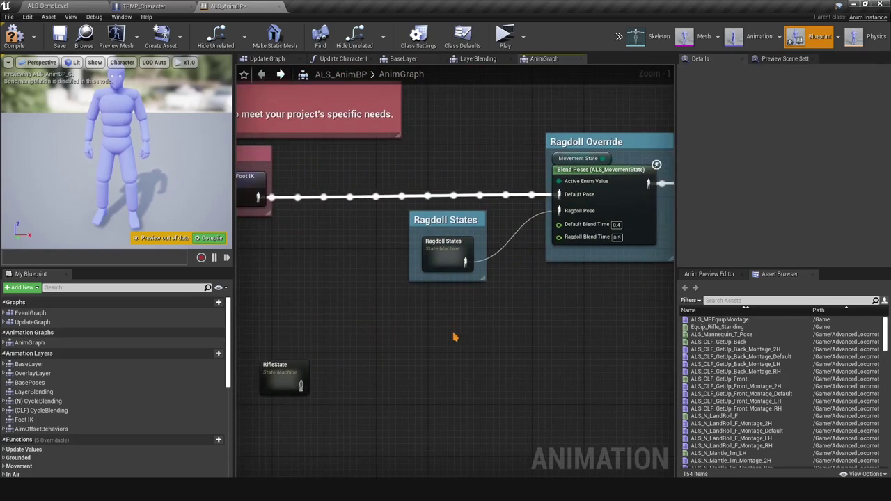
Step: Find the PlayerActiveSlot variable and place a getter for it below the Ragdoll States group
click(74, 288)
text(active)
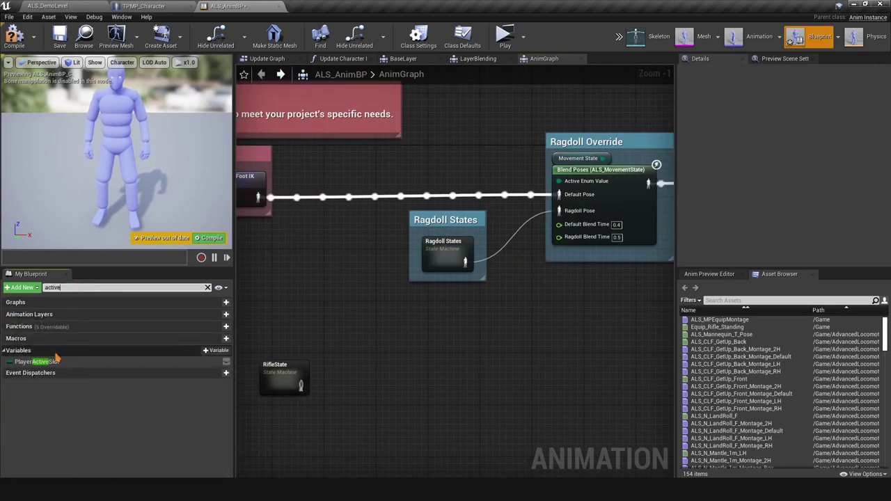
drag(37, 361, 465, 320)
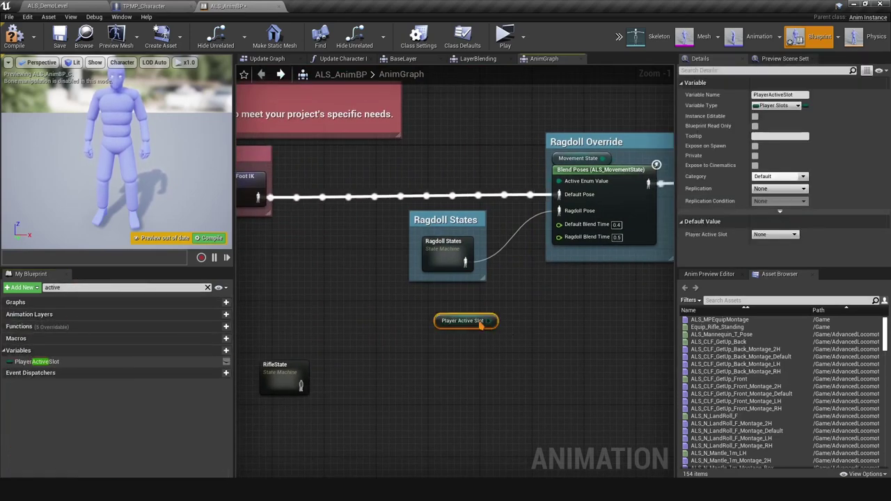
Step: Add a Blend Poses (PlayerSlots) node with its Active Enum Value fed by Player Active Slot
right_drag(493, 346, 420, 300)
drag(419, 274, 436, 298)
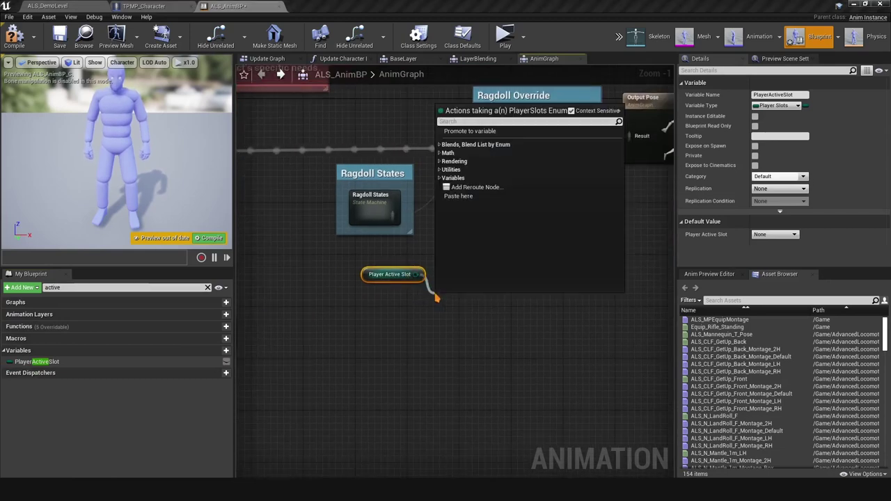
text(stitch)
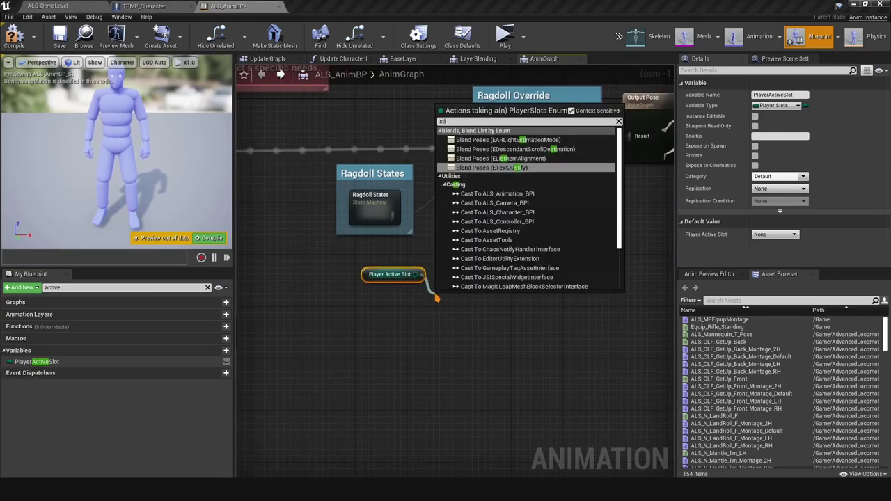
key(BackSpace)
key(BackSpace)
key(BackSpace)
key(BackSpace)
key(BackSpace)
key(BackSpace)
text(blend)
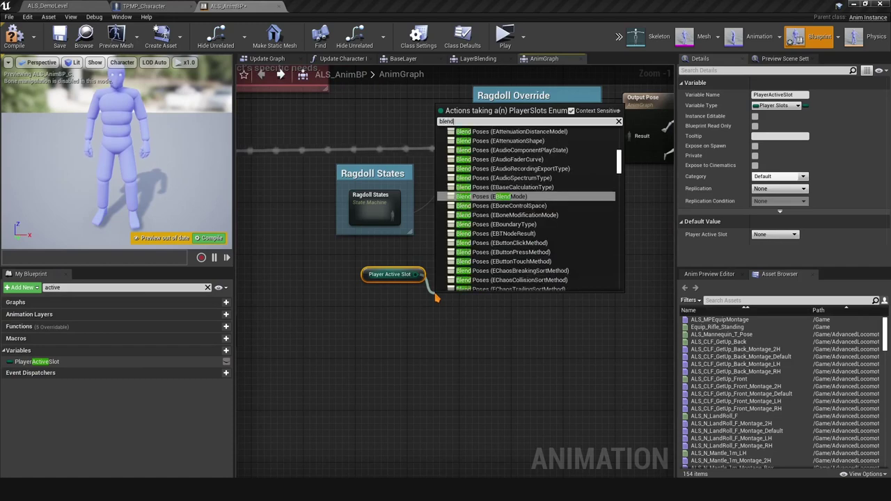
text( poses)
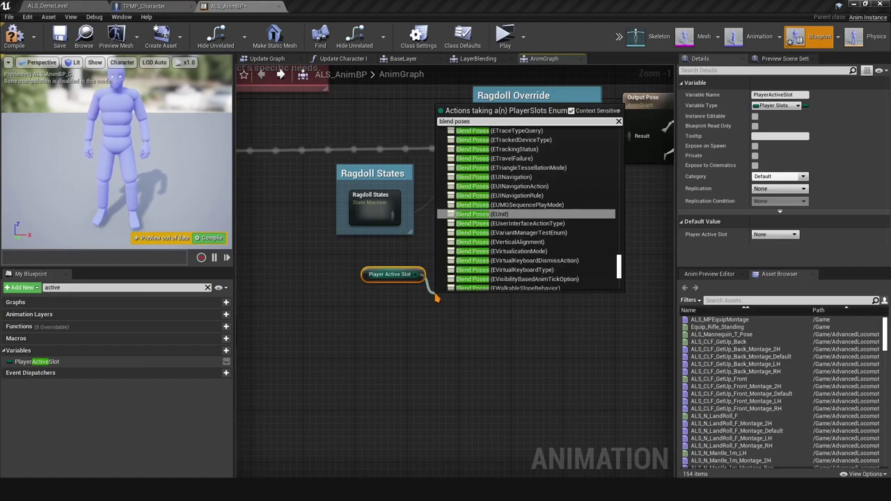
text( ()
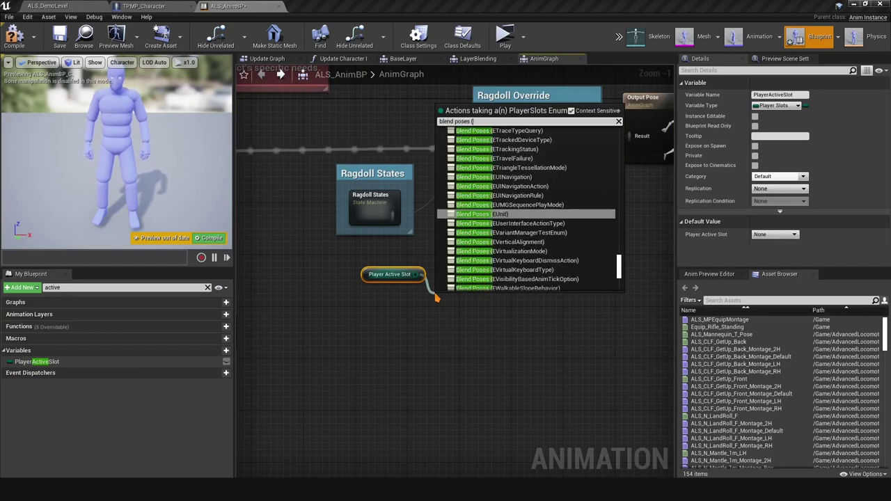
text(playe)
key(Return)
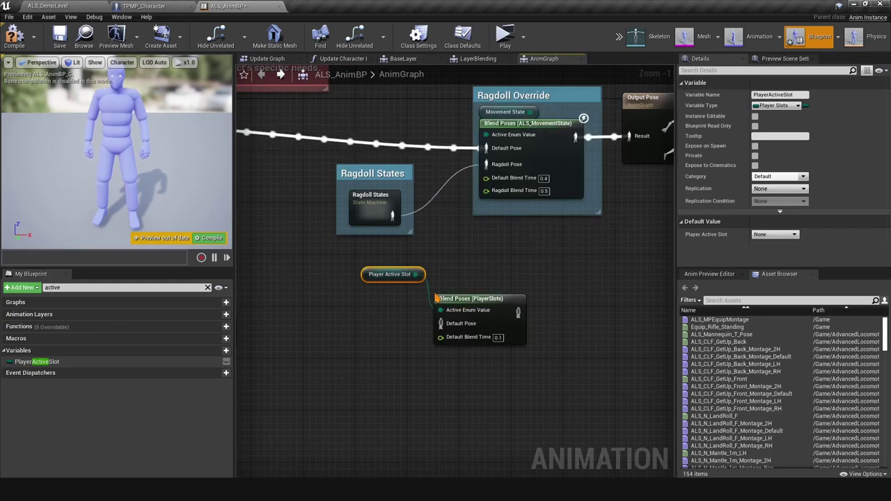
Step: Align the Blend Poses (PlayerSlots) node beneath Ragdoll Override and move the Player Active Slot getter closer to it
drag(440, 309, 502, 272)
click(435, 283)
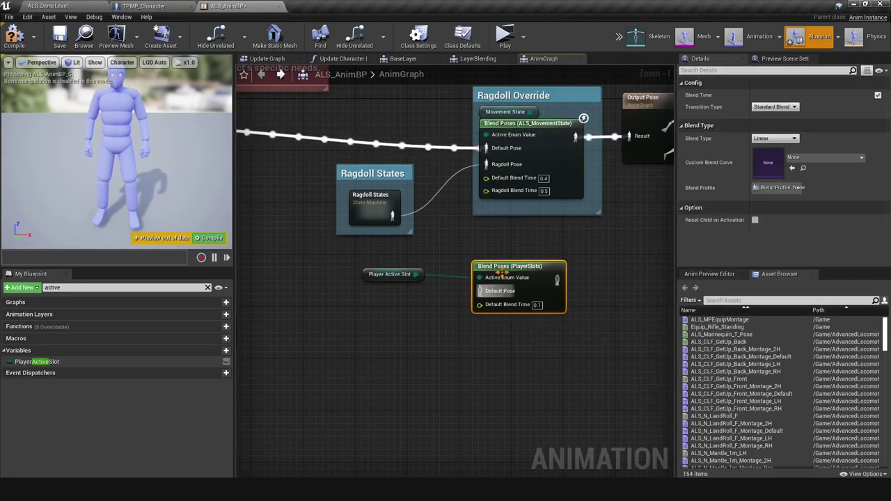
drag(391, 280, 417, 280)
right_drag(558, 243, 461, 278)
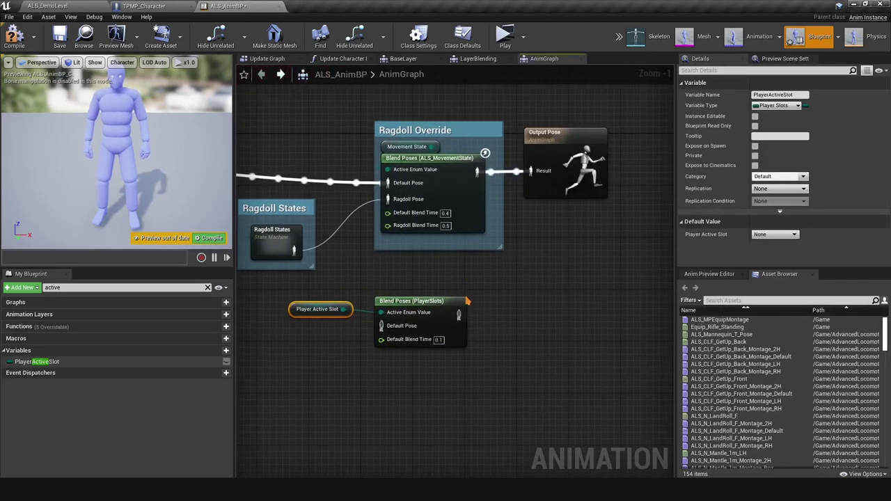
drag(459, 314, 501, 266)
click(412, 292)
right_drag(412, 293, 570, 306)
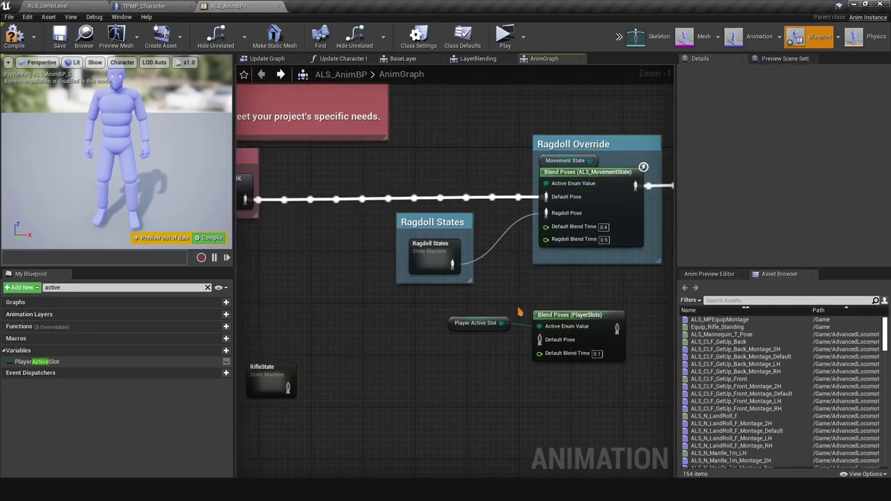
Step: Disconnect Foot IK's output from Ragdoll Override and save its pose as a cached pose named ALSAnimation
drag(485, 305, 433, 331)
right_drag(265, 351, 452, 364)
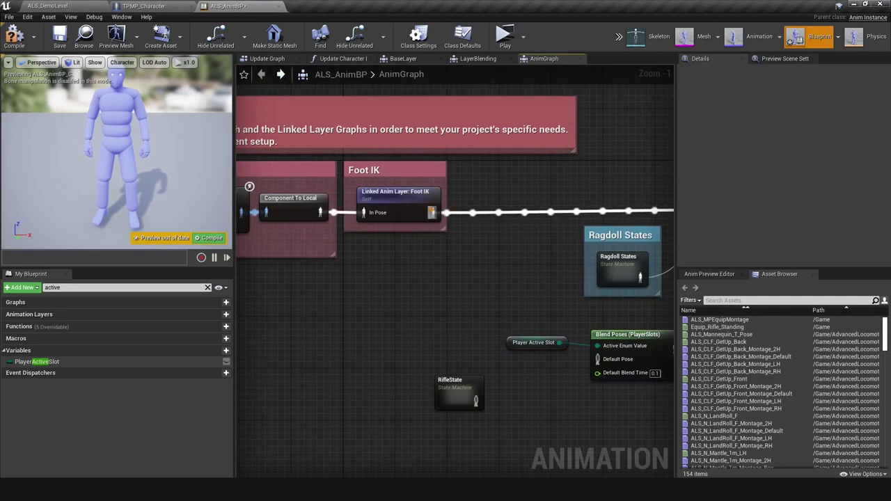
alt+click(433, 212)
right_drag(439, 214, 323, 233)
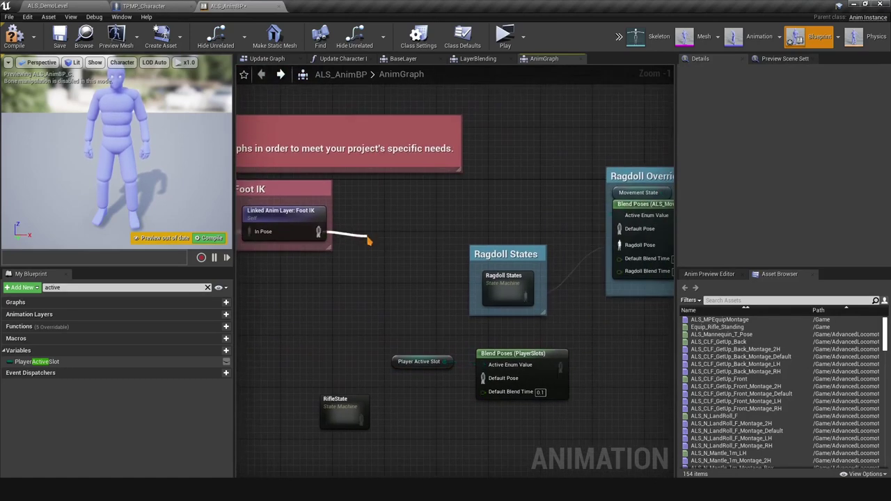
text(save)
drag(368, 238, 369, 226)
key(Return)
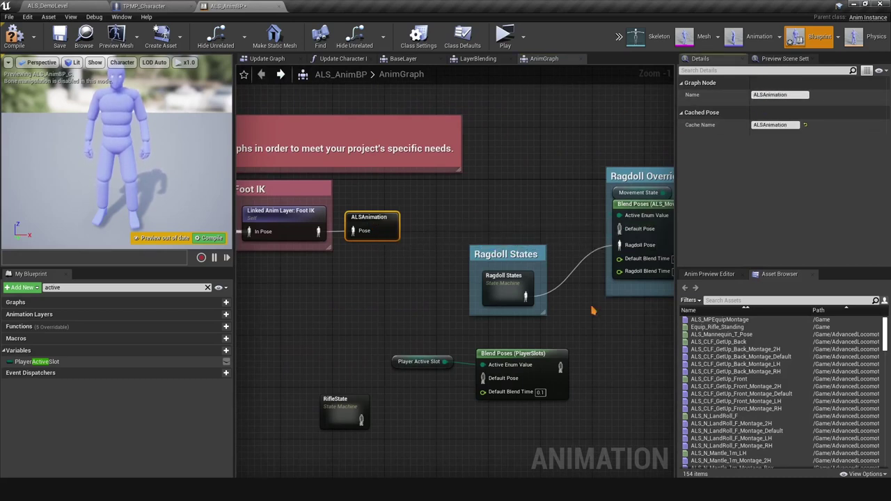
Step: Add a Use cached pose 'ALSAnimation' node and connect it to Default Pose of Blend Poses (PlayerSlots), moving RifleState out of the way
right_drag(596, 317, 549, 186)
scroll(399, 281, up, 1)
drag(279, 270, 299, 247)
right_drag(370, 251, 368, 328)
right_click(405, 356)
text(us)
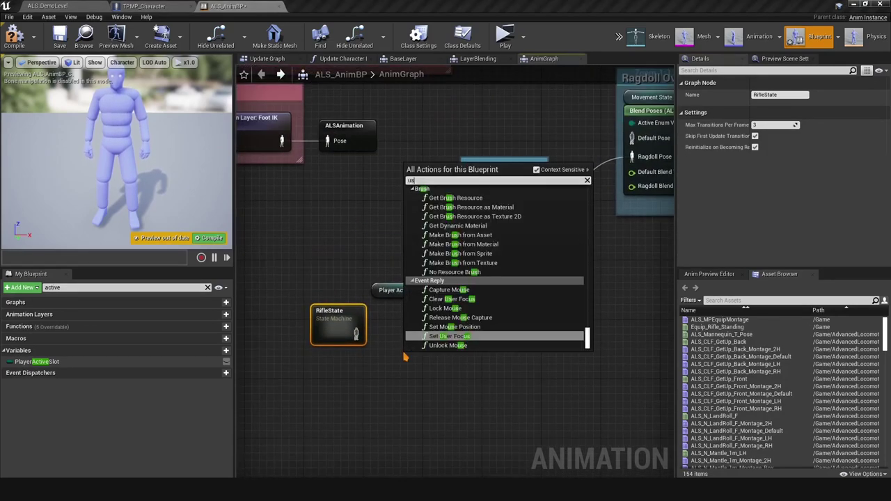
text(e als)
key(Return)
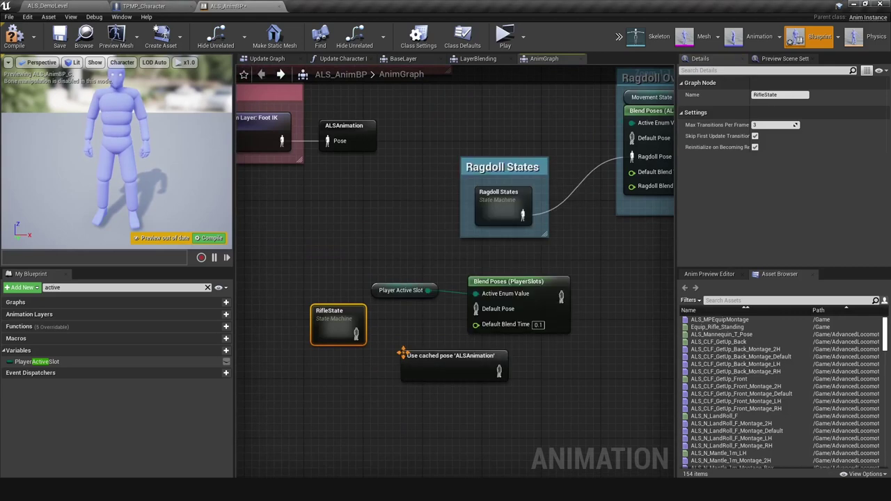
drag(338, 327, 355, 418)
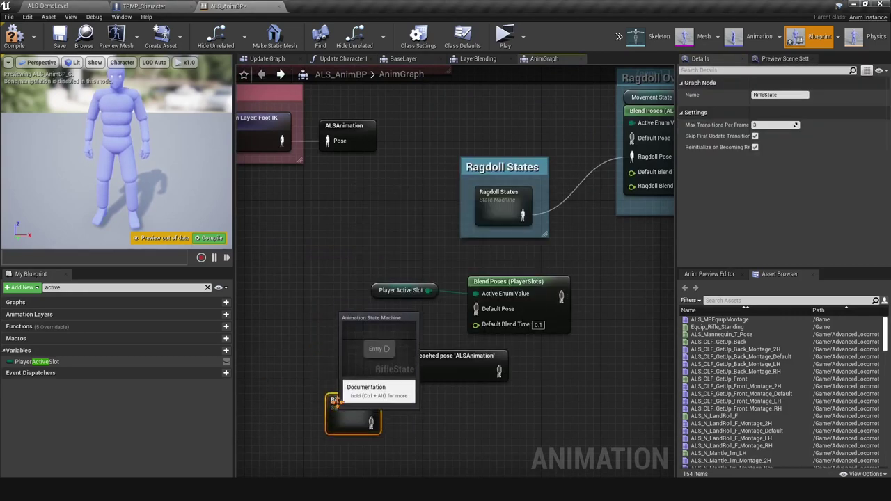
drag(412, 355, 314, 316)
drag(402, 325, 476, 308)
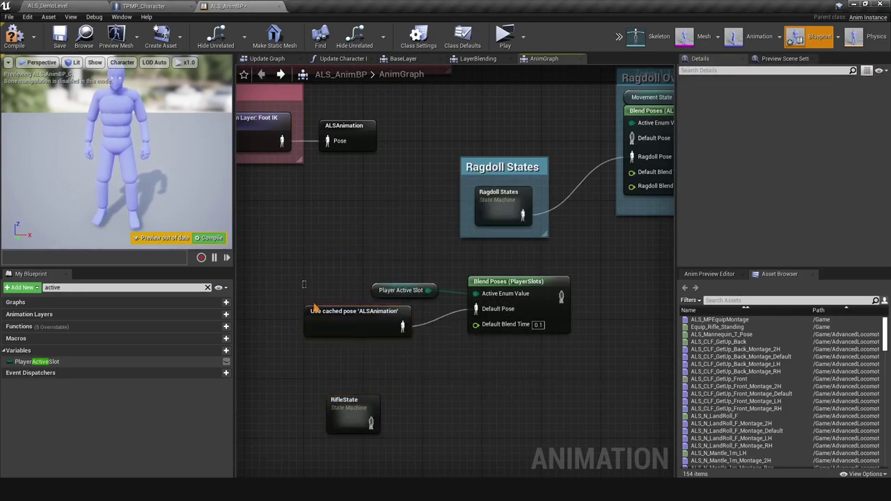
drag(314, 305, 317, 330)
key(ctrl+c)
key(ctrl+v)
drag(360, 364, 293, 357)
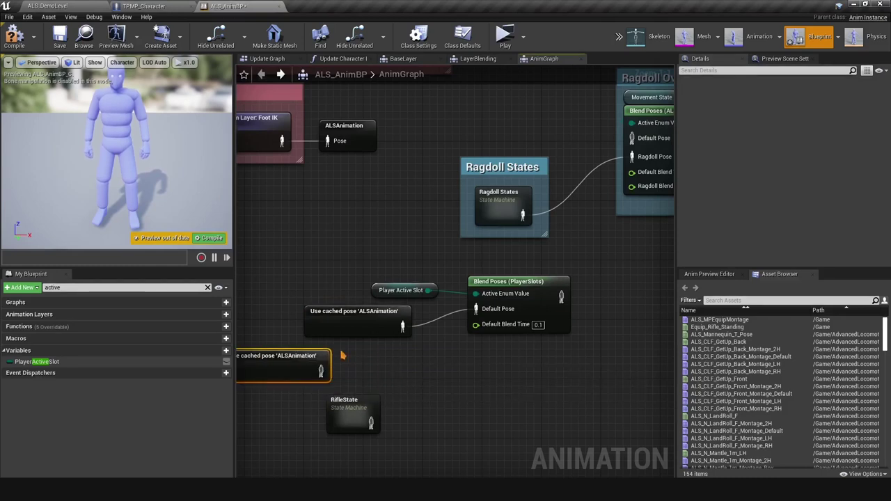
key(Delete)
Step: Add a pose input for the Primary element to the Blend Poses (PlayerSlots) node
right_click(498, 312)
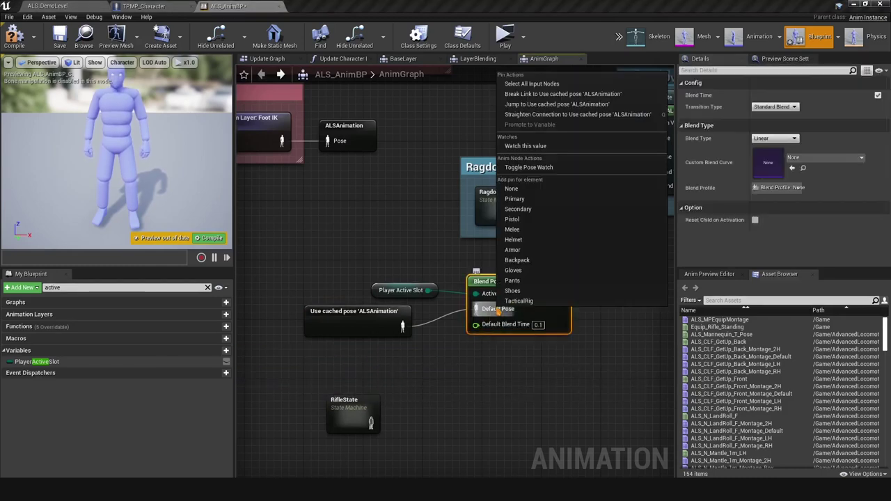
click(515, 198)
right_drag(515, 278, 542, 201)
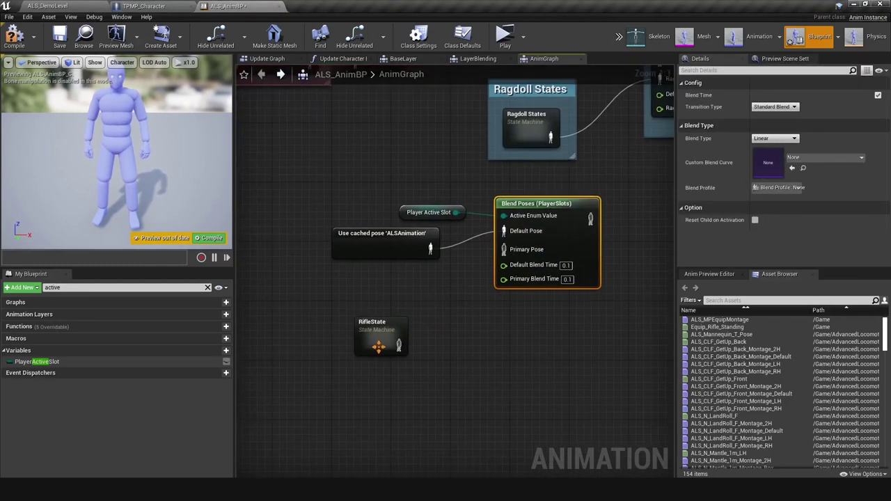
Step: Rearrange RifleState, the ALSAnimation cached pose and the Player Active Slot getter beside the Blend Poses (PlayerSlots) node
drag(380, 354, 270, 346)
right_drag(382, 306, 471, 300)
right_drag(556, 265, 519, 305)
drag(388, 220, 473, 277)
drag(454, 277, 447, 254)
click(453, 279)
drag(412, 212, 457, 273)
Step: Move the RifleState state machine closer beneath the Use cached pose 'ALSAnimation' node
right_drag(318, 321, 446, 322)
scroll(445, 323, down, 2)
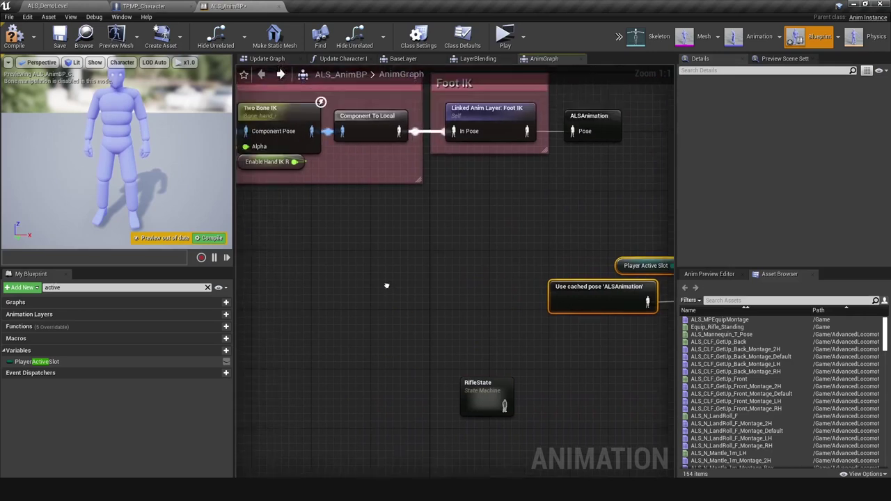
right_drag(493, 374, 412, 279)
scroll(426, 286, up, 2)
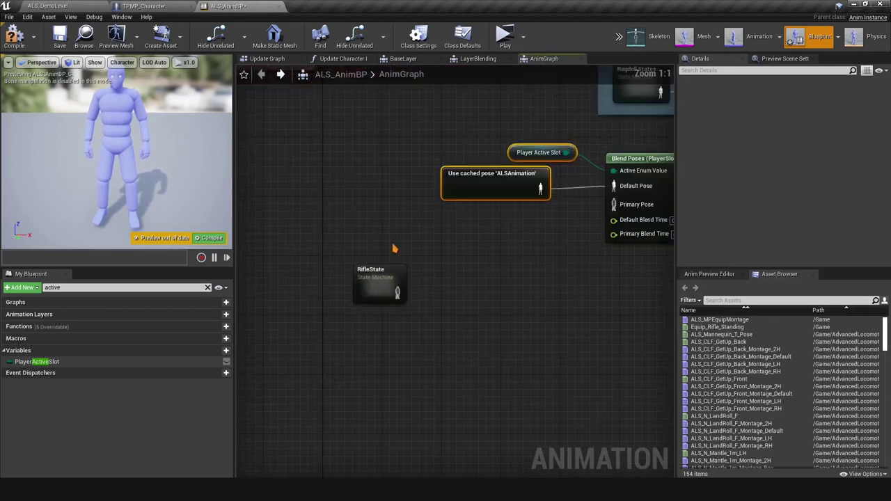
right_drag(394, 249, 407, 279)
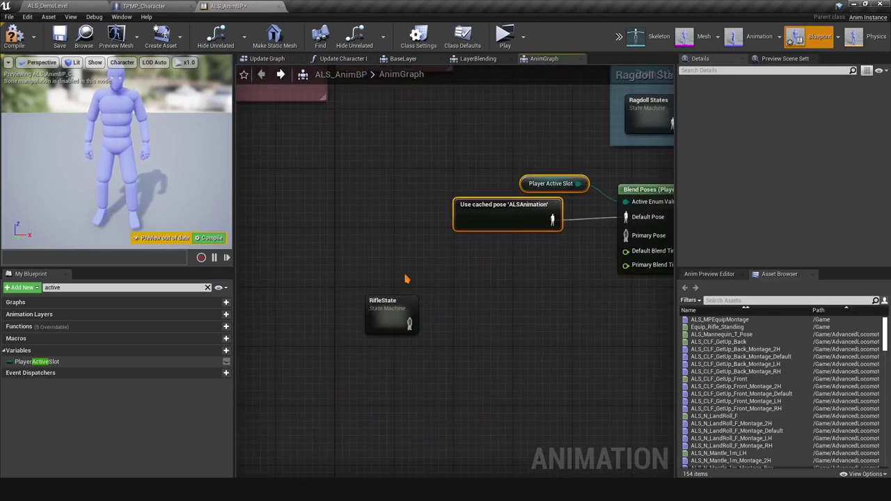
right_drag(456, 283, 370, 299)
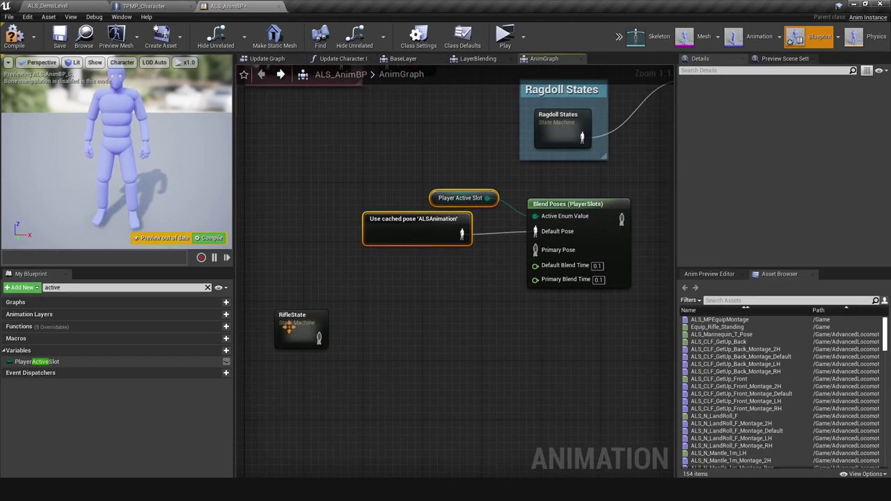
drag(318, 318, 369, 297)
right_drag(369, 297, 336, 315)
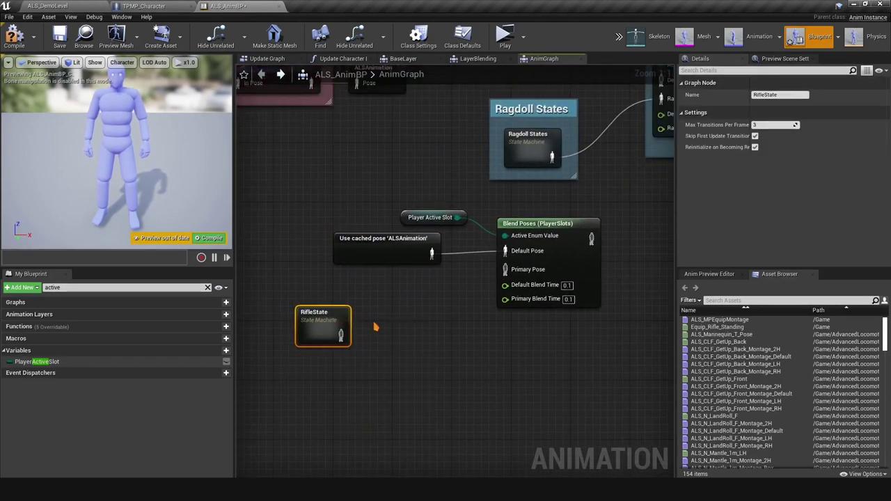
click(375, 326)
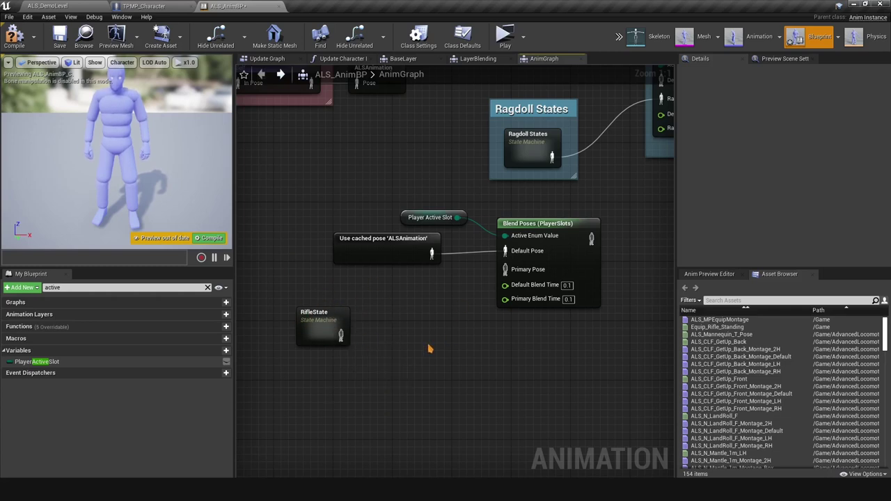
mouse_move(355, 361)
right_down()
mouse_move(373, 378)
mouse_move(412, 318)
mouse_move(367, 343)
mouse_move(368, 351)
right_up()
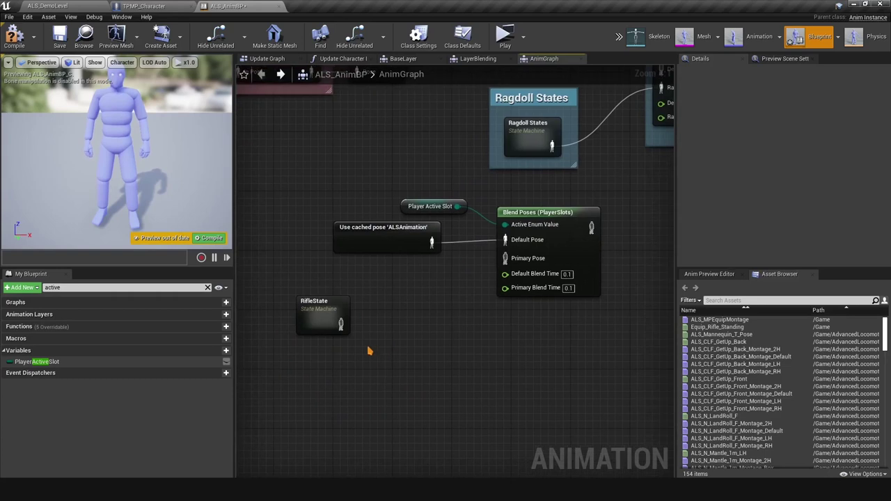
Step: Save the RifleState state machine's output as a cached pose named RifleState and move both nodes lower in the graph
drag(340, 324, 433, 319)
text(save)
key(Return)
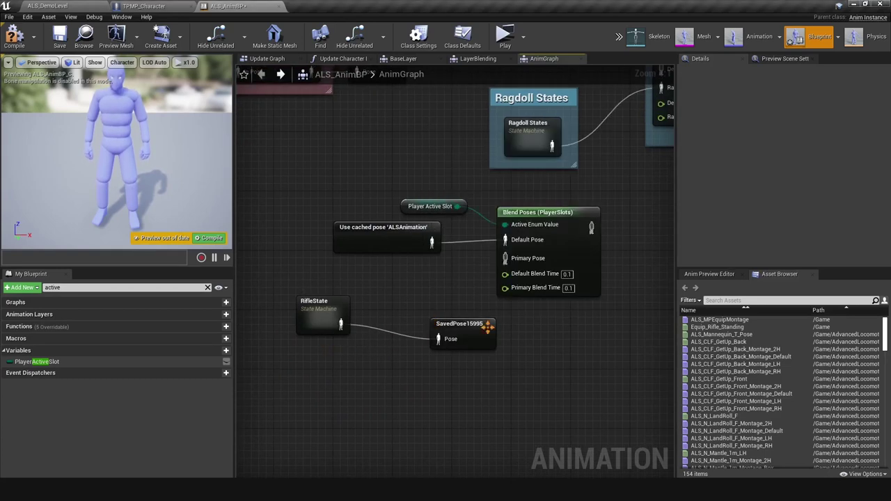
drag(487, 325, 419, 309)
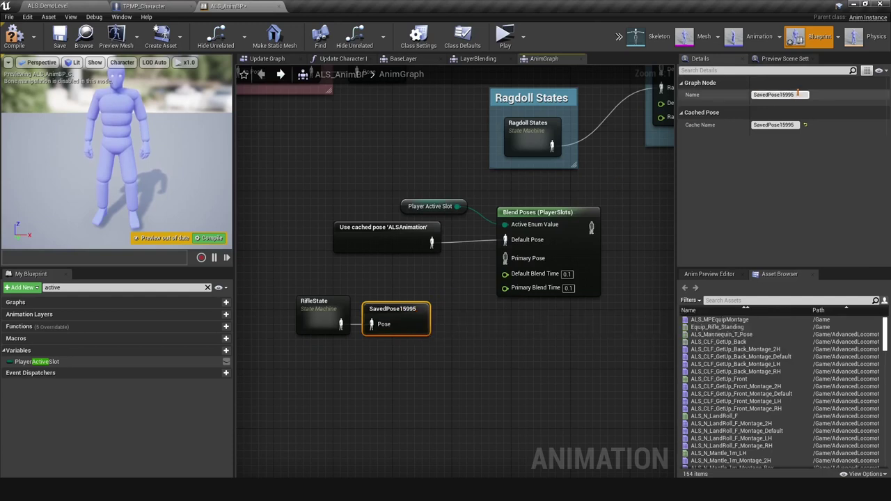
text(RifleSta)
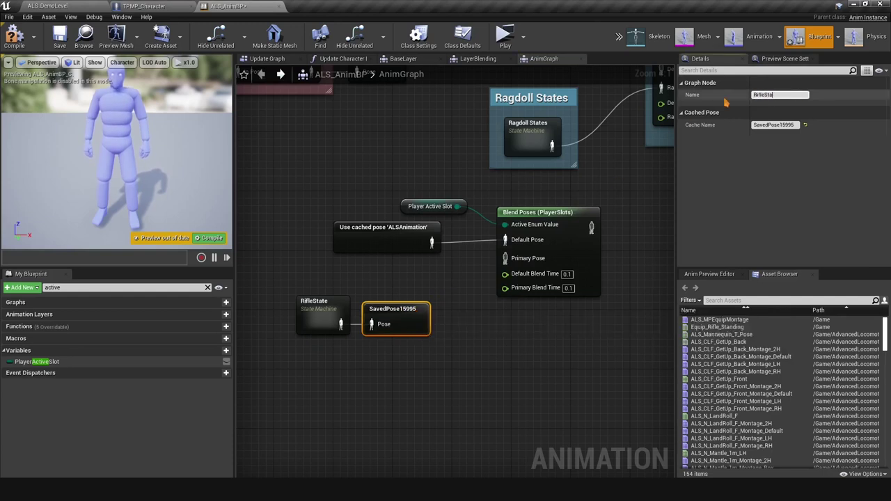
text(te)
key(Return)
drag(335, 266, 388, 353)
click(378, 292)
Step: Add a Use cached pose 'RifleState' node and connect it to Primary Pose of Blend Poses (PlayerSlots)
right_click(369, 307)
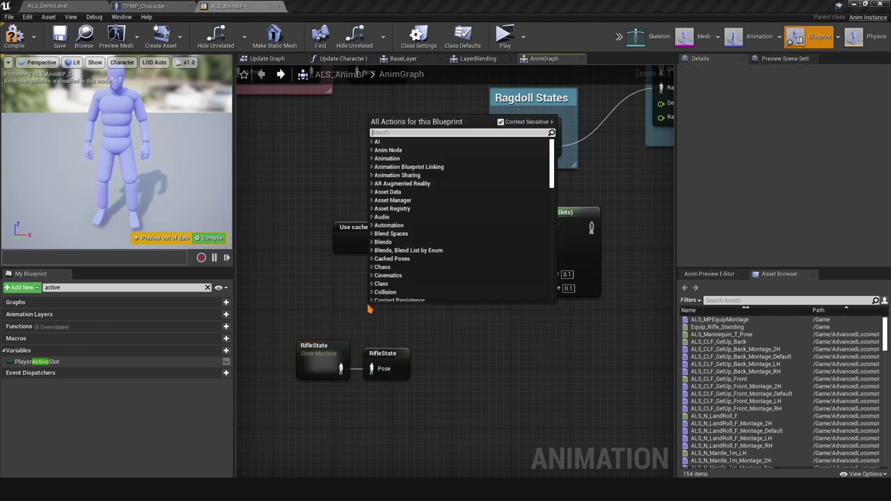
text(use)
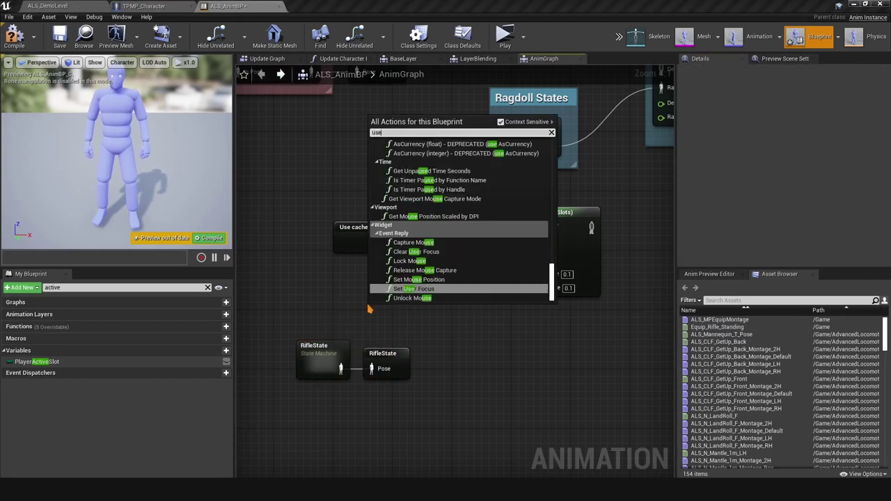
text( rifl)
key(Return)
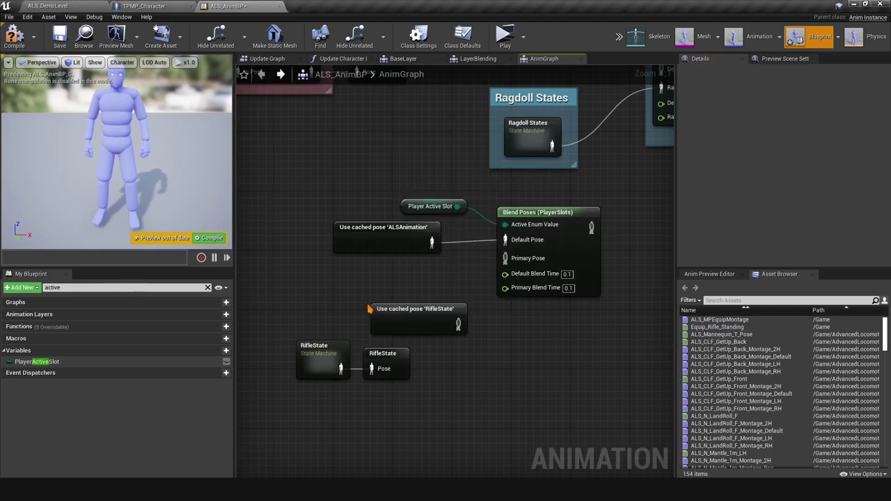
drag(369, 308, 340, 267)
drag(429, 284, 505, 258)
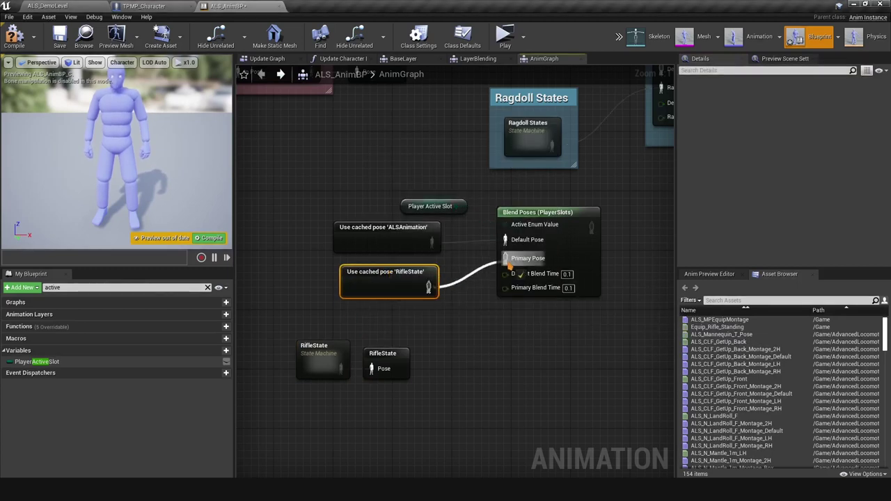
Step: Connect the Blend Poses (PlayerSlots) output to Default Pose in Ragdoll Override and compile the animation blueprint
right_drag(634, 248, 557, 317)
drag(513, 298, 584, 156)
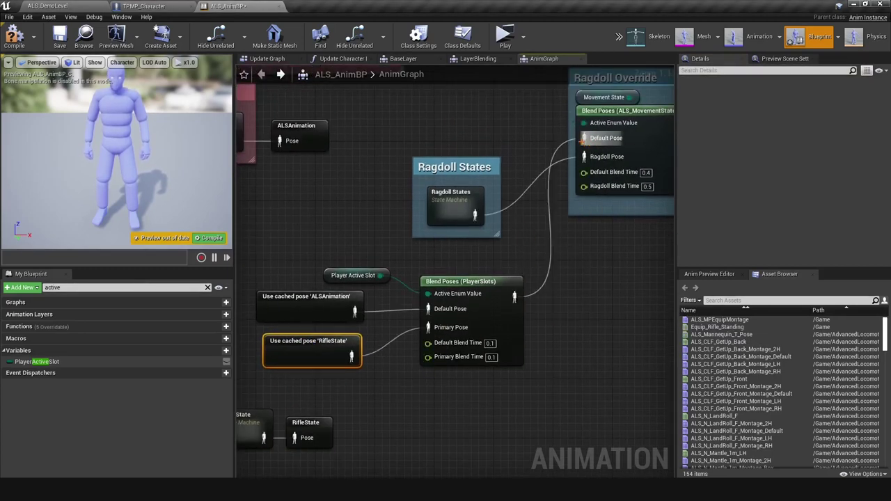
right_drag(323, 217, 388, 174)
key(F7)
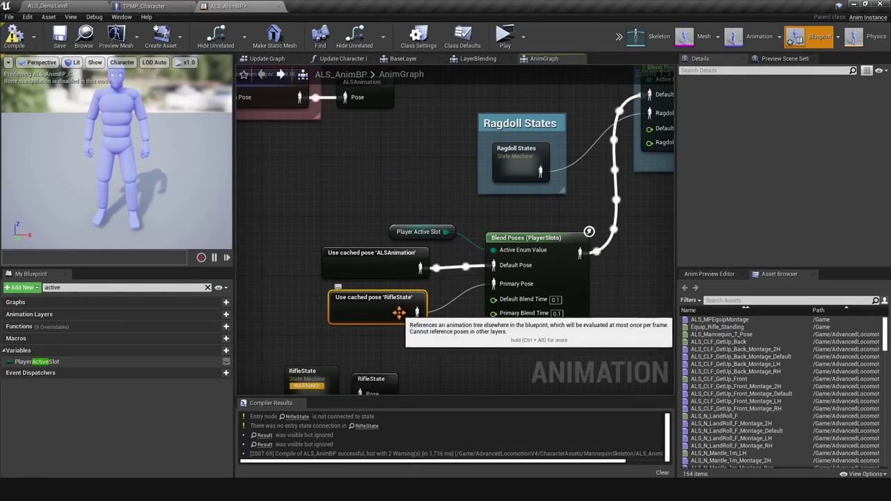
right_drag(347, 362, 368, 301)
double_click(341, 316)
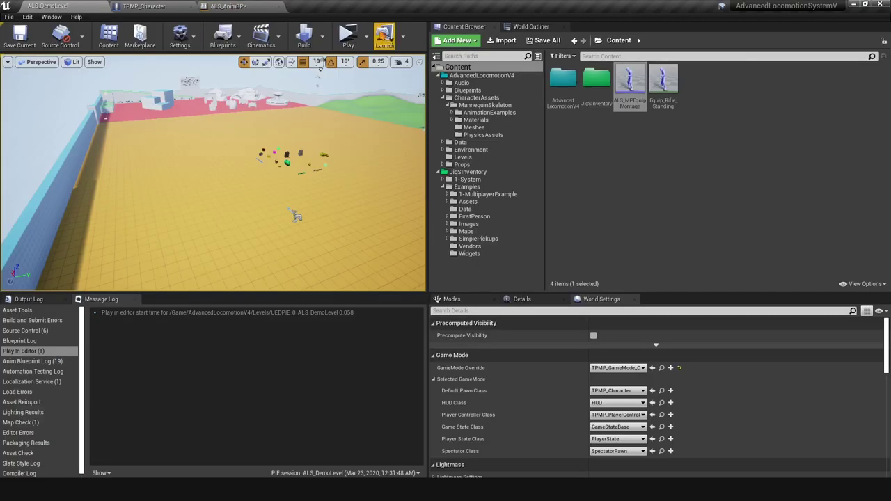
Step: Play the demo level, run to the pickups and collect a rifle to test the equipped character pose
click(348, 34)
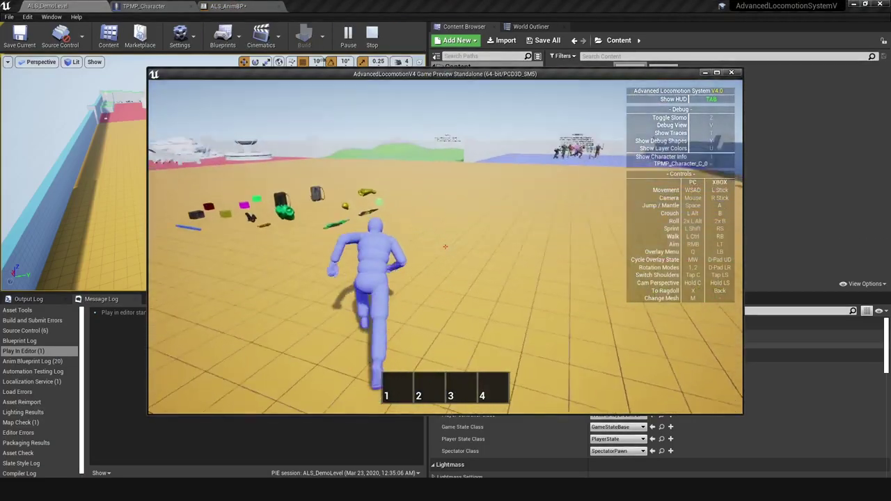
key(w)
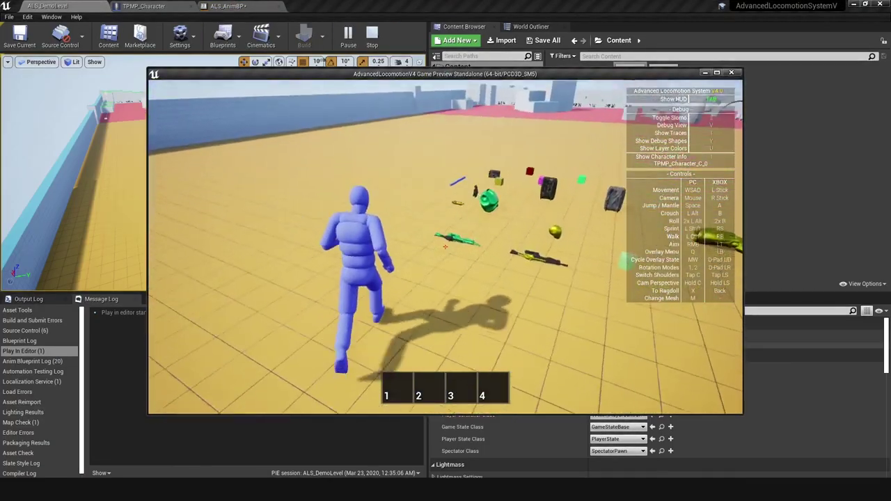
key(f)
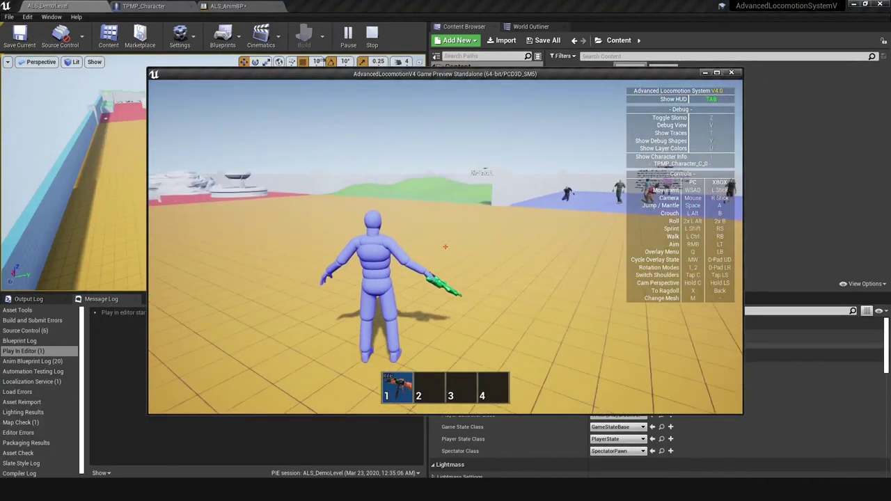
key(Escape)
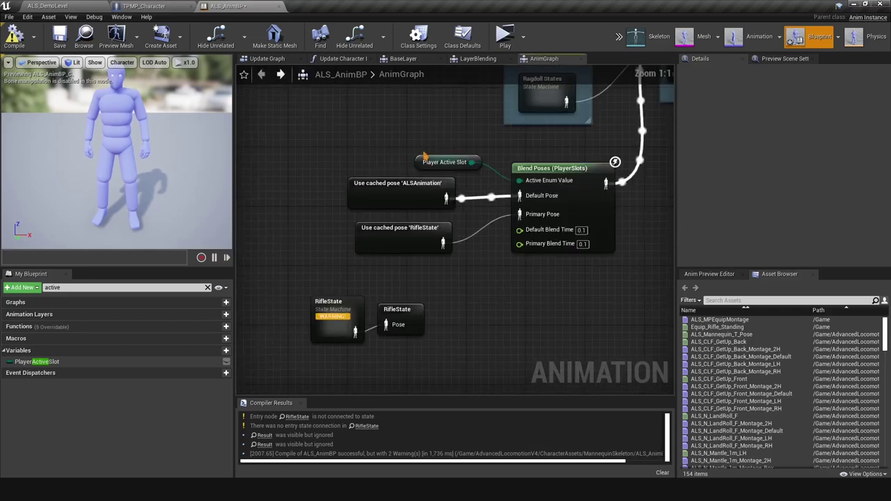
Step: Delete the RifleState state machine with its saved pose, the Blend Poses (PlayerSlots) node and the nodes feeding it
drag(305, 289, 417, 362)
key(Delete)
right_drag(516, 270, 467, 358)
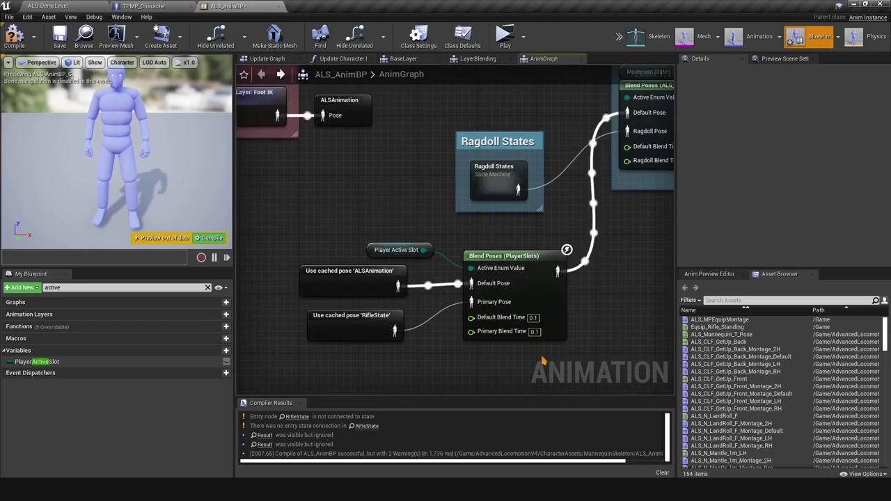
drag(541, 355, 343, 256)
key(Delete)
right_drag(402, 139, 414, 224)
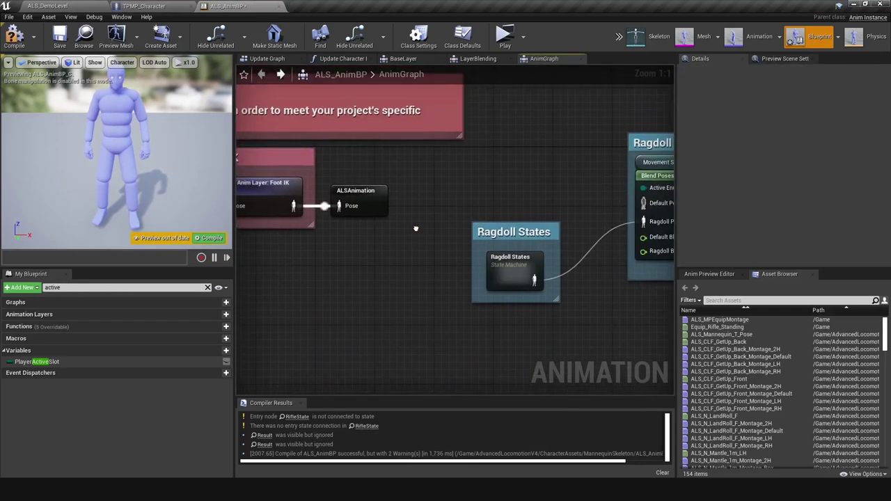
Step: Reconnect the Foot IK output directly to Default Pose in the Ragdoll Override group
drag(293, 207, 643, 206)
right_drag(572, 183, 350, 187)
drag(602, 276, 308, 151)
click(453, 114)
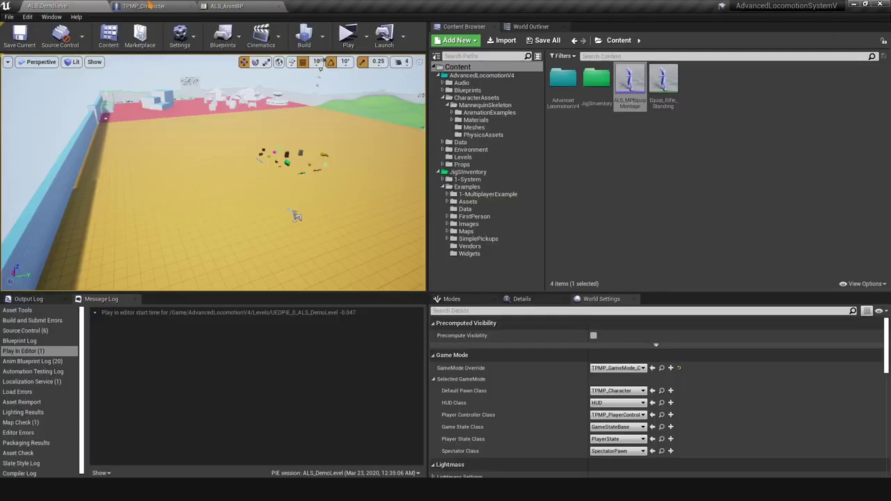
Step: Check the TPMP_Character blueprint and bring the item pickups in the demo level into view
click(148, 6)
right_drag(198, 152, 310, 141)
key(w)
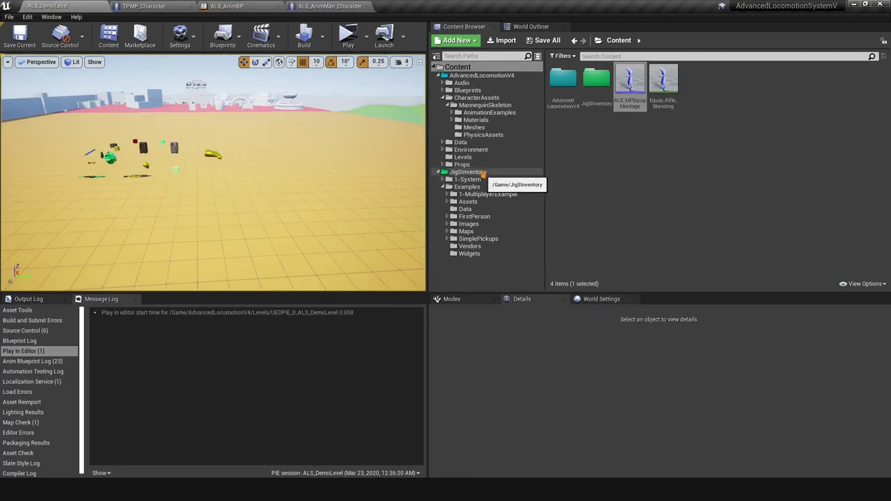
Step: Create a child blueprint class of MPContainerBox in the JigSInventory 1-System/PickupSystem/MPContainers folder
click(442, 97)
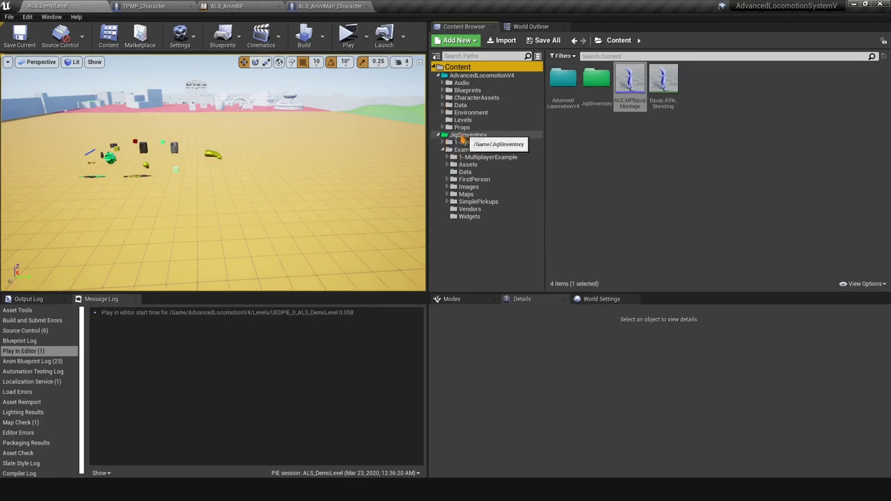
click(465, 142)
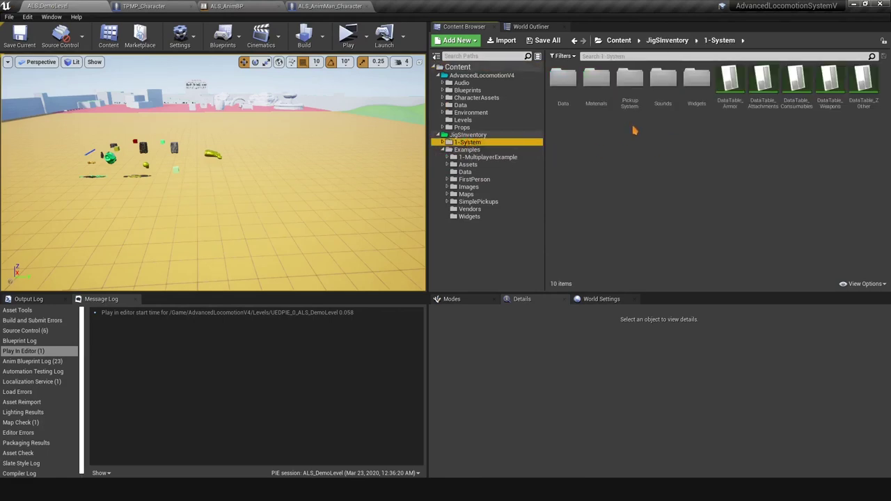
double_click(625, 103)
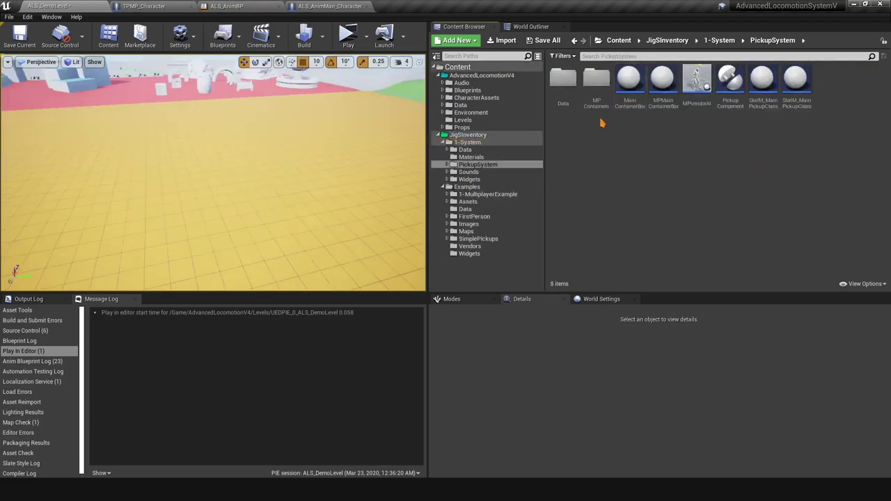
double_click(596, 78)
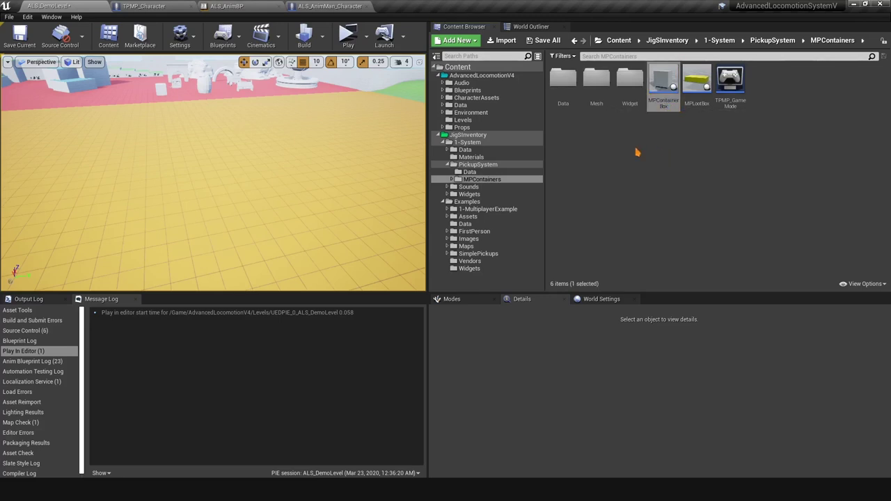
right_click(658, 104)
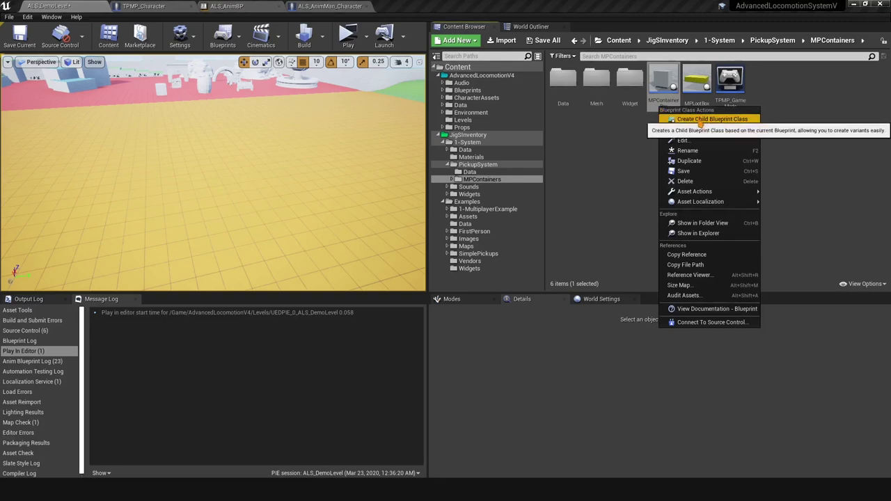
click(668, 115)
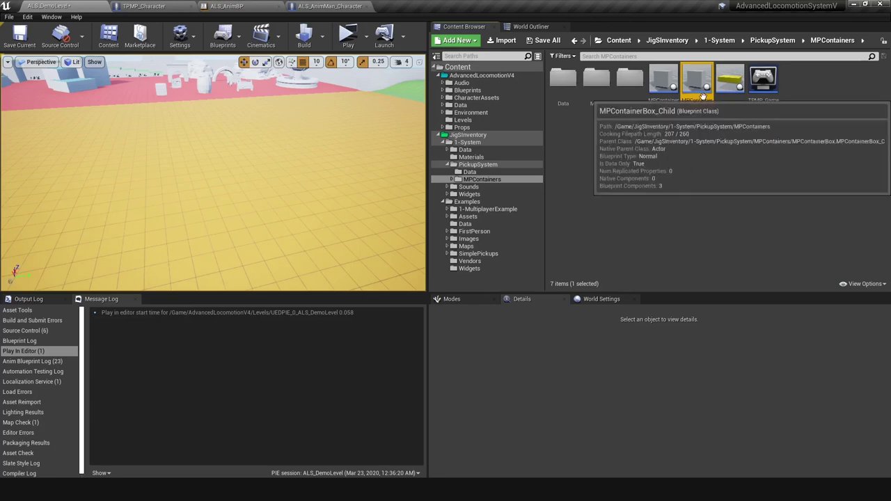
Step: Place MPContainerBox_Child in the demo level and inspect its container settings
drag(697, 84, 218, 166)
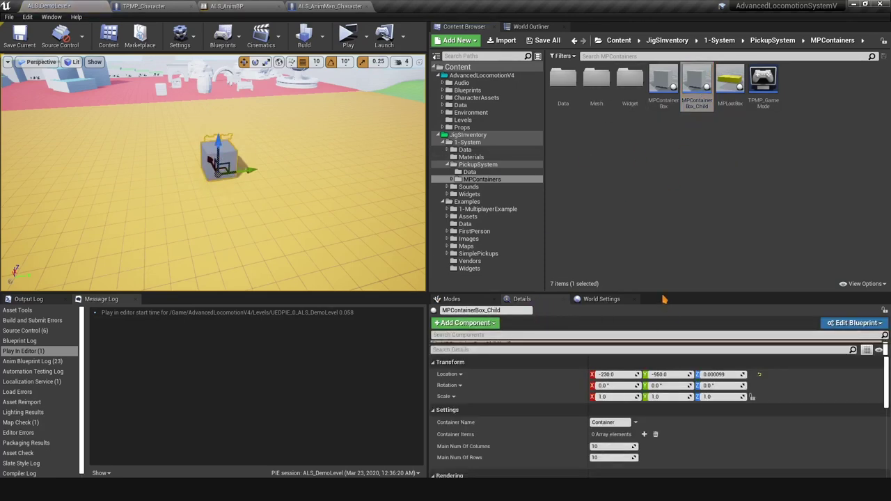
drag(664, 295, 664, 172)
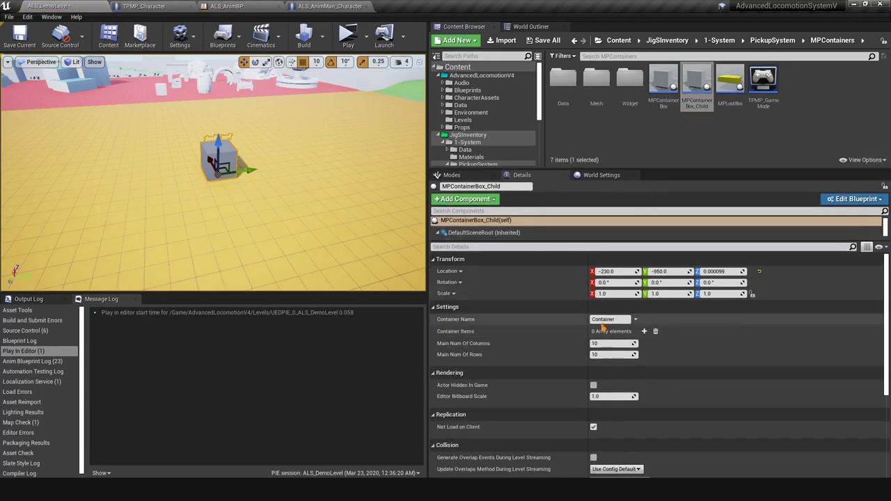
click(603, 319)
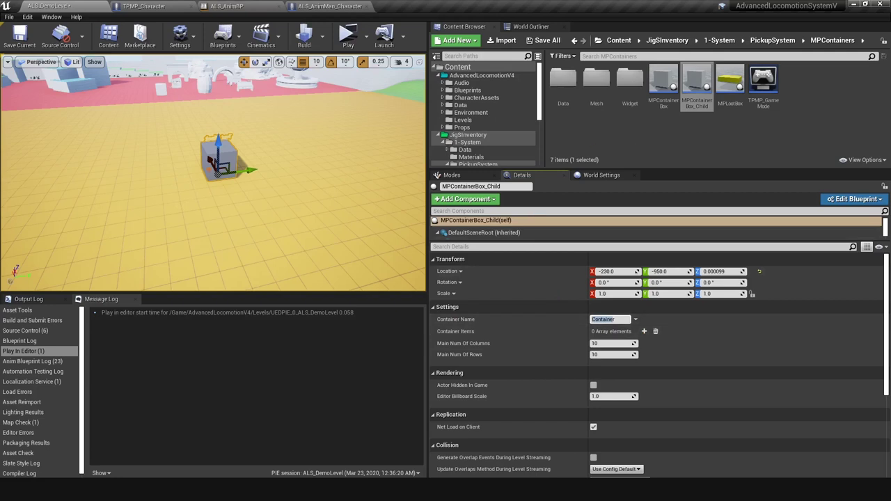
Step: Open MPContainerBox_Child in the full blueprint editor, docked beside the other open assets, and show its 3D preview
double_click(699, 103)
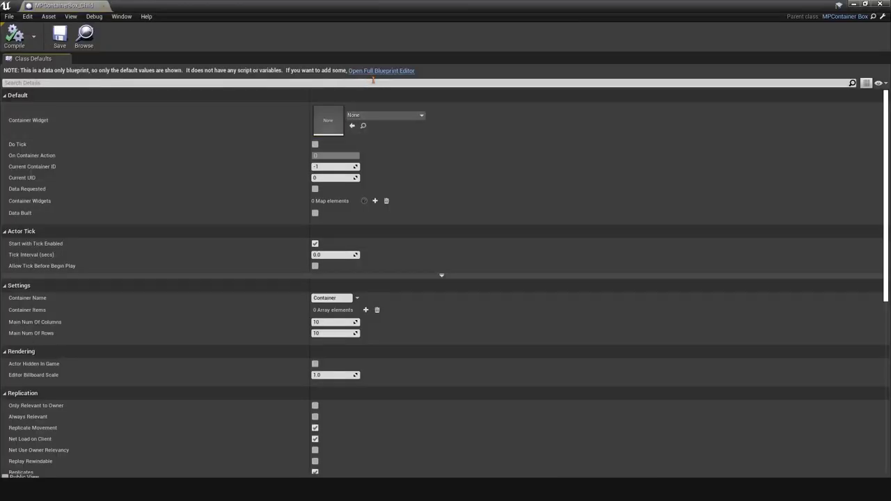
click(381, 70)
drag(68, 6, 438, 7)
click(183, 61)
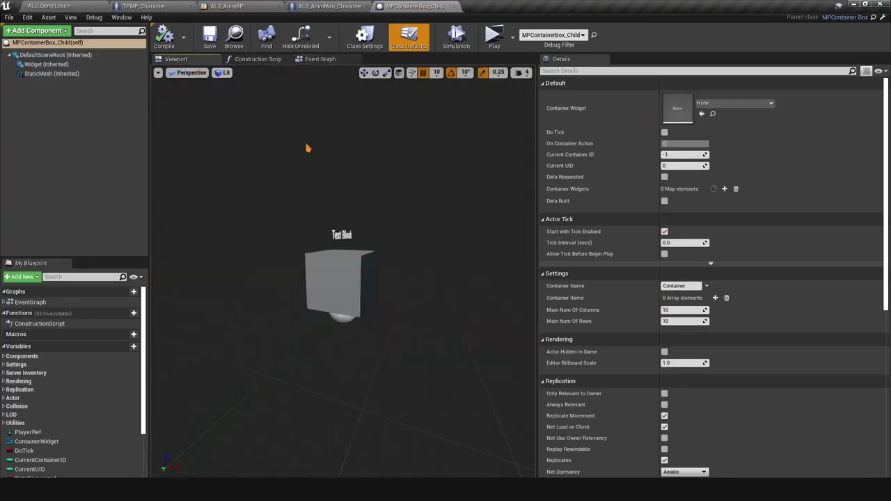
Step: Assign the M_Mannequin_Body material to Element 0 of the container's inherited StaticMesh component
click(56, 74)
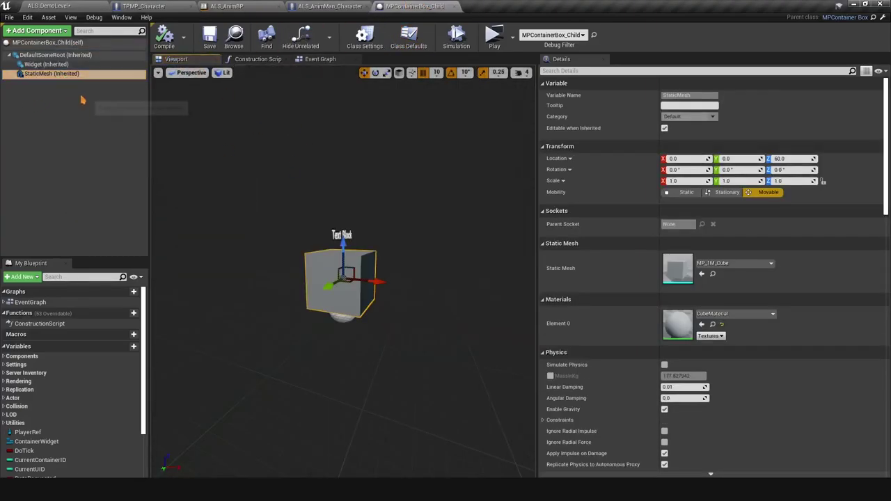
click(736, 313)
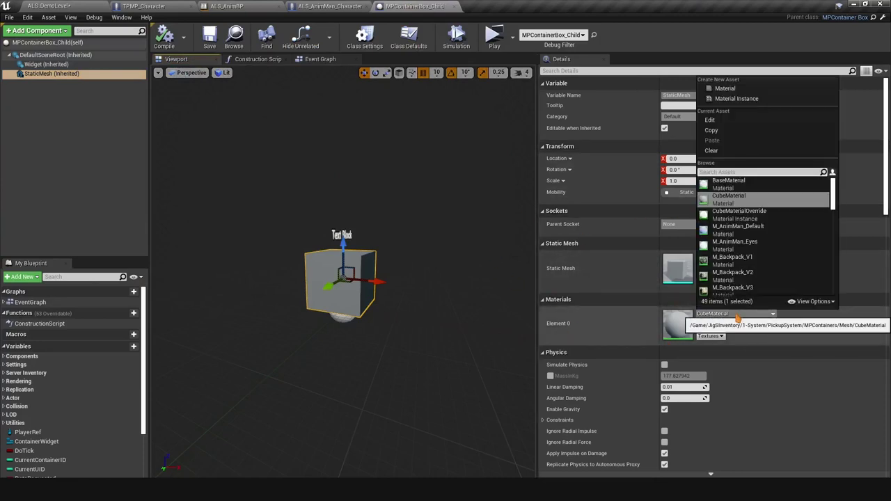
click(761, 282)
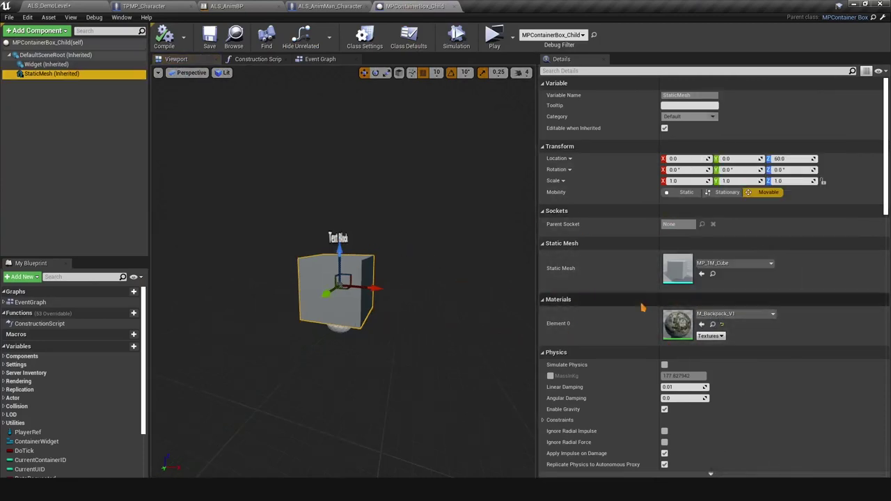
click(745, 314)
scroll(763, 275, down, 2)
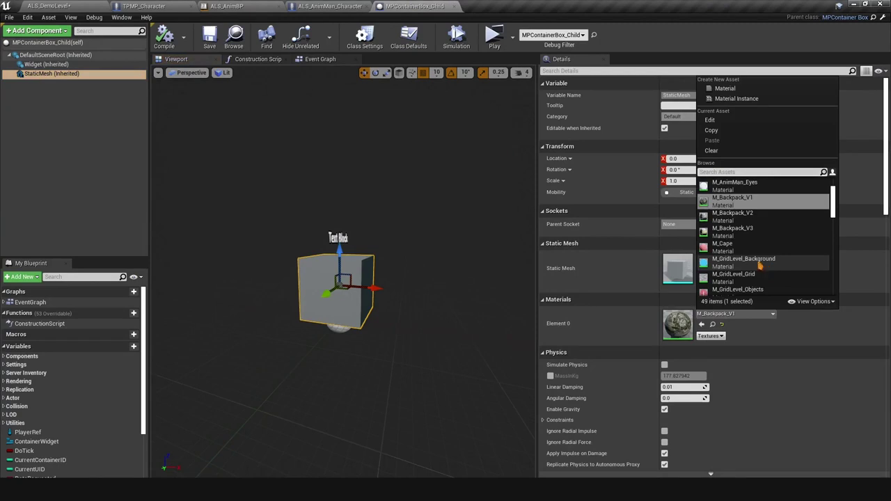
scroll(760, 265, down, 3)
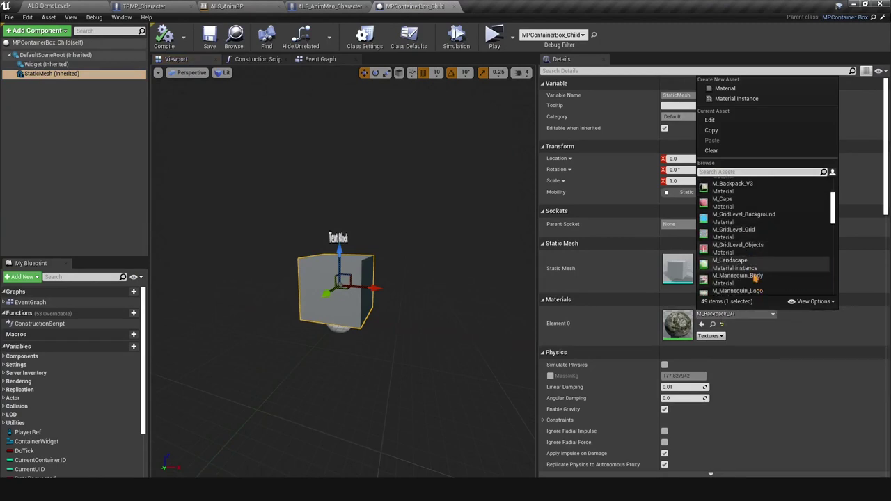
click(739, 283)
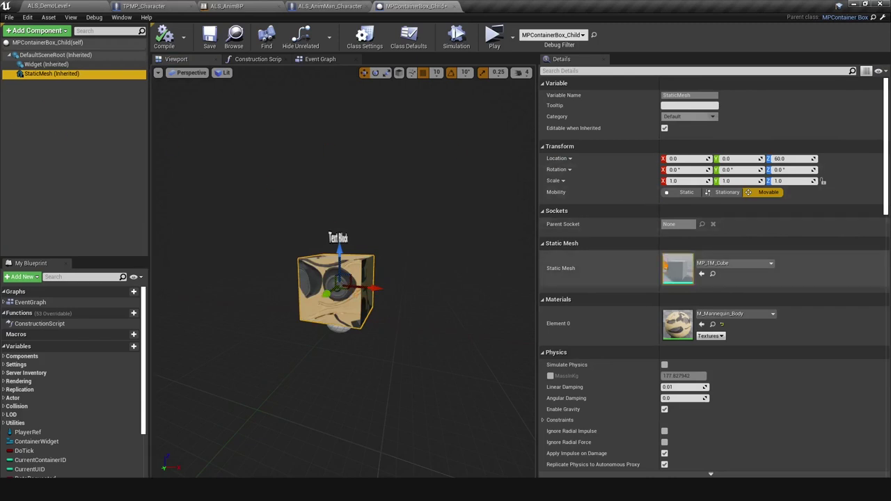
click(29, 34)
click(29, 34)
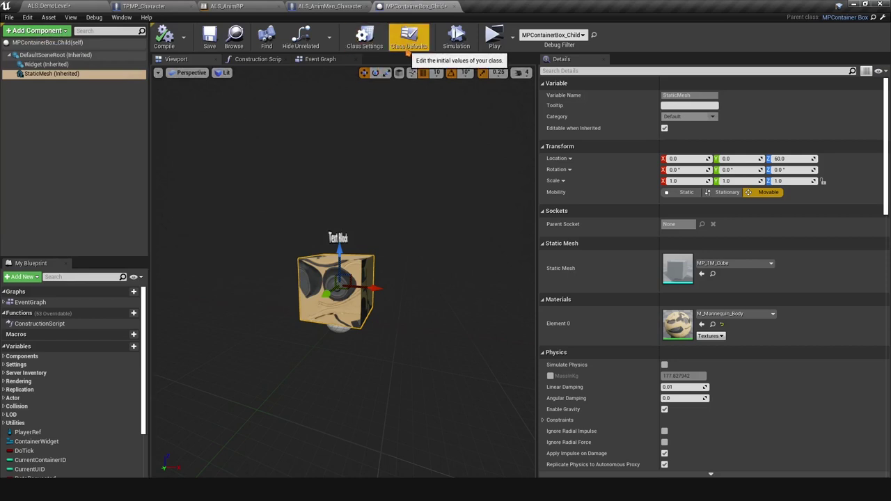
Step: In the child container's class defaults, set the container name to Some Random Loot Box with 5 columns and 5 rows
click(409, 38)
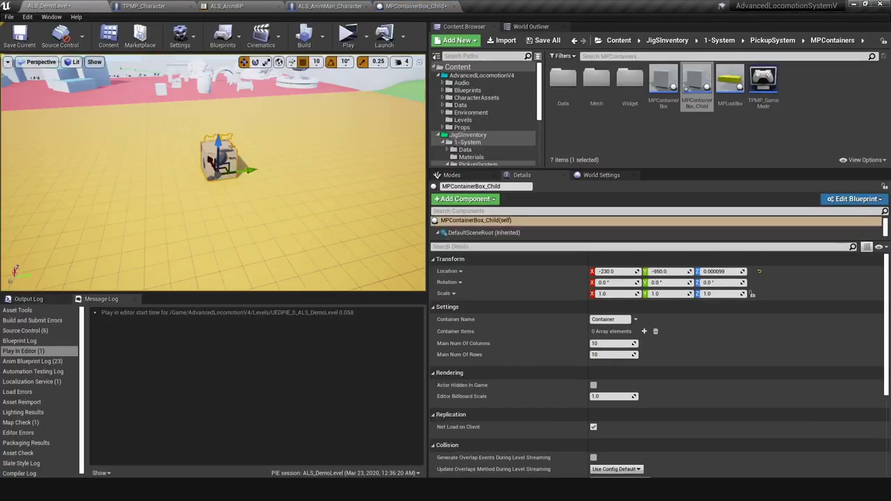
click(415, 6)
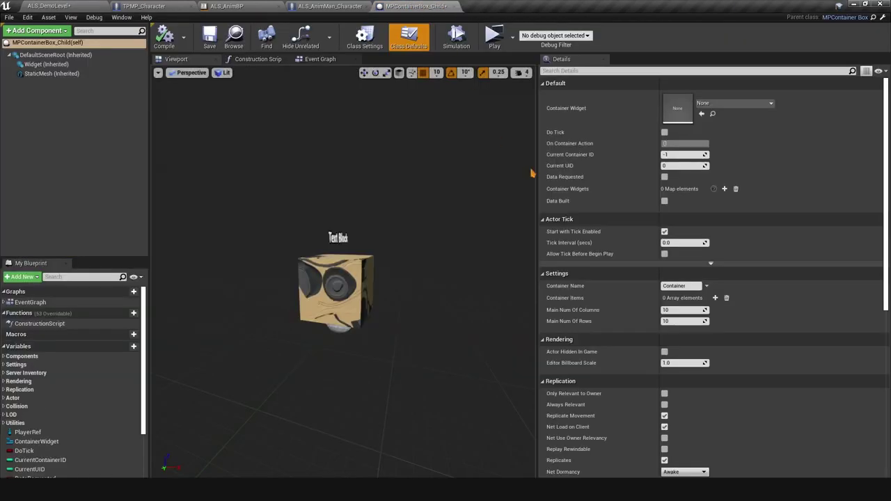
scroll(571, 264, down, 2)
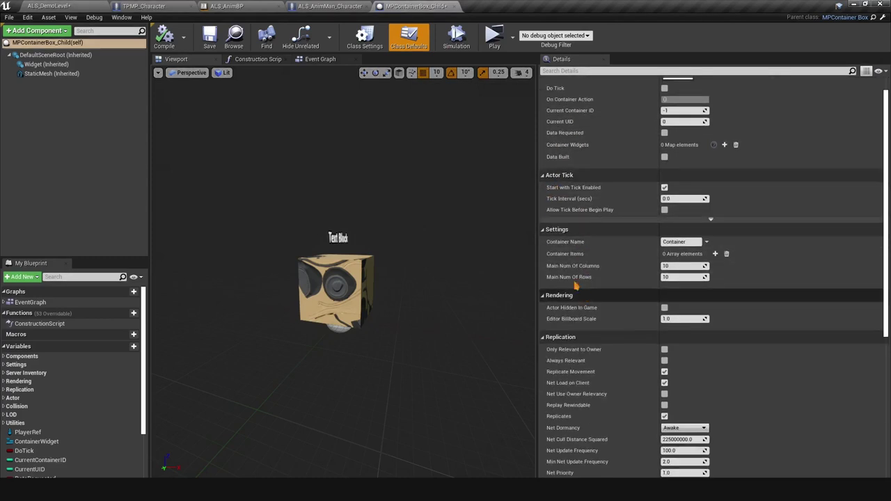
click(674, 241)
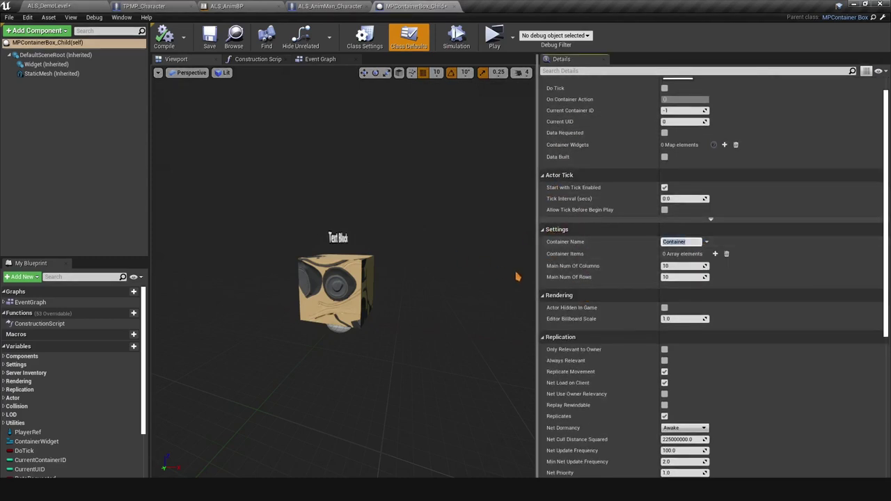
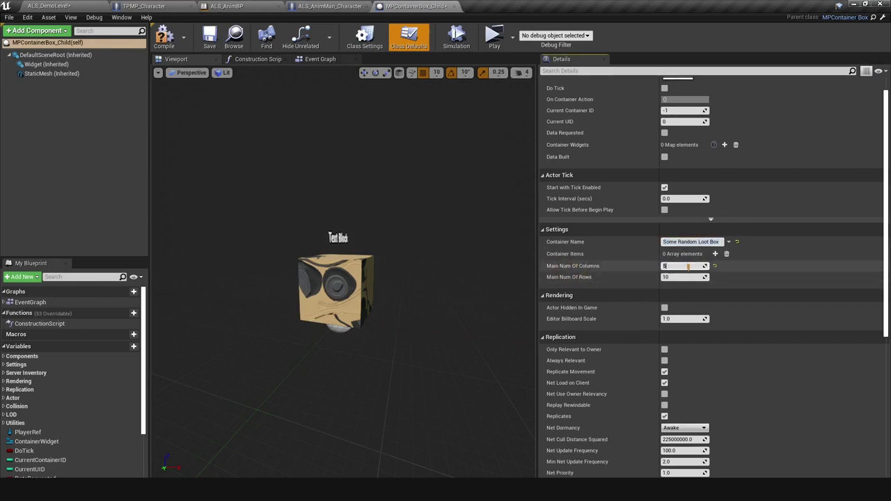
click(694, 284)
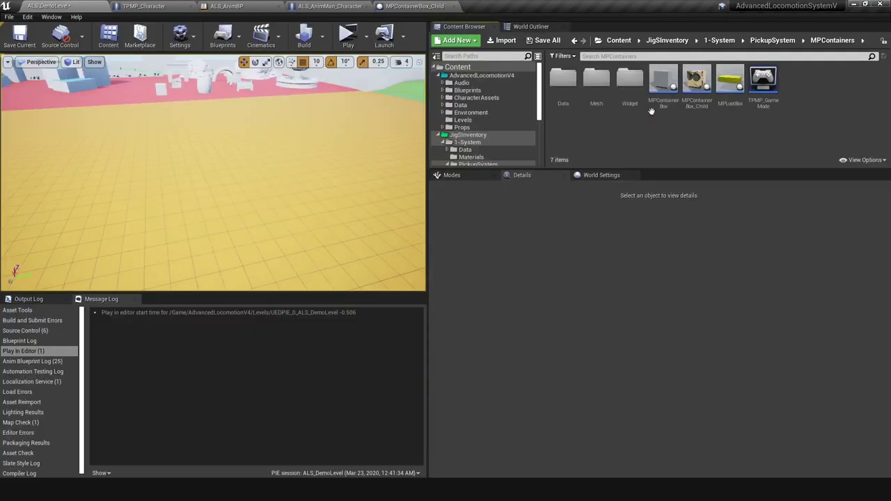
Step: Place the configured MPContainerBox_Child on the demo level floor and start playing the level
drag(696, 83, 209, 143)
right_drag(213, 174, 207, 174)
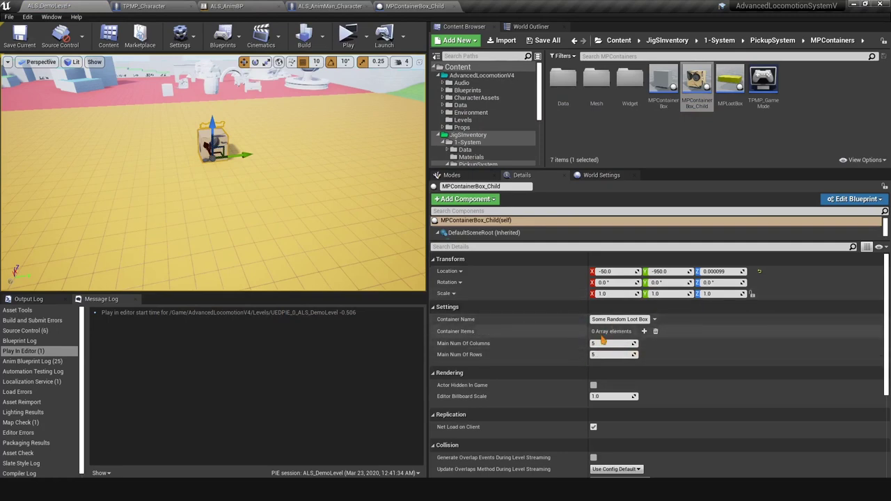
click(348, 36)
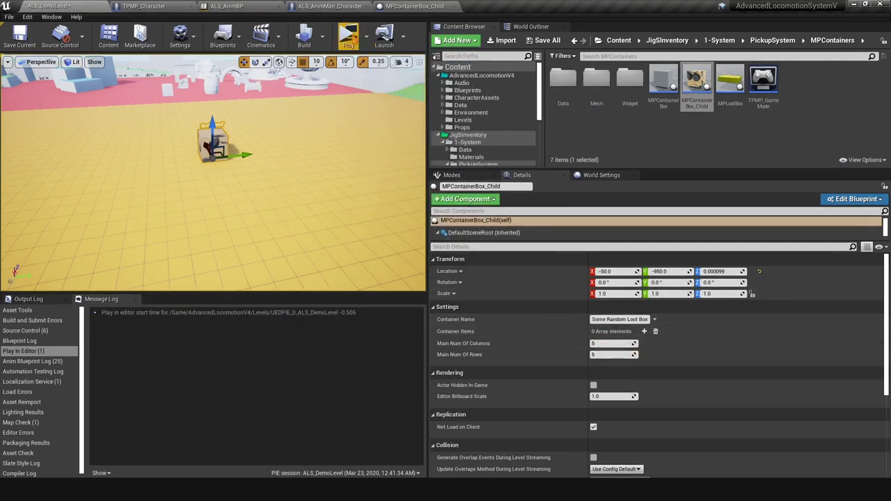
Step: Play-test the level by running to the loot box and opening its container, and close the game preview
key(w)
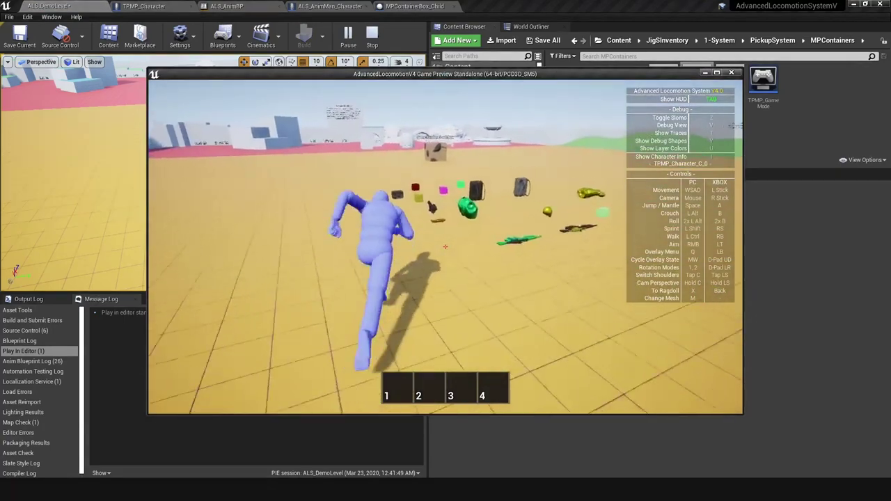
key(w)
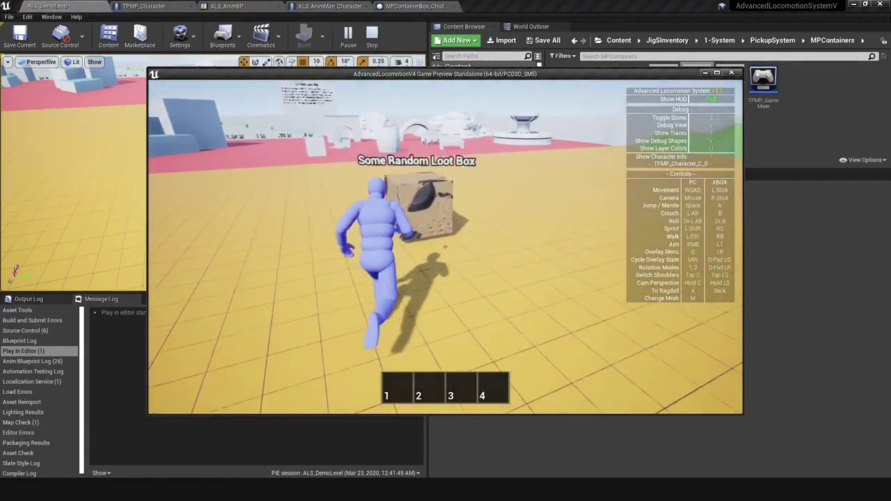
key(w)
key(f)
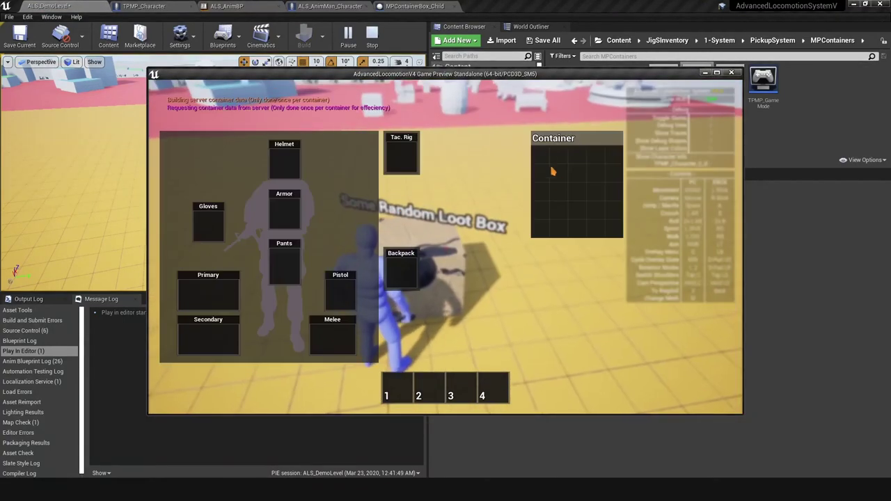
click(731, 72)
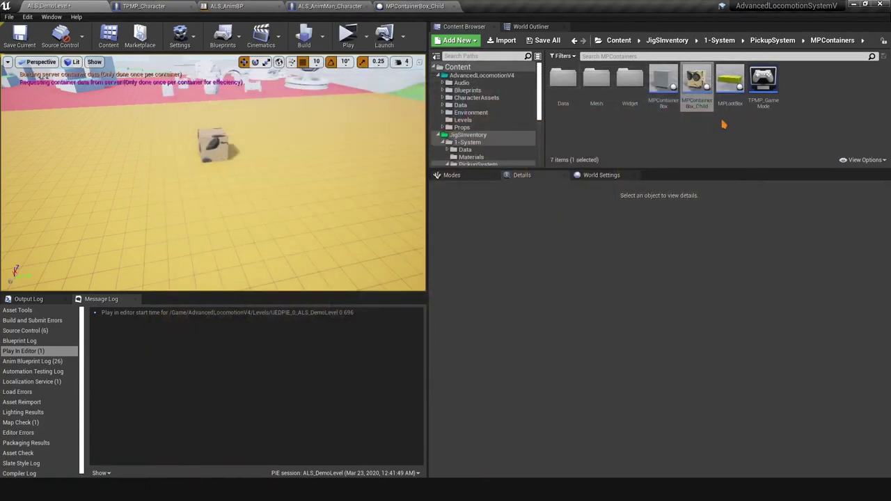
Step: Open the MPContainerBox_Child blueprint and add three elements to its Container Items array
double_click(697, 87)
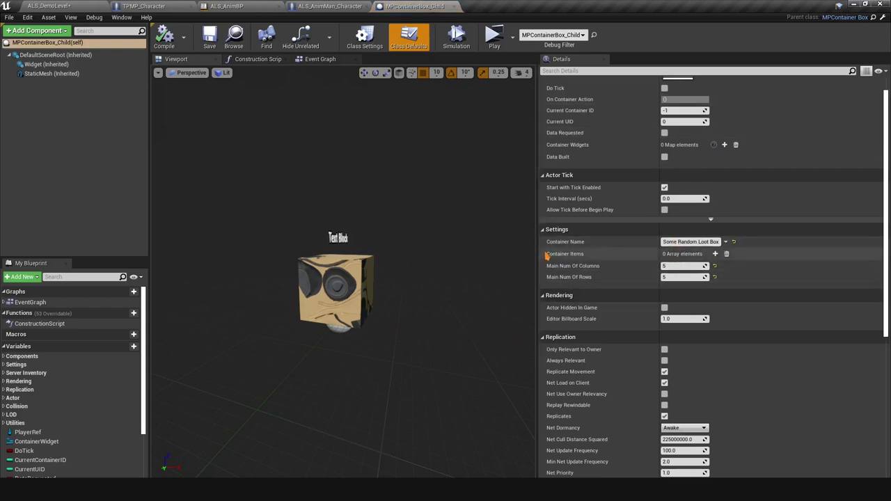
click(715, 255)
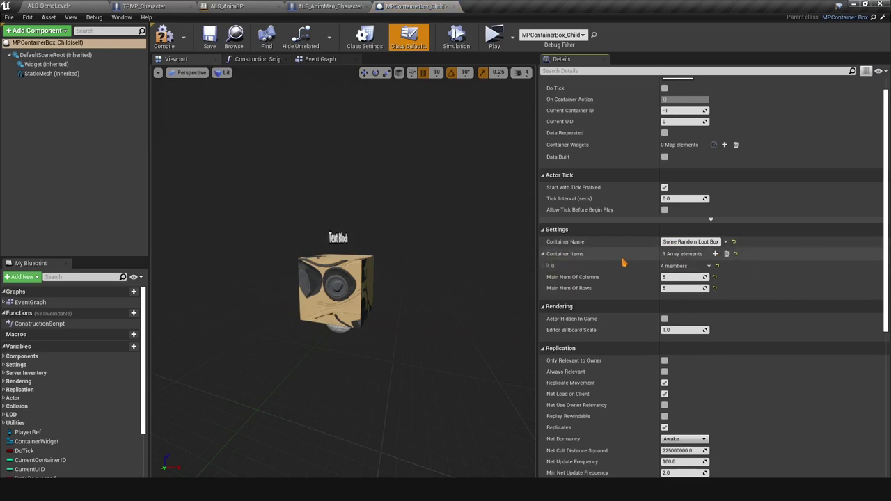
click(715, 254)
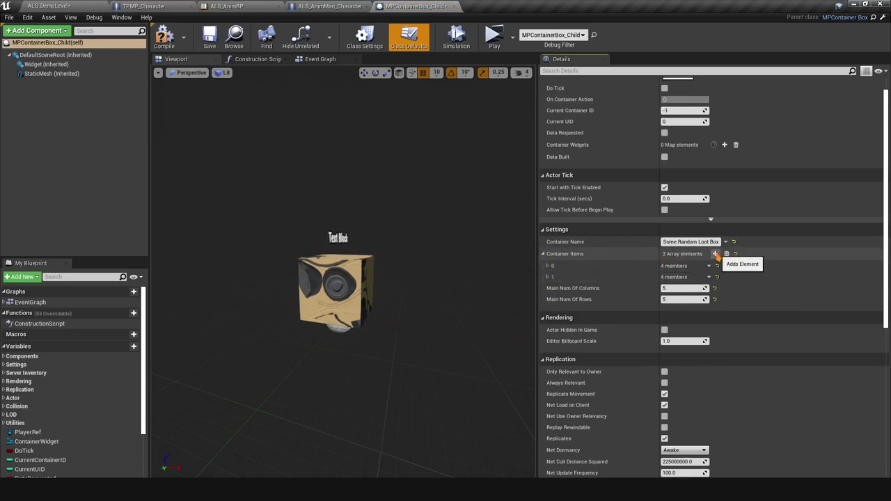
click(715, 254)
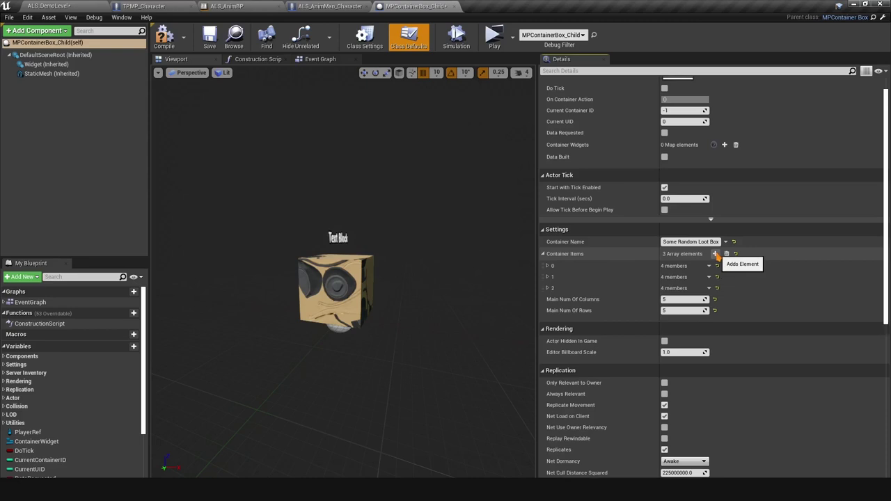
Step: Look up the Armor row in DataTable_Armor and set the ID of container item 0 to Armor
click(548, 266)
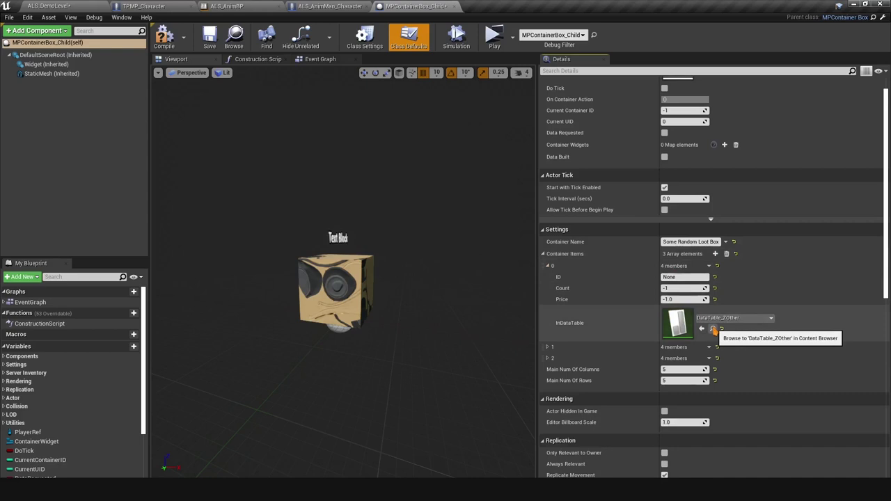
click(713, 329)
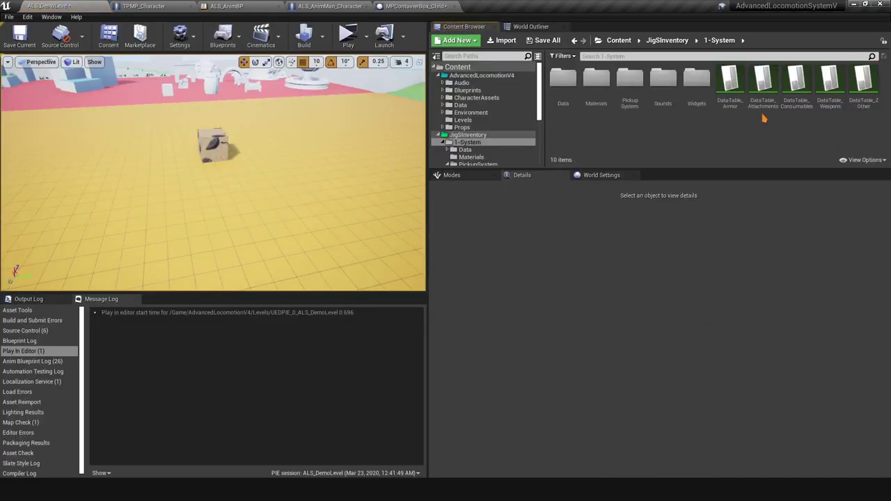
double_click(729, 87)
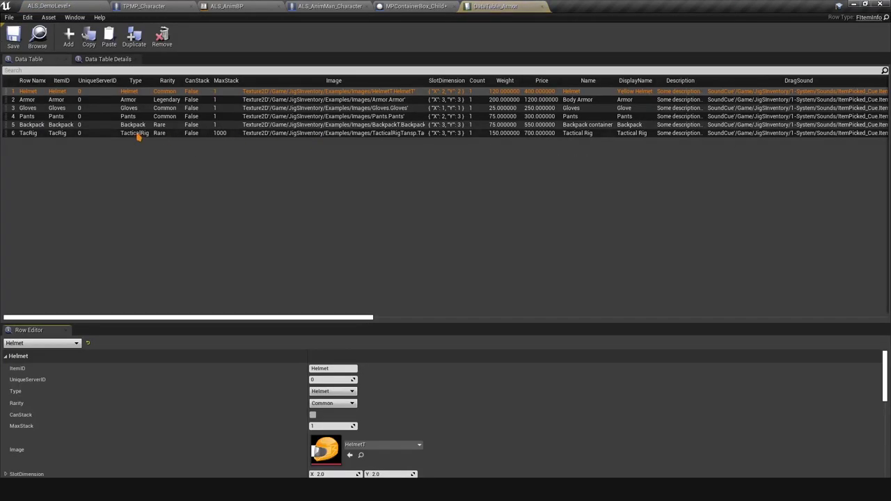
click(26, 100)
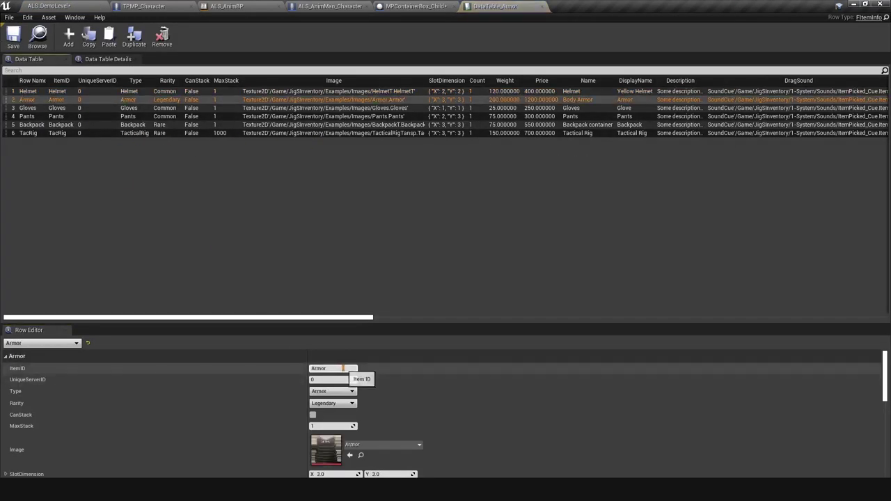
click(438, 7)
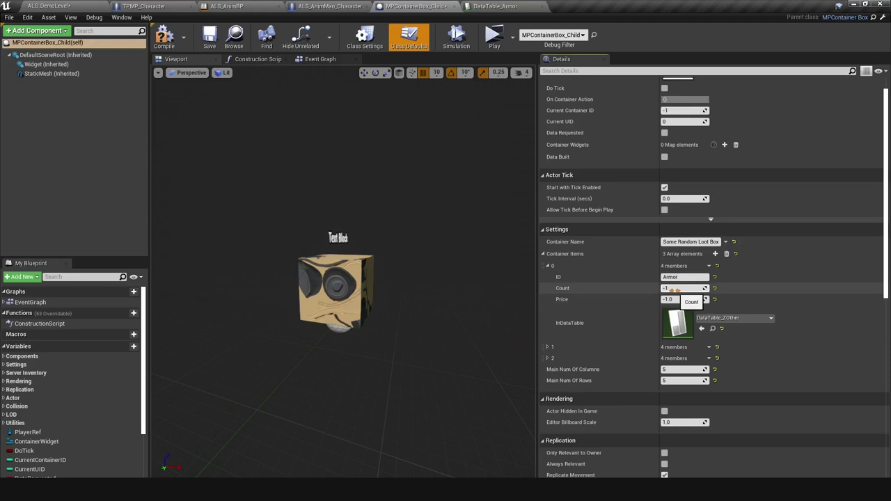
Step: Check the Armor row's count, weight and price fields, and set container item 0's InDataTable to DataTable_Armor
click(495, 6)
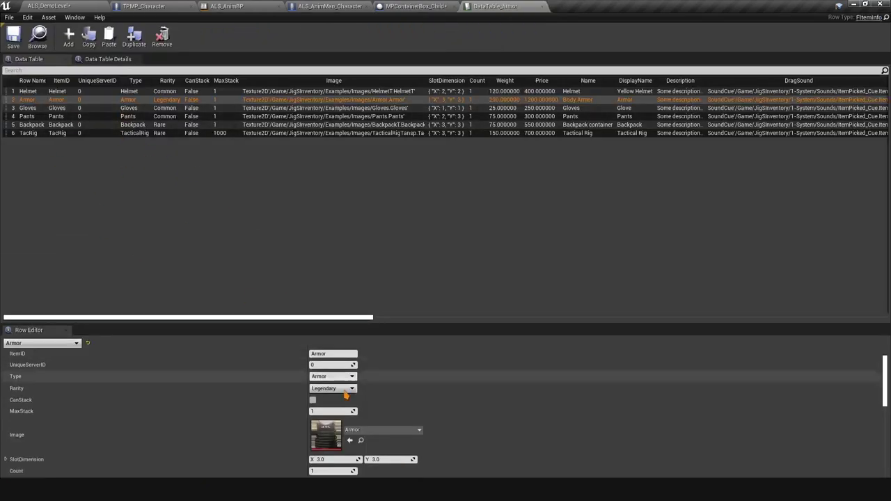
scroll(44, 376, down, 3)
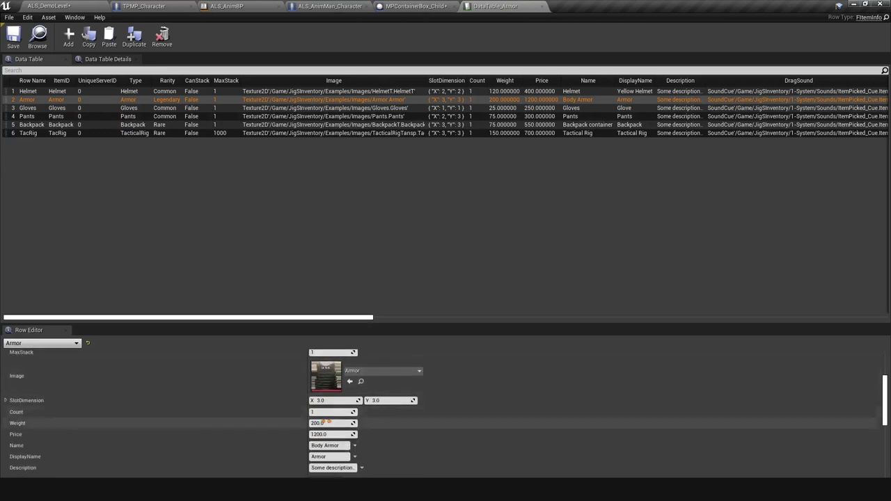
click(416, 6)
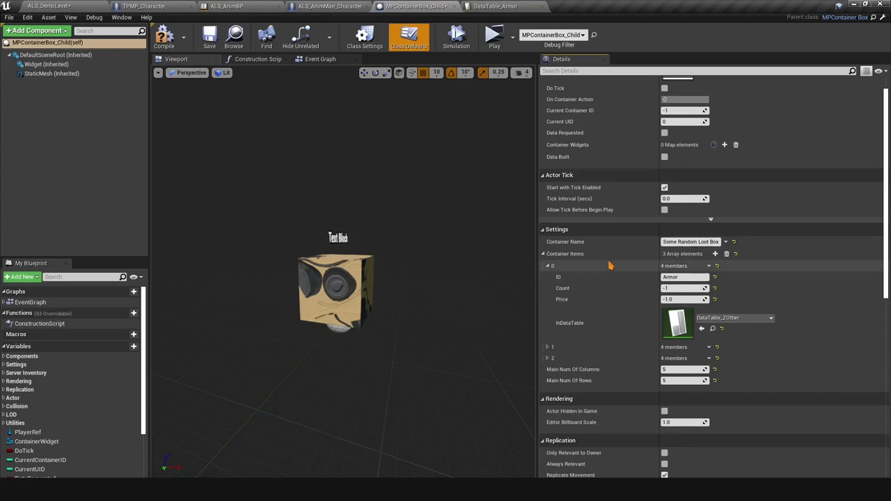
click(494, 6)
click(391, 5)
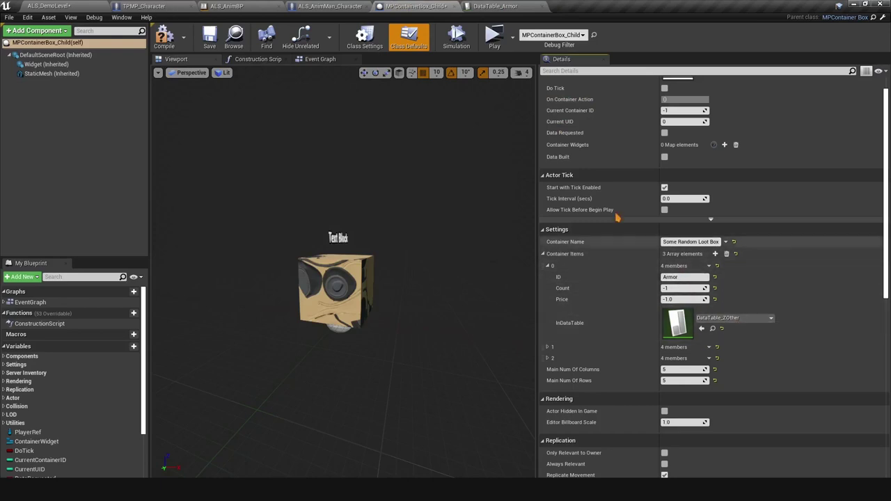
click(496, 6)
click(437, 6)
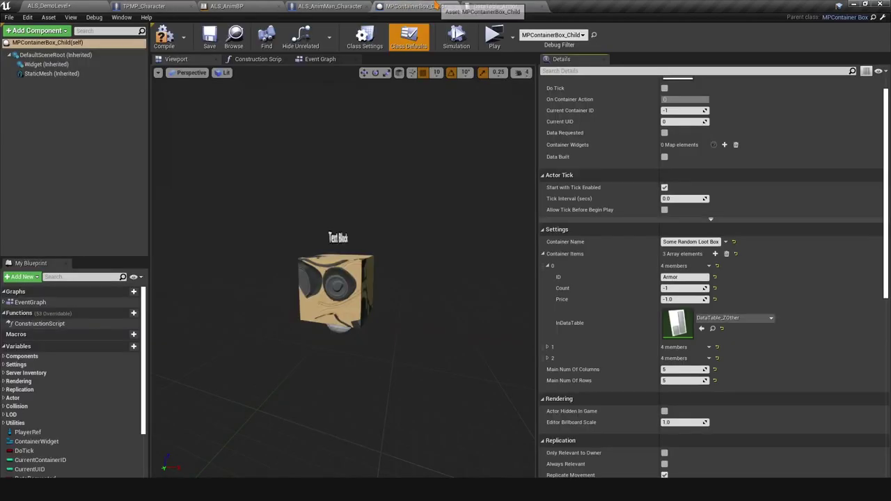
click(733, 318)
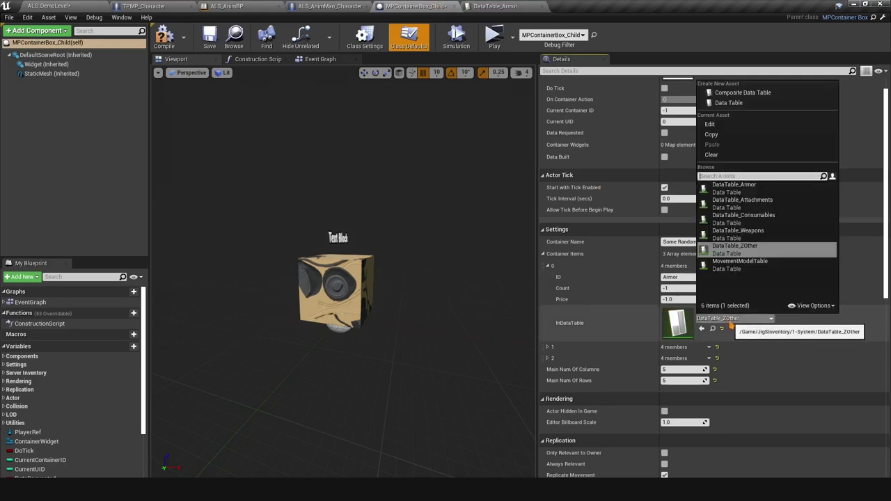
click(733, 185)
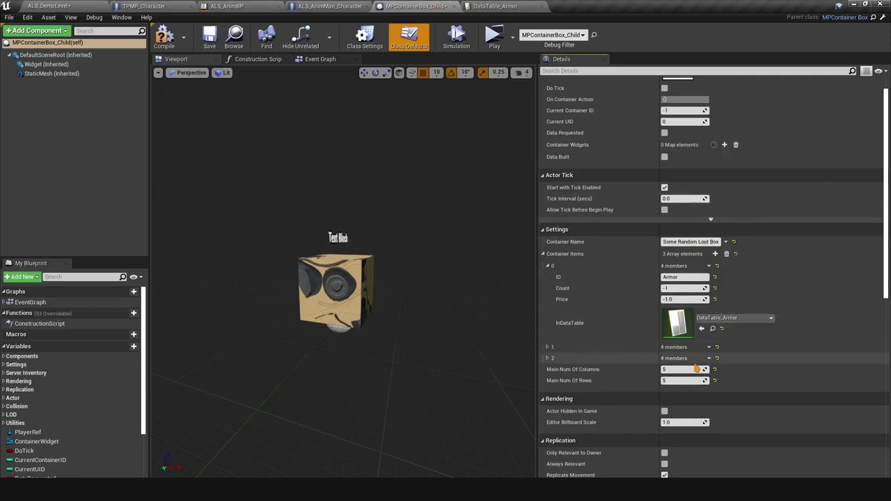
Step: Set container item 1's ID to Helmet and its InDataTable to DataTable_Armor
click(548, 348)
scroll(618, 284, down, 1)
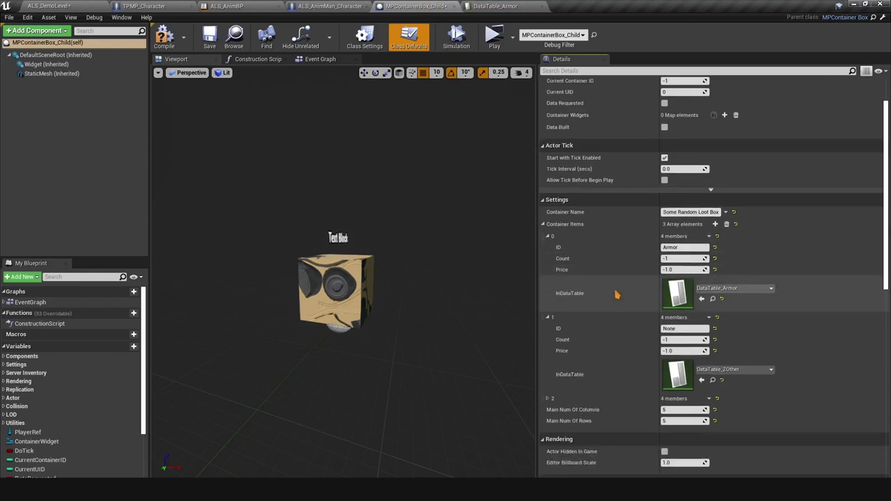
click(678, 329)
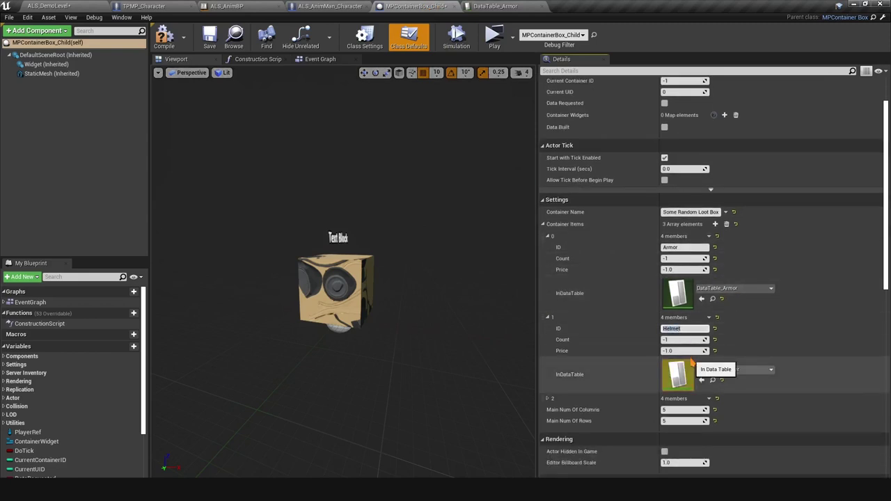
click(738, 373)
click(739, 240)
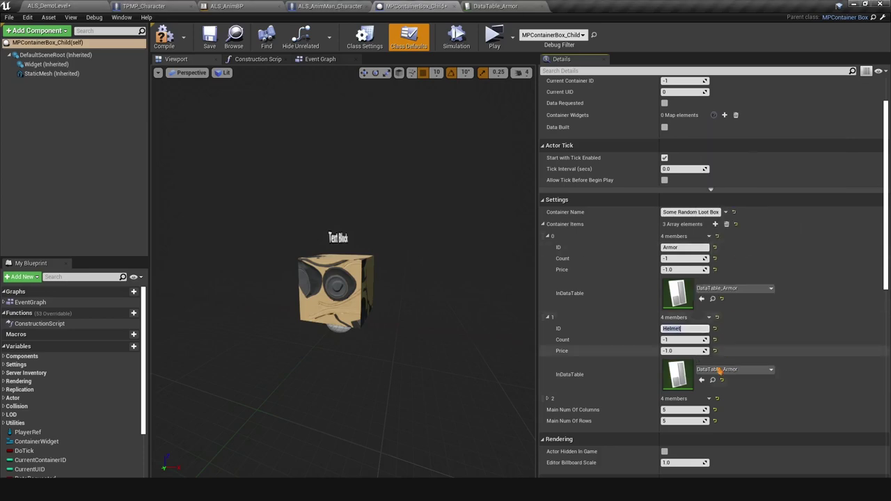
Step: Close DataTable_Armor and open DataTable_Attachments from the 1-System folder to examine the Bullet and Suppressor item IDs
click(493, 6)
click(415, 6)
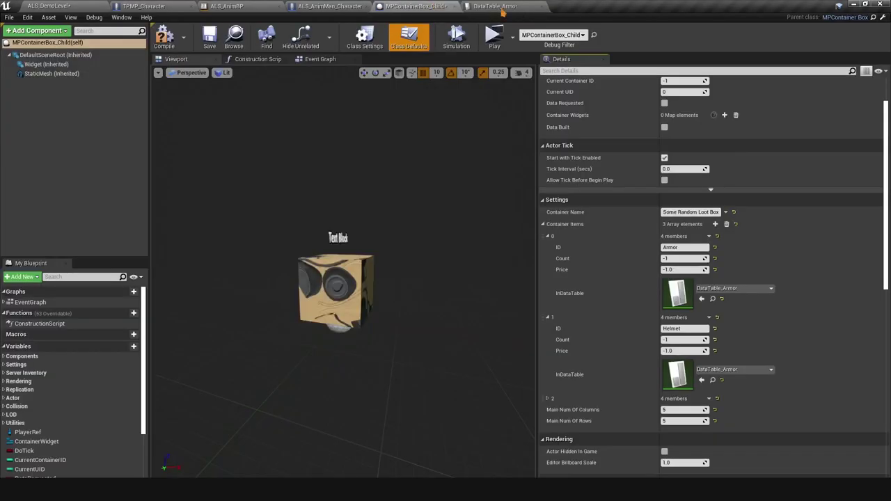
click(496, 6)
click(542, 6)
click(85, 5)
click(780, 134)
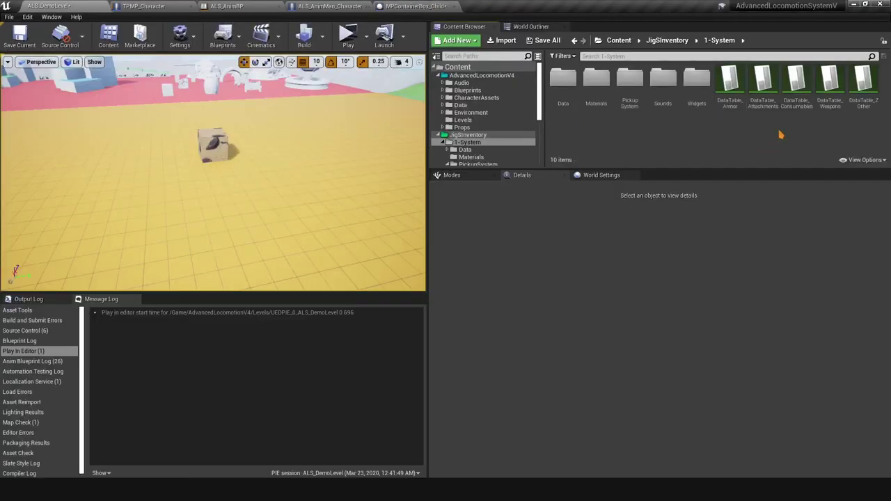
double_click(761, 82)
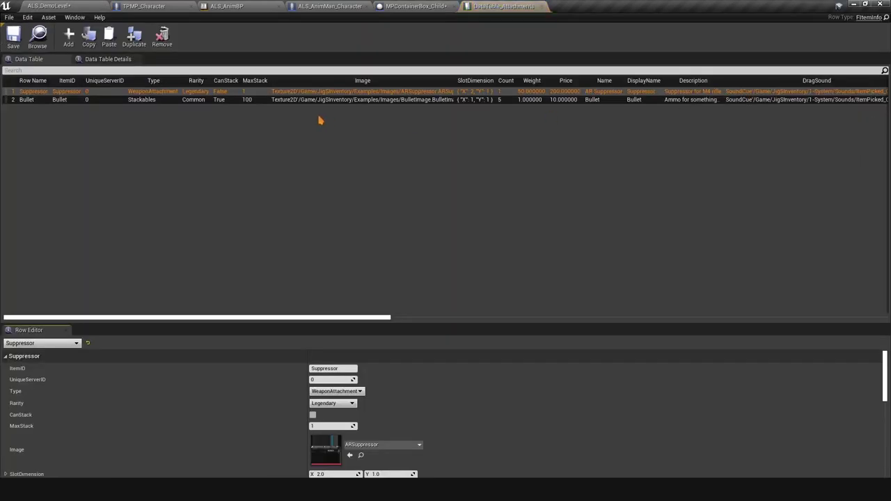
click(38, 101)
click(59, 92)
Step: Set container item 2's ID to Suppressor and its InDataTable to DataTable_Attachments
click(418, 5)
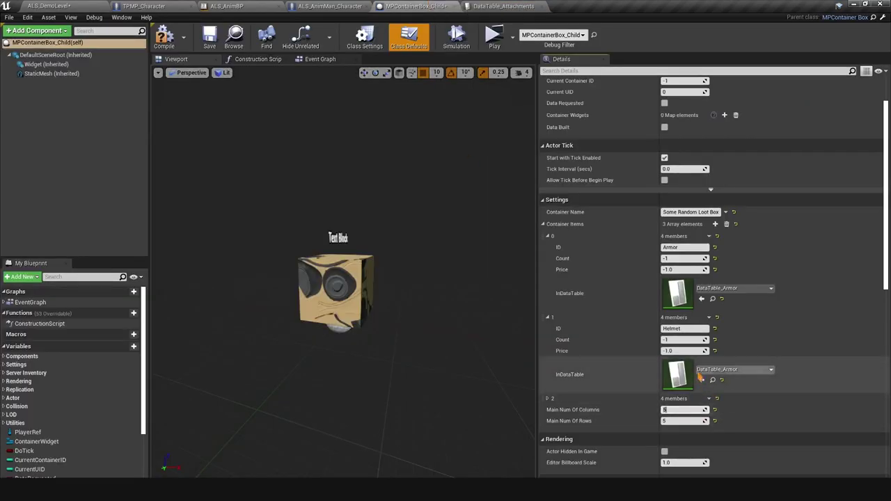
click(547, 398)
scroll(663, 357, down, 2)
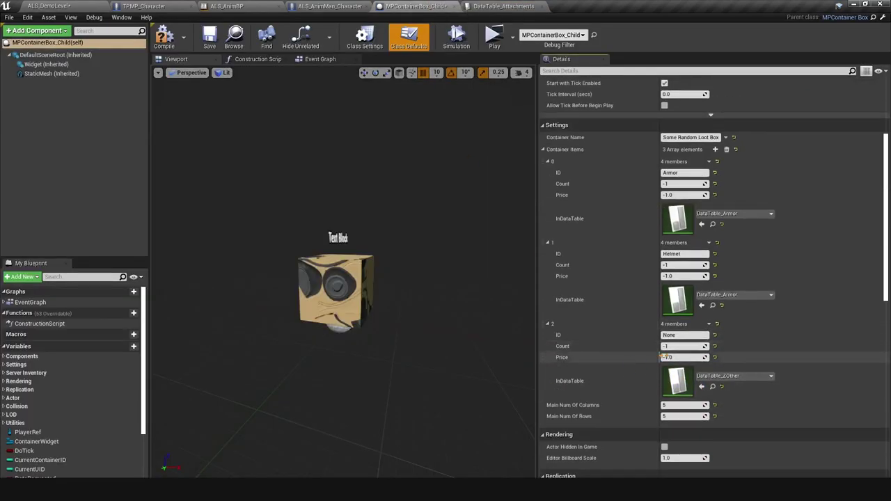
click(735, 376)
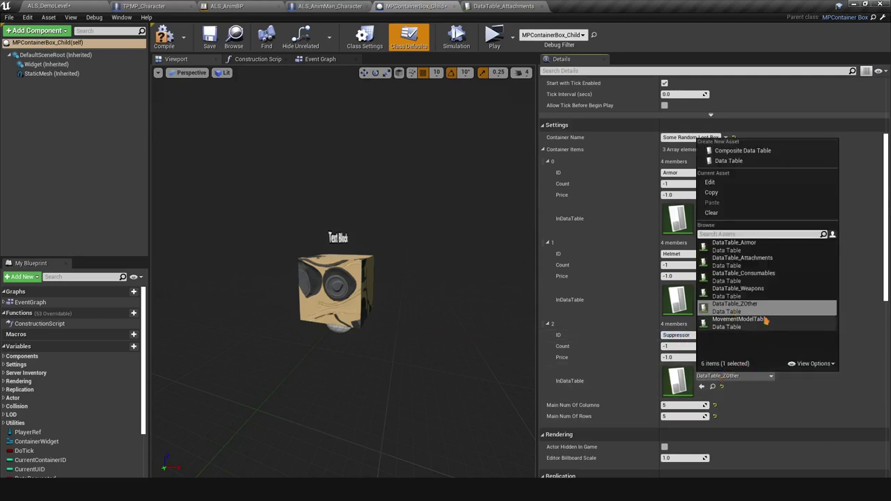
click(764, 260)
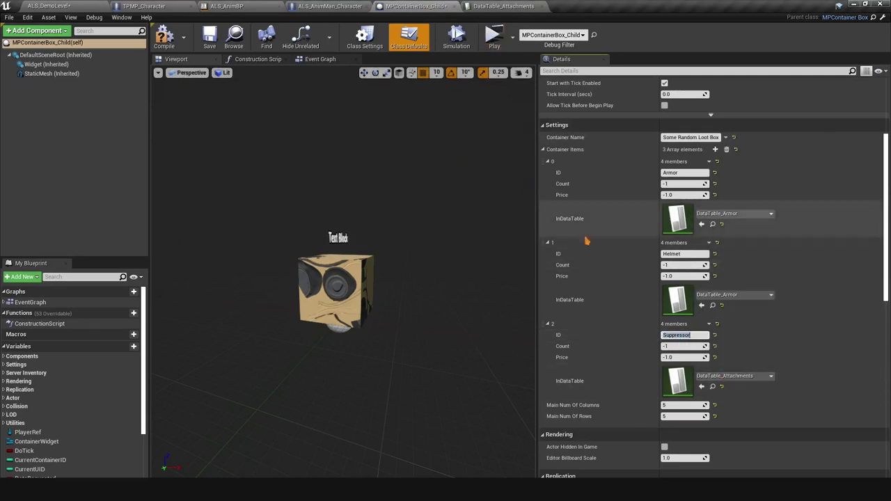
Step: Compile the container blueprint and start the game preview in a maximized window
click(184, 41)
click(494, 36)
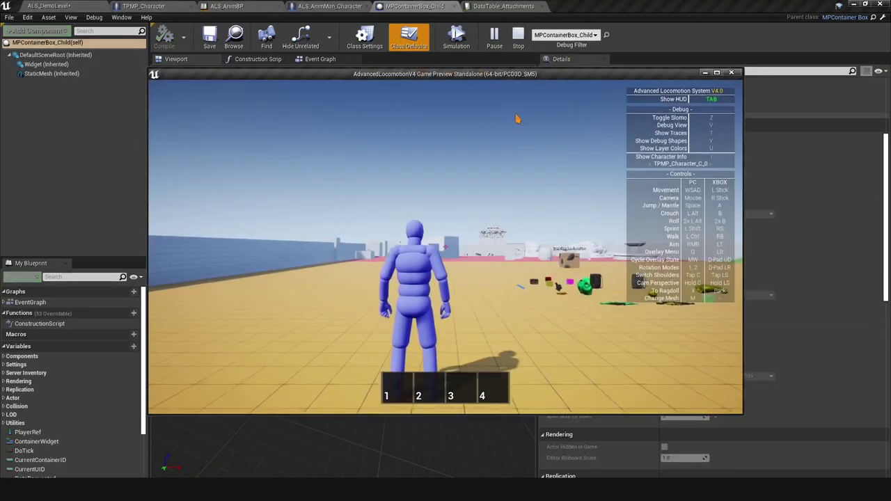
click(716, 73)
click(585, 188)
key(Tab)
key(Tab)
Step: Run the character to the loot box and open its container to inspect the body armor and helmet items
key(w)
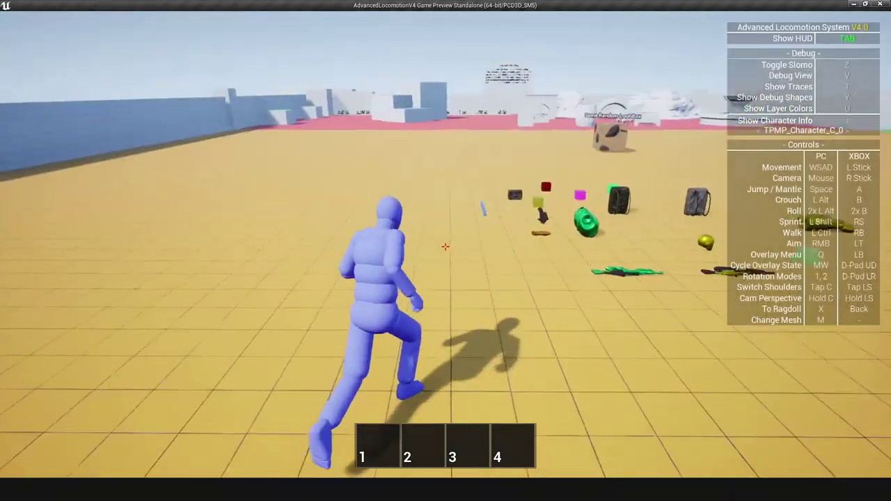
key(w)
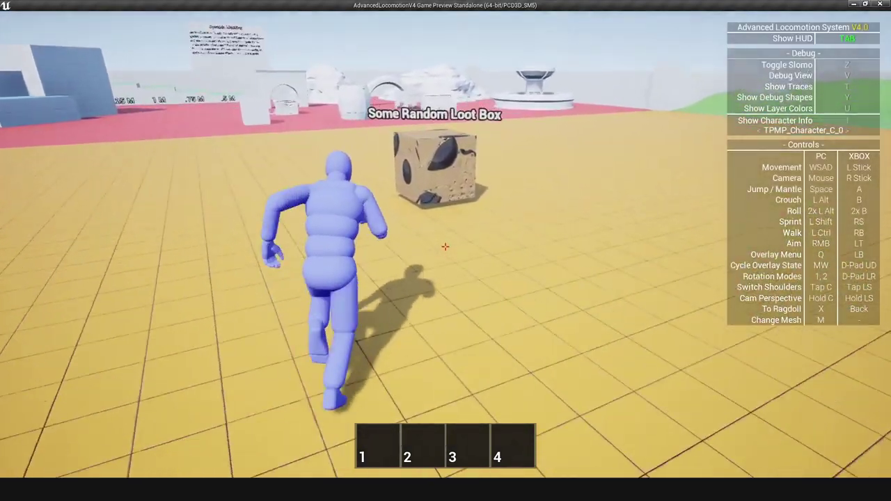
key(f)
mouse_move(568, 126)
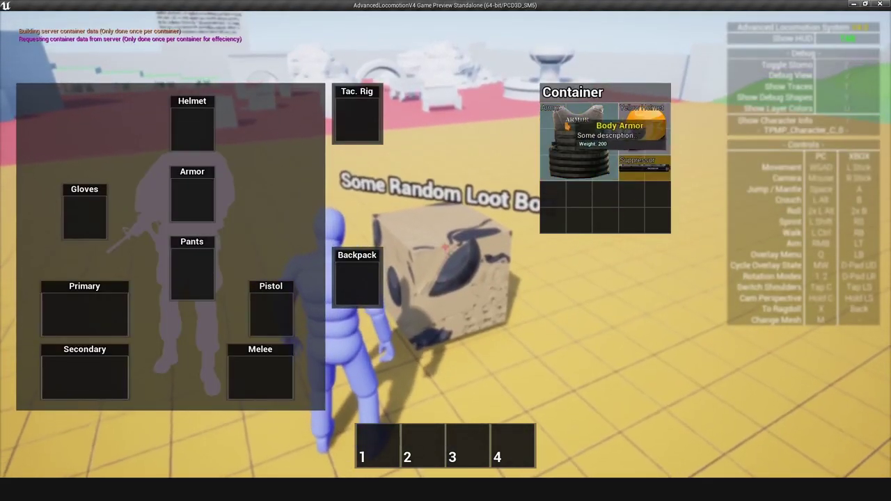
mouse_move(647, 146)
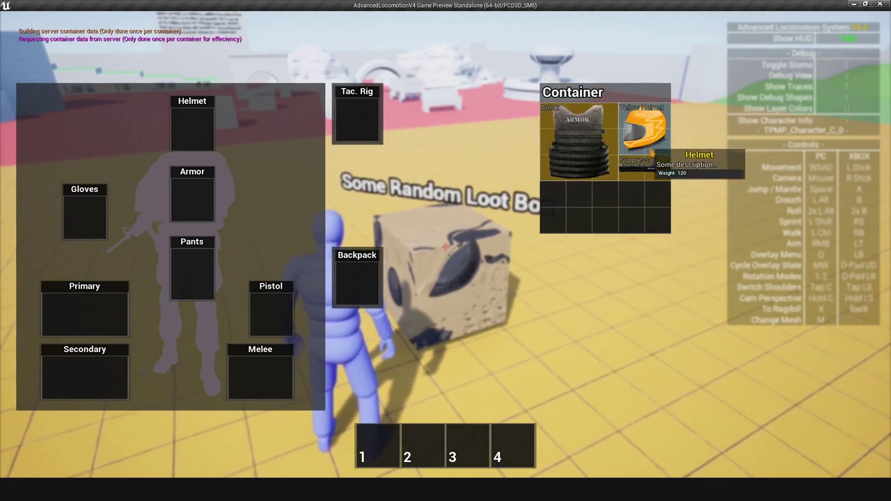
Step: Equip the armor and the yellow helmet from the loot box container, and move the helmet back into the container
drag(576, 139, 199, 202)
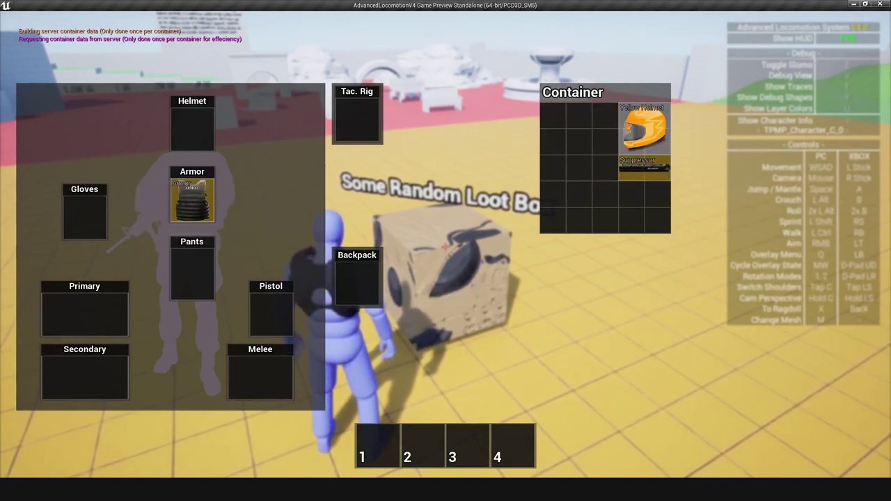
drag(643, 129, 193, 128)
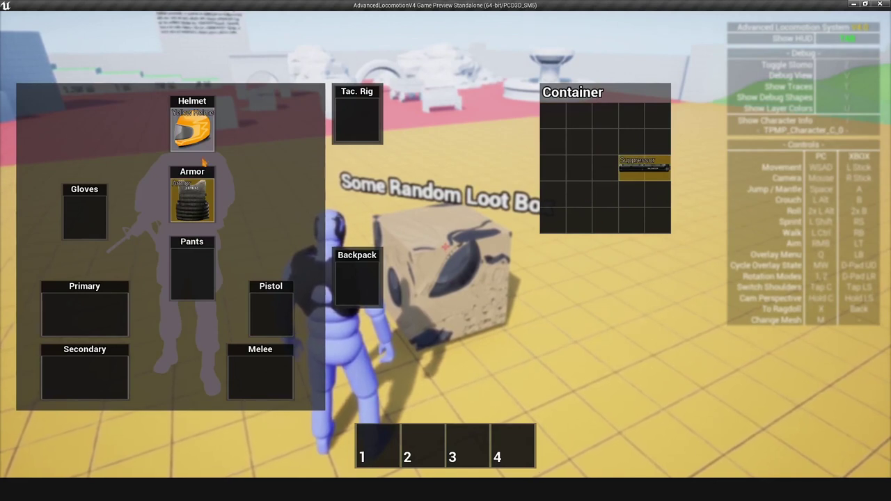
drag(192, 127, 591, 206)
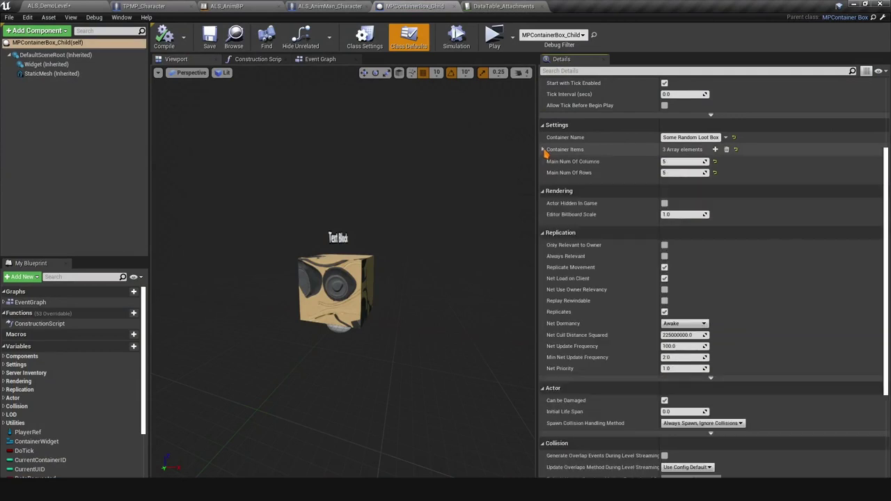
Step: Duplicate the loot box in ALS_DemoLevel along the Y axis to about Y -540 and review the copy's container items
click(83, 6)
click(213, 145)
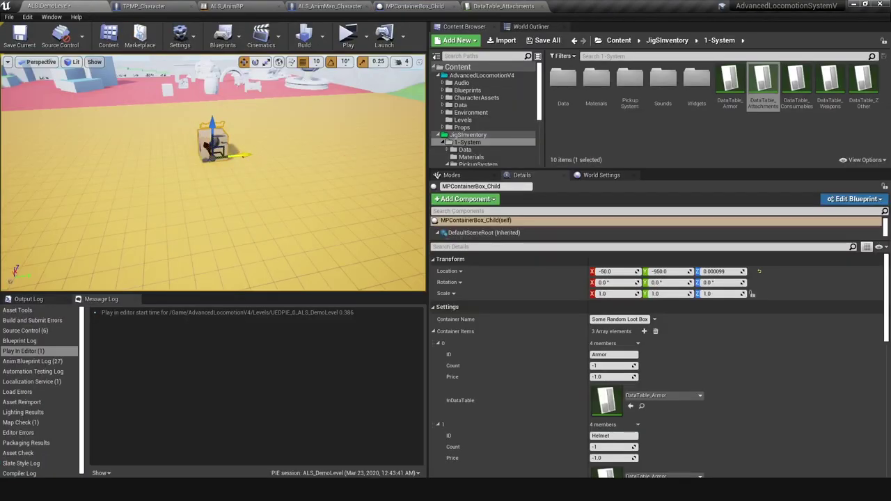
alt+drag(245, 155, 326, 145)
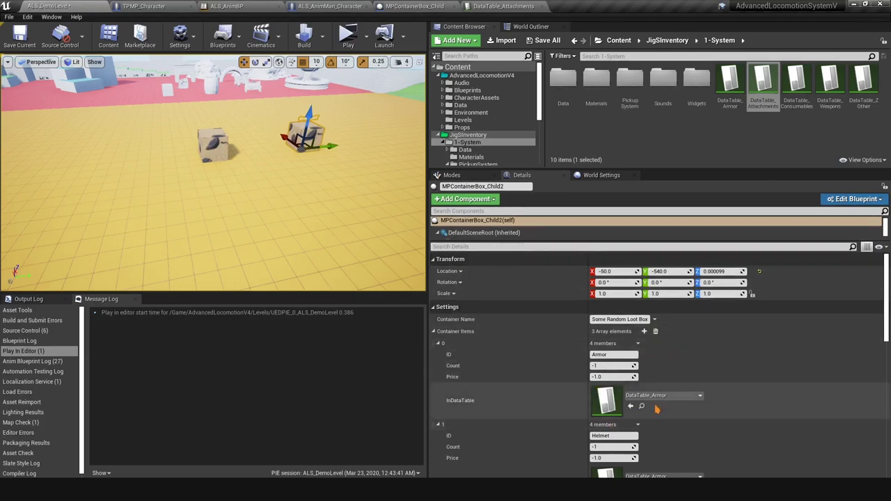
scroll(578, 379, down, 2)
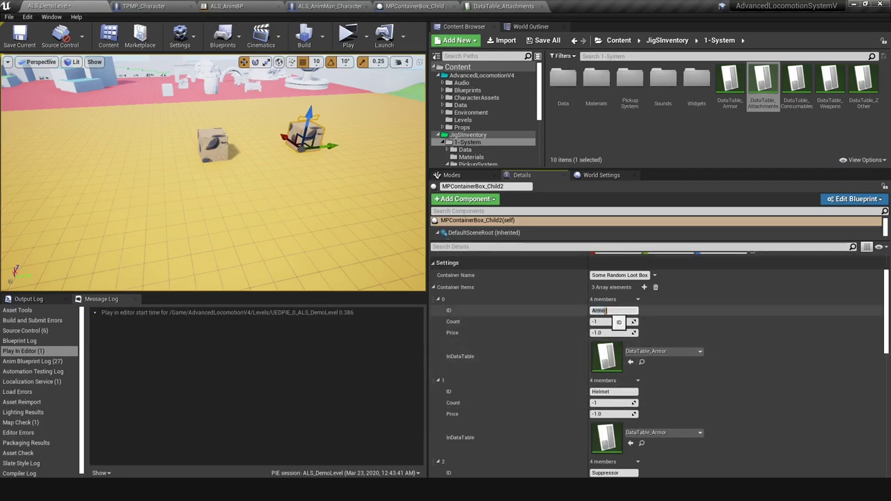
scroll(489, 324, down, 3)
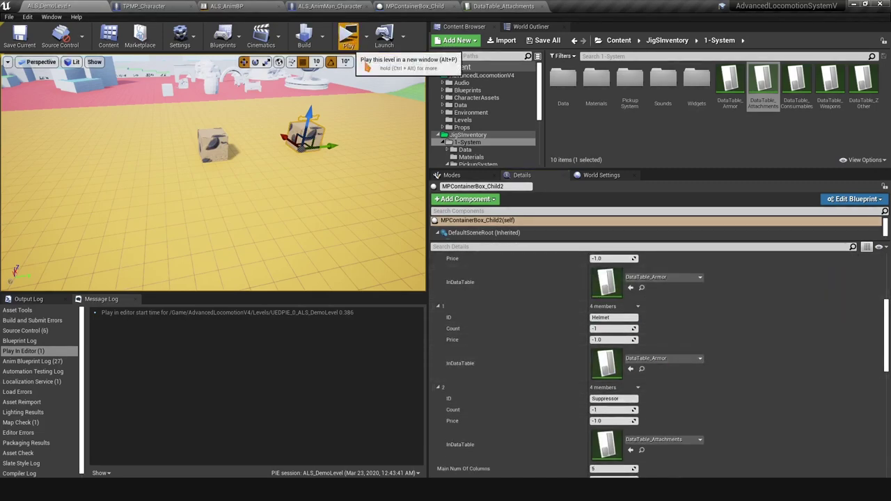
Step: Start the game preview and run the character over to the two loot boxes
click(350, 39)
key(w)
key(space)
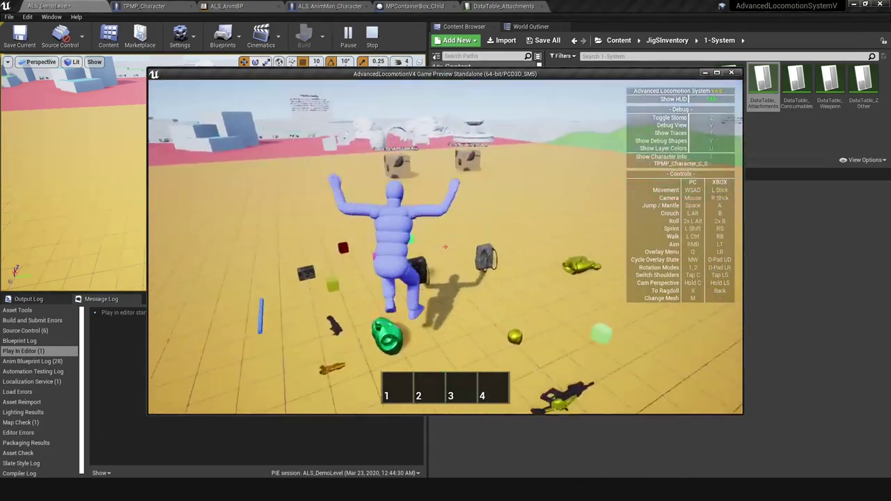
key(space)
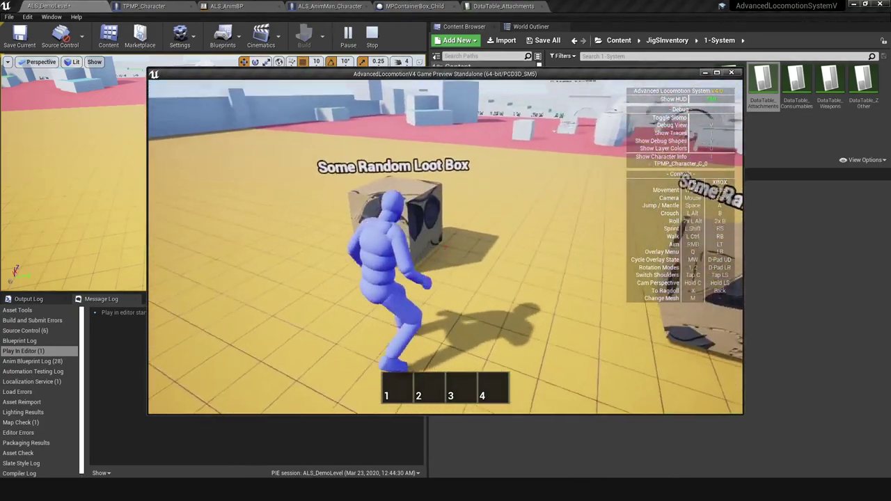
Step: Open the containers of both loot boxes to inspect their items, and end the game preview
key(f)
key(Tab)
key(w)
key(f)
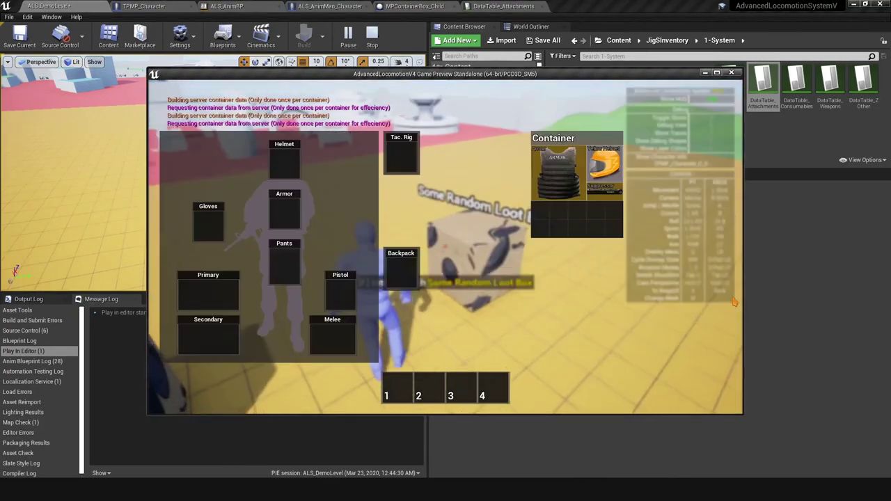
key(e)
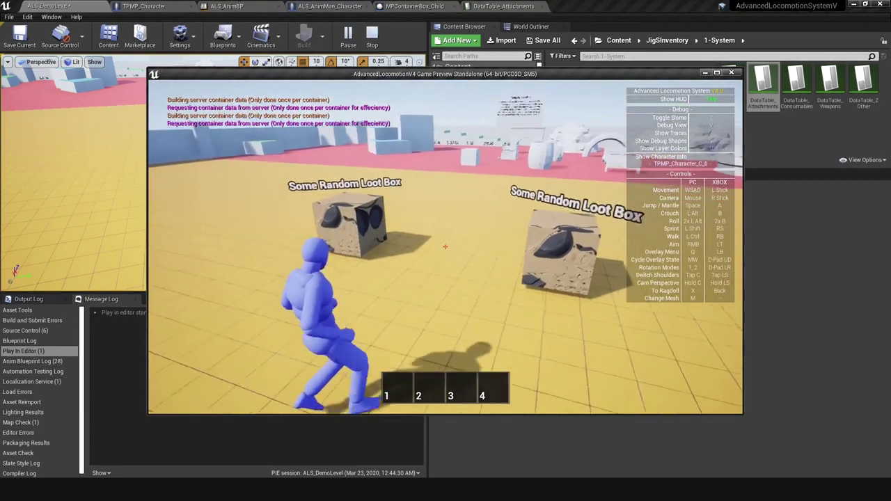
key(Escape)
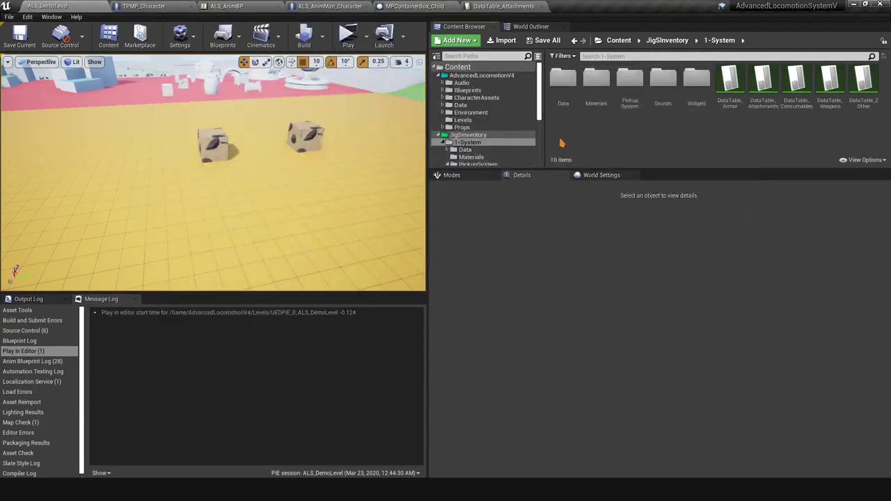
Step: Create a child blueprint of MPVendorAI in the 1-System PickupSystem folder and name it MPVendorAI_Weapons
click(438, 135)
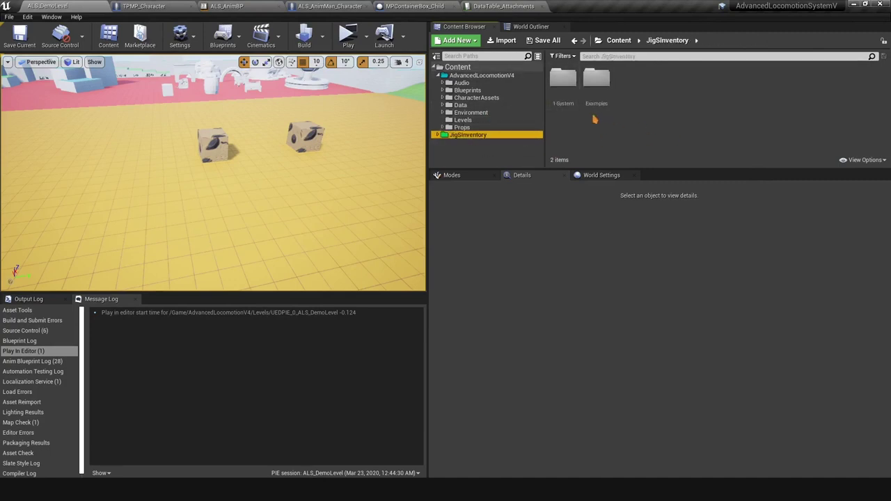
double_click(565, 101)
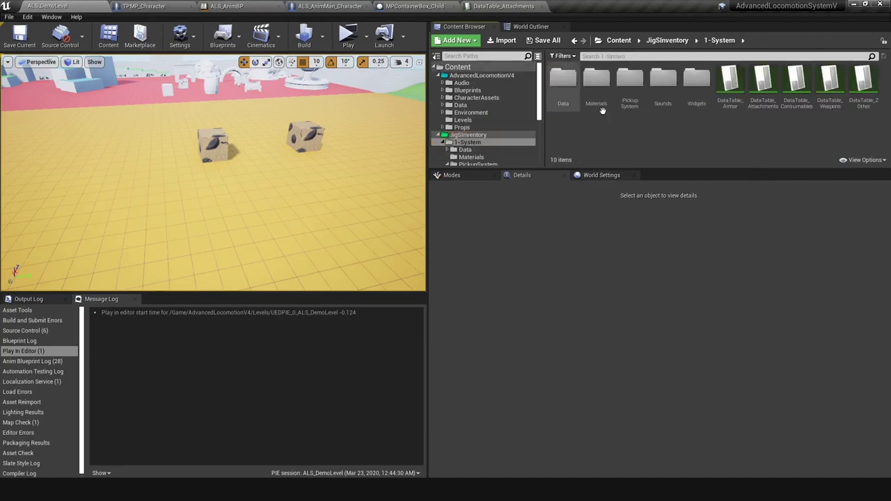
double_click(628, 103)
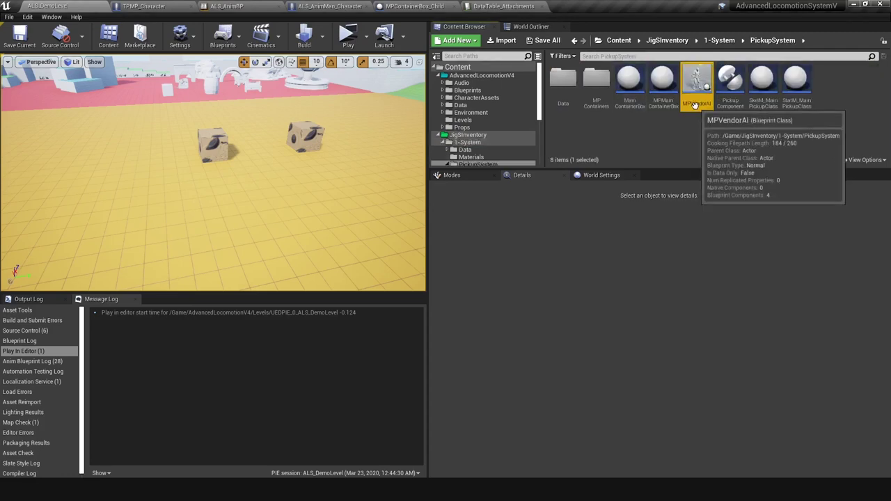
click(696, 77)
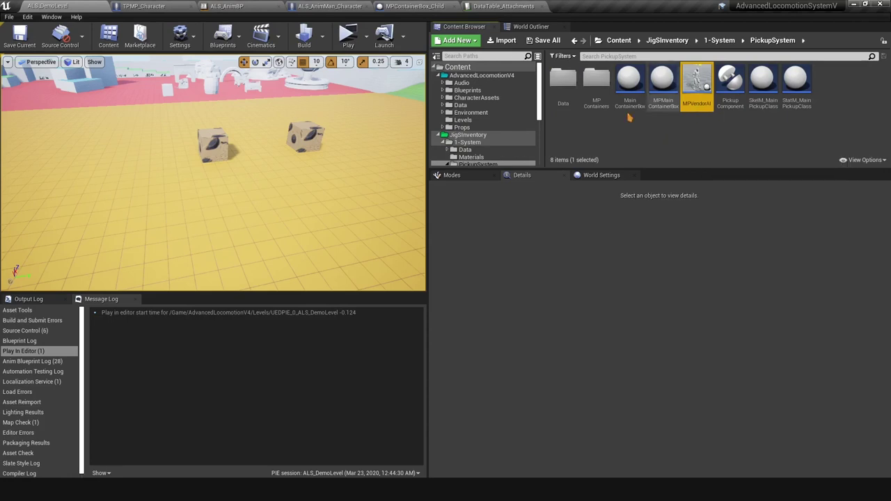
right_click(696, 105)
click(734, 118)
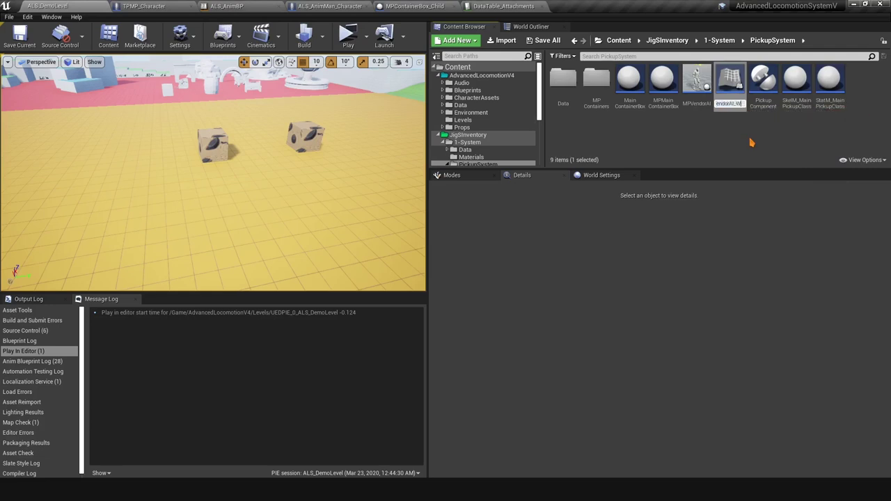
text(Weapons)
key(Return)
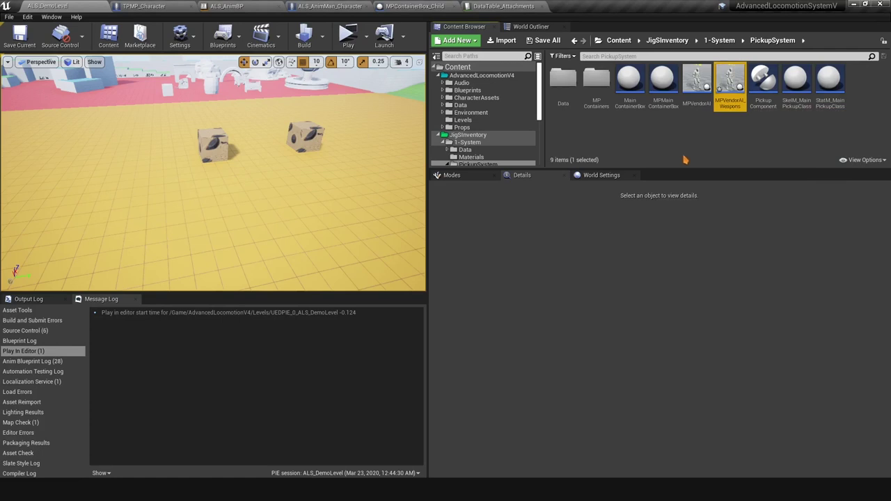
Step: Select the ALS_AnimMan_CharacterBP7 mannequin in the level's blue area and open its blueprint in the editor
mouse_move(279, 174)
right_down()
mouse_move(233, 174)
mouse_move(233, 161)
mouse_move(275, 182)
right_up()
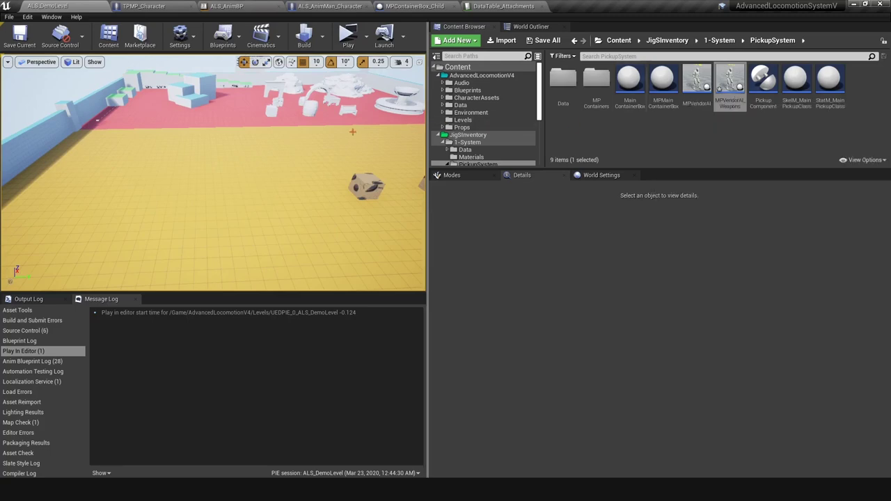
right_drag(353, 131, 411, 121)
key(w)
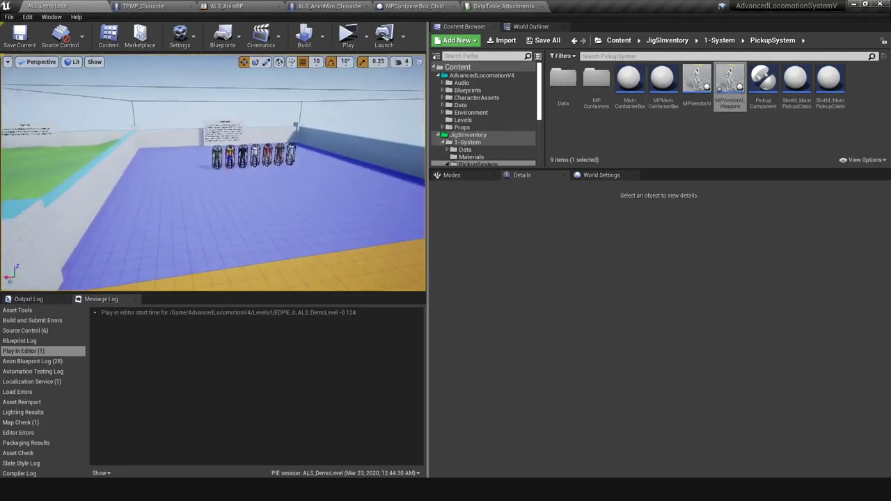
right_drag(146, 175, 142, 175)
click(276, 135)
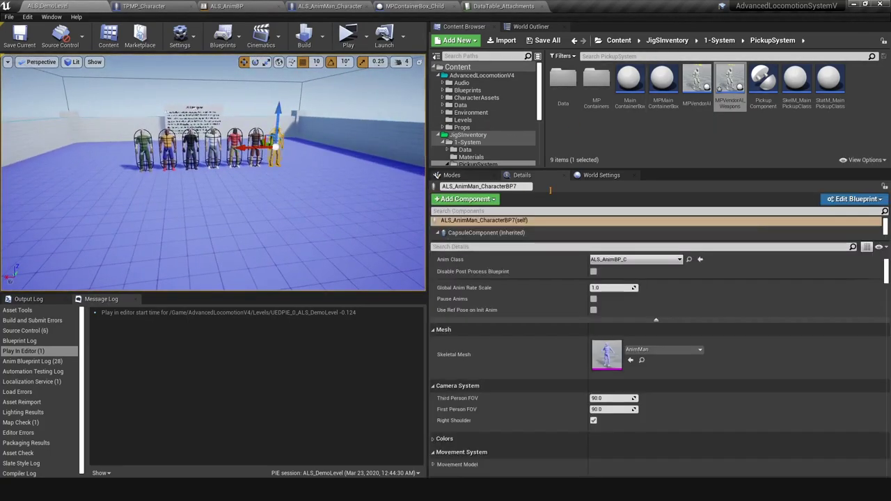
click(854, 199)
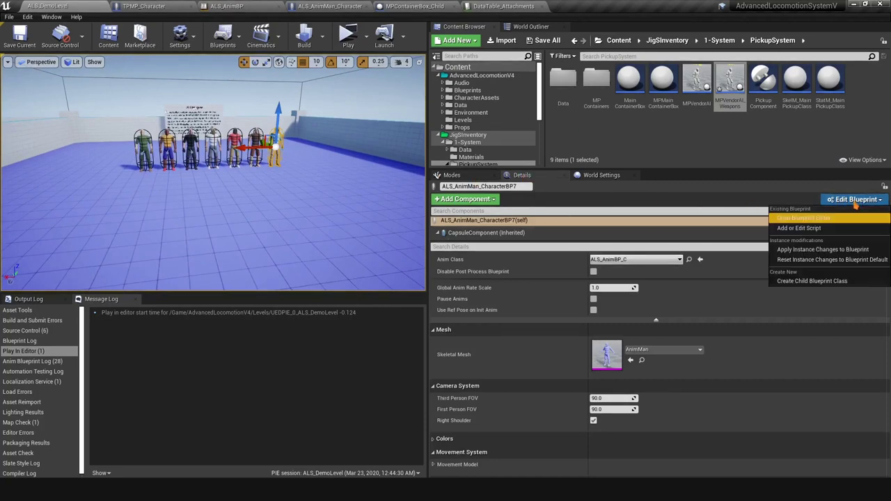
click(799, 220)
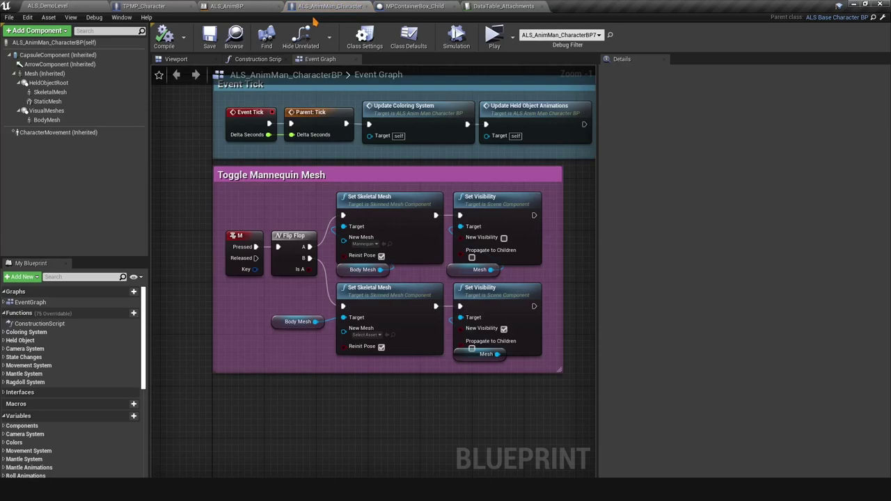
Step: Examine the character blueprint's Event Graph, and close the ALS_AnimMan_CharacterBP and ALS_AnimBP editors to return to ALS_DemoLevel
right_drag(318, 136, 352, 167)
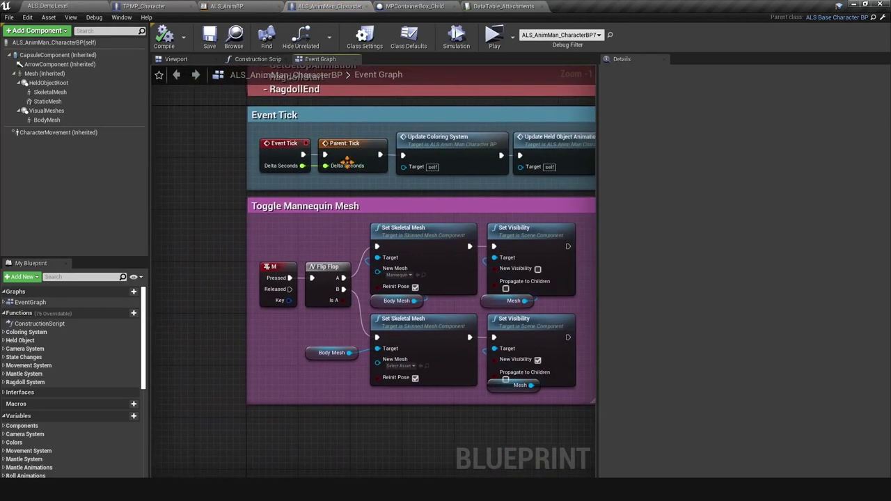
right_drag(202, 114, 214, 136)
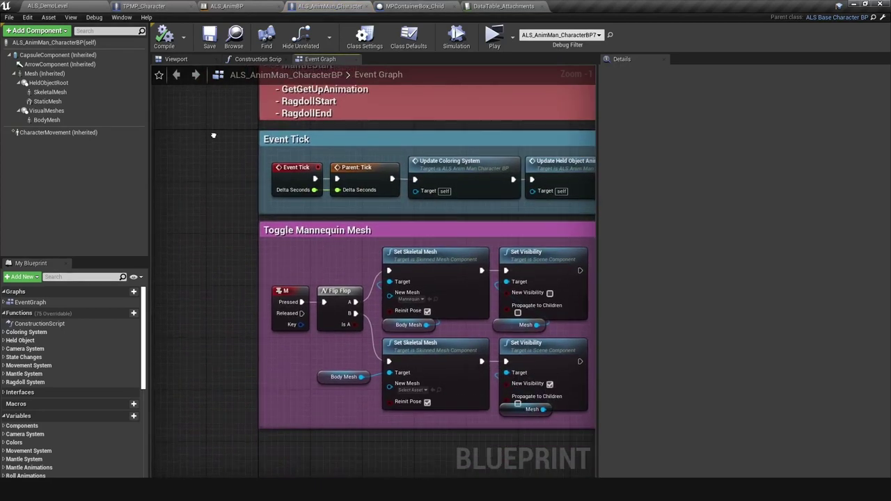
click(366, 7)
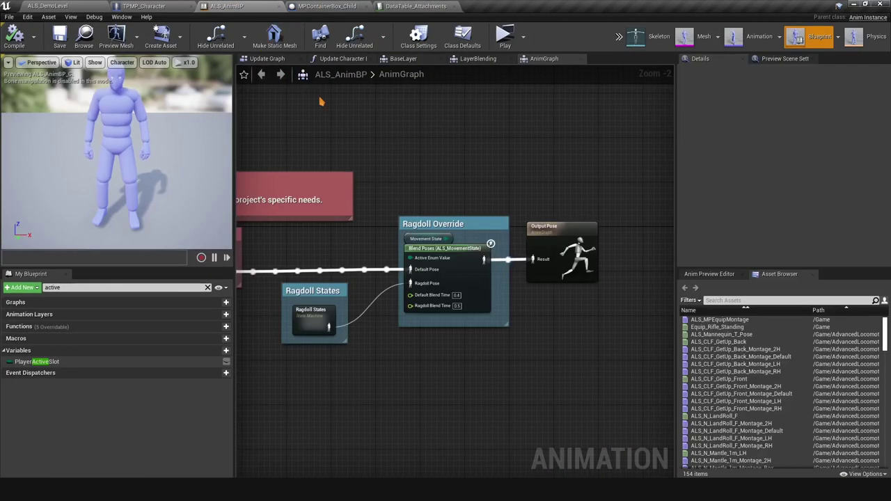
click(279, 6)
click(63, 6)
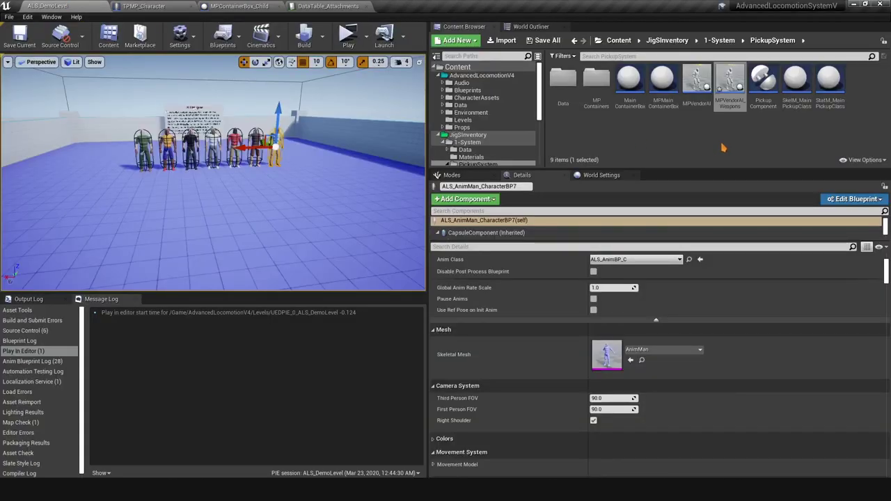
Step: Return to the loot box area of the level and open the parent MPVendorAI blueprint
click(729, 104)
right_drag(292, 174, 139, 174)
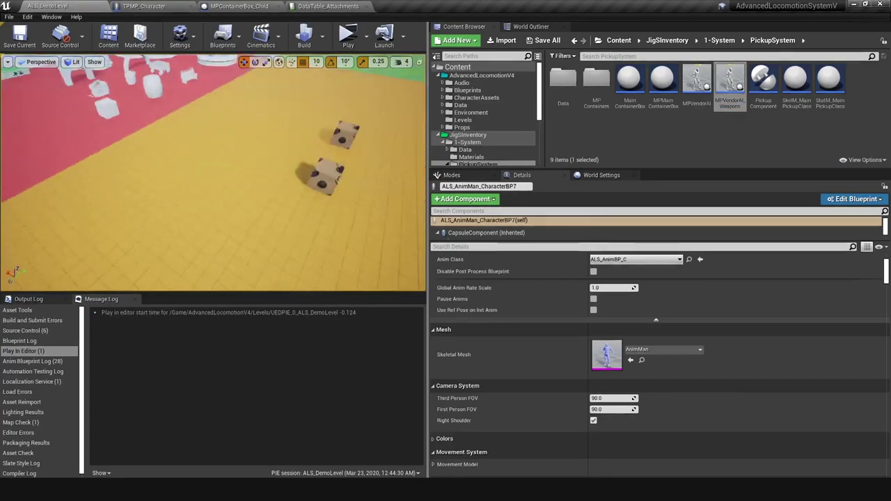
click(697, 80)
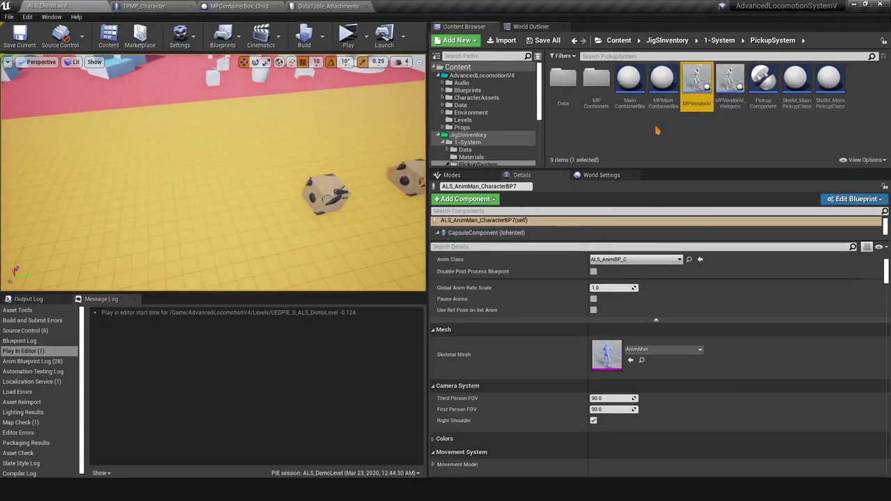
double_click(689, 106)
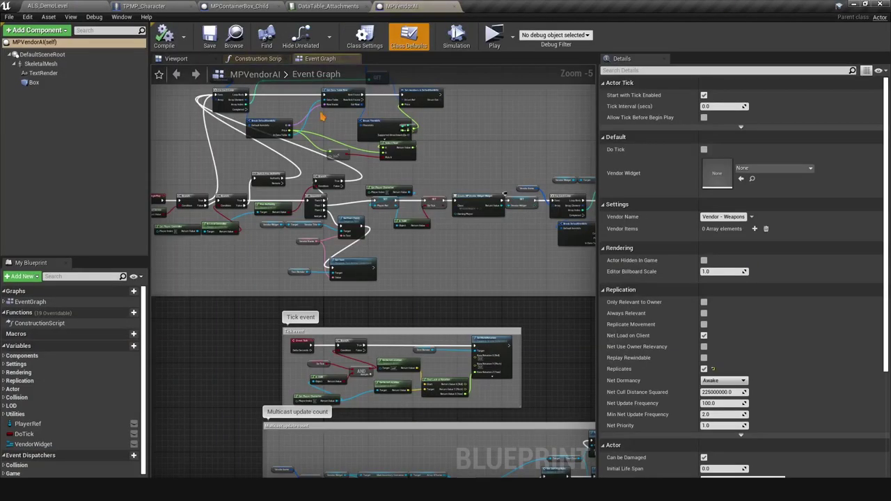
Step: Reparent MPVendorAI to ALS_AnimMan_CharacterBP in its class settings and show the vendor in the blueprint viewport
click(365, 39)
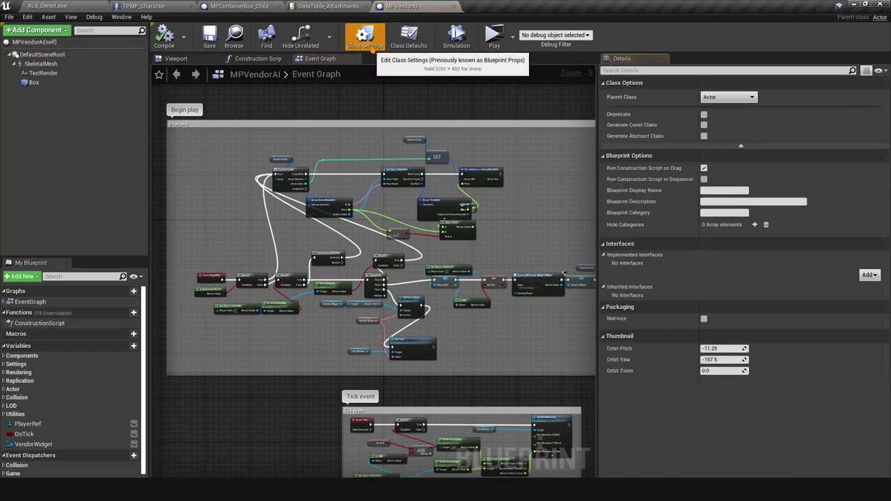
click(720, 98)
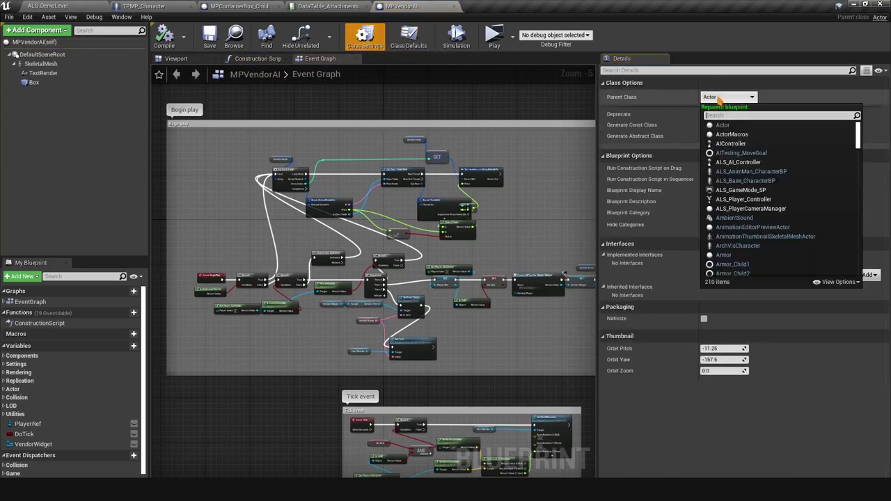
text(als)
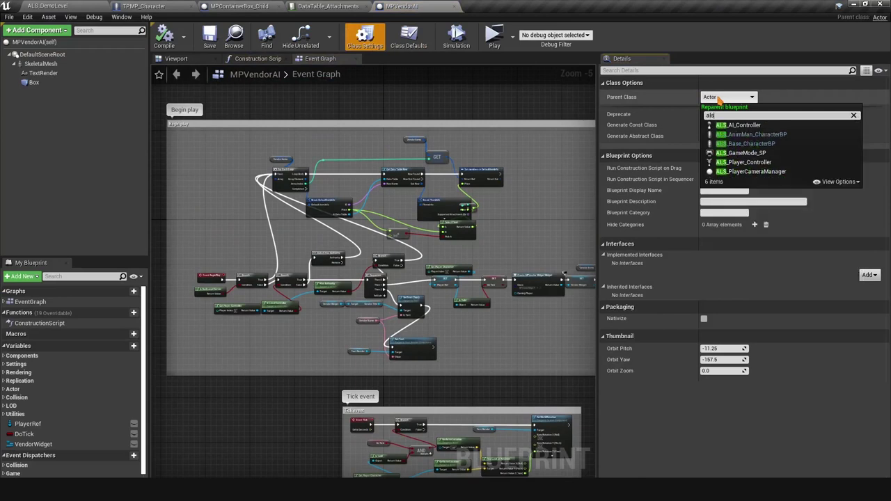
click(745, 135)
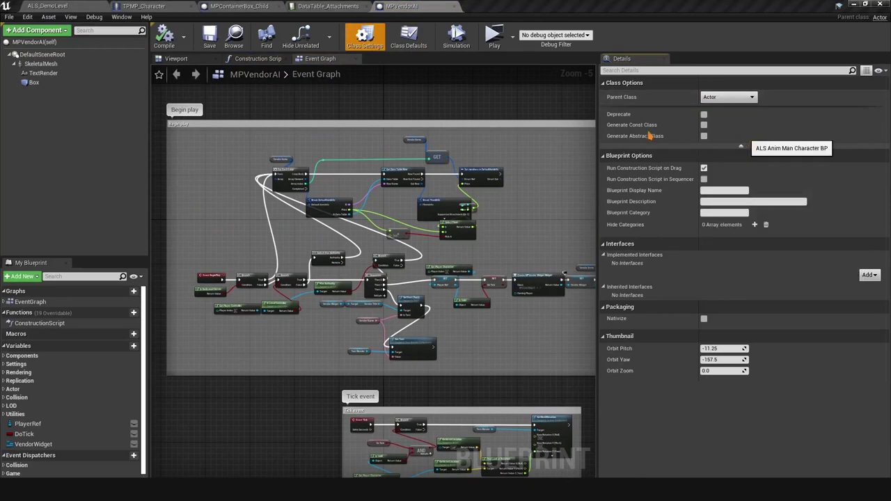
click(176, 59)
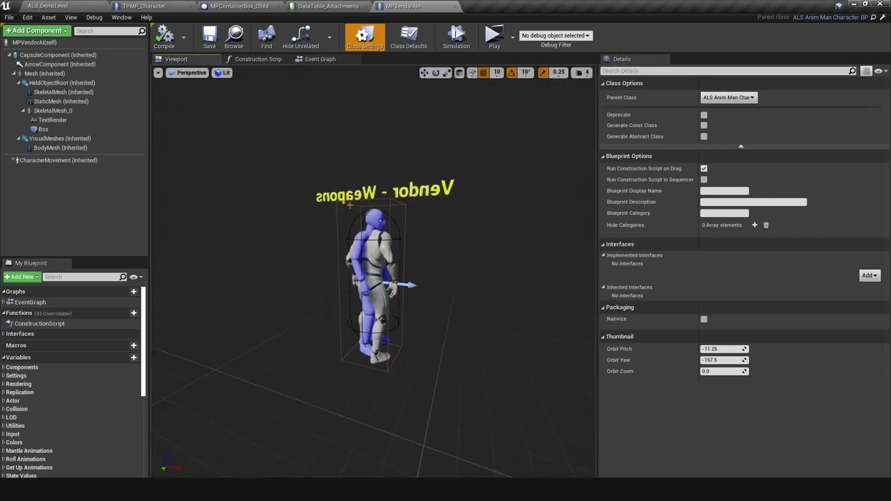
Step: Examine the collision settings of the vendor's SkeletalMesh_0 and Box components
click(43, 73)
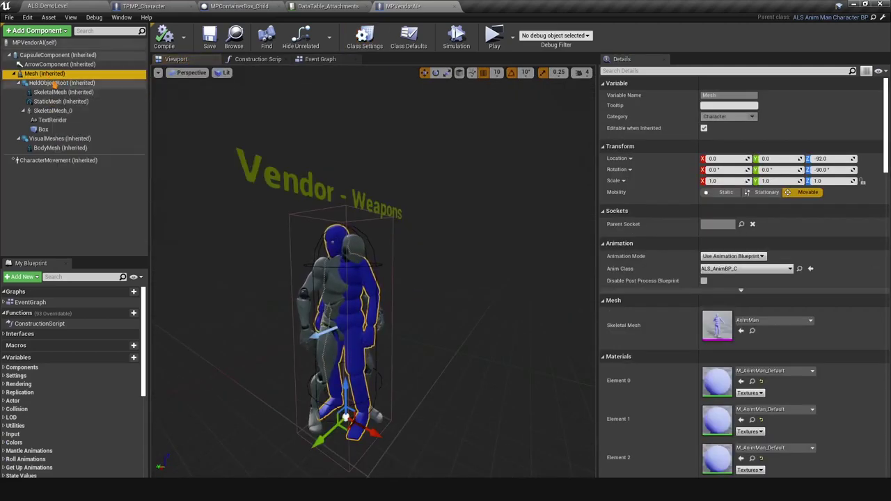
click(50, 111)
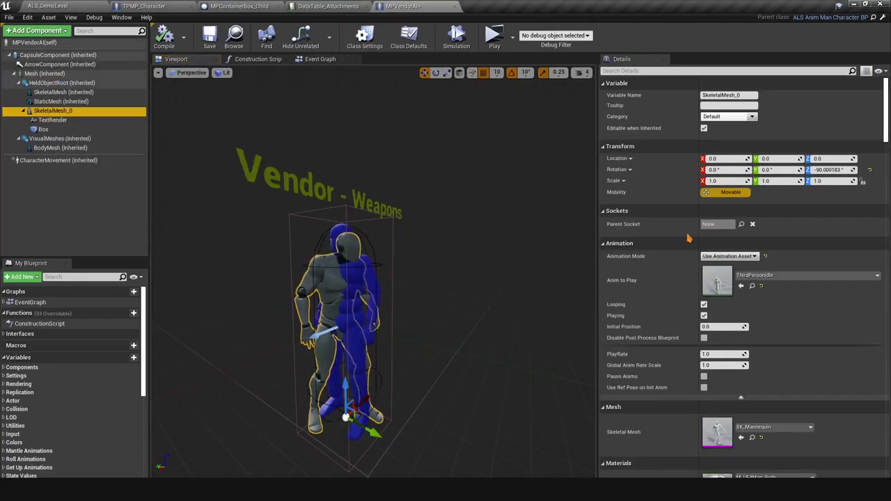
scroll(654, 227, down, 3)
scroll(655, 225, up, 3)
click(668, 70)
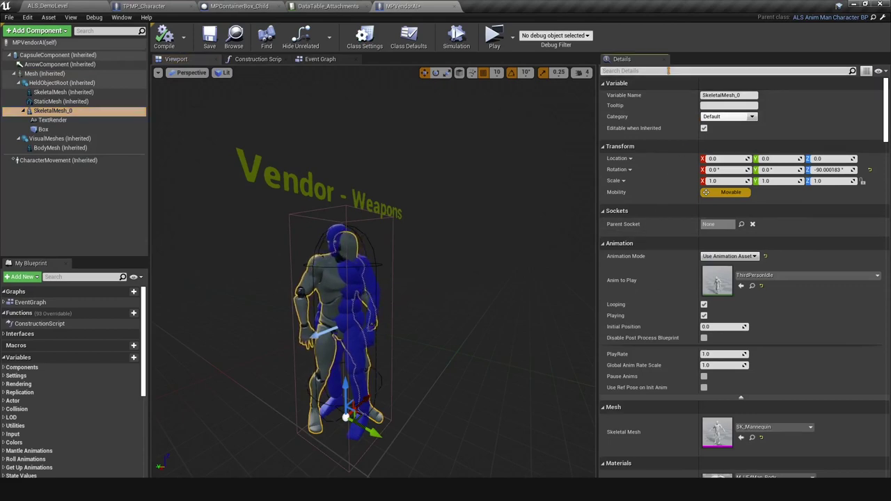
text(coll)
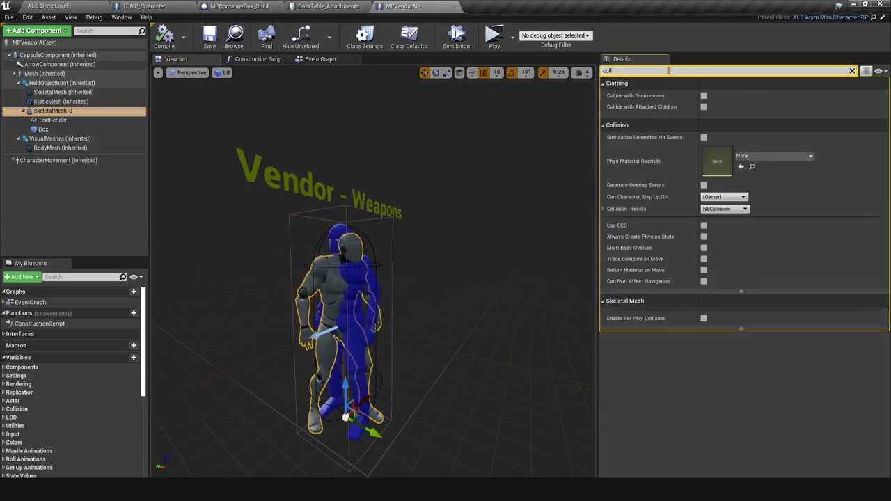
click(603, 209)
click(603, 209)
click(68, 129)
click(59, 112)
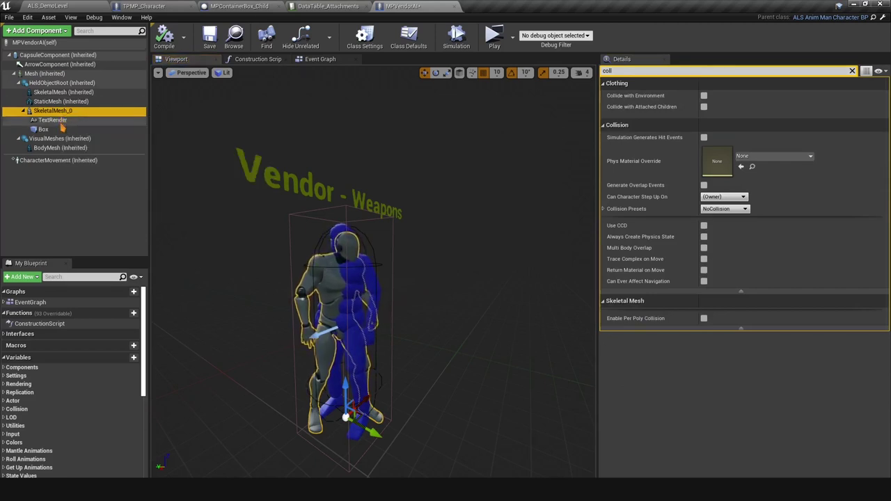
Step: Move the TextRender and Box components out of SkeletalMesh_0 and attach them directly to the inherited Mesh
click(54, 120)
drag(43, 124, 38, 77)
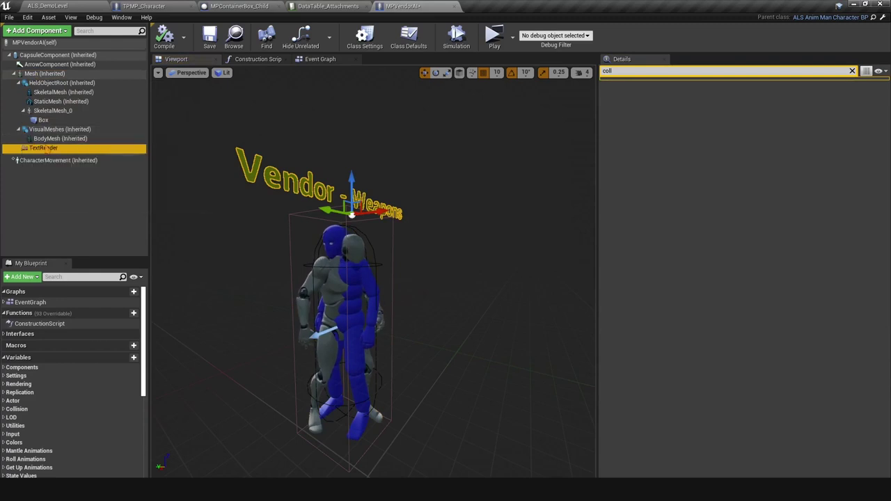
click(42, 139)
click(43, 120)
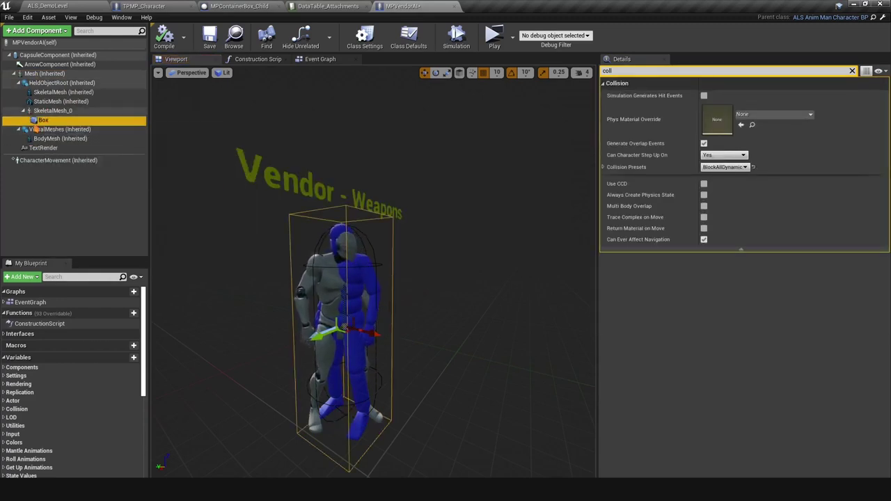
drag(44, 121, 36, 75)
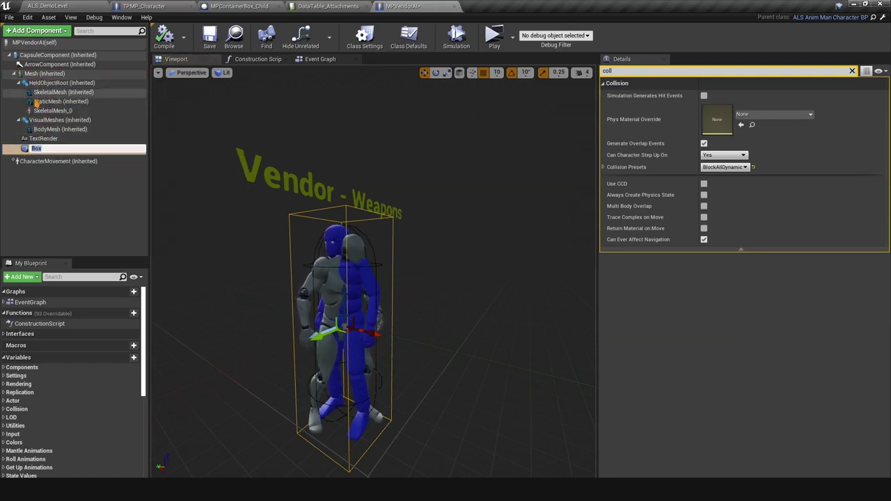
Step: Delete the SkeletalMesh_0 component from MPVendorAI, and compile and save the blueprint
click(19, 73)
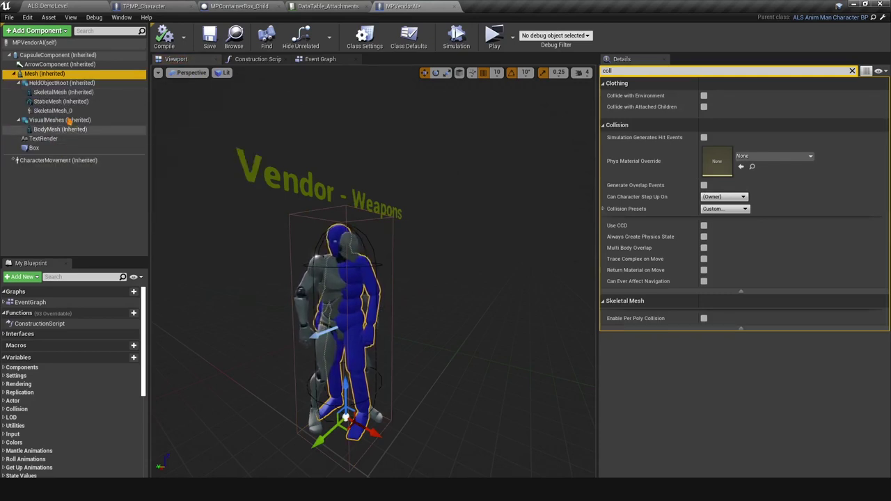
click(64, 111)
key(Delete)
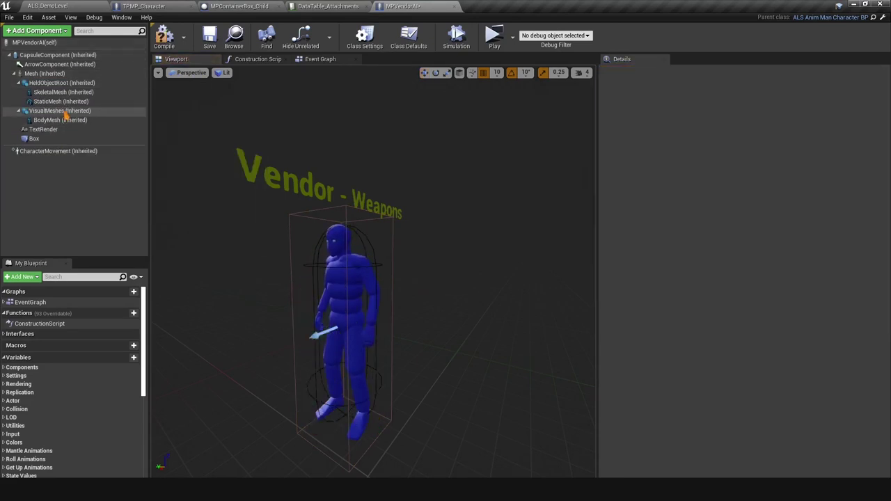
click(357, 299)
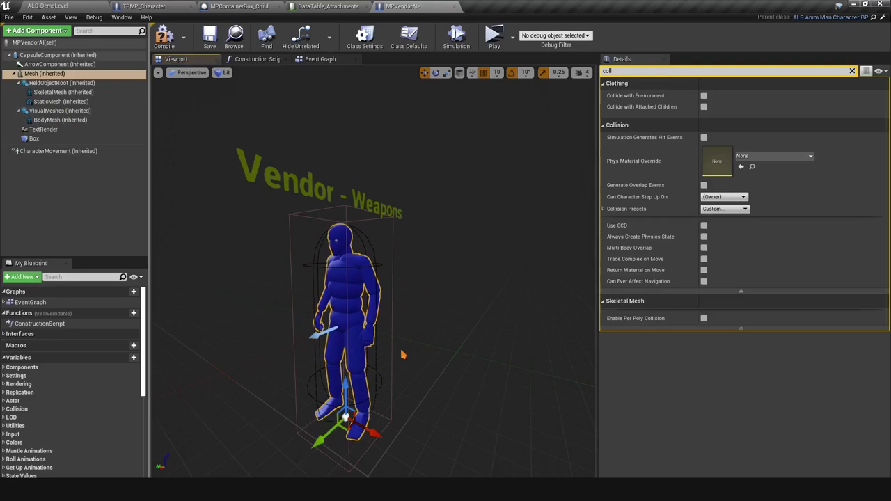
click(189, 261)
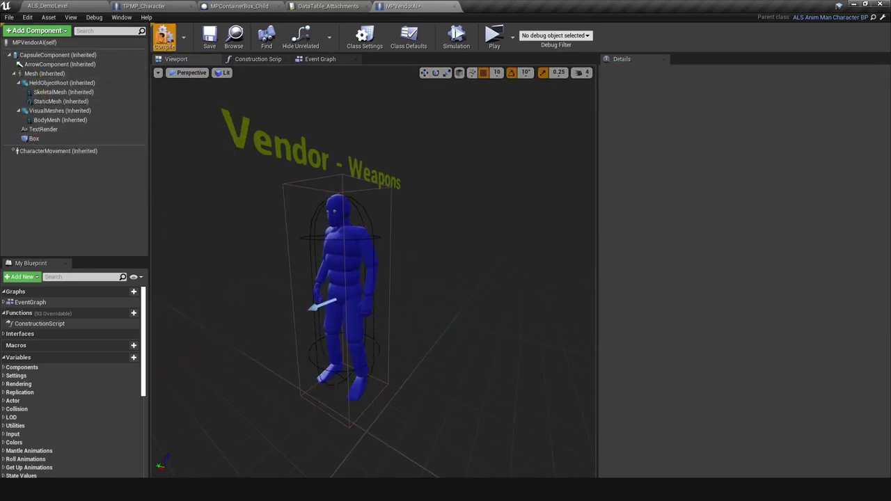
click(209, 36)
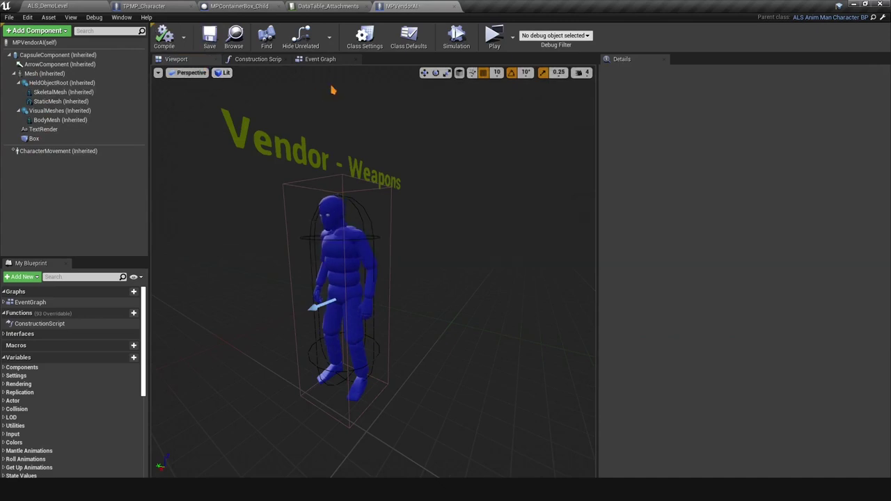
Step: Add a parent call to Event BeginPlay in the Event Graph and wire it between the event and the first Branch
click(322, 59)
scroll(277, 273, up, 6)
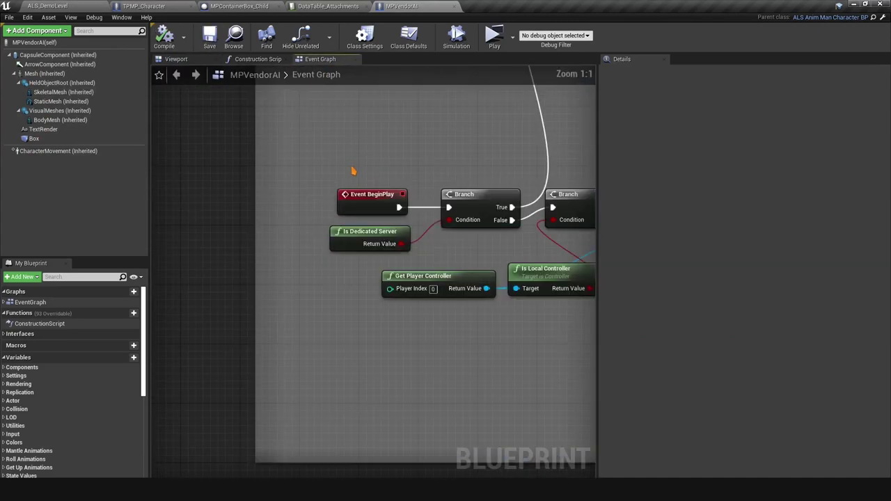
right_click(296, 202)
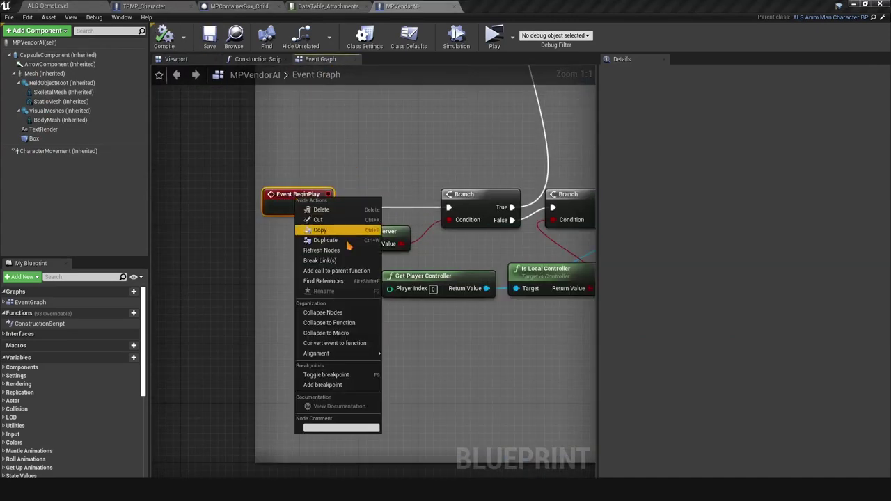
click(345, 270)
drag(285, 233, 417, 211)
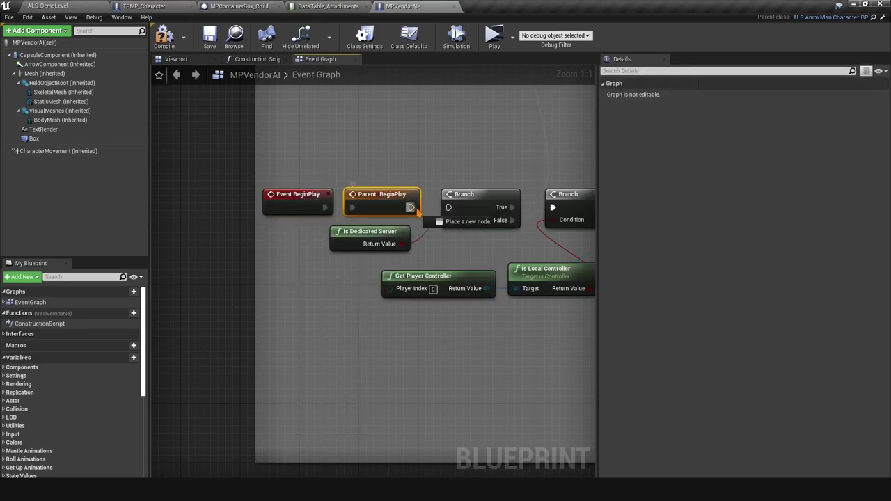
Step: Add a parent call to Event Tick and wire its execution and Delta Seconds pins between the event and the Branch
scroll(397, 248, down, 10)
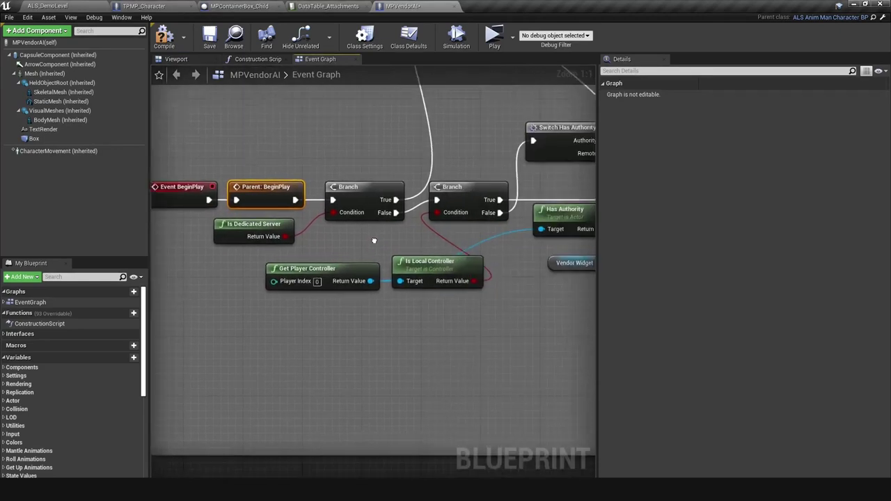
scroll(418, 282, up, 10)
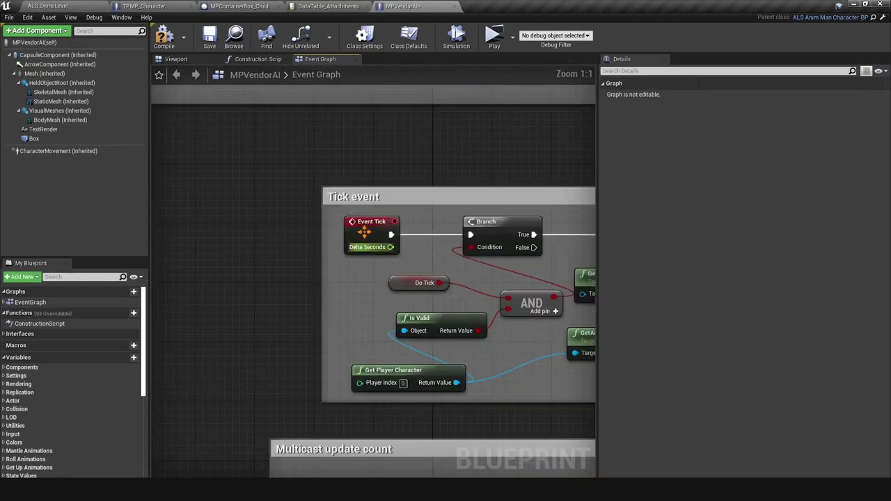
drag(366, 237, 273, 233)
right_click(277, 227)
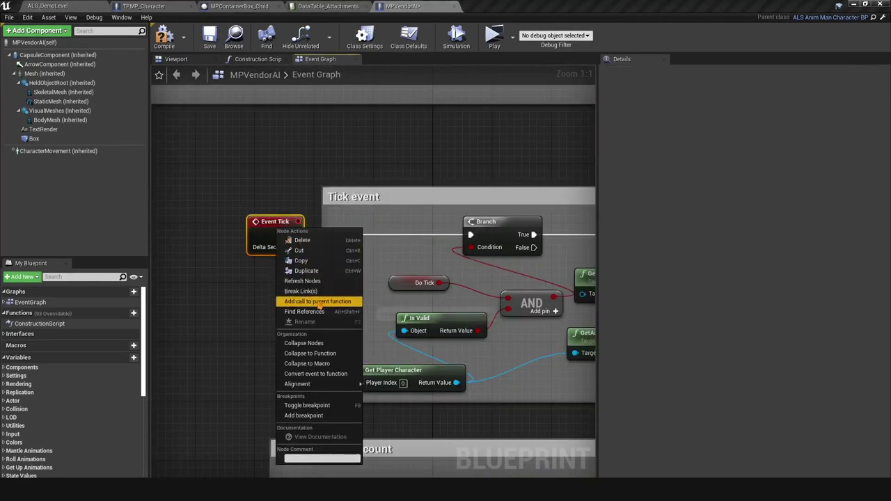
click(317, 300)
drag(271, 265, 351, 222)
drag(293, 237, 330, 237)
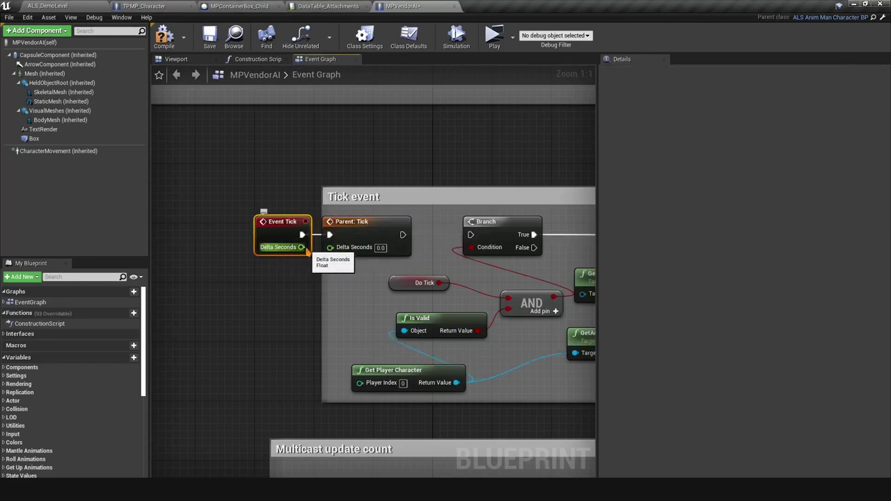
drag(390, 234, 419, 240)
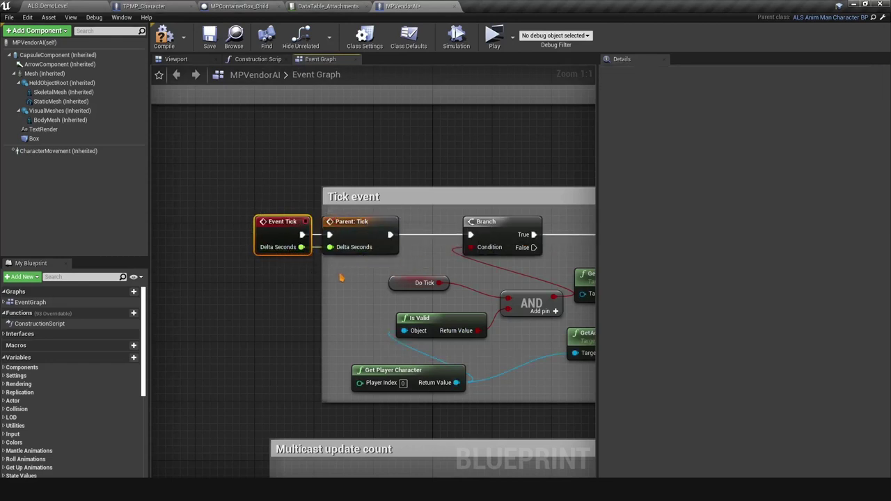
Step: Add a parent call to the Construction Script, wire it before the Set Text node, and compile and save the blueprint
right_drag(341, 278, 354, 21)
scroll(302, 155, down, 7)
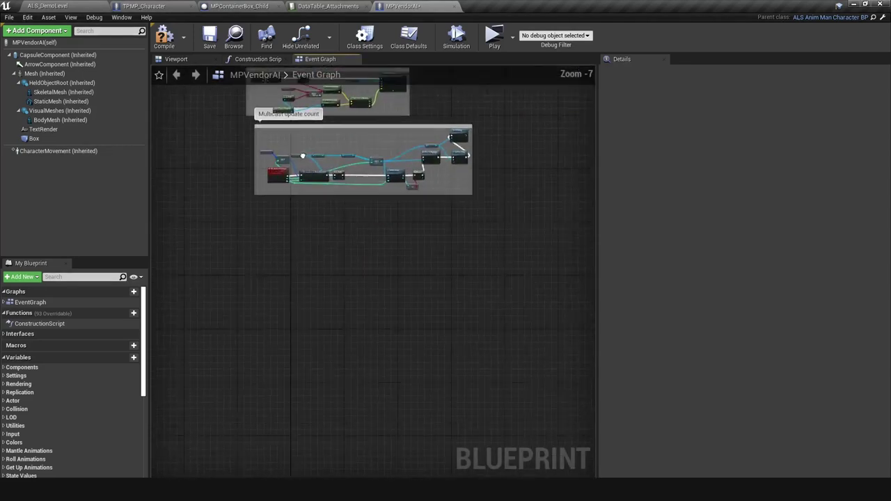
scroll(302, 155, up, 6)
click(258, 59)
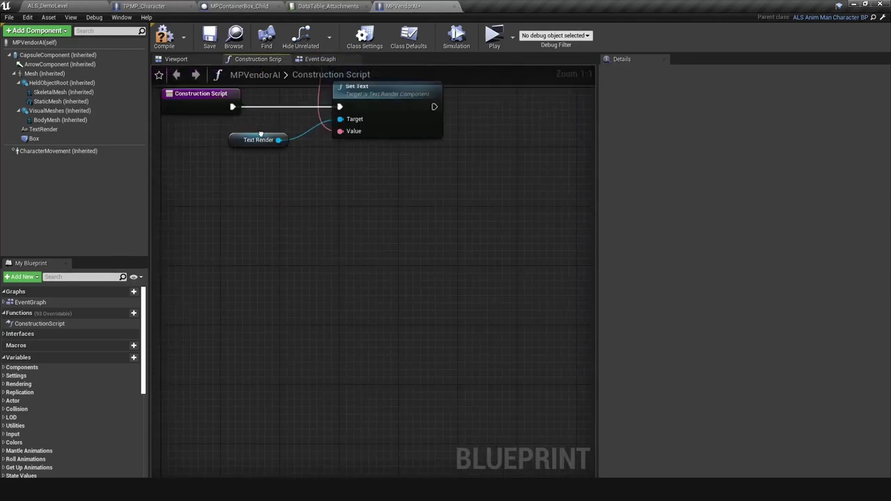
right_drag(261, 135, 342, 266)
right_click(265, 239)
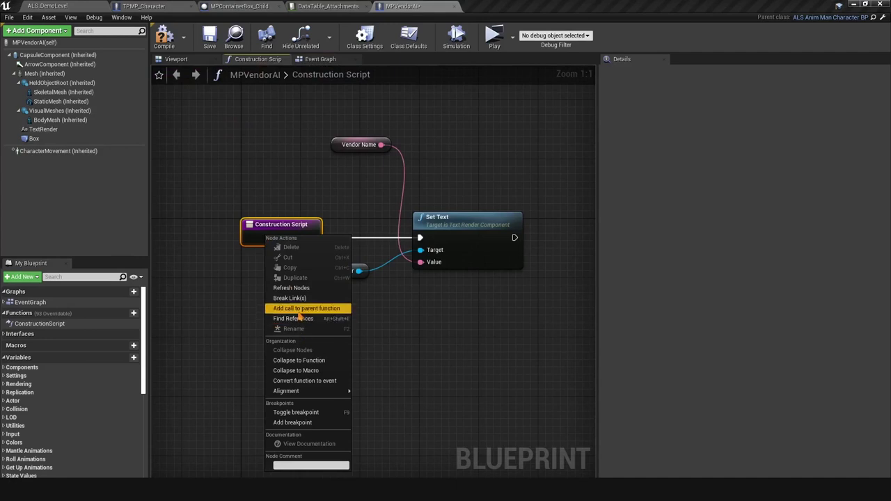
click(299, 309)
drag(291, 239, 209, 239)
click(258, 265)
drag(258, 266, 268, 244)
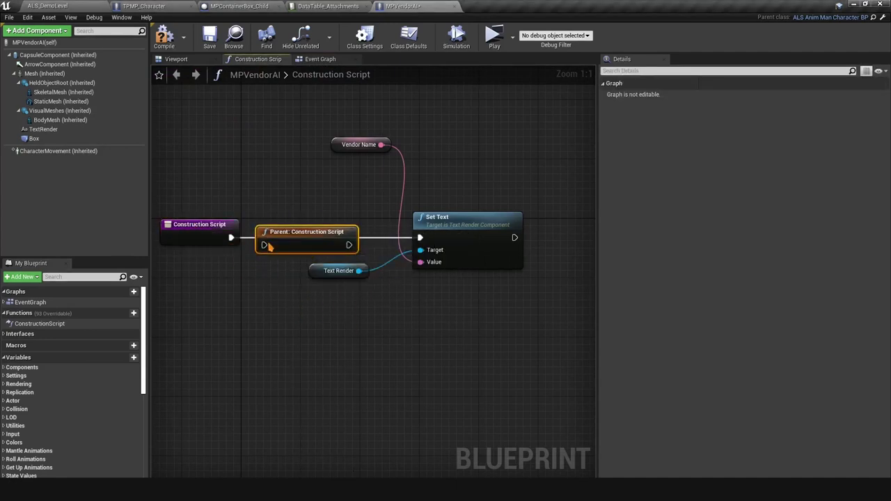
key(ctrl+s)
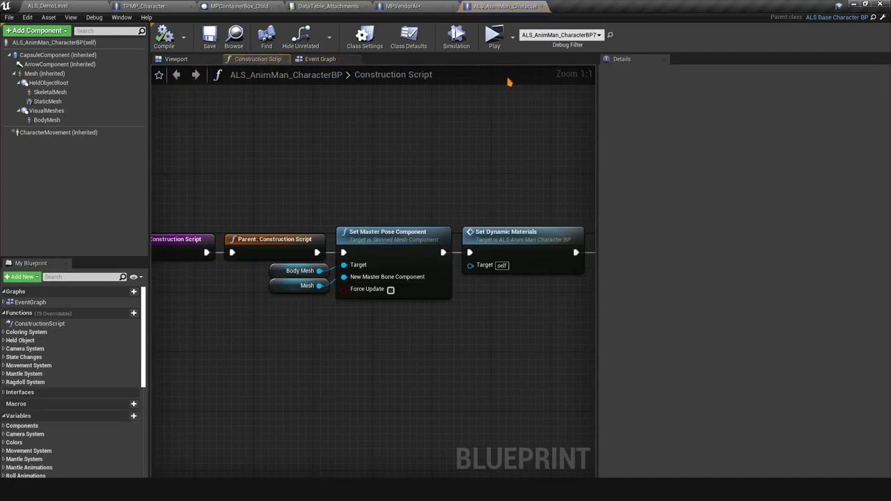
middle_click(492, 4)
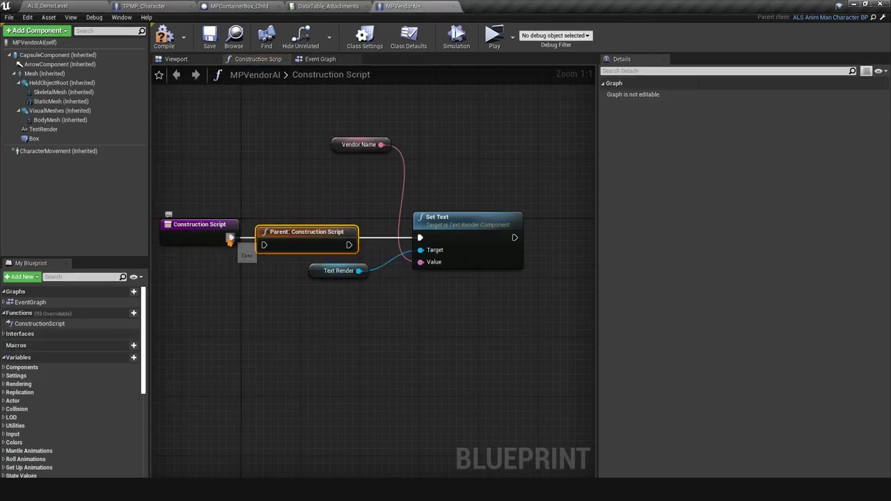
drag(328, 244, 421, 240)
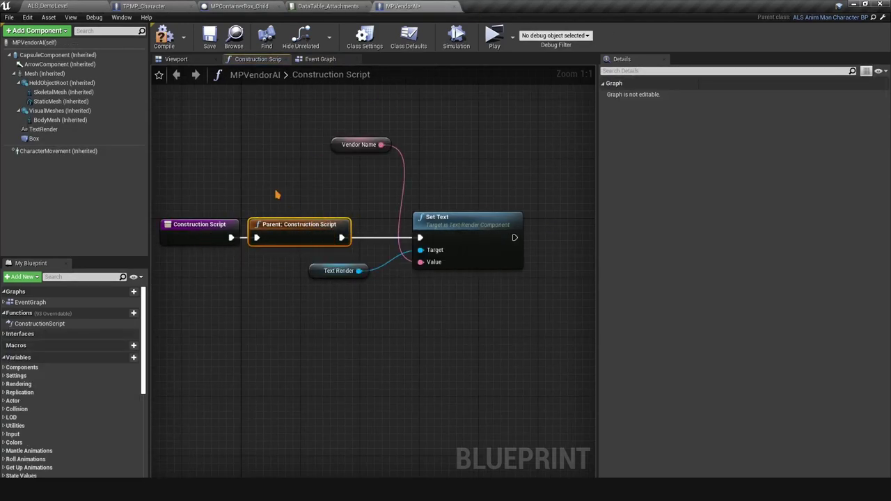
click(164, 39)
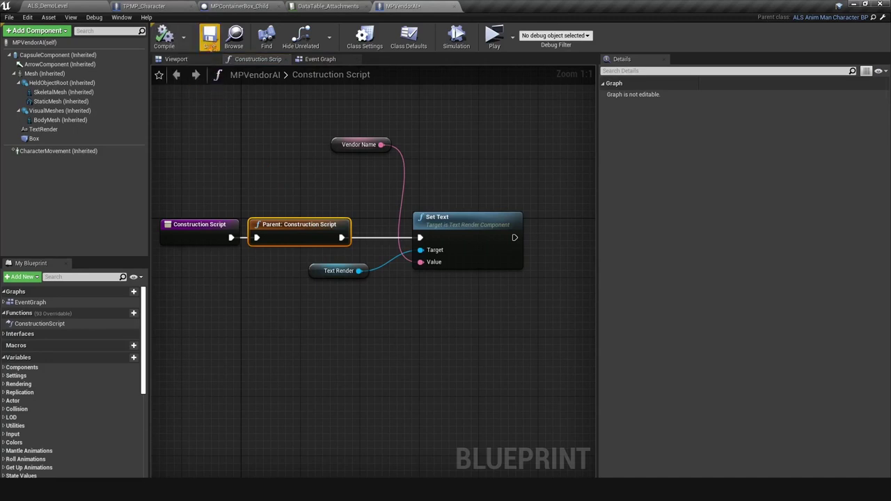
Step: In the class defaults, reset Replicate Movement to on, Net Priority to 3.0 and Generate Overlap Events During Level Streaming to on
click(365, 36)
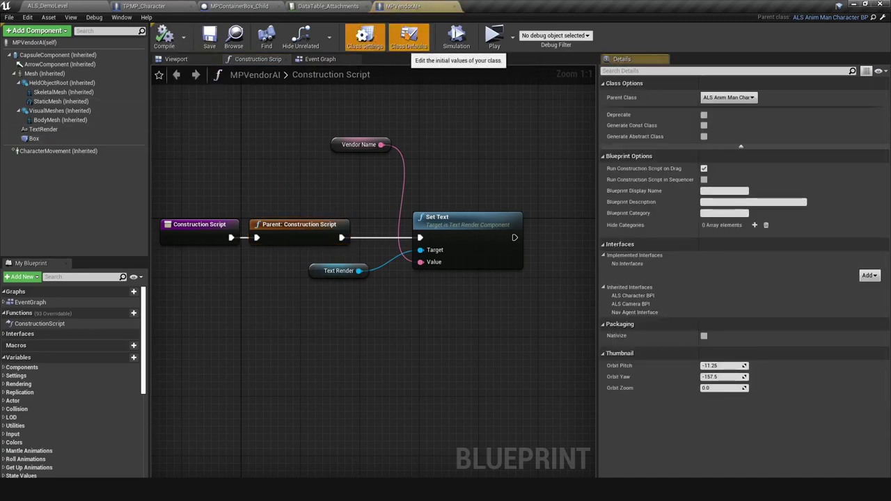
click(408, 36)
scroll(731, 171, down, 5)
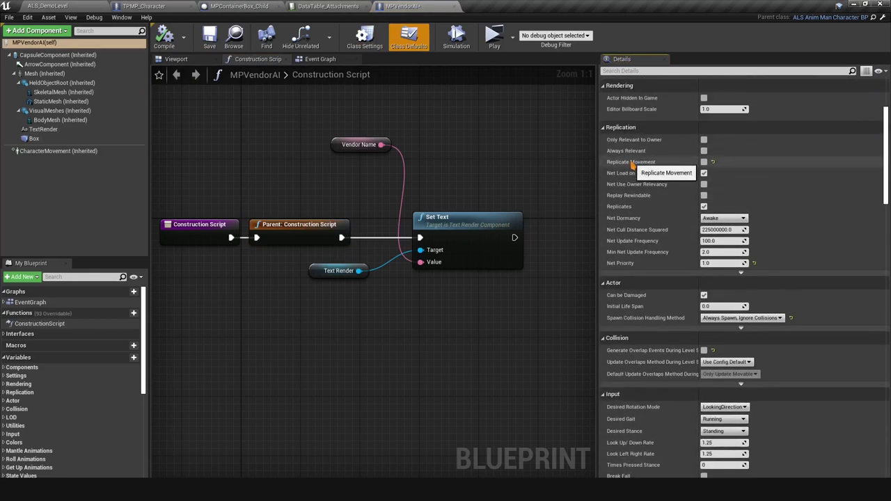
click(714, 162)
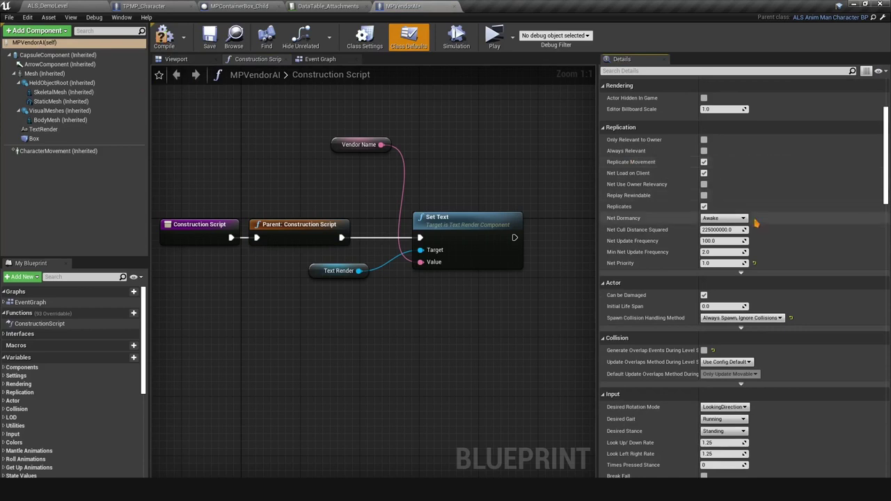
scroll(755, 267, down, 1)
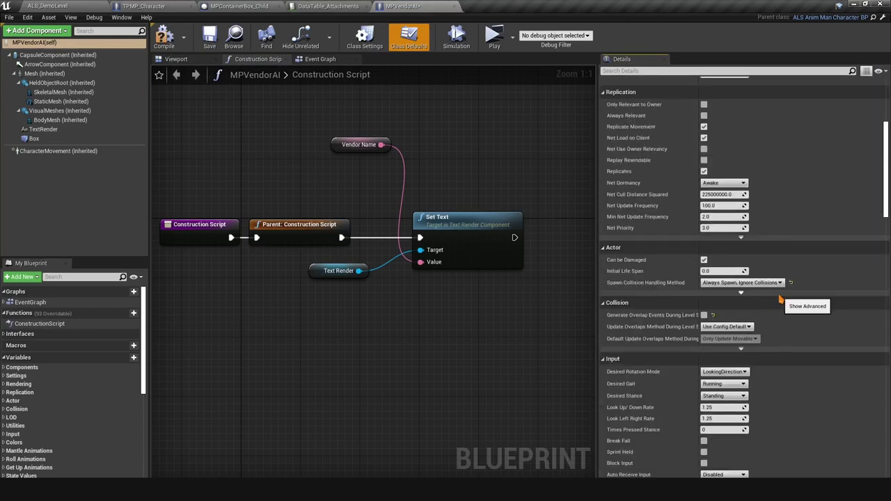
scroll(731, 295, down, 2)
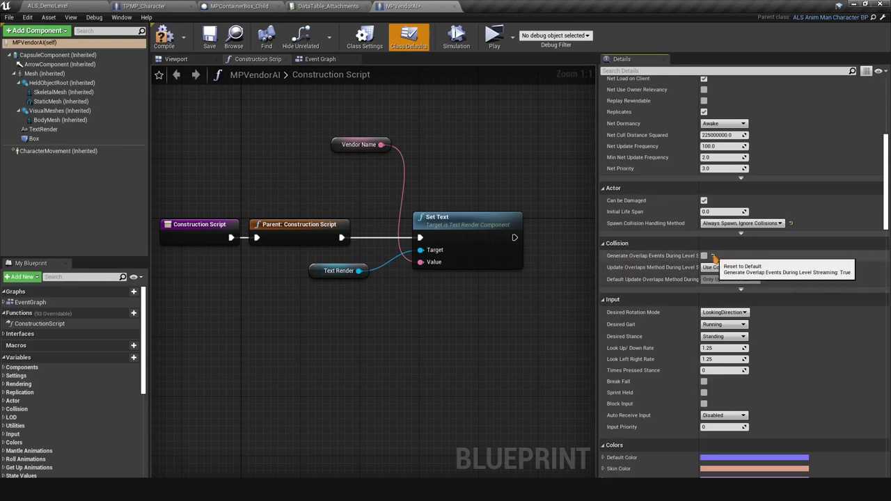
click(713, 257)
scroll(713, 257, down, 10)
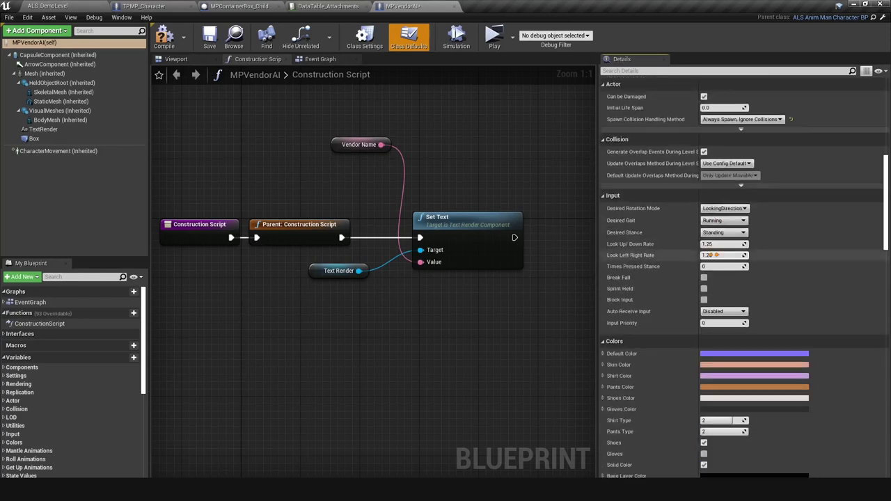
scroll(613, 229, up, 3)
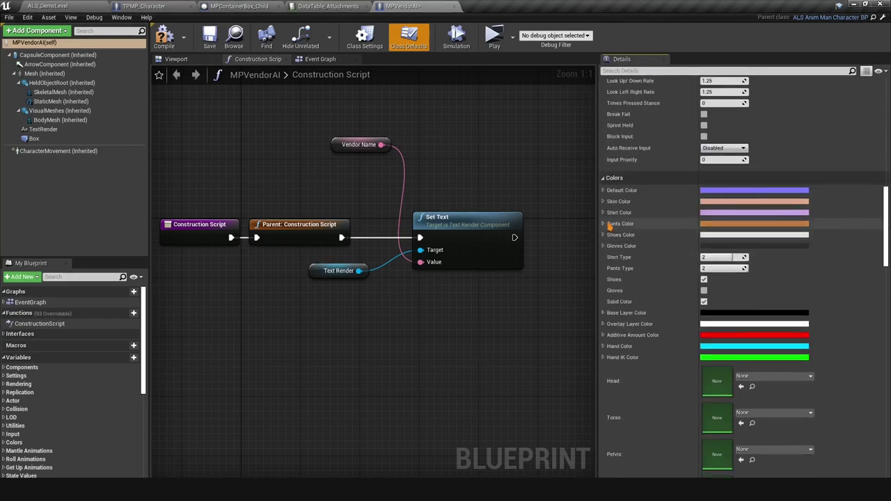
click(605, 179)
scroll(643, 241, down, 10)
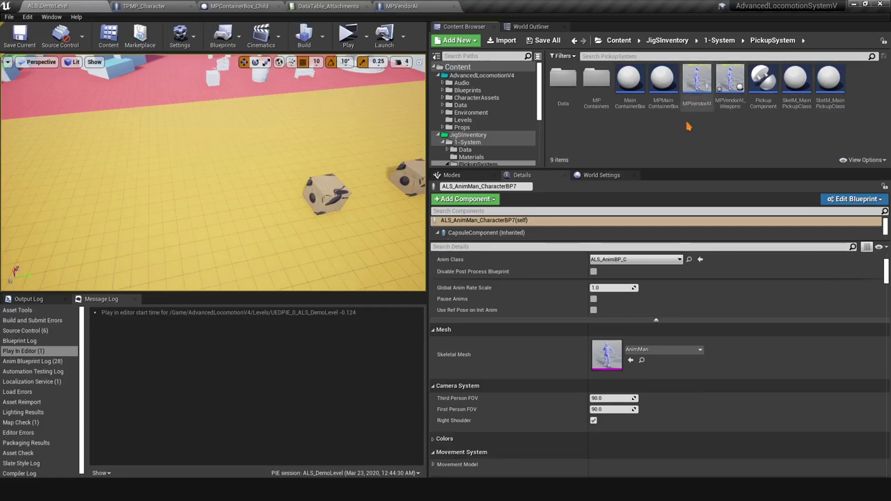
Step: Open the MPVendorAI_Weapons blueprint from the PickupSystem folder, widen its class defaults and add three elements to the Vendor Items array
click(730, 82)
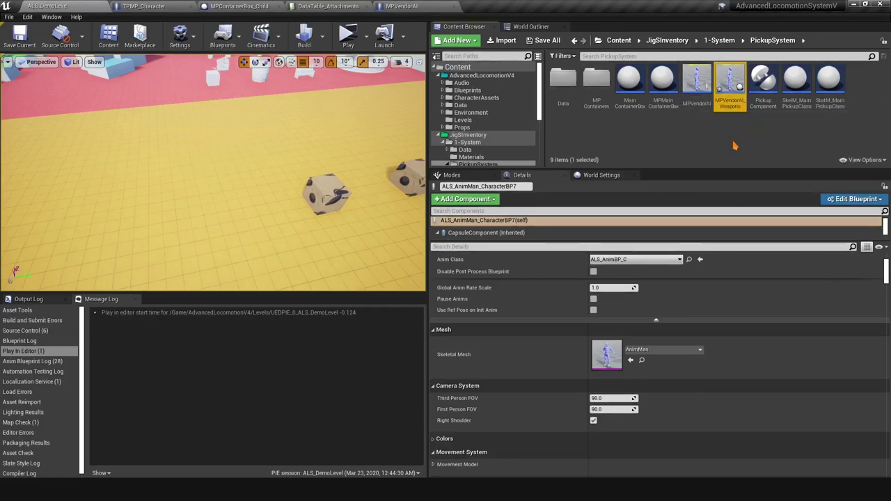
double_click(726, 101)
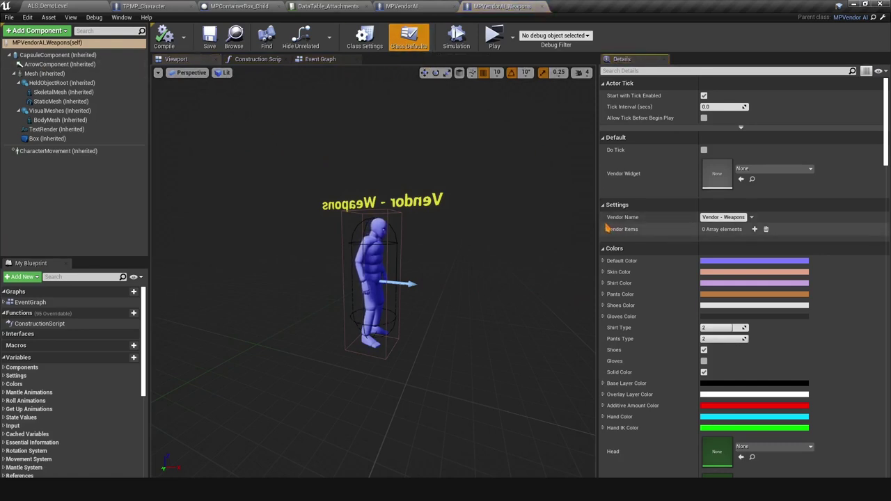
drag(596, 222, 489, 223)
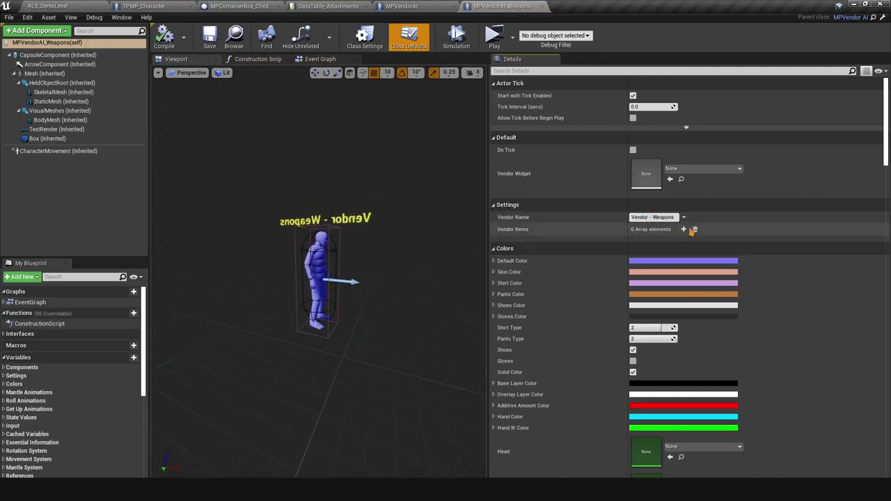
click(683, 229)
click(684, 229)
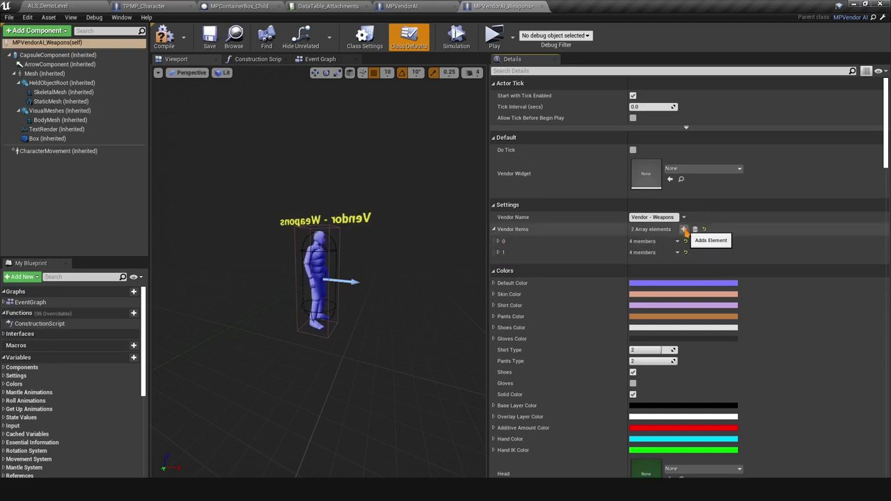
click(683, 229)
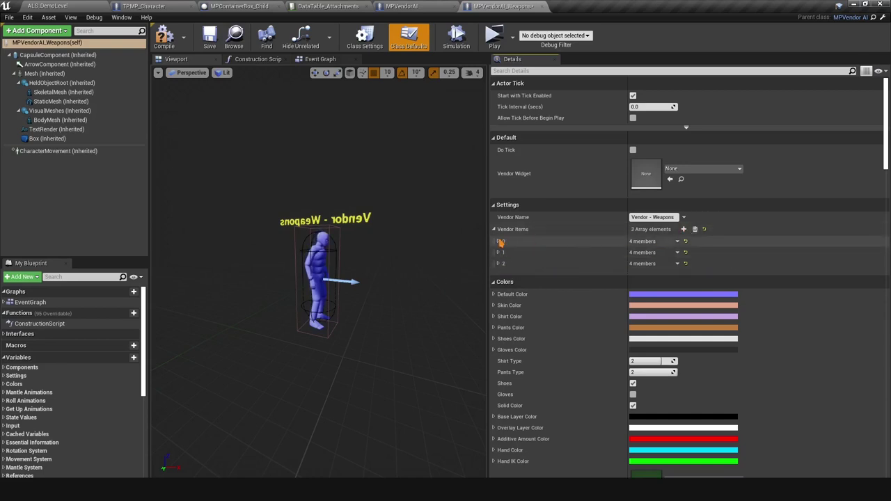
Step: Locate the data table used by the first vendor item and examine the weapon row names in DataTable_Weapons
click(498, 241)
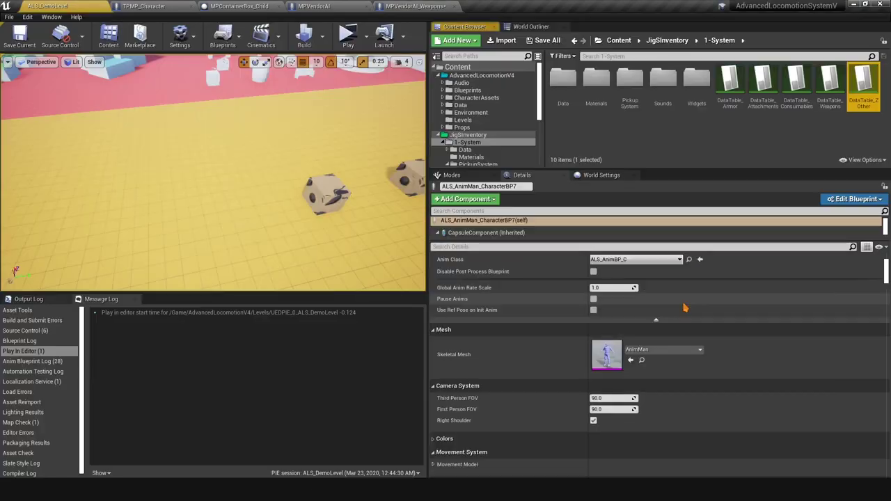
click(681, 304)
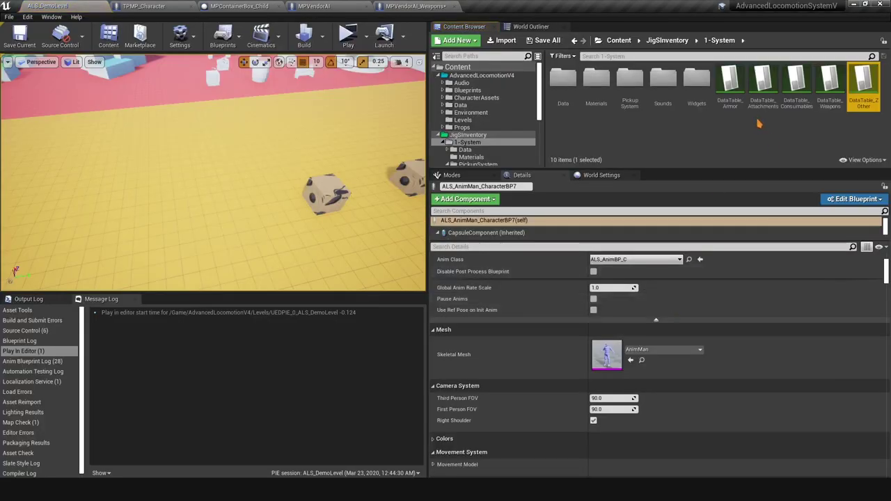
double_click(829, 90)
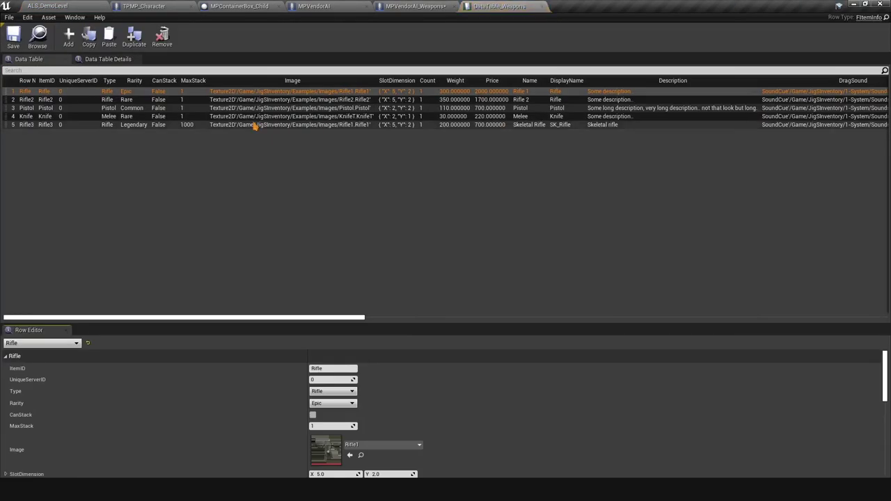
click(30, 100)
click(34, 93)
click(33, 101)
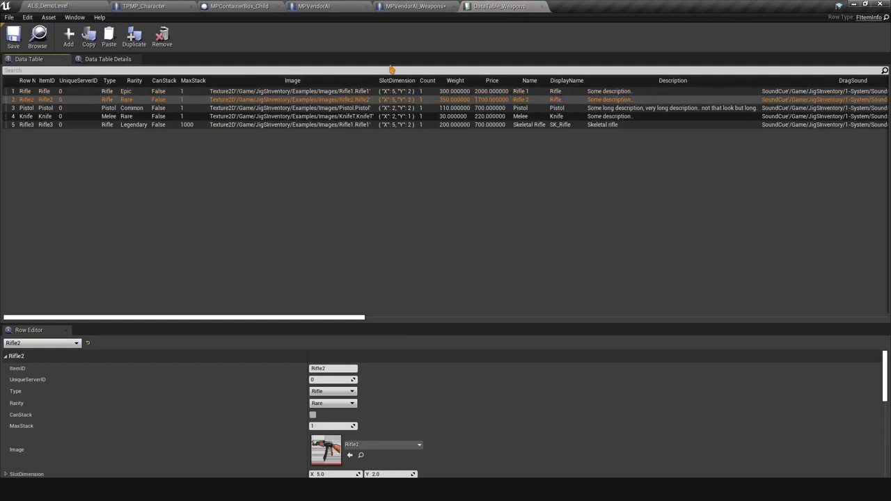
click(79, 111)
Step: In MPVendorAI_Weapons, set the IDs of the three vendor items to Rifle, Rifle2 and Pistol
click(415, 6)
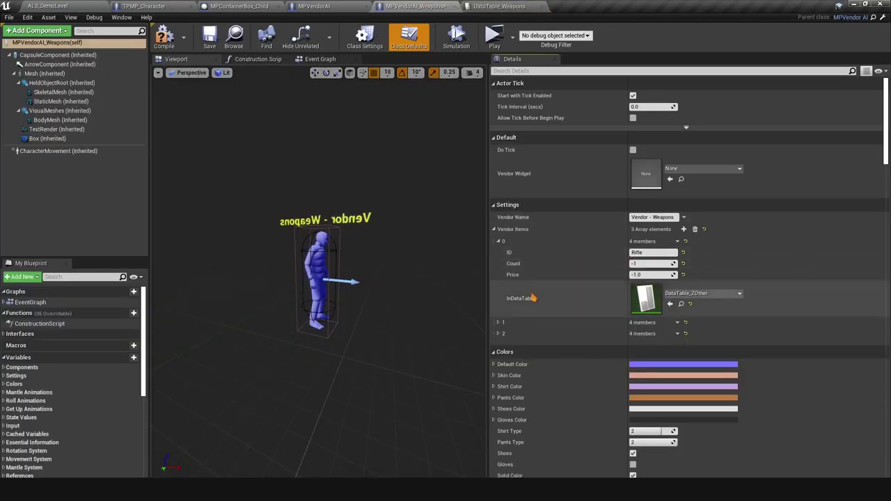
click(498, 322)
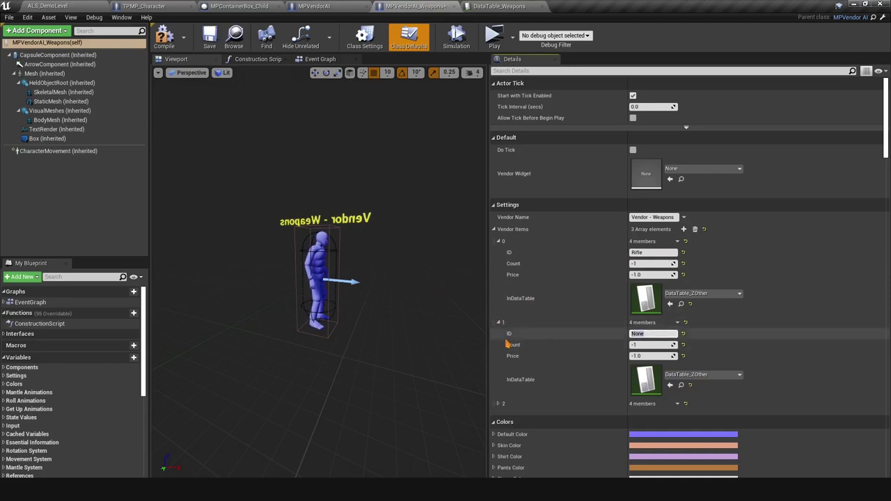
click(499, 404)
scroll(500, 408, down, 3)
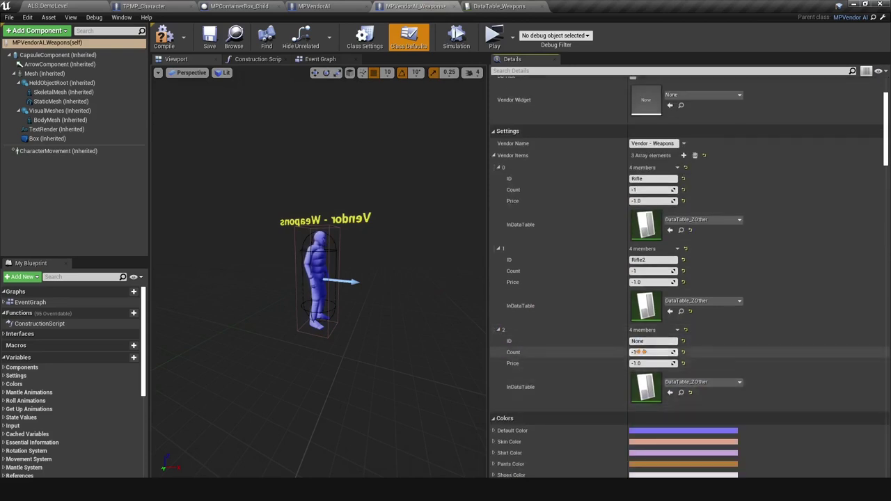
click(653, 340)
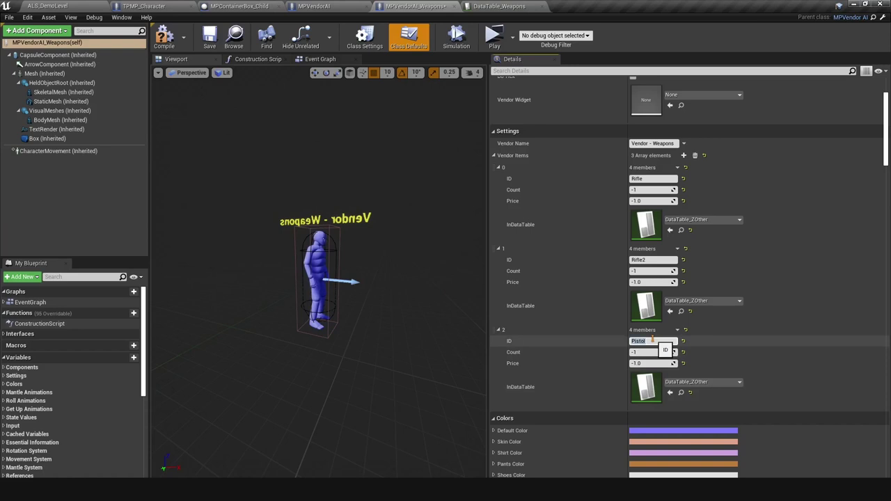
Step: Set InDataTable to DataTable_Weapons for all three vendor items
click(703, 220)
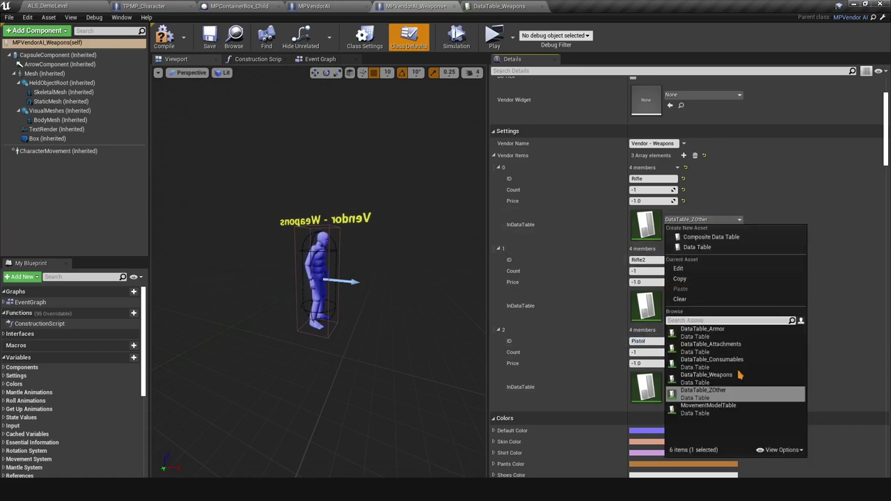
click(710, 377)
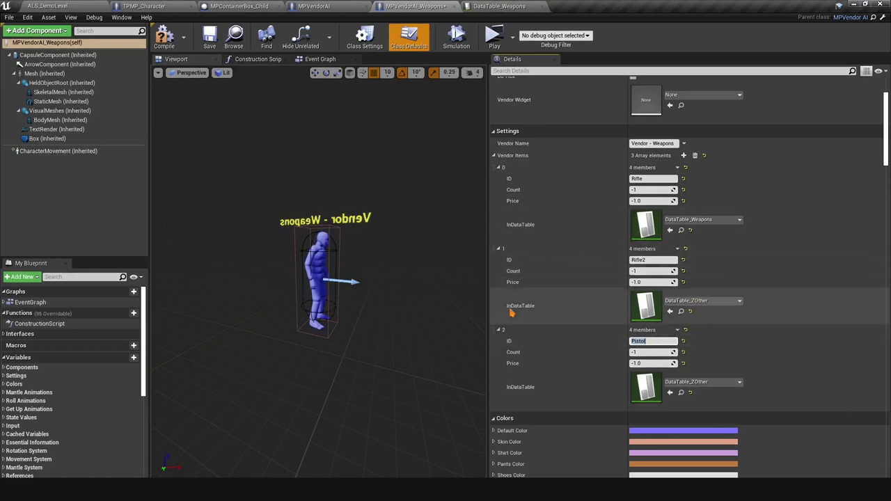
click(713, 301)
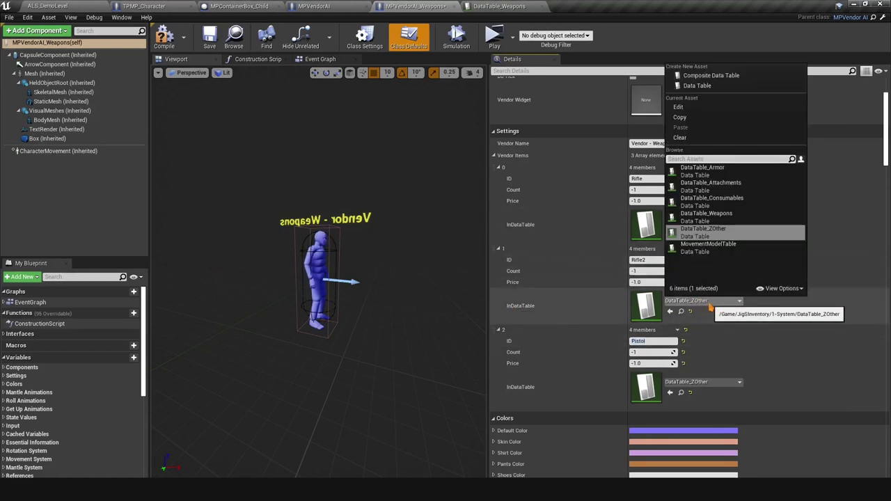
click(721, 218)
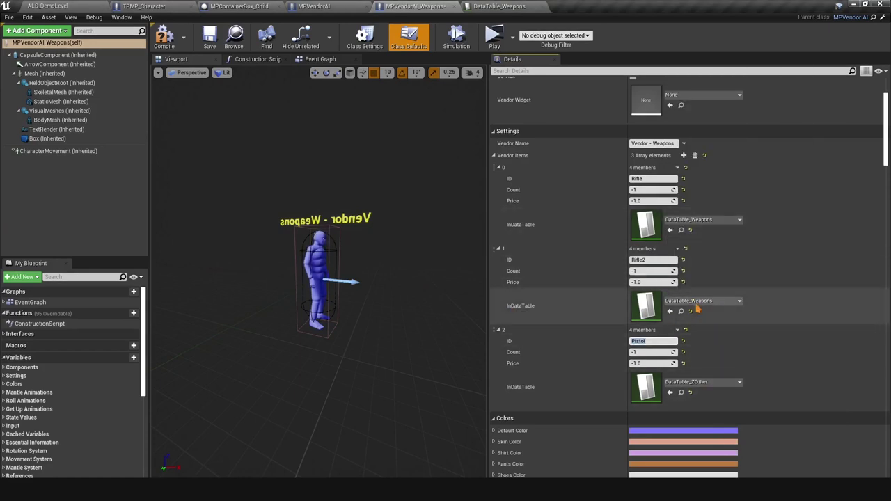
click(710, 382)
click(706, 297)
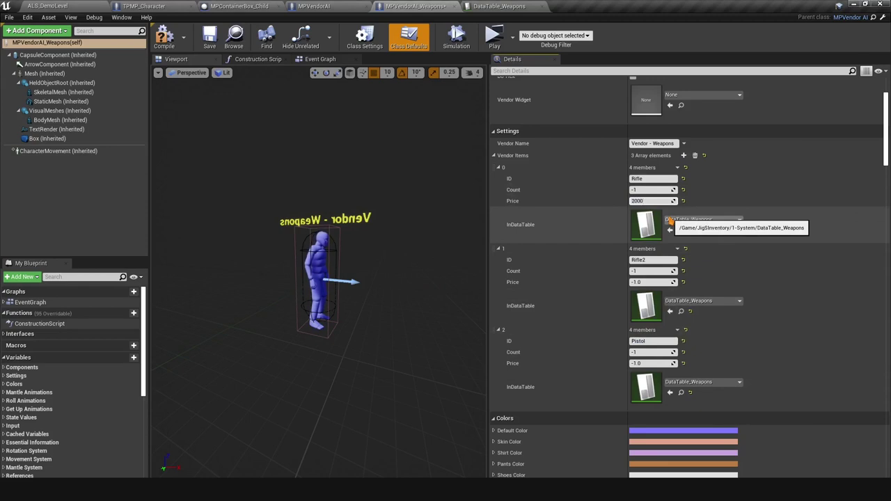
Step: Set the vendor prices to 2000 for Rifle, 1800 for Rifle2 and 750 for Pistol, and compile and save the blueprint
click(647, 282)
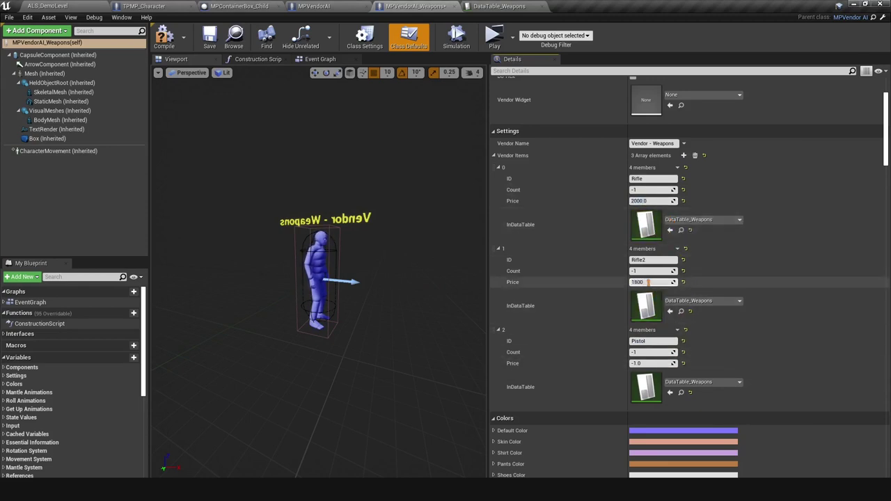
click(656, 363)
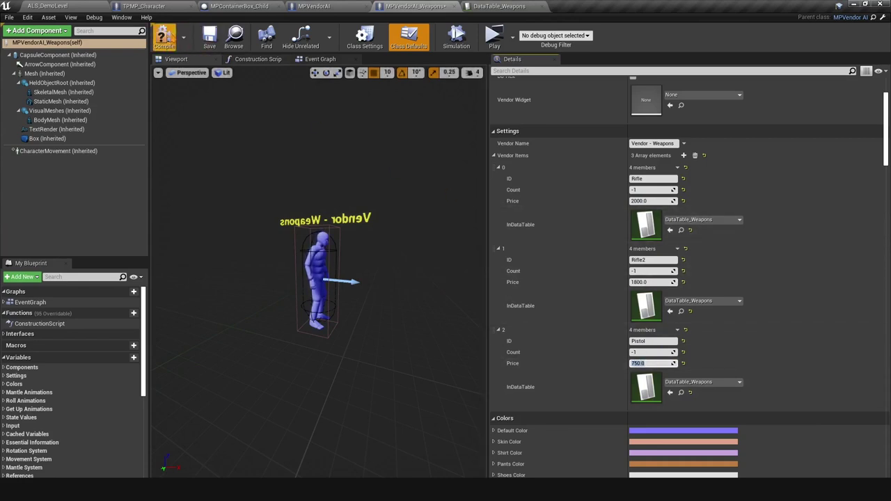
click(208, 39)
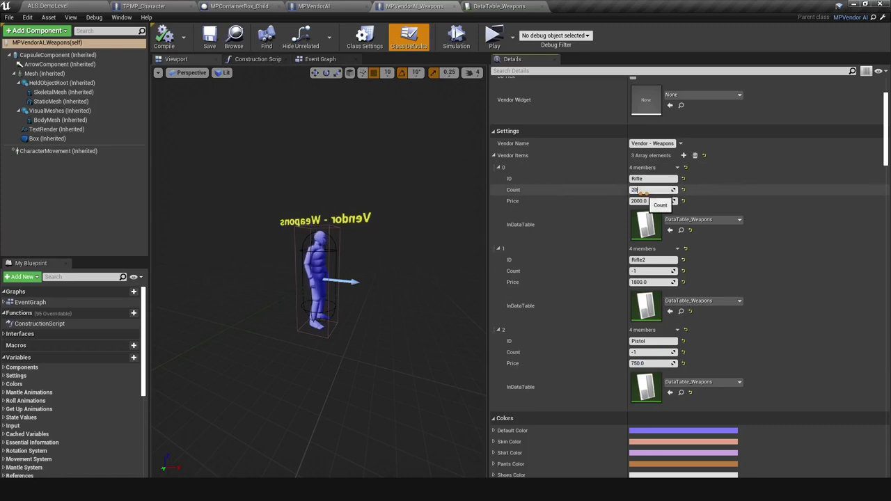
Step: Set the vendor item counts to 200 for Rifle, 150 for Rifle2 and 120 for Pistol, and compile and save
click(652, 271)
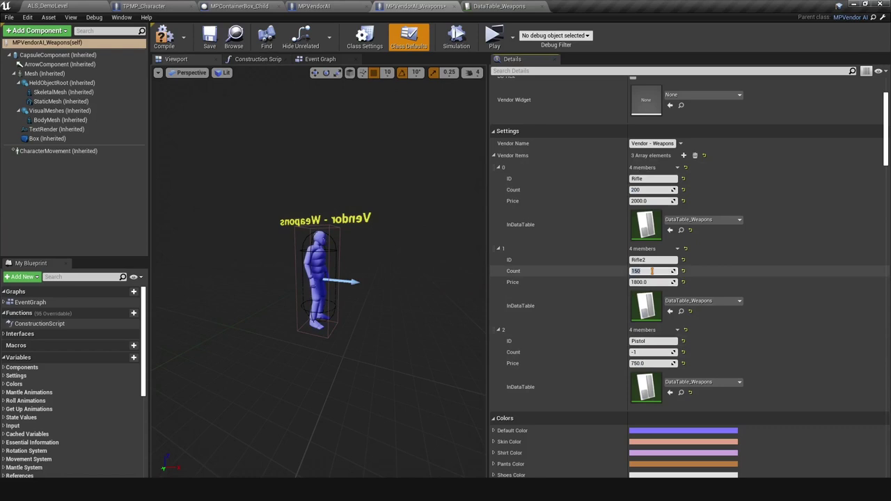
click(664, 352)
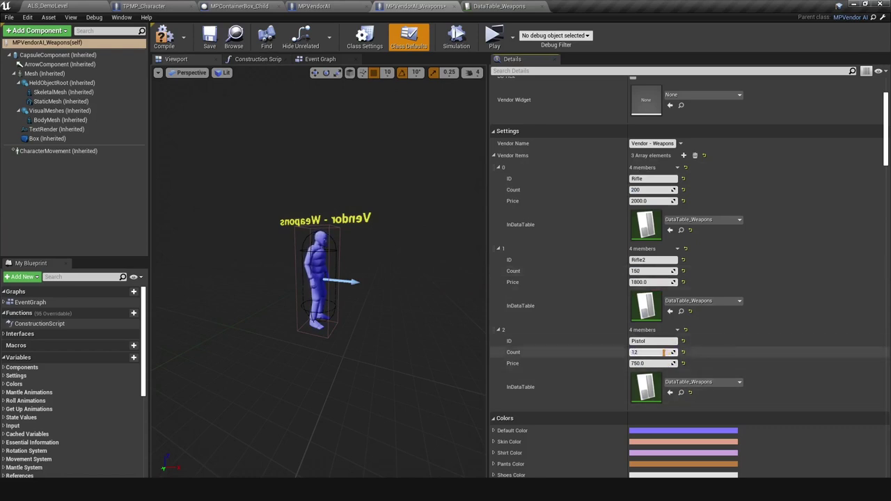
key(Return)
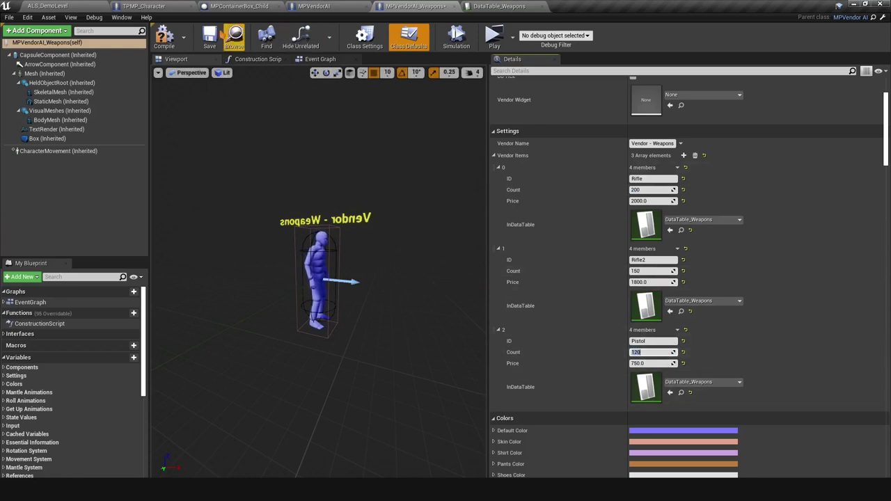
click(209, 36)
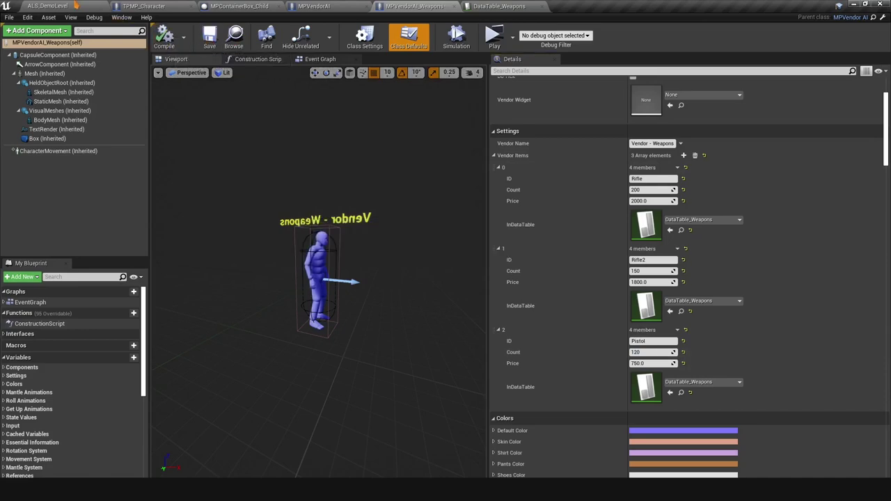
Step: Place MPVendorAI_Weapons from the PickupSystem folder on the yellow floor of ALS_DemoLevel, beside the loot boxes, and rotate it
click(77, 5)
double_click(629, 80)
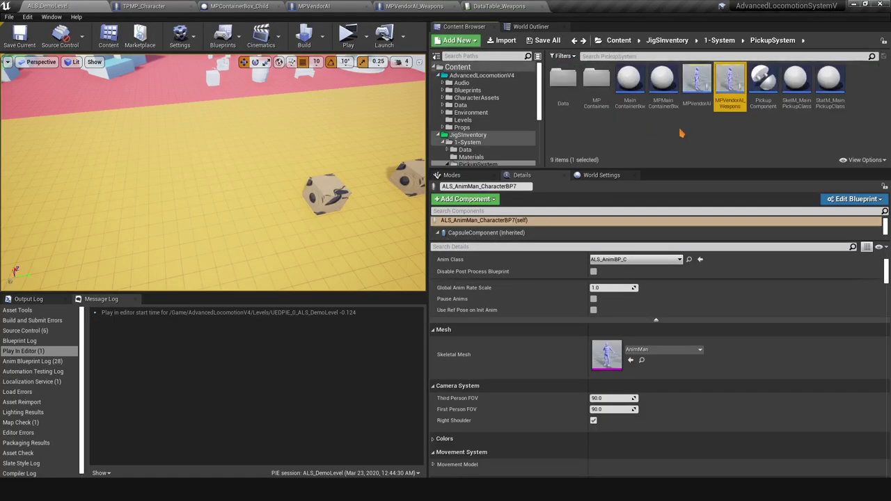
click(729, 98)
drag(731, 97, 181, 179)
key(e)
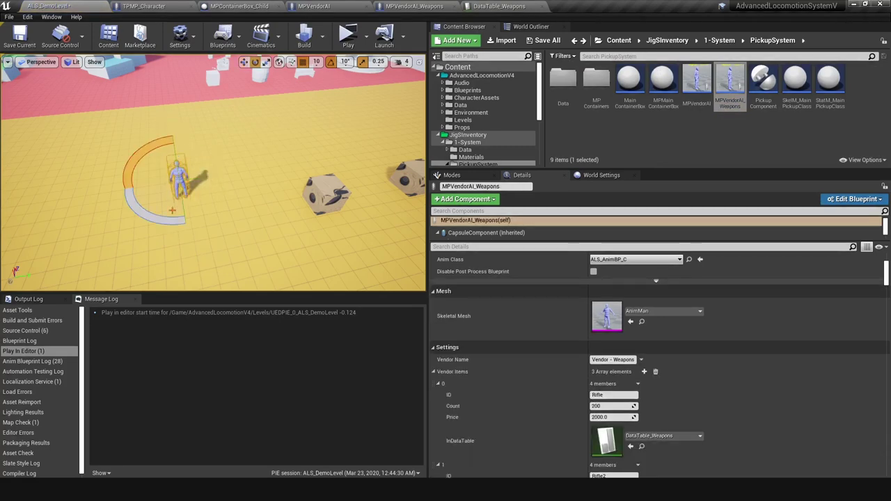
drag(152, 217, 219, 221)
drag(173, 240, 173, 240)
Step: Start a maximized game preview, run the character up to the weapons vendor and open its inventory
click(348, 36)
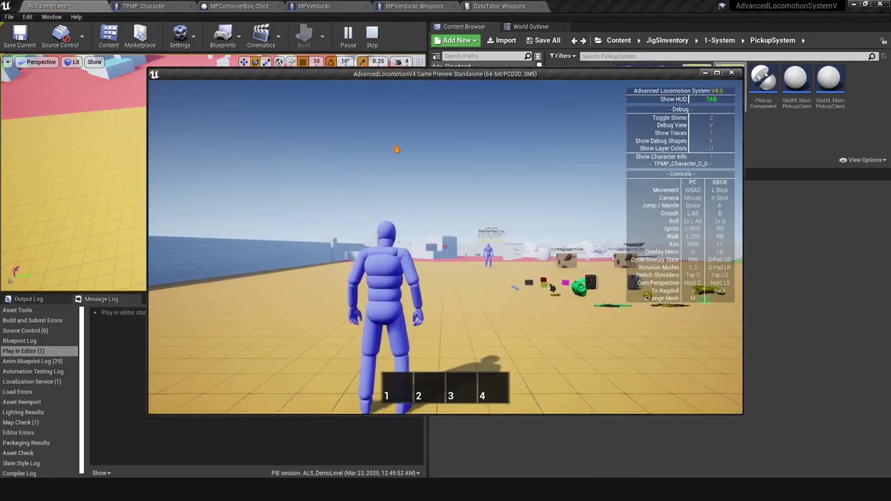
click(715, 73)
key(w)
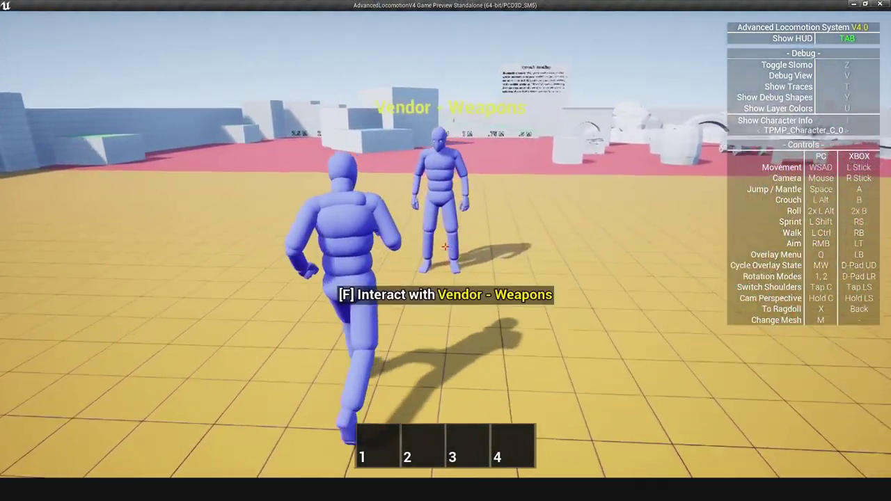
key(f)
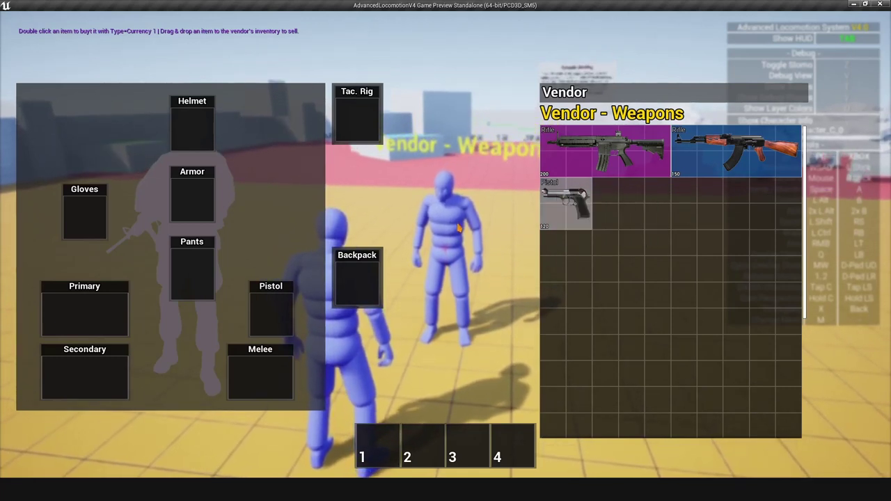
Step: Check the pistol's details, try to buy it from the vendor, and leave the vendor by backing the character away
mouse_move(576, 210)
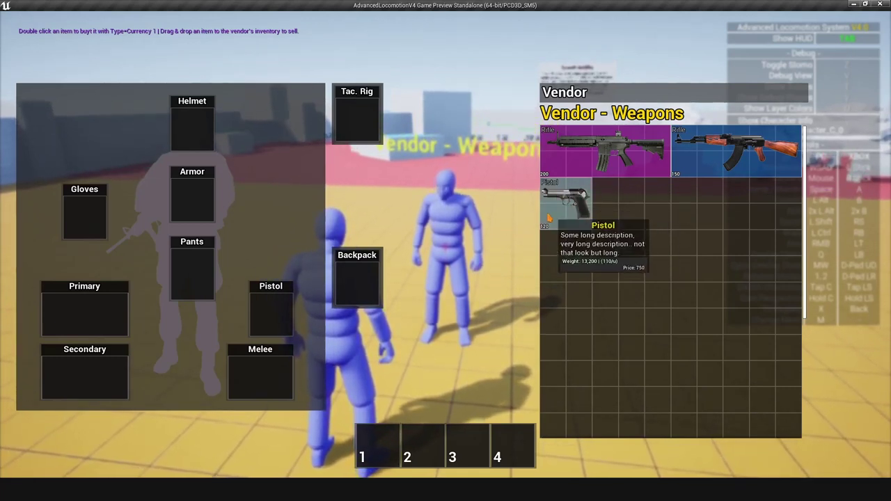
double_click(571, 211)
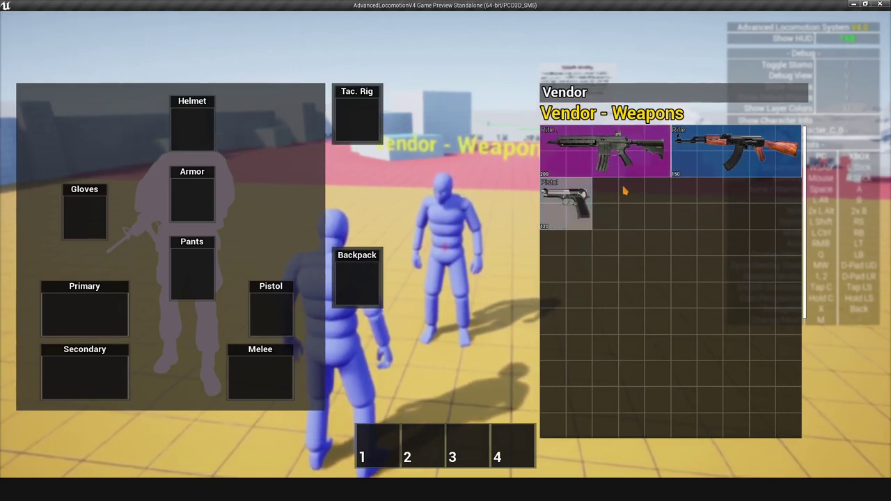
key(s)
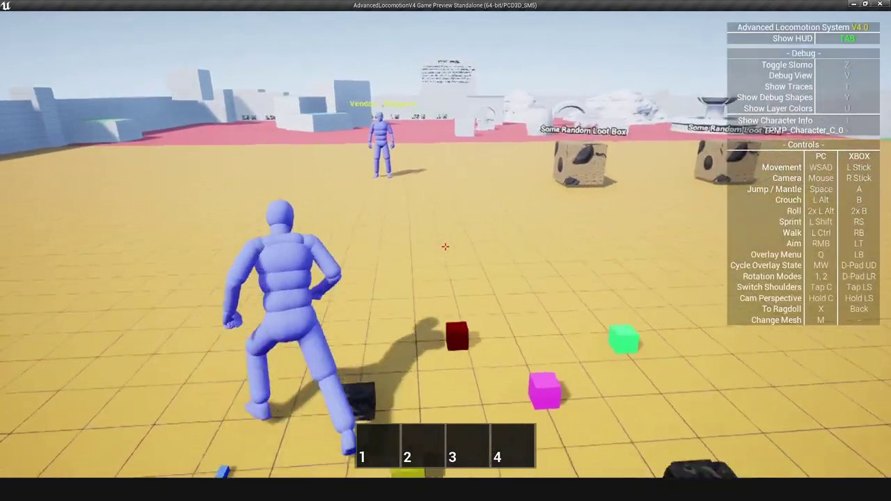
Step: Stop the game preview, open the MPVendorAI blueprint and filter its class defaults by "aico"
key(Escape)
double_click(696, 82)
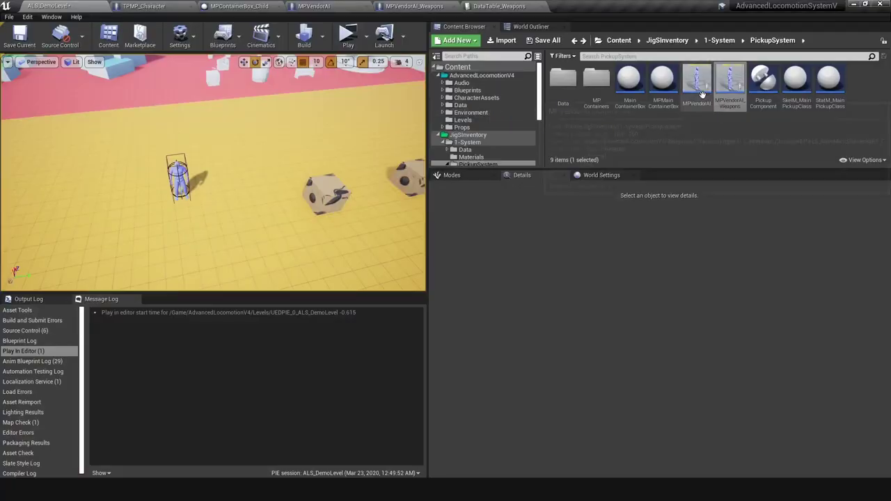
click(176, 58)
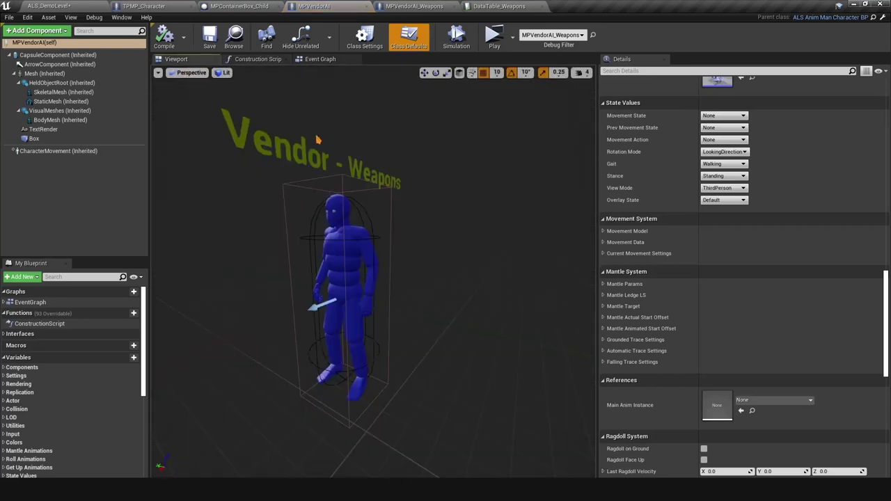
click(634, 71)
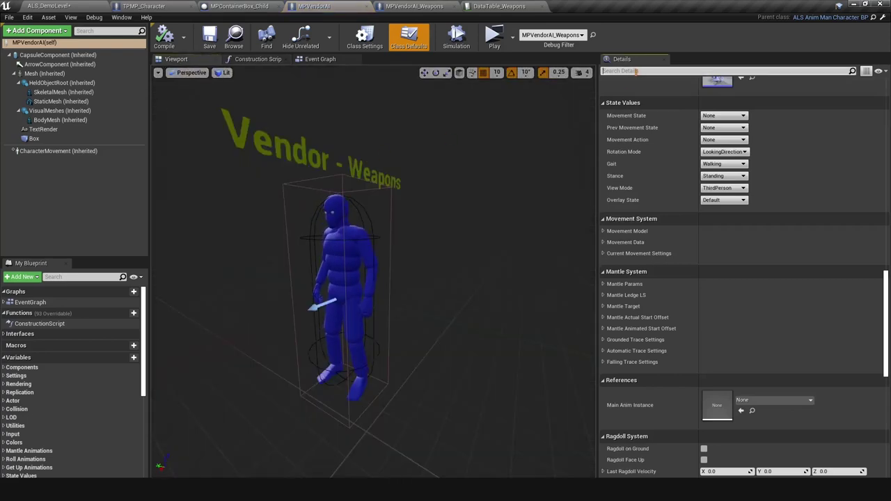
text(aico)
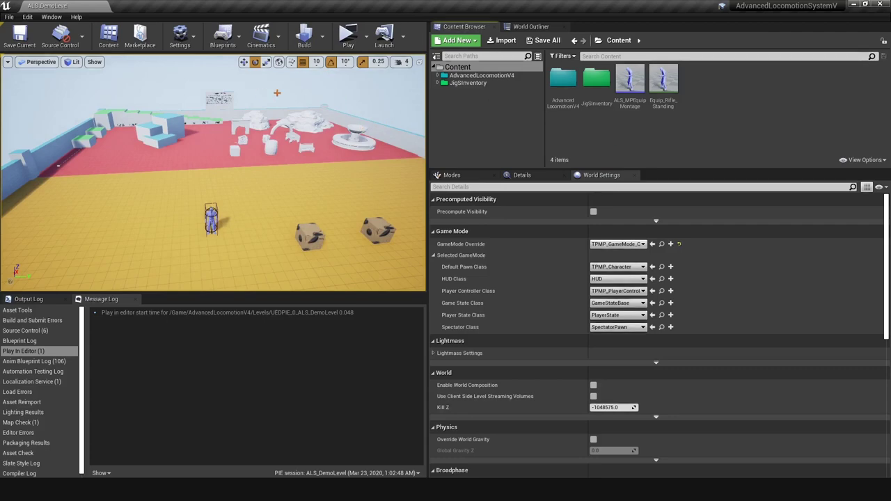
Step: Enable Run Dedicated Server, launch the game in a new editor window and end that preview
click(367, 43)
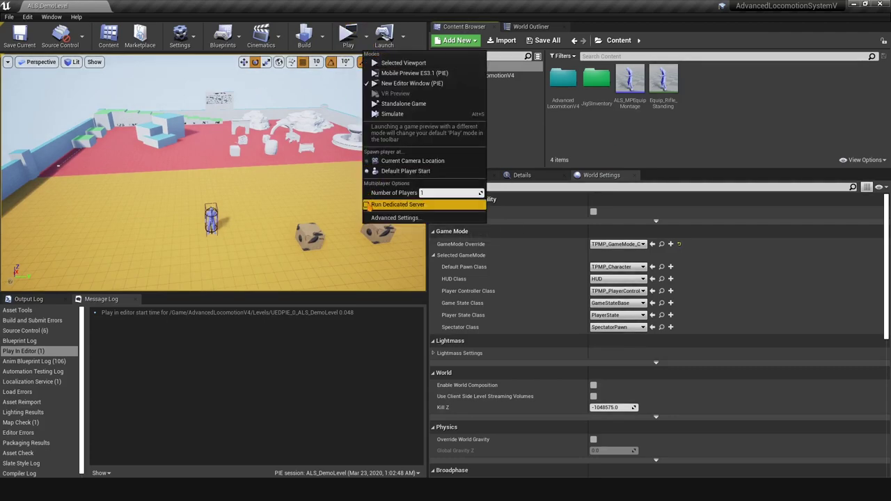
click(412, 83)
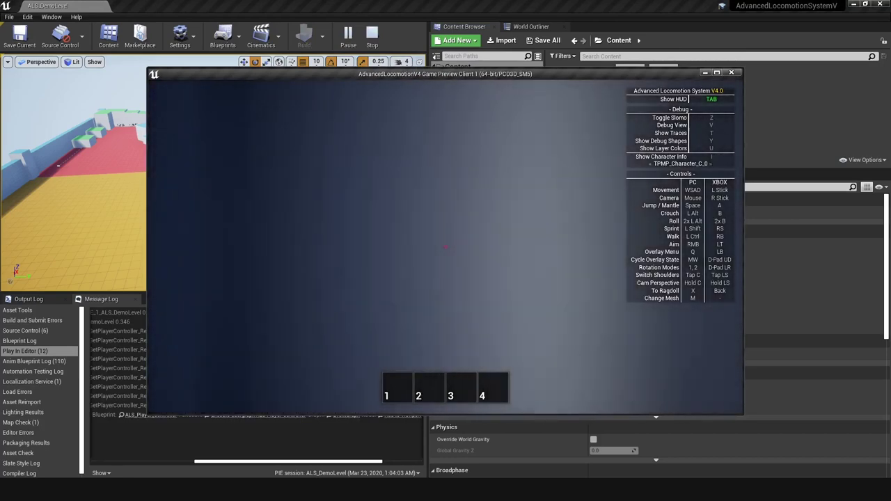
key(Escape)
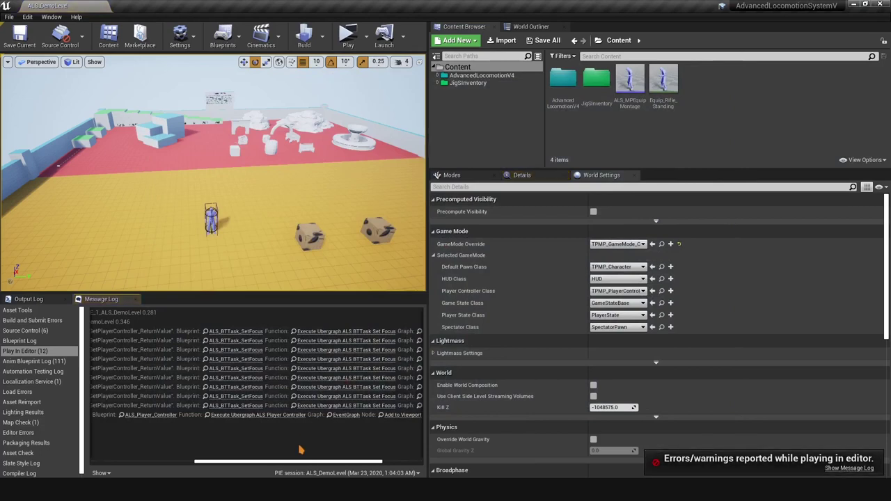
Step: Examine the Play In Editor runtime errors in the message log and open the SetFocus node of ALS_BTTask_SetFocus they refer to
drag(312, 465, 384, 472)
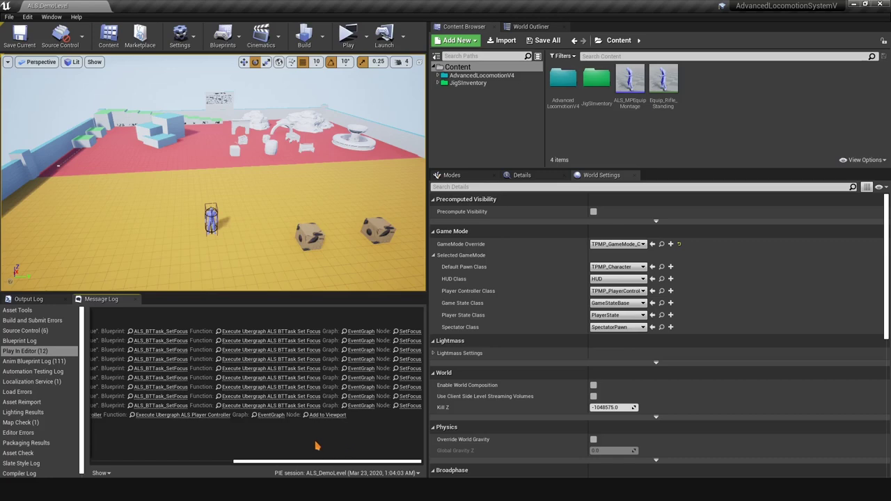
drag(307, 464, 156, 466)
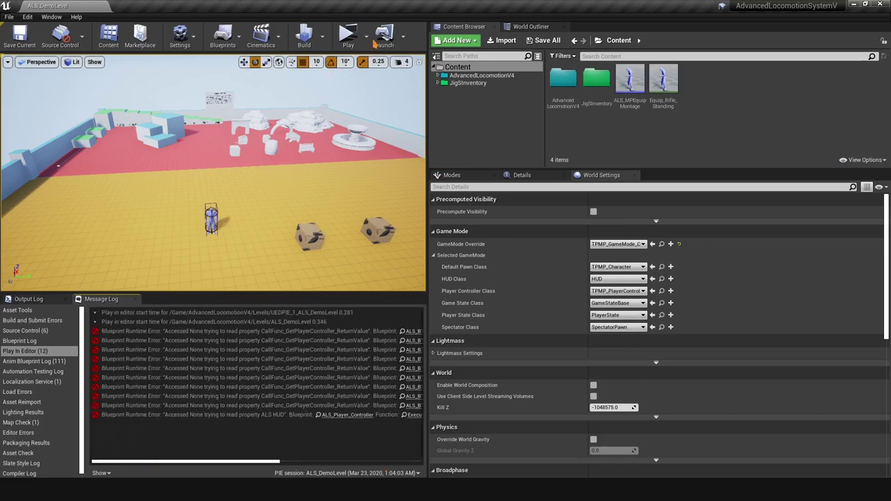
click(366, 39)
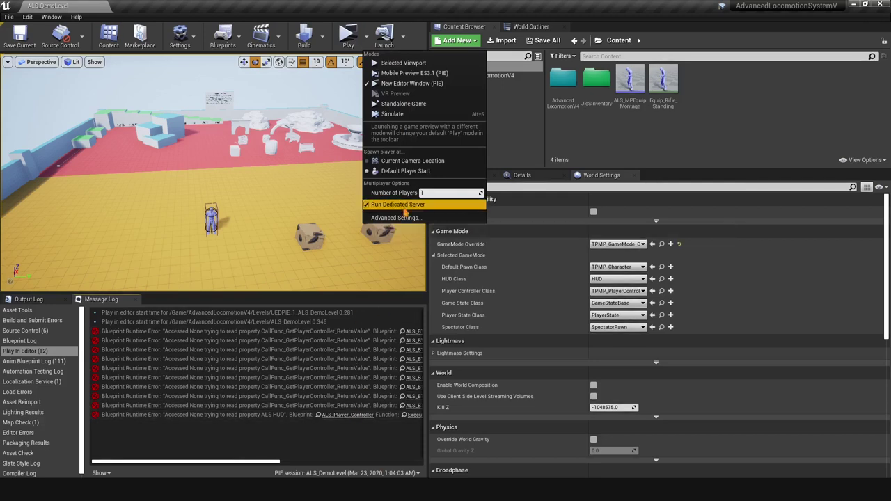
click(351, 464)
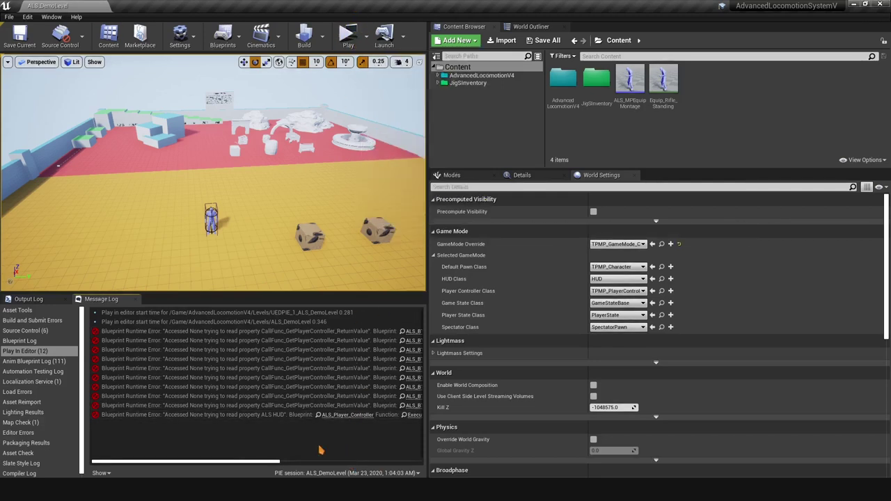
drag(258, 463, 265, 465)
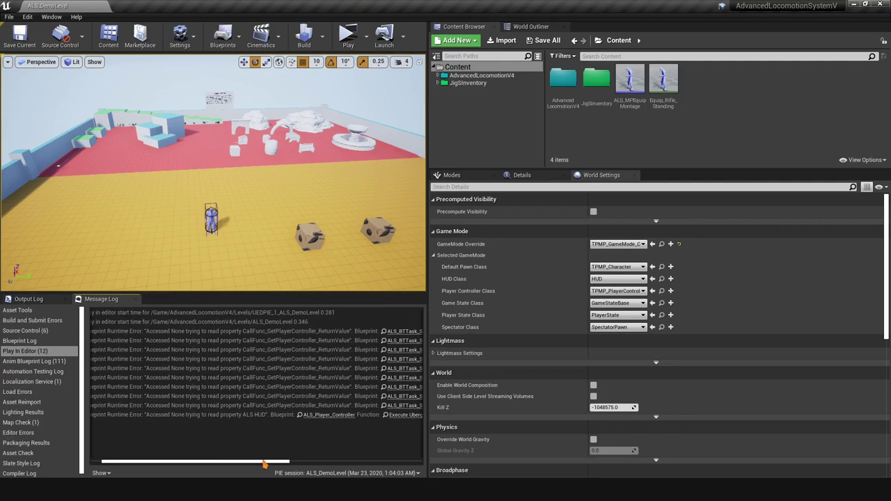
drag(276, 465, 418, 464)
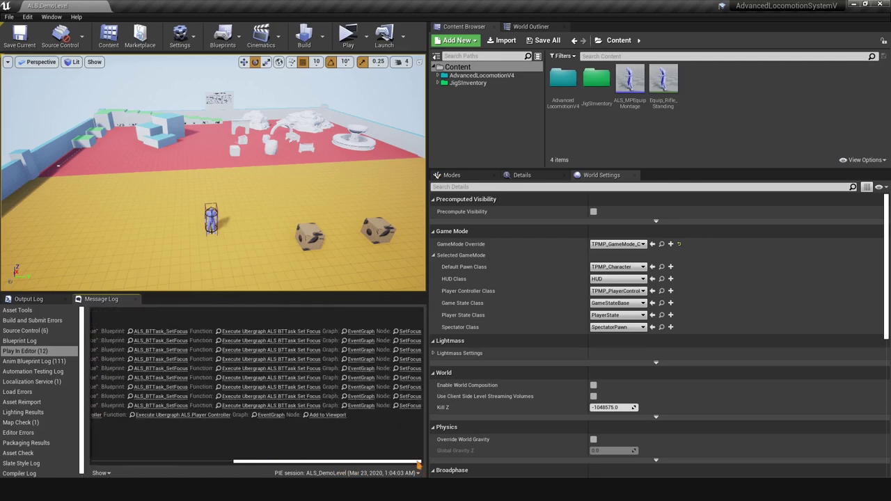
click(409, 340)
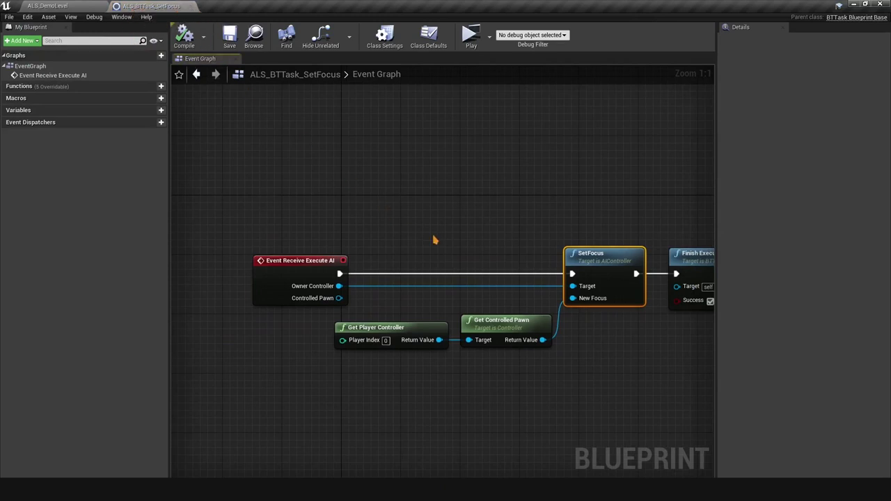
Step: Shift the Get Player Controller node aside and add an Is Valid check on its return value
right_drag(479, 256, 414, 248)
drag(338, 381, 312, 360)
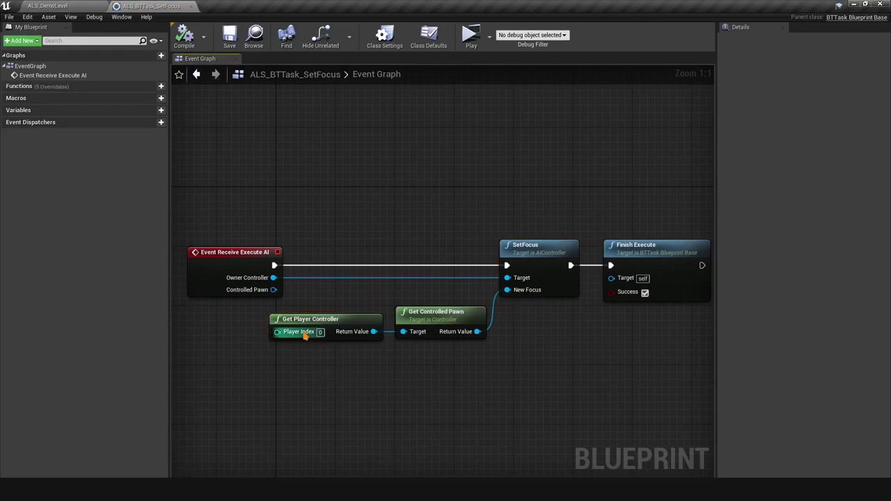
mouse_move(345, 319)
mouse_down()
mouse_move(270, 319)
mouse_move(335, 307)
mouse_up()
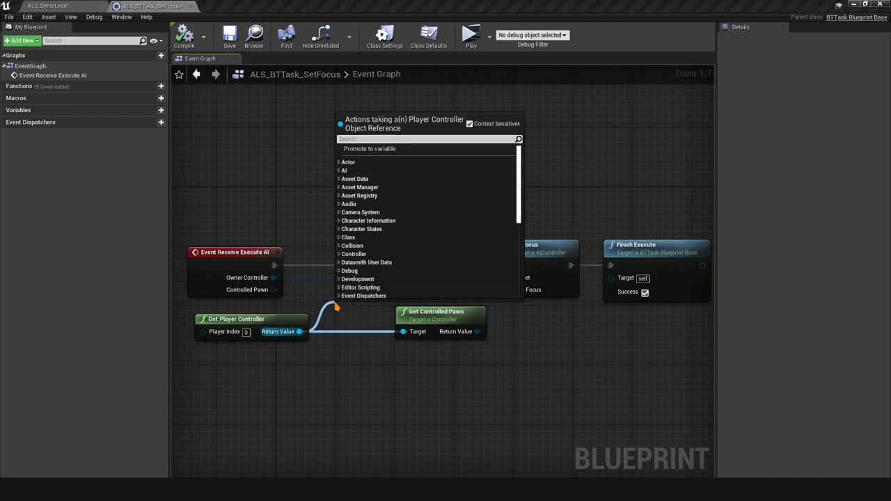
text(isvalid)
key(Return)
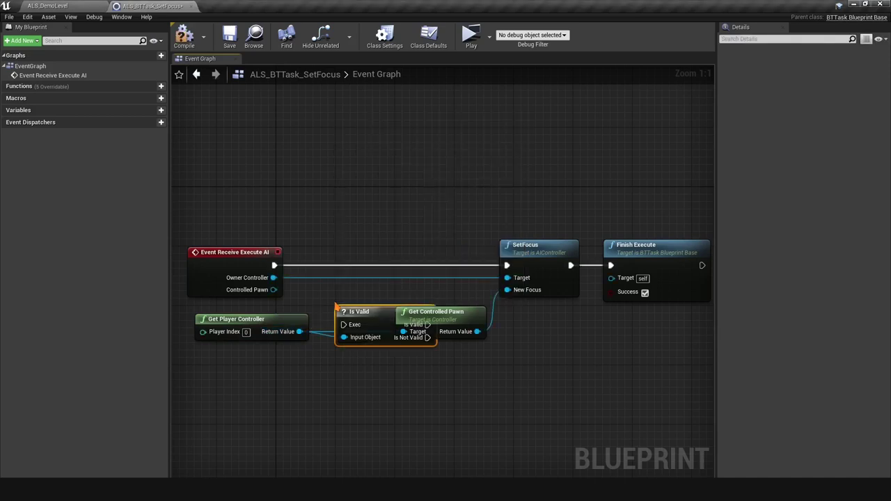
Step: Run Event Receive Execute AI through Is Valid into SetFocus, tidy the nodes, and compile and close ALS_BTTask_SetFocus
drag(337, 304, 322, 247)
drag(274, 265, 328, 265)
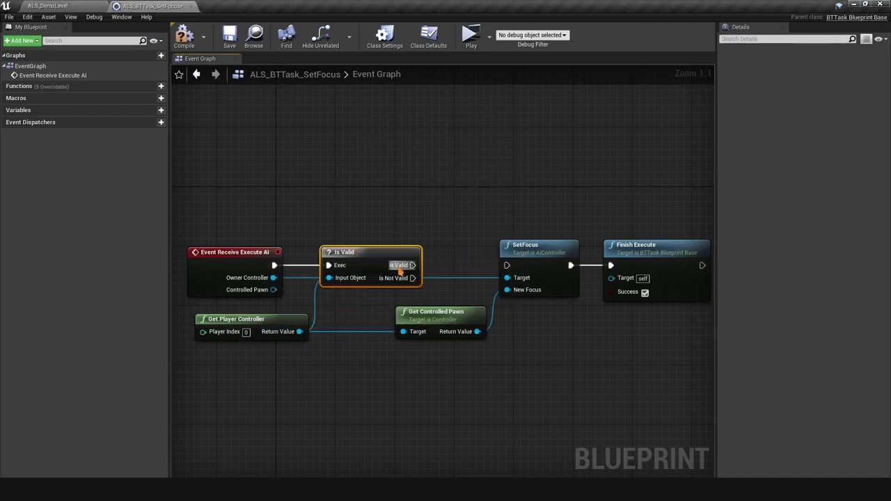
drag(400, 269, 506, 265)
mouse_move(351, 260)
mouse_down()
mouse_move(359, 260)
mouse_move(352, 256)
mouse_up()
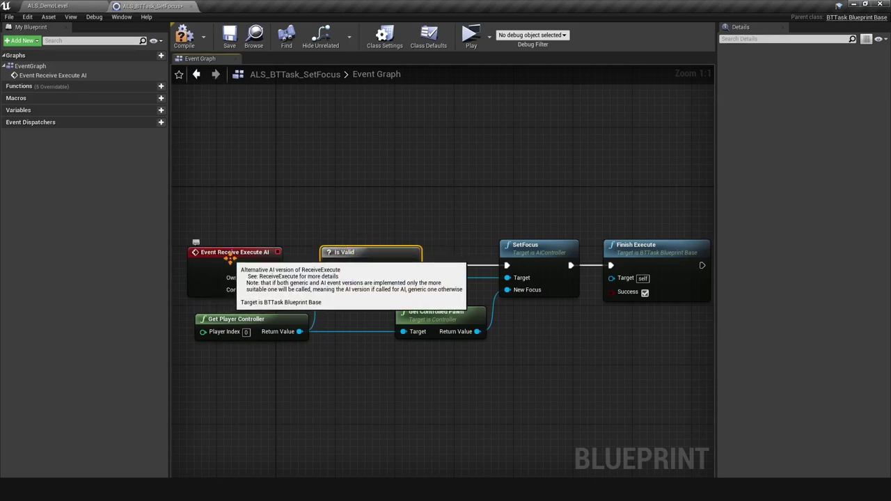
mouse_move(254, 319)
mouse_down()
mouse_move(274, 320)
mouse_move(265, 320)
mouse_up()
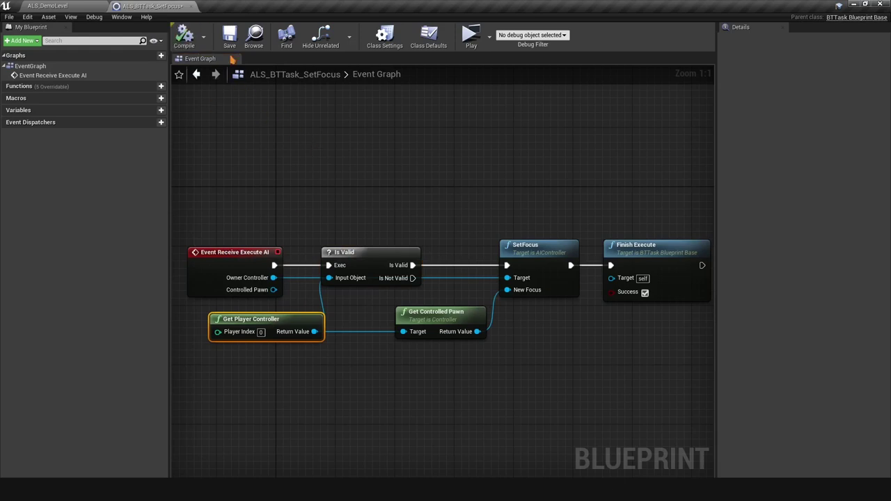
click(185, 36)
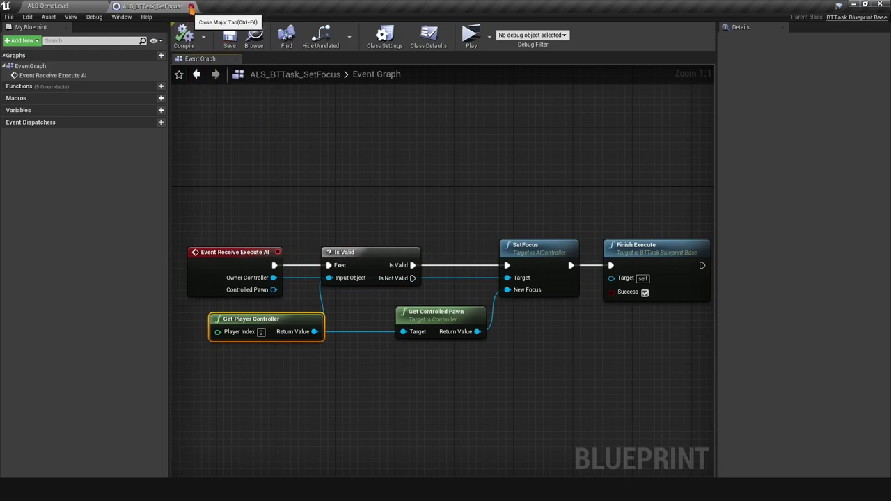
click(192, 8)
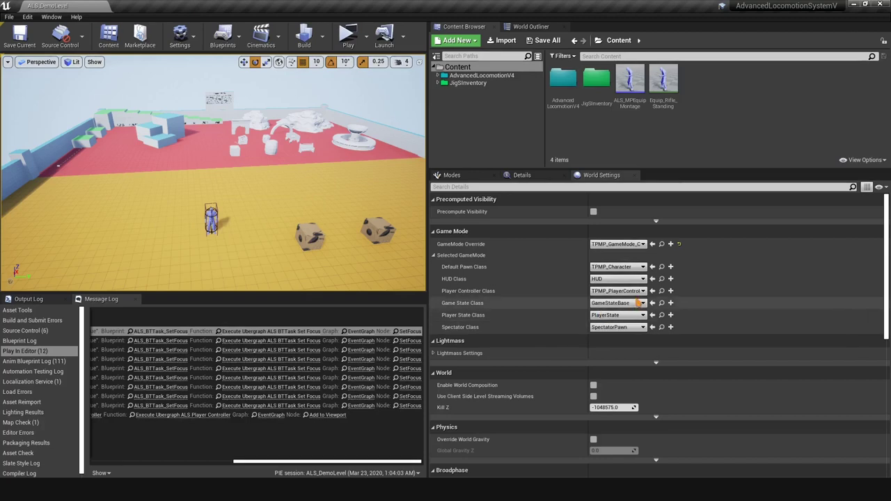
Step: Locate the current player controller class in the project content and search the AdvancedLocomotionV4 folder for "contro"
click(661, 291)
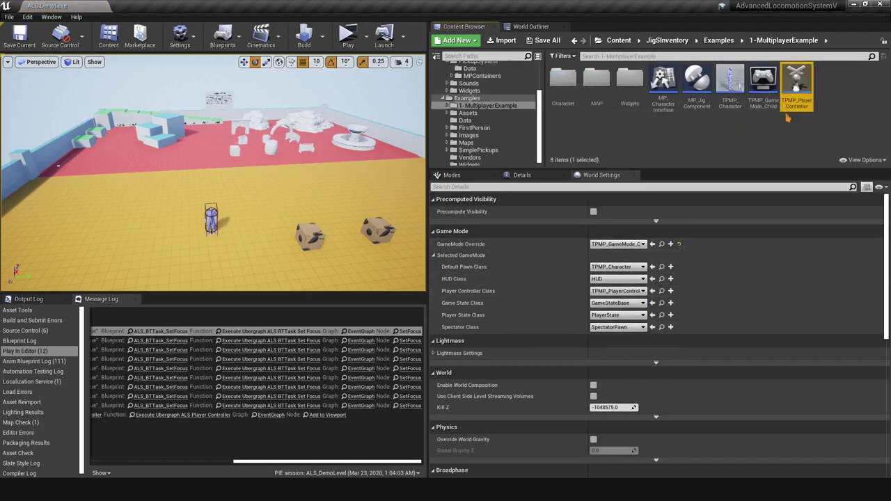
scroll(487, 87, up, 3)
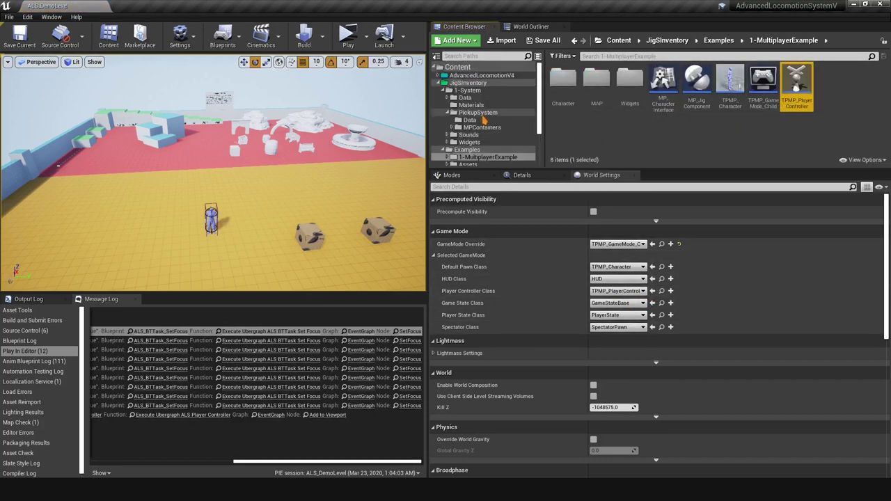
click(473, 76)
click(438, 83)
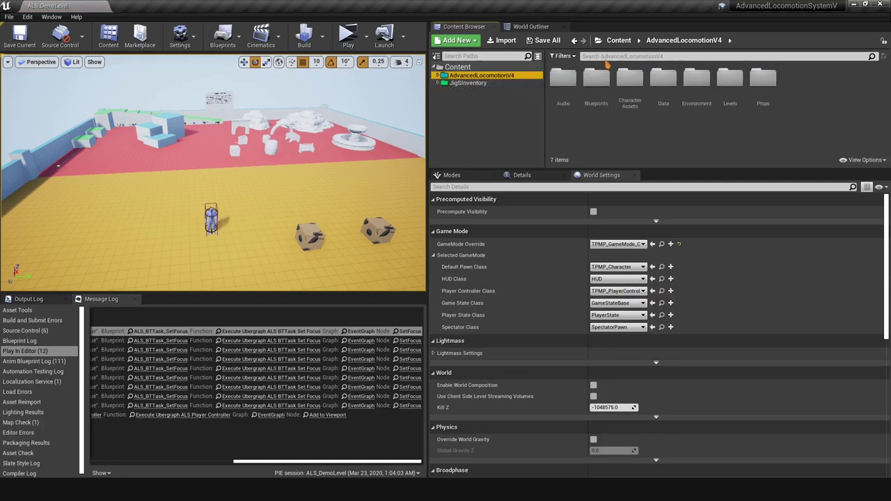
click(613, 56)
text(playerc)
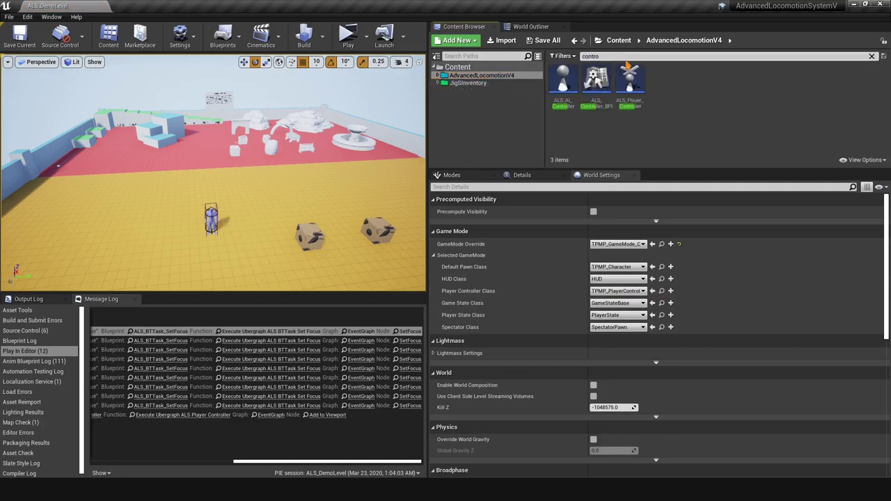
Step: Open the ALS_Player_Controller blueprint from the search results and widen its event graph area
double_click(595, 115)
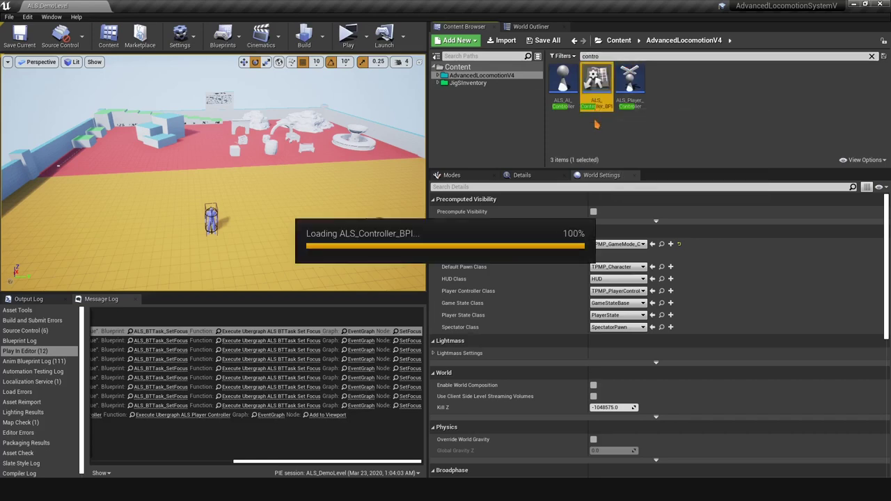
click(104, 5)
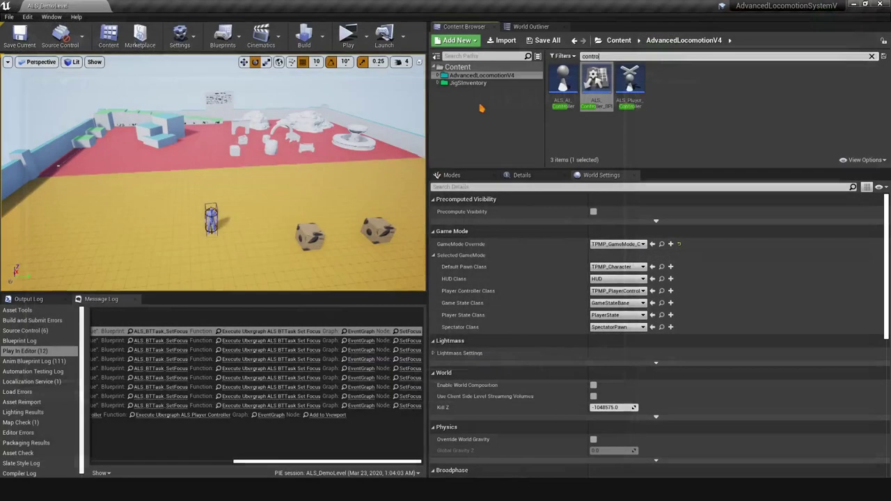
double_click(629, 83)
scroll(369, 180, up, 4)
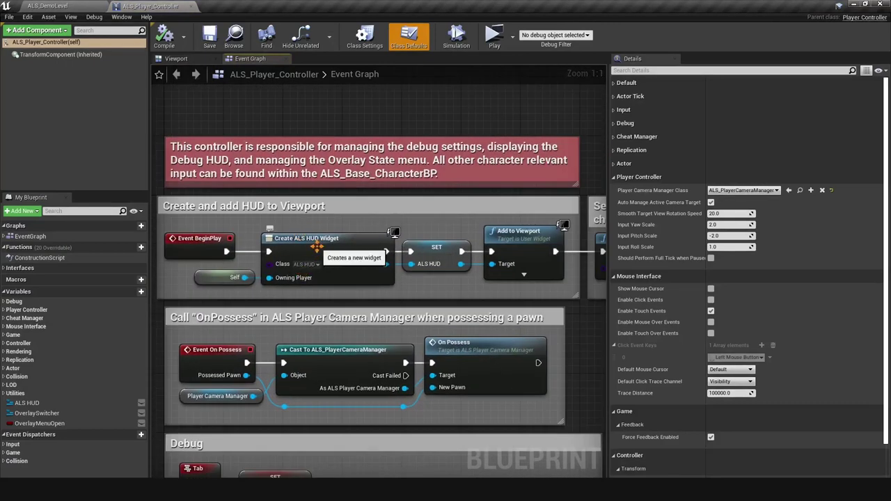
drag(607, 258, 751, 258)
Step: Add an Is Local Controller node and a Branch node above the red comment in the ALS_Player_Controller event graph
right_drag(315, 283, 337, 303)
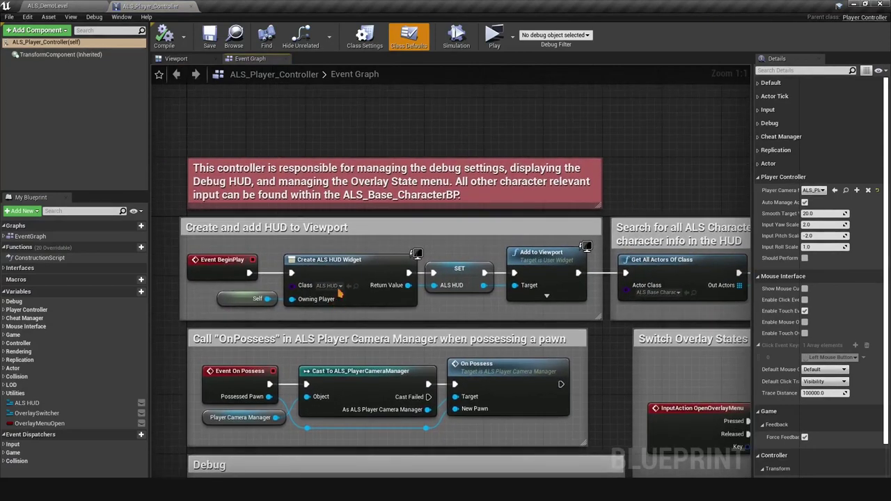
right_drag(324, 246, 377, 298)
right_click(284, 157)
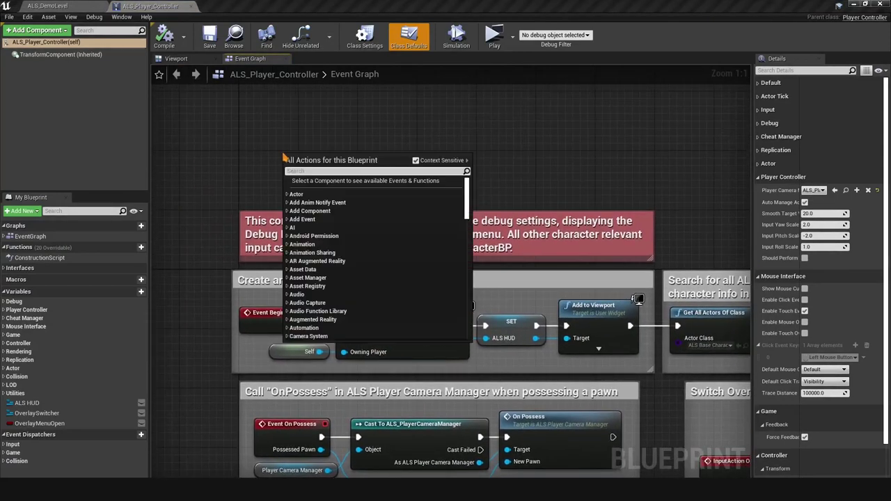
text(is local)
key(Return)
key(ctrl+v)
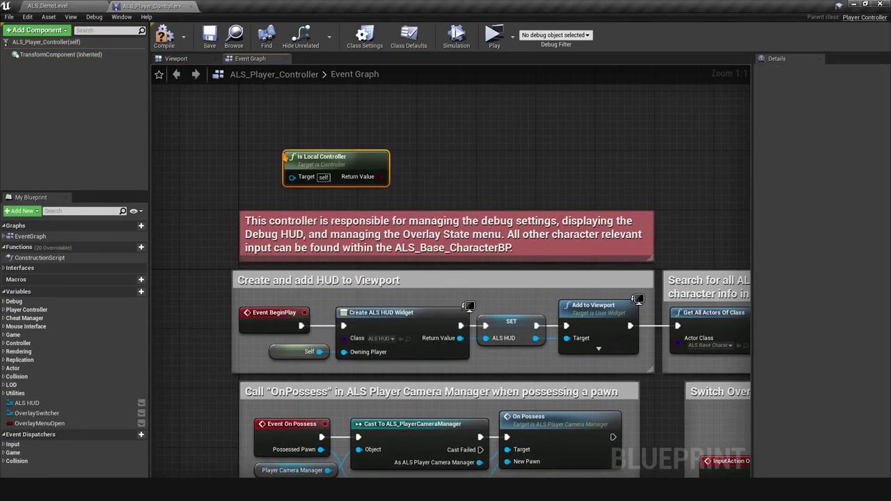
drag(342, 172, 247, 165)
click(326, 152)
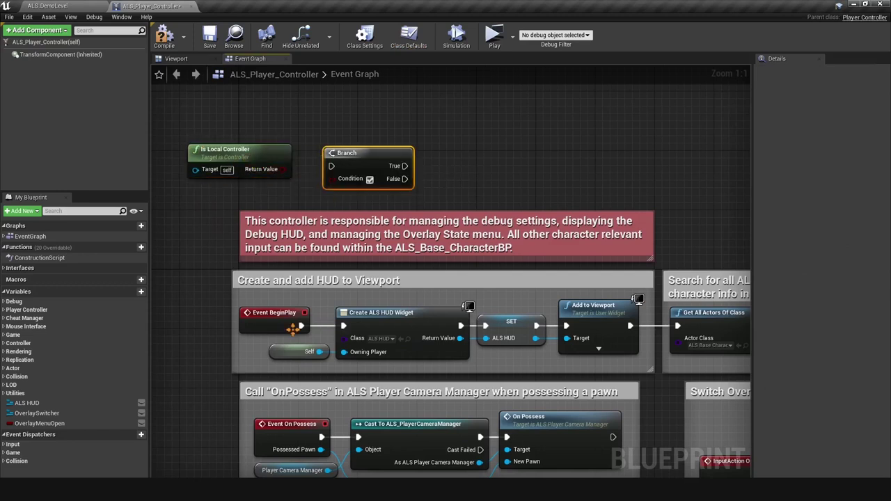
Step: Route Event BeginPlay through the Branch into Create ALS HUD Widget on True, with Is Local Controller's return value as the condition
drag(300, 328, 333, 166)
drag(345, 163, 350, 137)
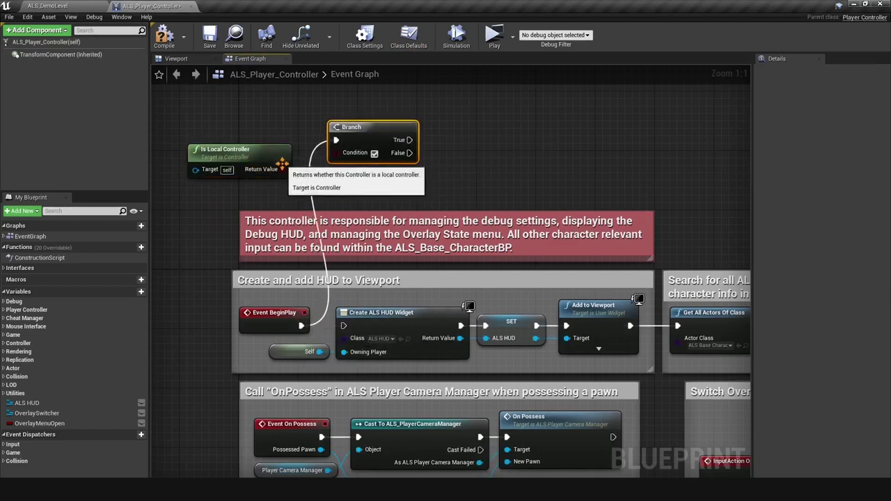
drag(283, 169, 336, 152)
drag(264, 158, 278, 144)
drag(394, 141, 339, 334)
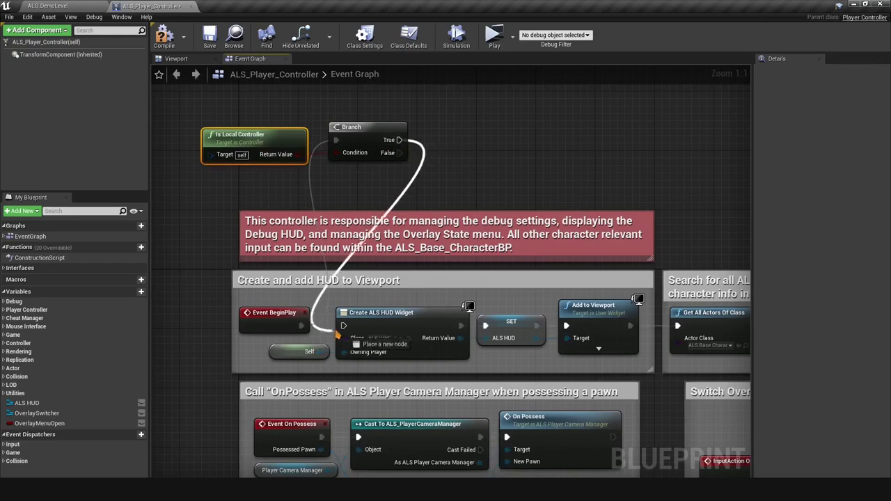
Step: Insert a Sequence node between the Branch's True output and Create ALS HUD Widget, using Then 0 for the widget
right_drag(487, 181, 410, 180)
right_drag(623, 268, 457, 264)
scroll(556, 282, down, 1)
right_drag(549, 272, 705, 272)
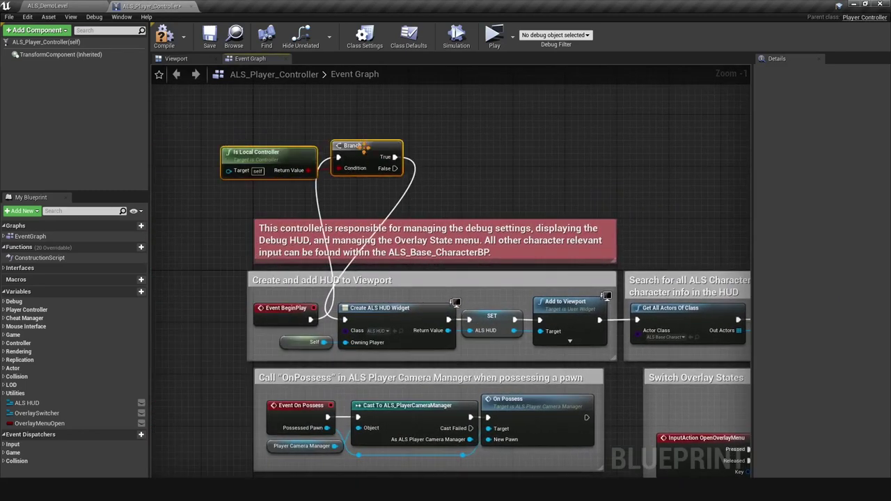
right_drag(367, 147, 324, 129)
drag(318, 123, 479, 283)
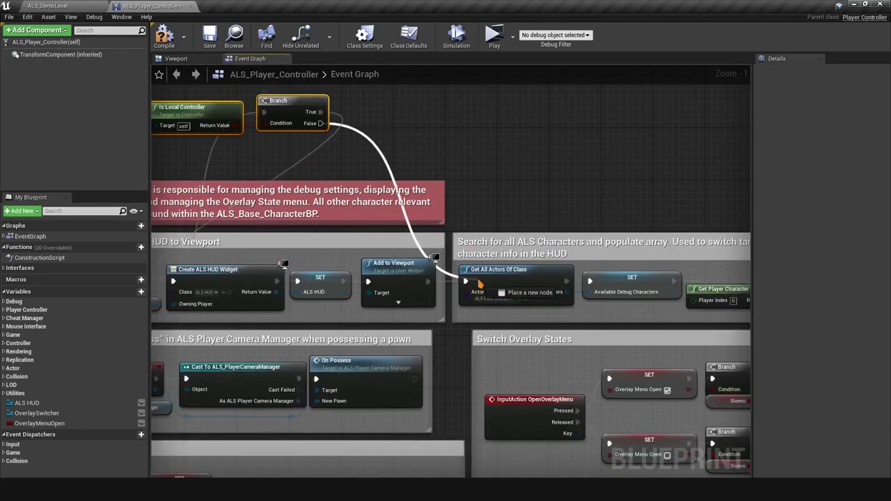
drag(453, 163, 174, 281)
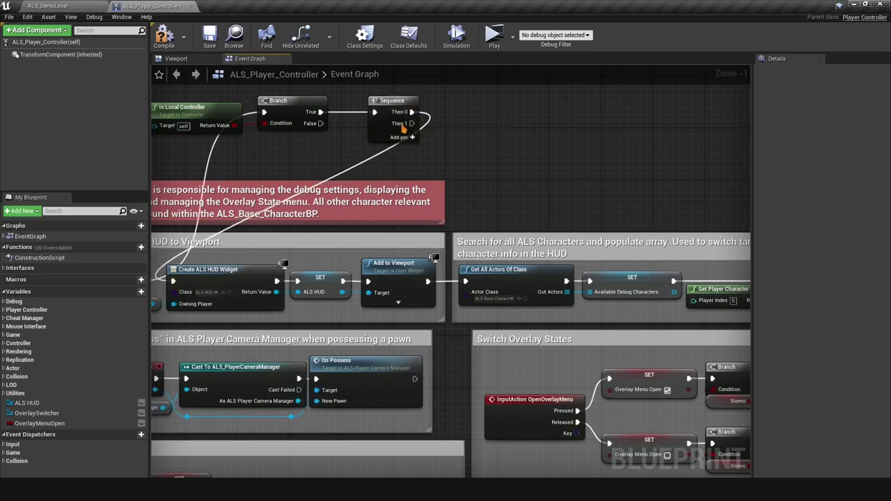
Step: Connect both the Sequence's Then 1 output and the Branch's False output to Get All Actors Of Class
drag(411, 124, 468, 282)
drag(320, 124, 469, 284)
right_drag(490, 198, 571, 231)
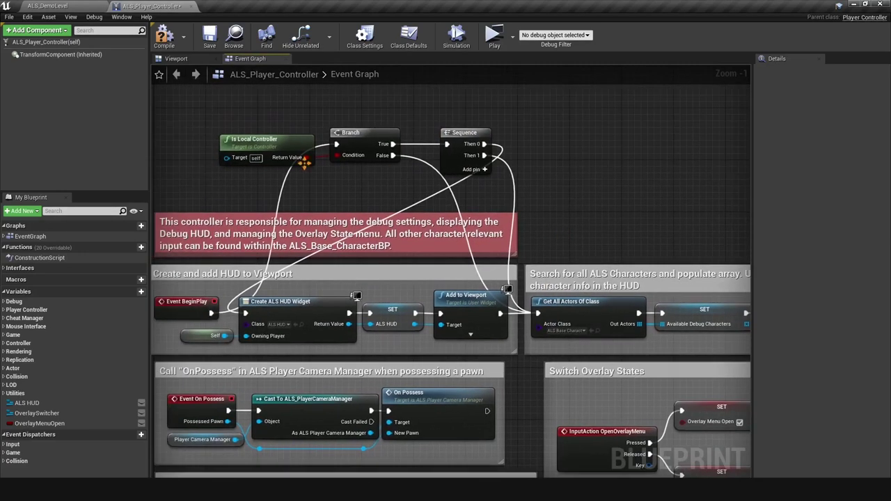
Step: Compile the player controller, run a play test from ALS_DemoLevel, stop it and return to the ALS_Player_Controller event graph
right_drag(223, 182, 313, 127)
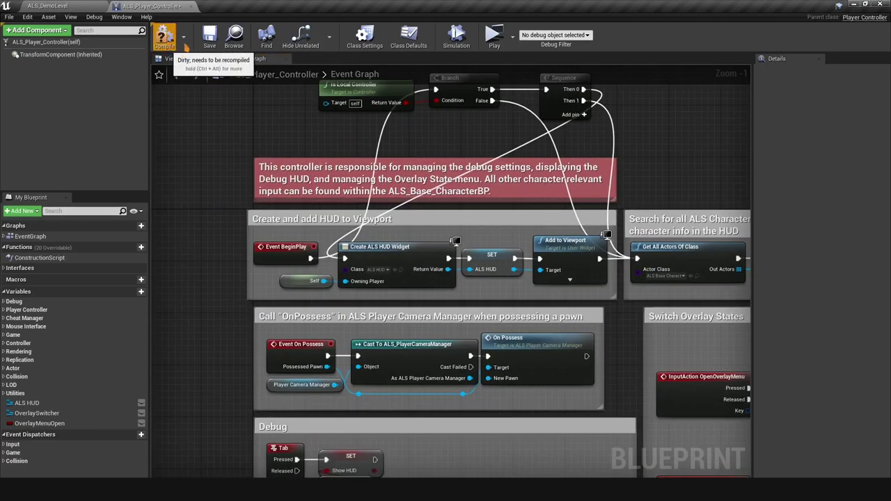
click(44, 6)
click(348, 34)
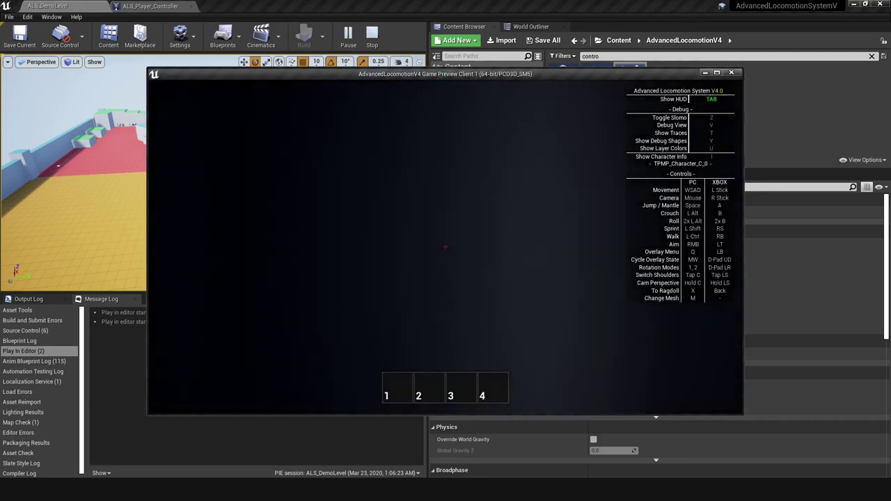
key(Escape)
click(169, 7)
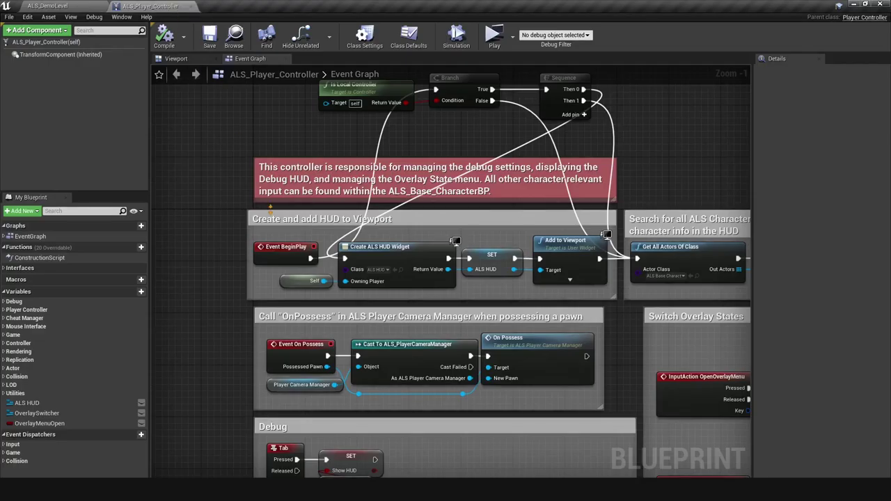
Step: Examine the Event On Possess section and the BeginPlay chain with the Is Local Controller branch and the Sequence
scroll(409, 346, down, 4)
right_drag(409, 346, 362, 227)
scroll(333, 272, up, 4)
right_drag(333, 273, 343, 335)
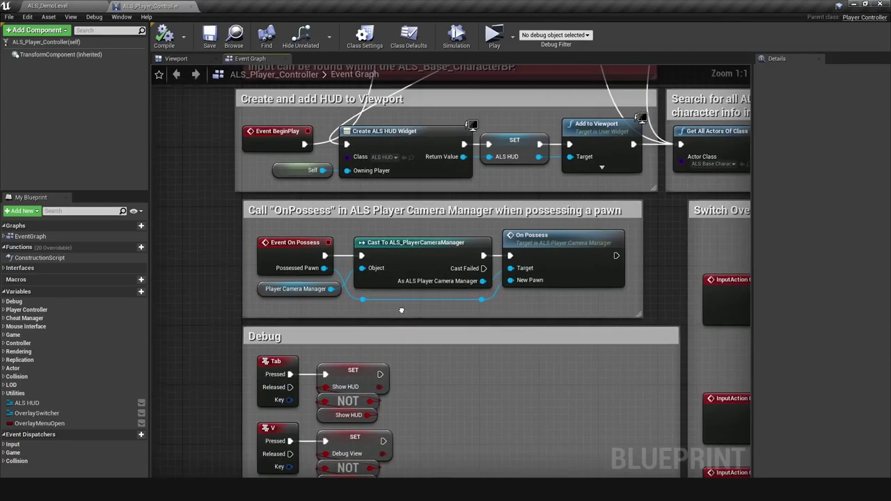
right_drag(567, 309, 524, 322)
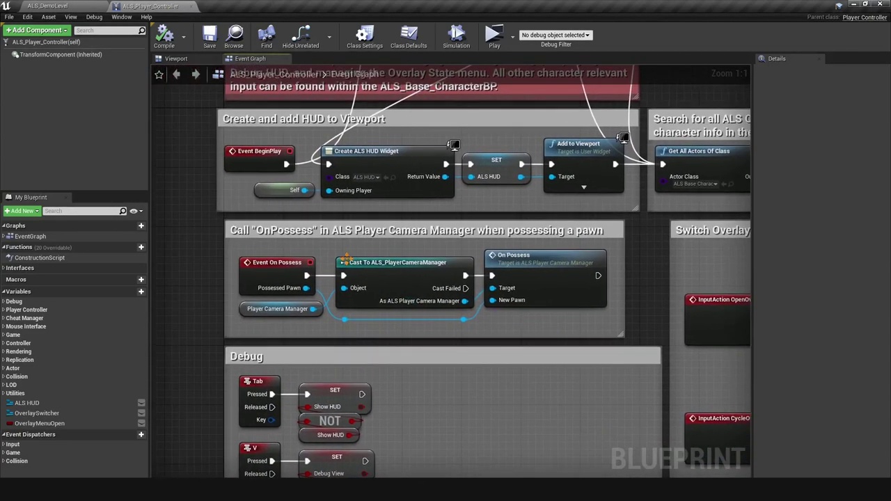
drag(241, 250, 314, 259)
right_drag(347, 233, 322, 394)
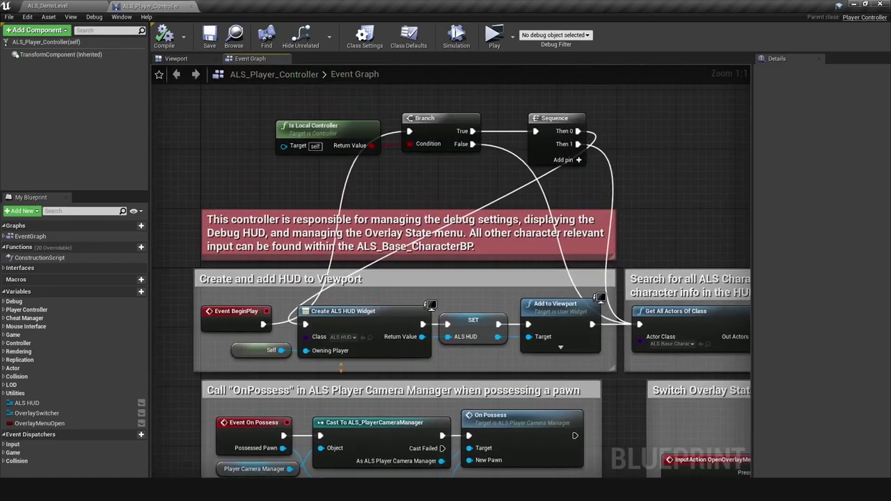
mouse_move(470, 153)
right_down()
mouse_move(441, 197)
mouse_move(515, 131)
mouse_move(387, 183)
mouse_move(425, 202)
mouse_move(463, 148)
right_up()
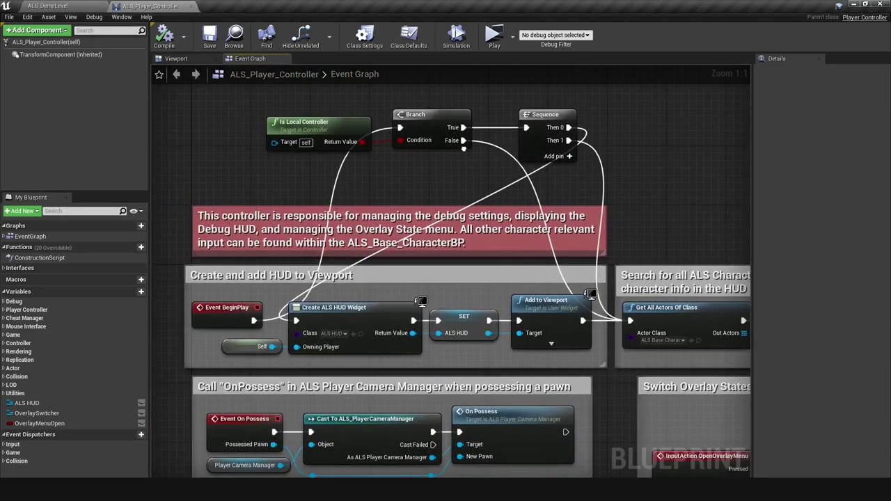
right_drag(463, 148, 510, 185)
right_drag(571, 139, 384, 197)
right_drag(492, 148, 459, 182)
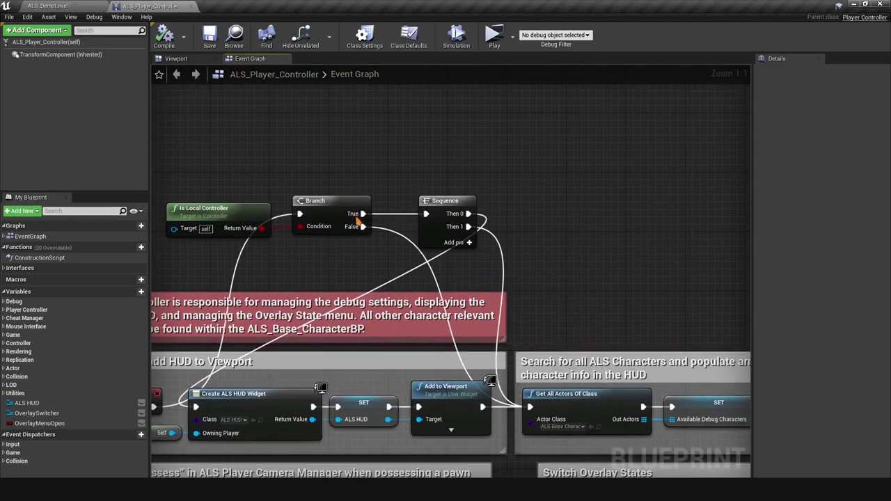
Step: Add a third output, Then 2, to the Sequence node
right_drag(527, 230, 491, 224)
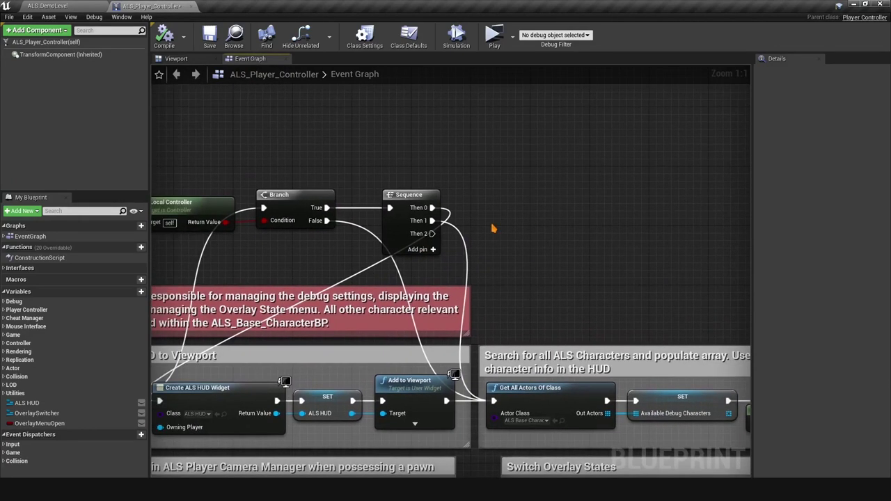
right_click(491, 225)
click(487, 189)
Step: Copy the Player Camera Manager, Cast To ALS_PlayerCameraManager and On Possess nodes and paste them above the Sequence node
scroll(464, 163, down, 3)
right_drag(310, 426, 437, 197)
scroll(397, 276, down, 1)
scroll(439, 259, up, 4)
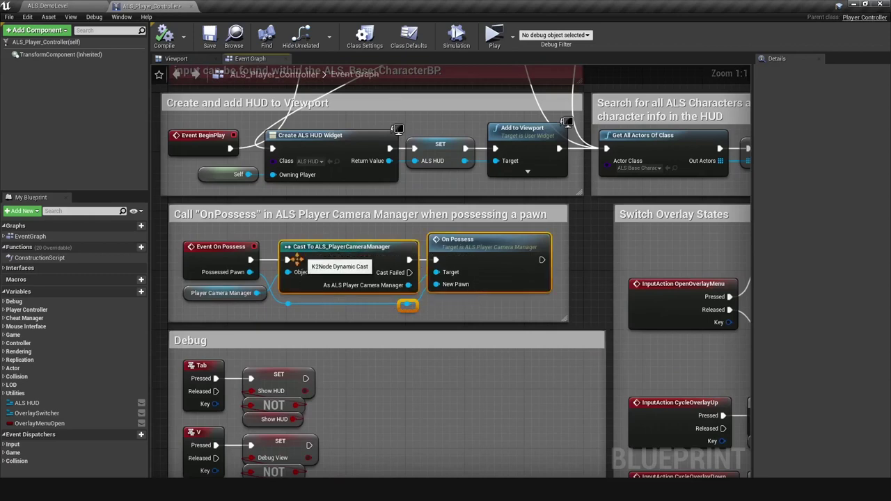
ctrl+click(228, 298)
key(ctrl+c)
right_drag(390, 167, 313, 418)
right_drag(693, 159, 587, 203)
key(ctrl+v)
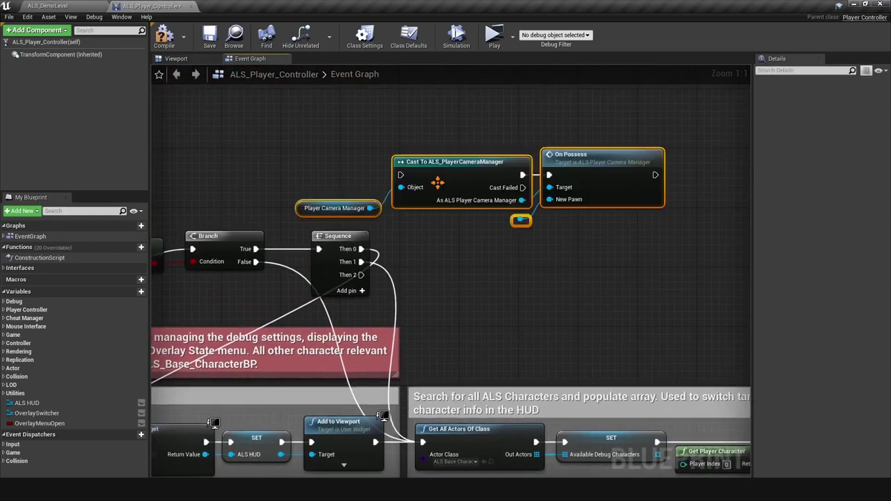
Step: Connect the Sequence's Then 2 output to the pasted Cast To ALS_PlayerCameraManager node and move the pasted nodes further up
right_drag(452, 228, 538, 222)
drag(448, 268, 490, 183)
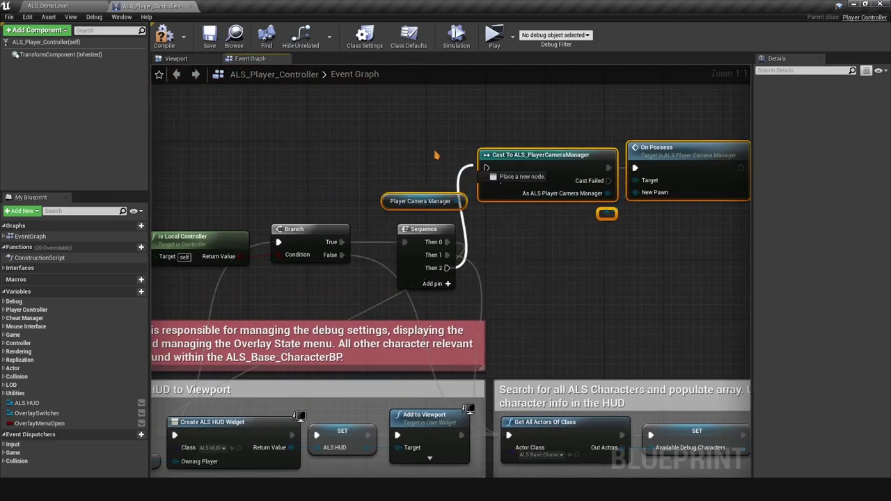
drag(368, 132, 590, 192)
drag(446, 268, 486, 169)
drag(376, 141, 660, 207)
right_drag(575, 233, 745, 195)
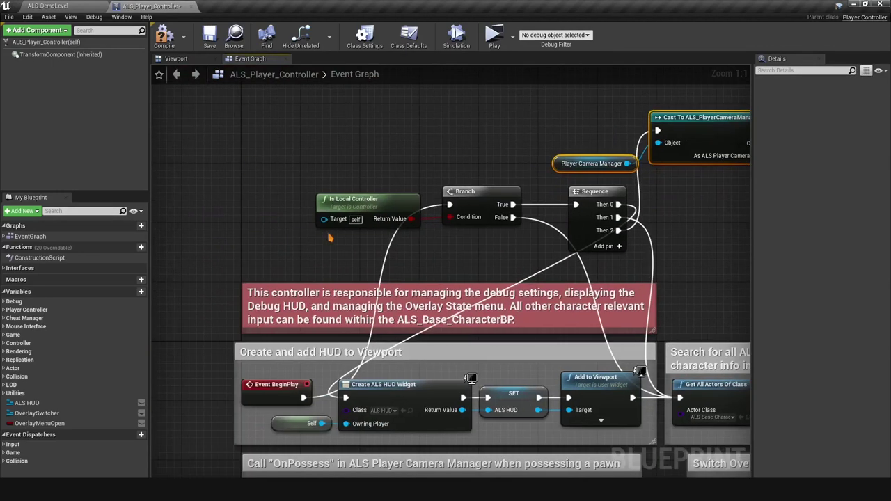
right_drag(618, 238, 408, 276)
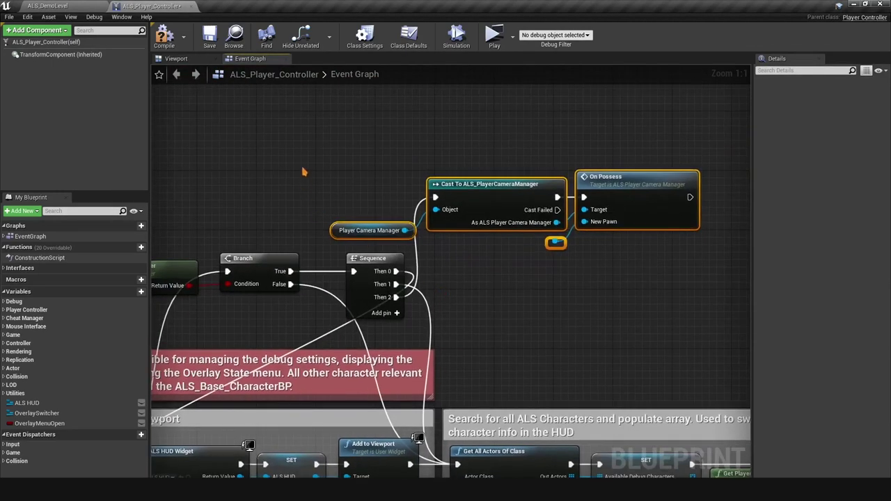
drag(616, 232, 618, 232)
drag(638, 193, 646, 148)
Step: Replace the pasted reroute node with a Get Controlled Pawn node feeding On Possess's New Pawn, placed below On Possess
click(616, 243)
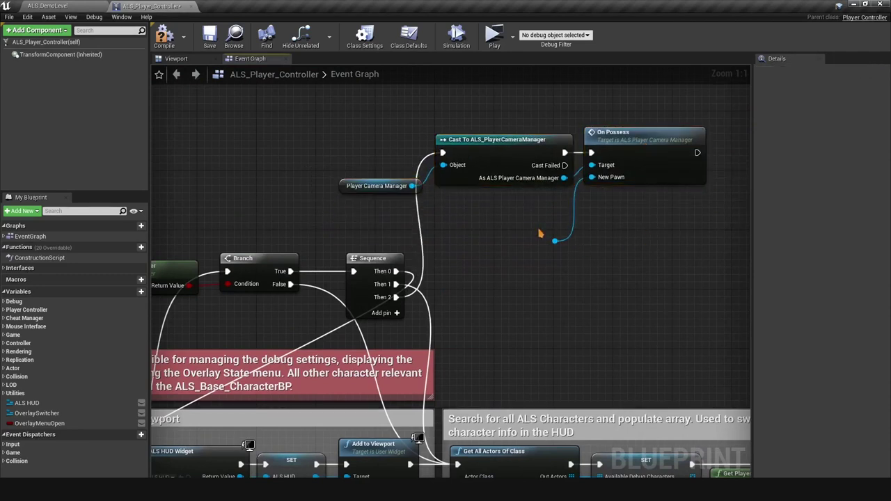
drag(603, 181, 599, 245)
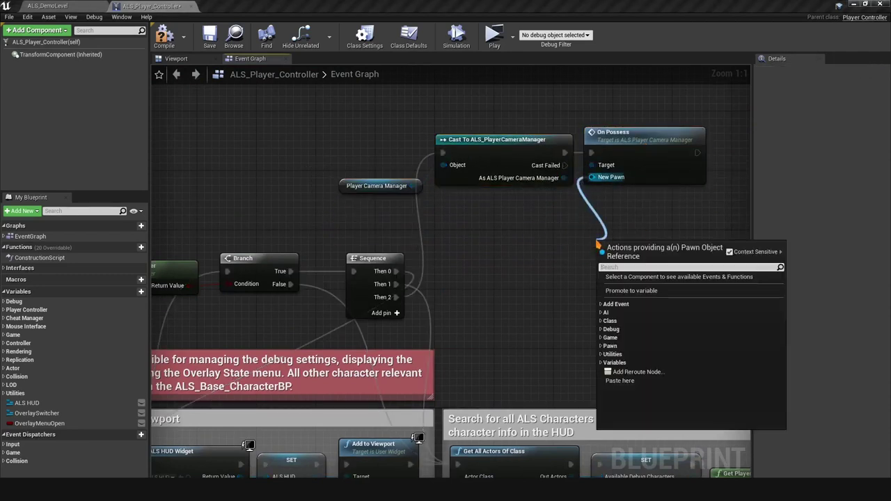
text(get contro)
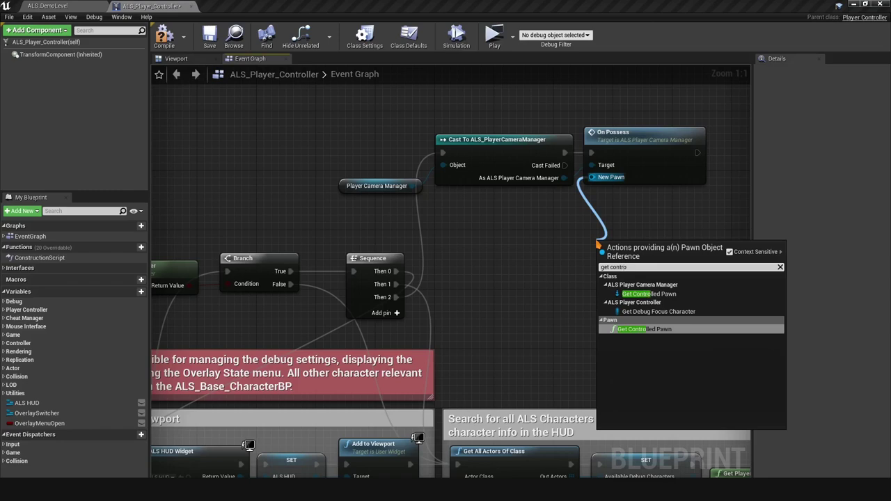
key(Return)
drag(605, 251, 644, 224)
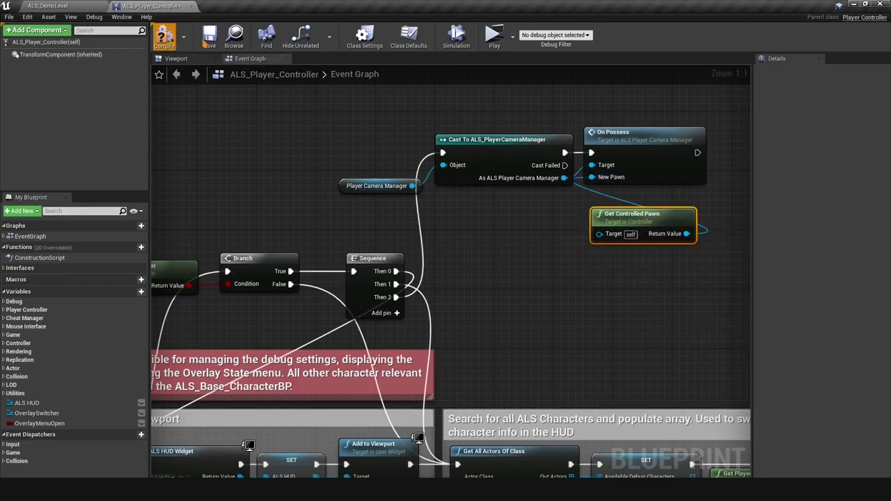
Step: Run the game preview, walk the character forward to check the camera, and stop the session
click(494, 36)
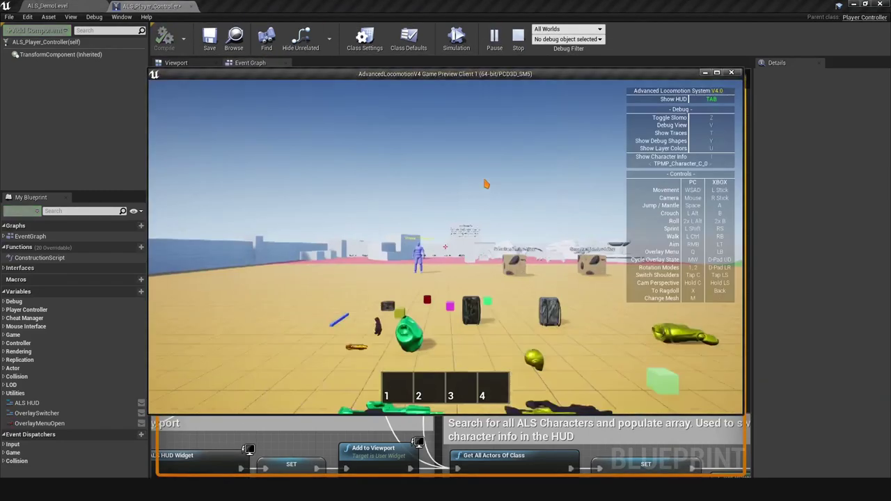
click(536, 202)
key(w)
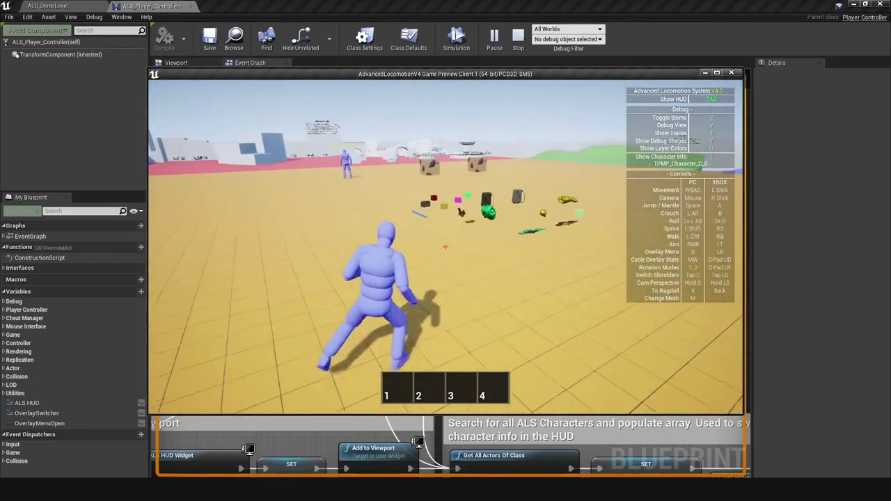
key(Escape)
Step: Insert a Delay of 1.0 between the Sequence's Then 2 output and the pasted Cast To ALS_PlayerCameraManager node
drag(396, 297, 478, 287)
text(delay)
key(Return)
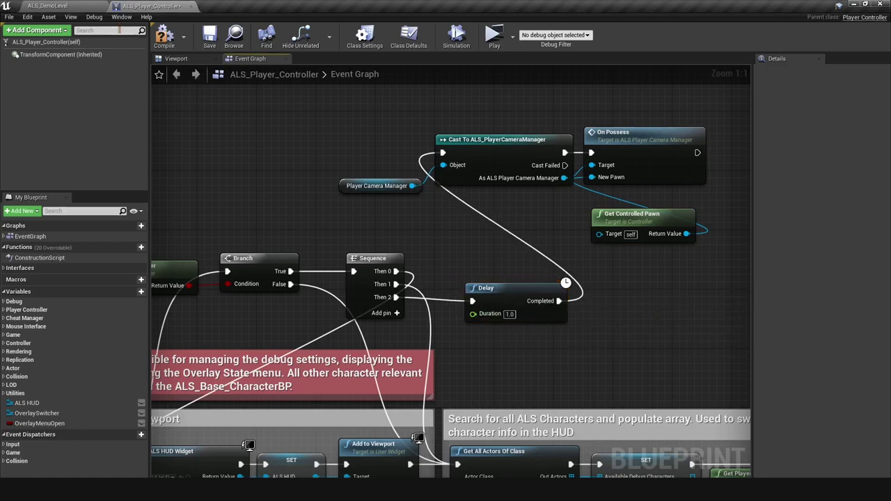
Step: Add a custom event named CLEINT_OnPossess in the empty area above the Is Local Controller node
right_drag(332, 124, 461, 268)
right_click(332, 184)
text(c)
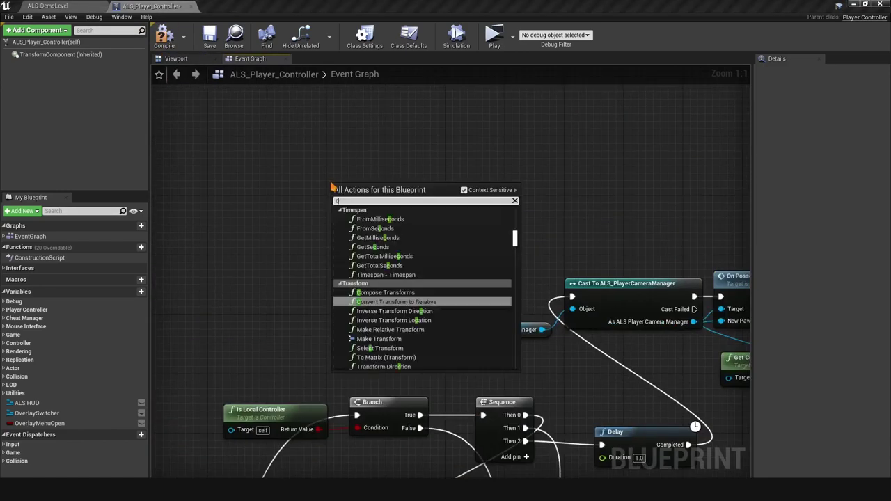
text(ustom eve)
key(Return)
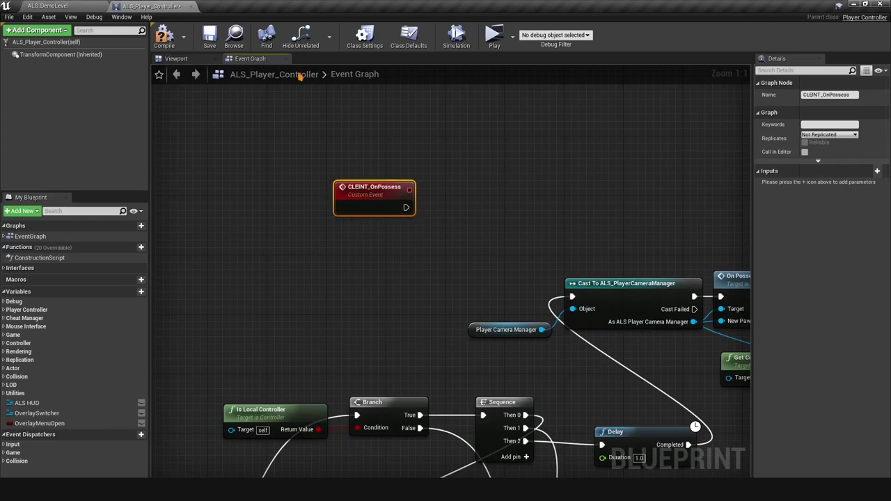
Step: Set the CLEINT_OnPossess event to replicate as Run on owning Client and make it Reliable
right_drag(314, 259, 297, 236)
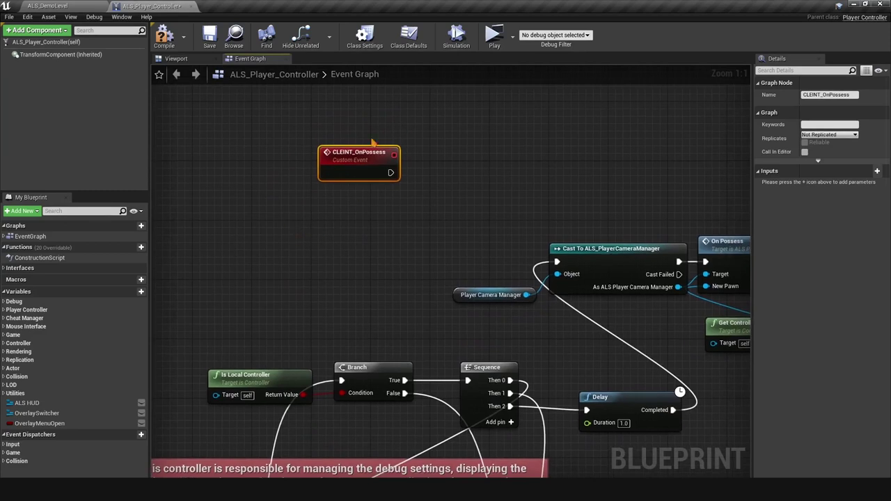
right_drag(435, 178, 420, 189)
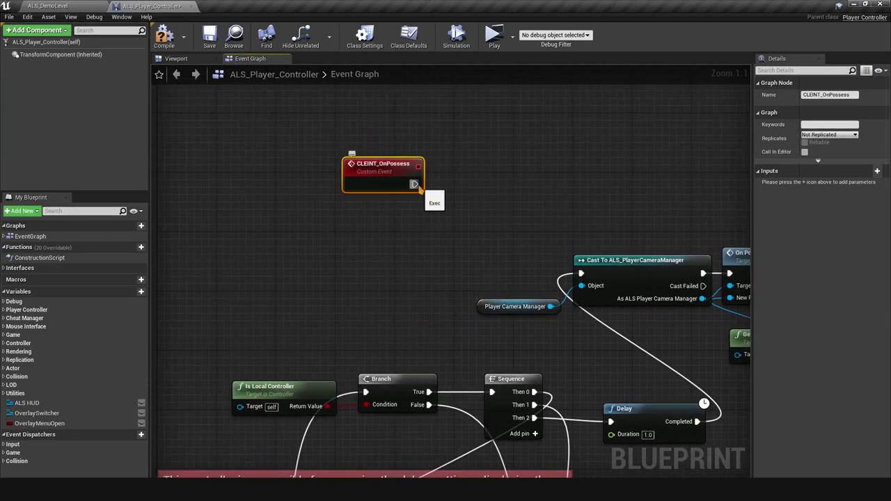
right_drag(602, 188, 526, 179)
drag(508, 174, 404, 174)
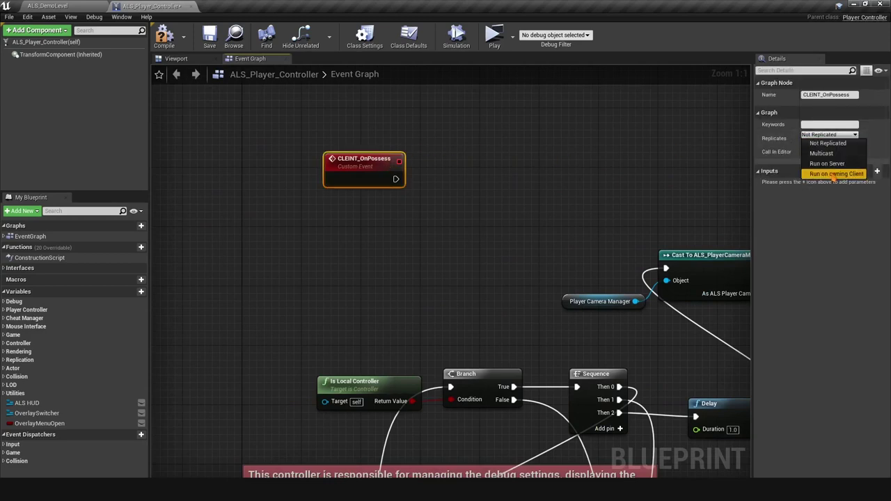
click(835, 174)
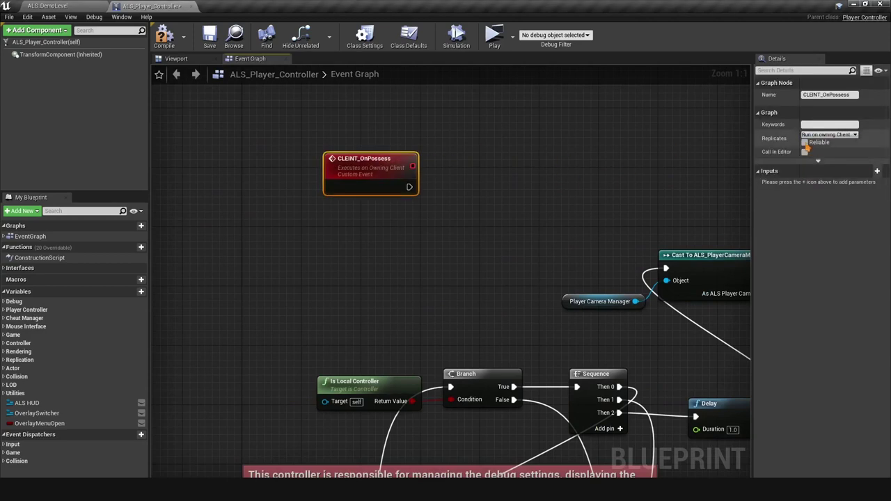
click(805, 142)
Step: Insert a Sequence node between Event On Possess and its Cast To ALS_PlayerCameraManager node
drag(406, 174, 339, 175)
mouse_move(402, 215)
right_down()
mouse_move(392, 214)
mouse_move(465, 204)
mouse_move(406, 207)
right_up()
scroll(387, 233, down, 4)
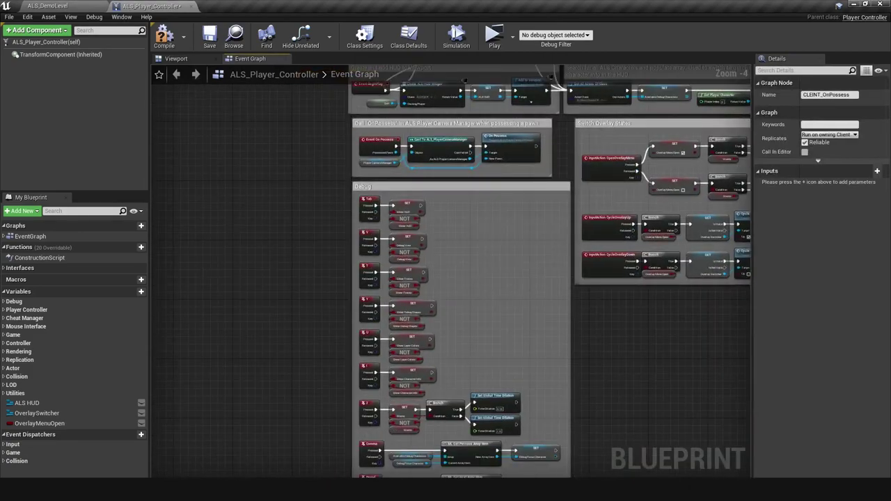
scroll(388, 232, down, 2)
scroll(380, 237, up, 6)
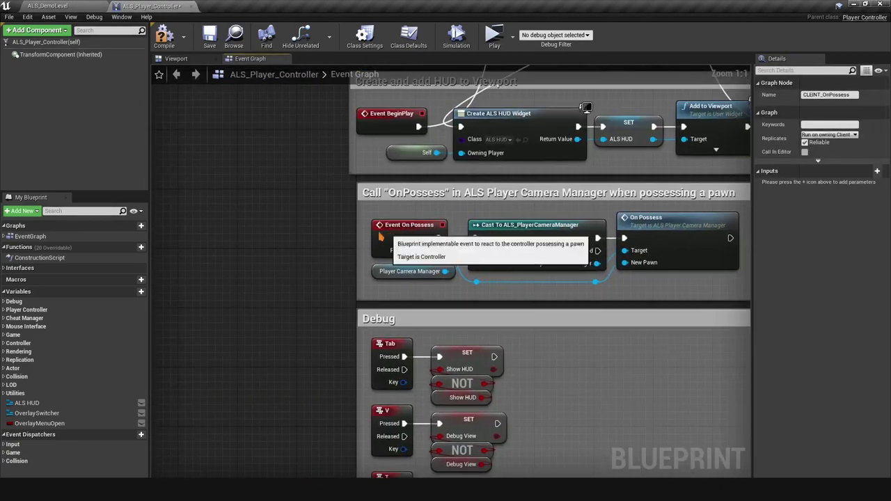
drag(380, 237, 239, 237)
key(s)
click(314, 261)
drag(324, 268, 498, 238)
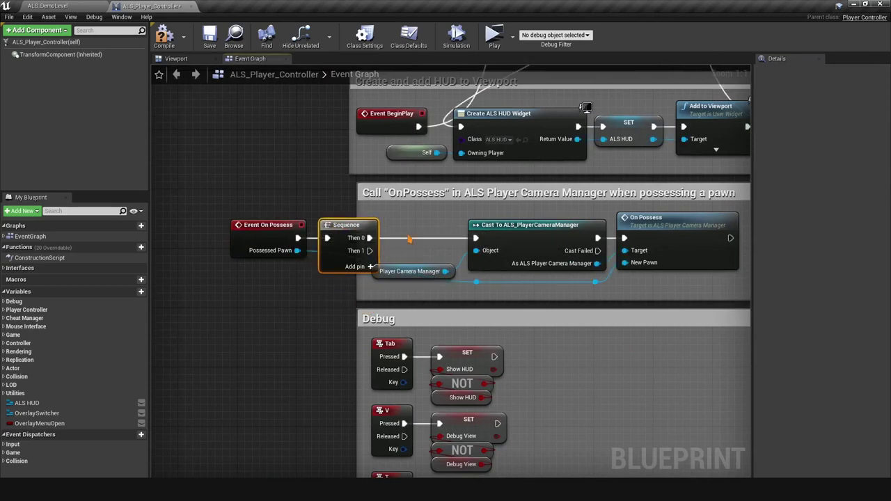
Step: Move Event On Possess and its Sequence further from the cast node and correct the custom event's name to CLIENT_OnPossess
drag(239, 214, 244, 308)
click(278, 294)
text(c)
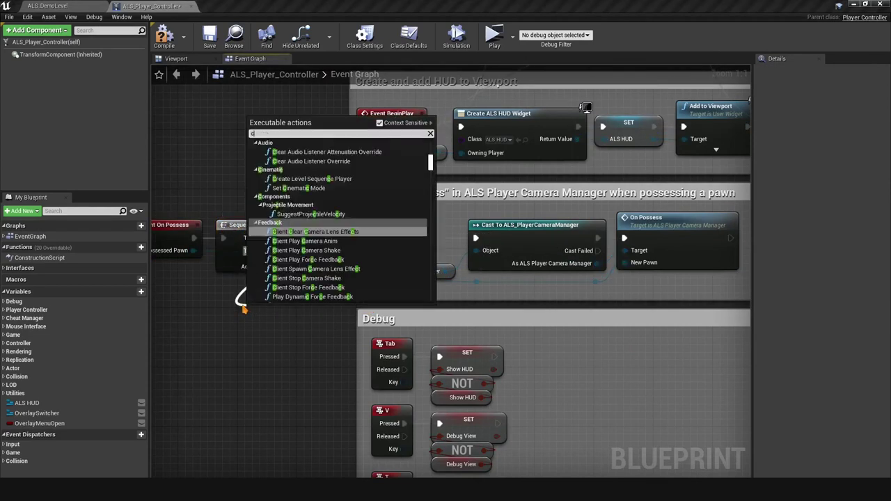
text(ustom)
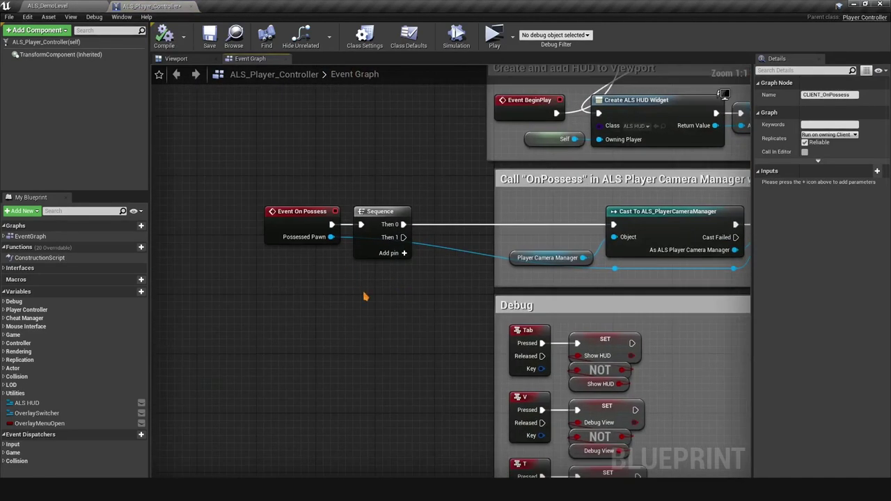
Step: Add a CLIENT_OnPossess call below the Sequence node and connect it to the Then 1 output
right_click(364, 295)
text(client_)
key(Return)
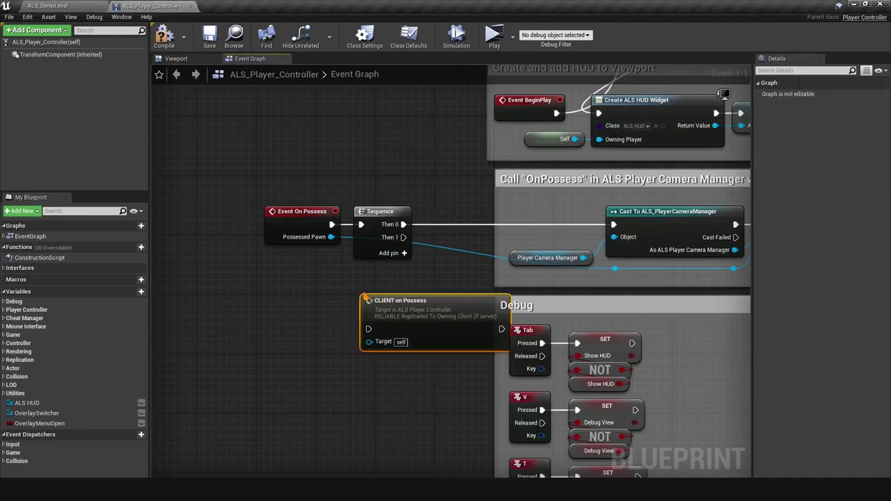
drag(404, 239, 333, 304)
Step: Go to the CLIENT_OnPossess event and delete the Delay node after the Is Local Controller branch's Sequence
double_click(372, 293)
scroll(459, 160, down, 2)
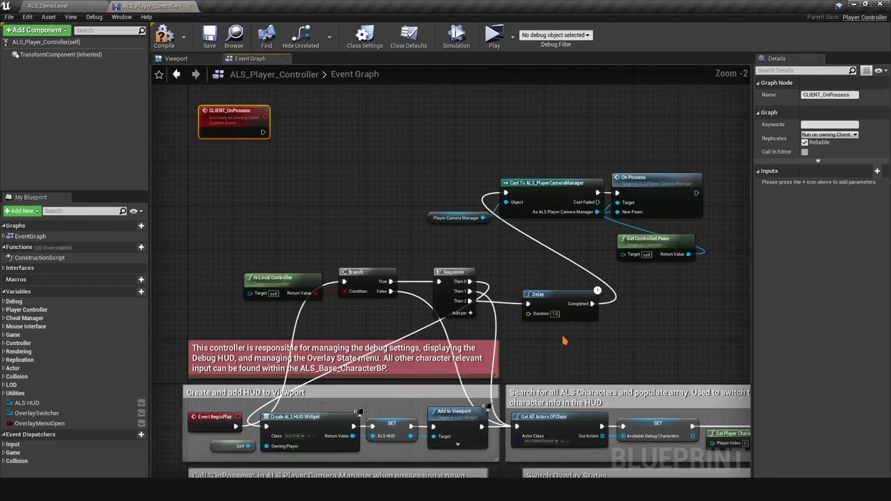
drag(542, 291, 540, 290)
key(Delete)
Step: Move the copied camera manager cast nodes beside CLIENT_OnPossess and connect the event to Cast To ALS_PlayerCameraManager
drag(658, 258, 575, 247)
drag(690, 255, 398, 156)
drag(563, 201, 430, 144)
drag(263, 132, 377, 146)
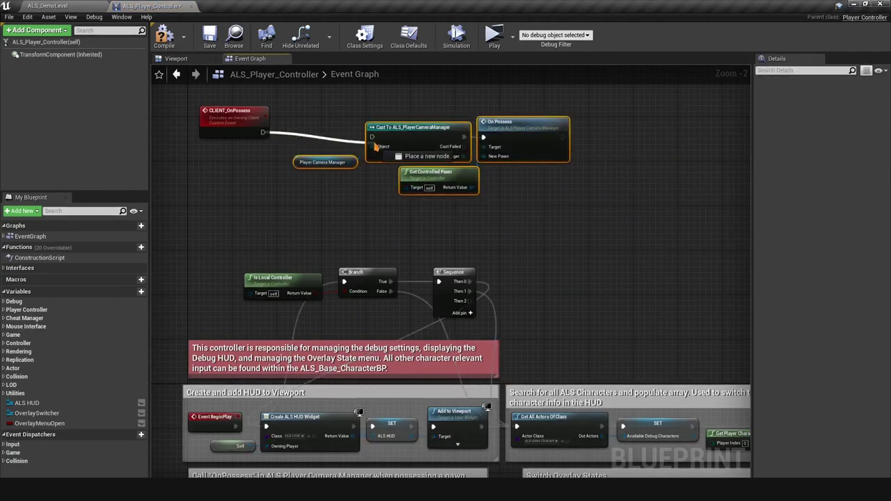
drag(377, 146, 374, 138)
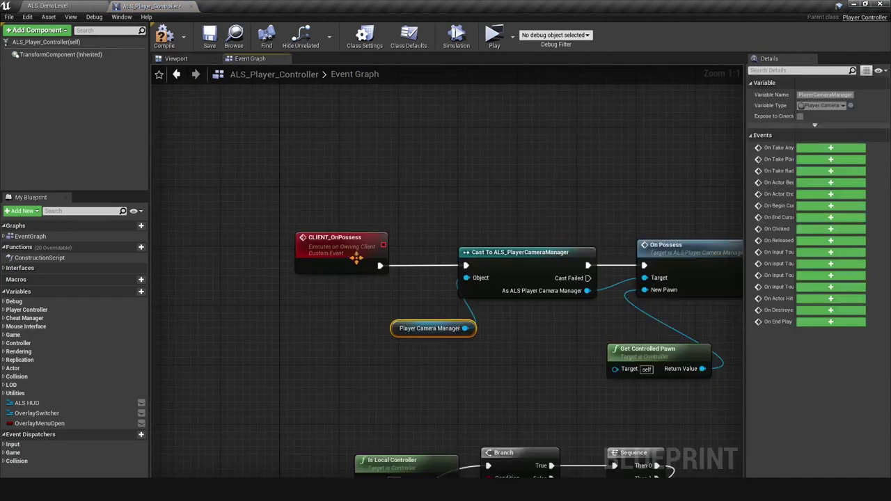
Step: Insert a Delay with a duration of 1.0 between CLIENT_OnPossess and Cast To ALS_PlayerCameraManager
drag(356, 258, 281, 257)
click(339, 289)
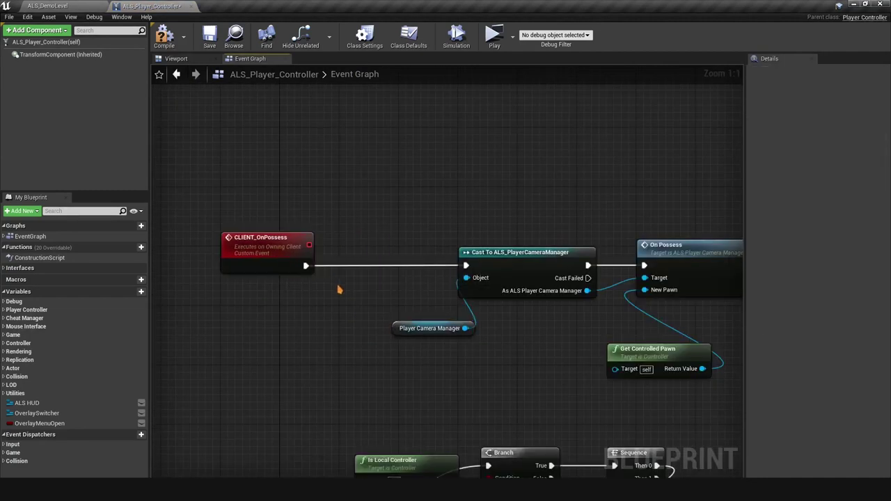
right_click(303, 309)
text(delay)
key(Return)
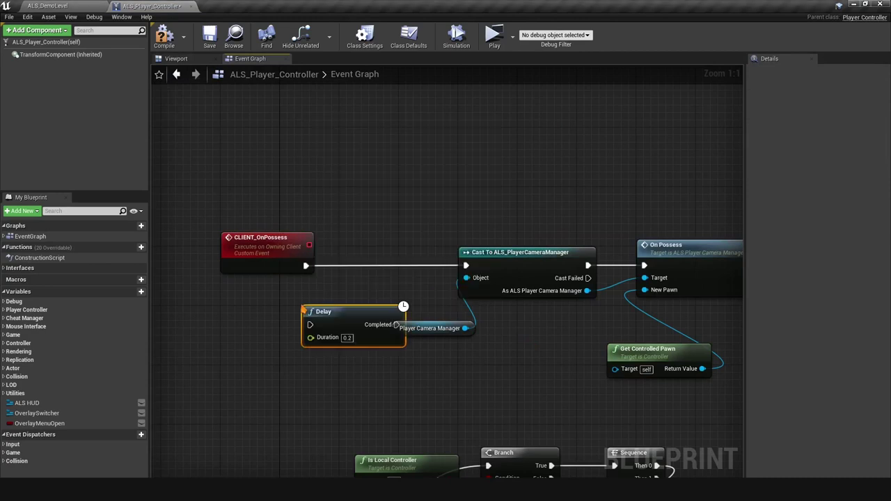
drag(326, 316, 359, 260)
drag(306, 266, 353, 270)
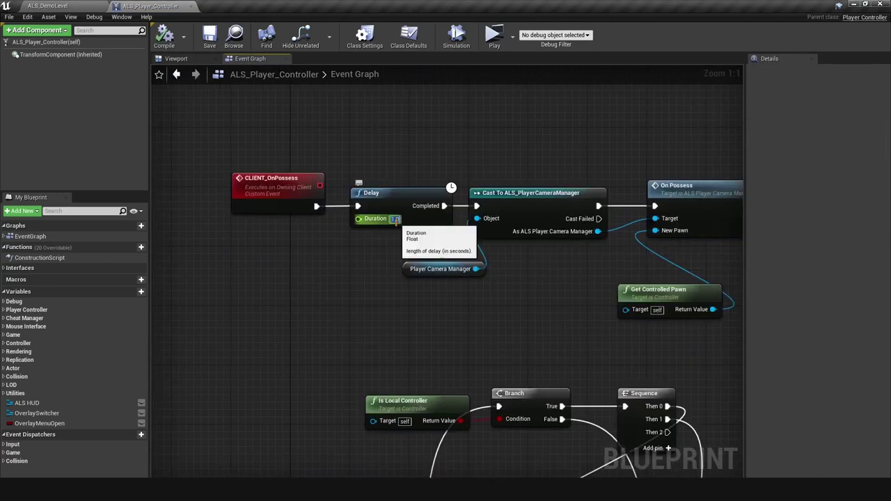
Step: Move the Get Controlled Pawn node closer beneath the Cast To ALS_PlayerCameraManager node
right_drag(458, 169, 436, 177)
drag(223, 149, 682, 303)
click(697, 345)
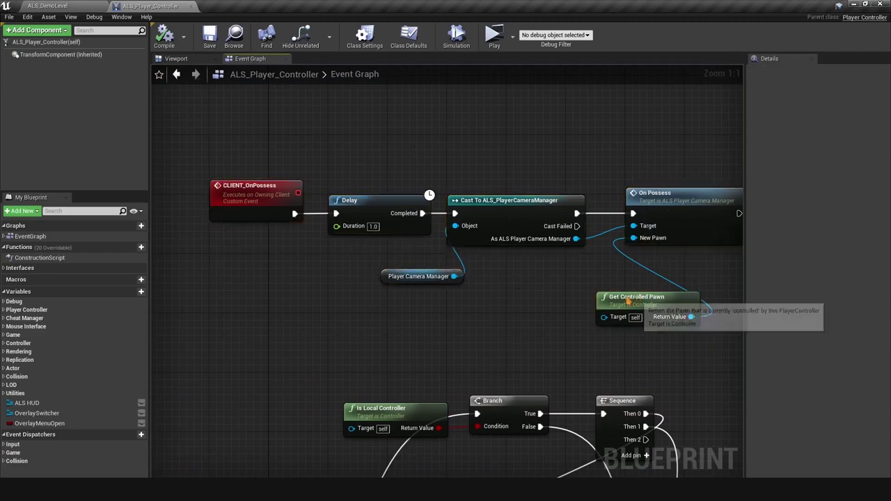
drag(627, 302, 546, 272)
right_drag(630, 345, 528, 230)
drag(543, 323, 632, 323)
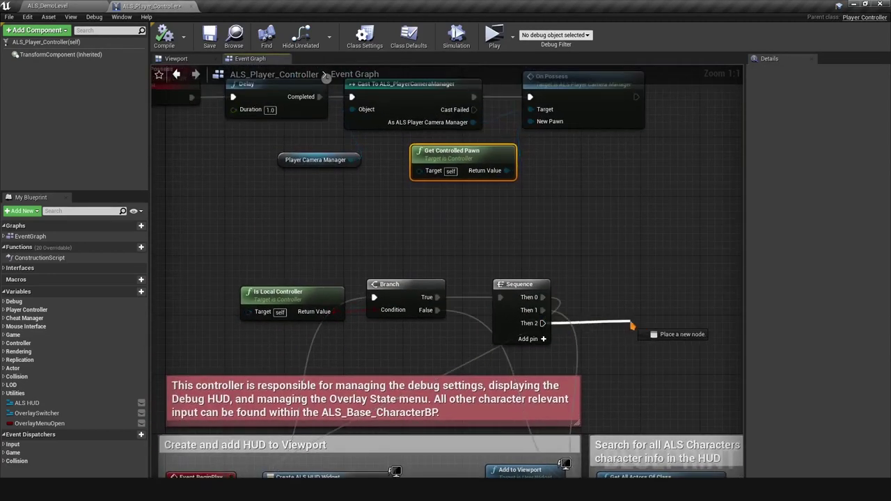
click(595, 303)
Step: Run the game preview, check the camera behind the character, and stop the session
right_drag(288, 87, 396, 211)
right_drag(305, 162, 345, 192)
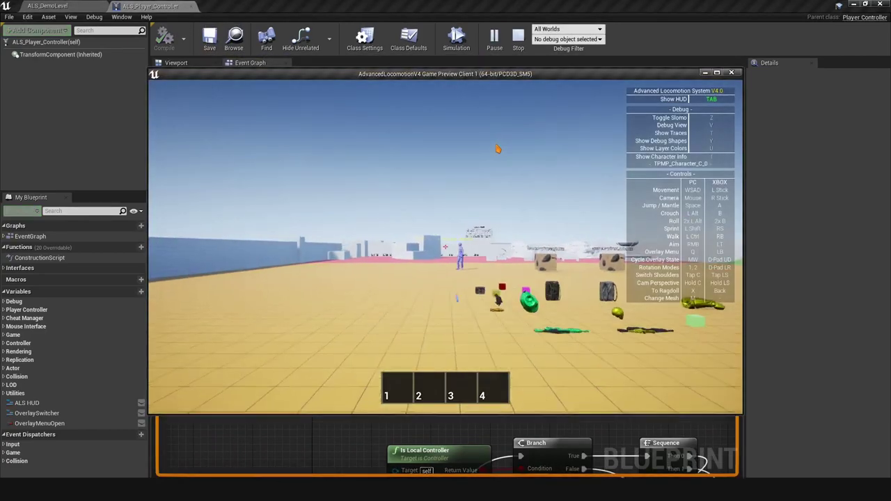
click(550, 218)
key(Escape)
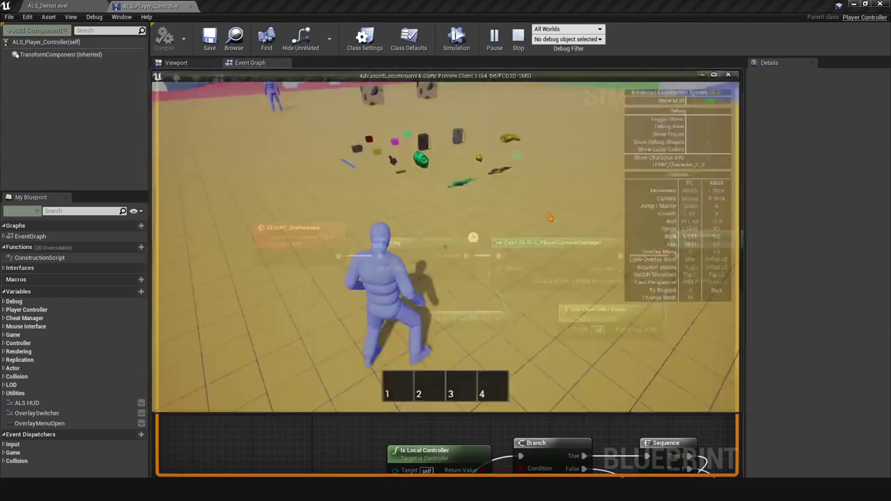
Step: Set the number of players to 2, start the dedicated-server preview, and arrange the two client windows side by side
scroll(462, 245, down, 2)
right_drag(462, 245, 318, 133)
right_drag(441, 200, 500, 210)
click(513, 37)
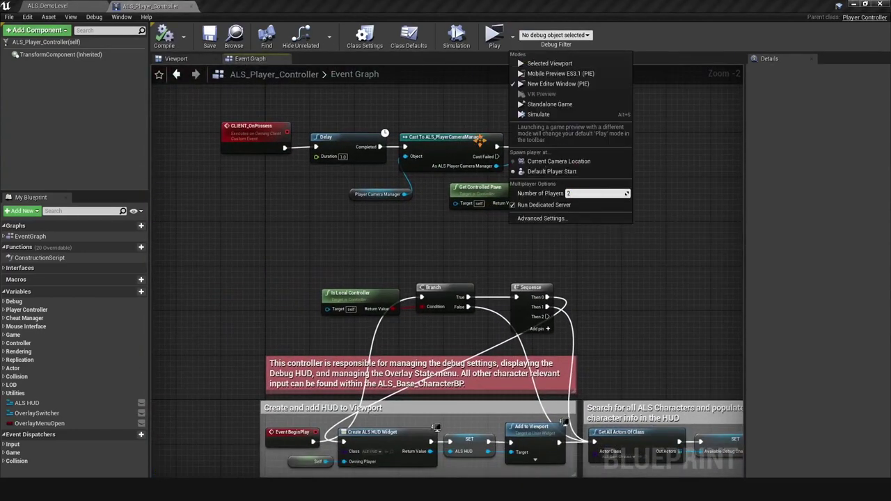
click(494, 36)
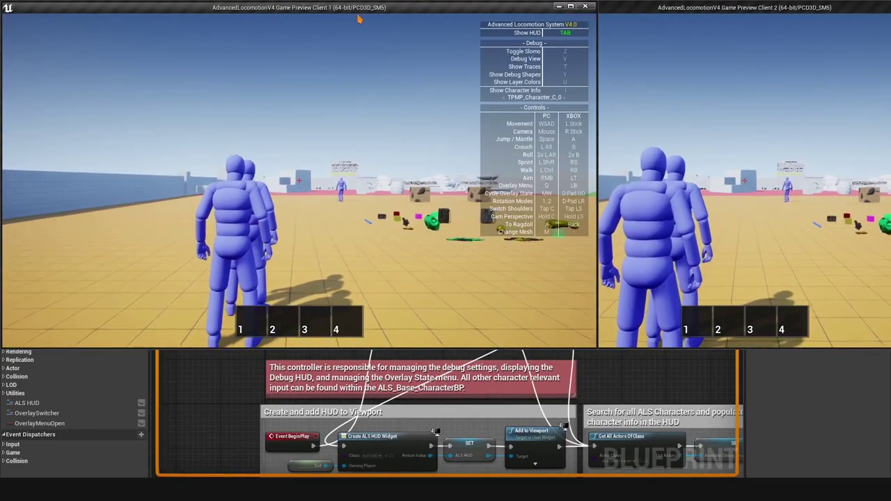
drag(356, 11, 2, 96)
click(557, 99)
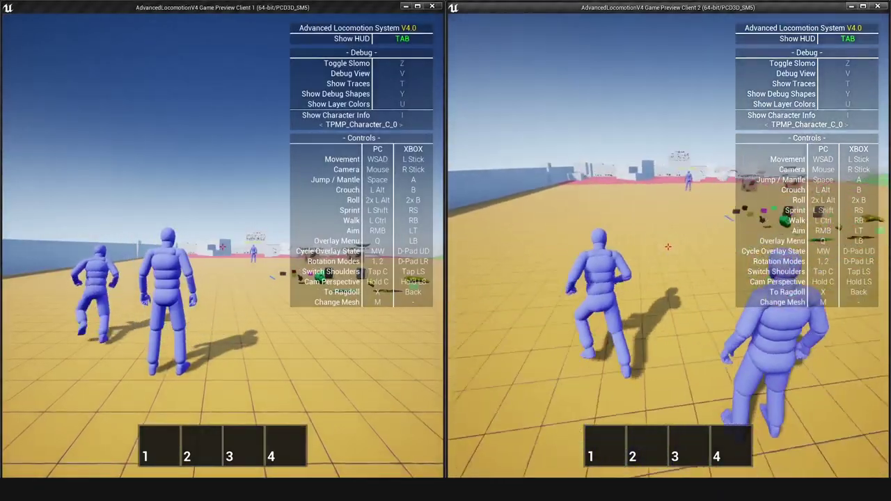
Step: Run Client 2's character to the items on the ground and pick up the rifle and backpack
key(w)
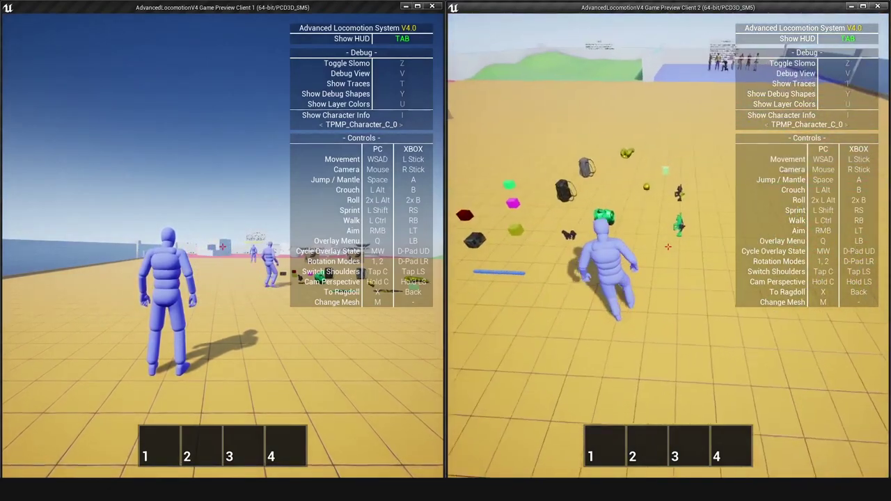
key(f)
key(w)
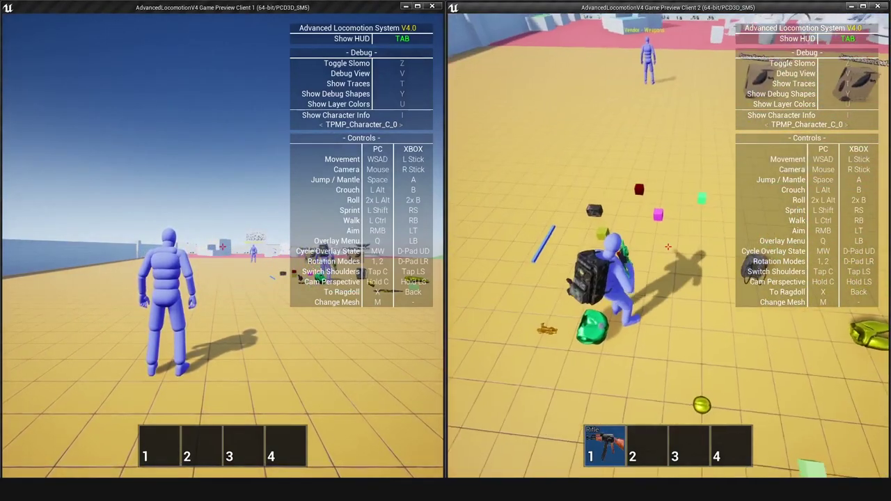
key(w)
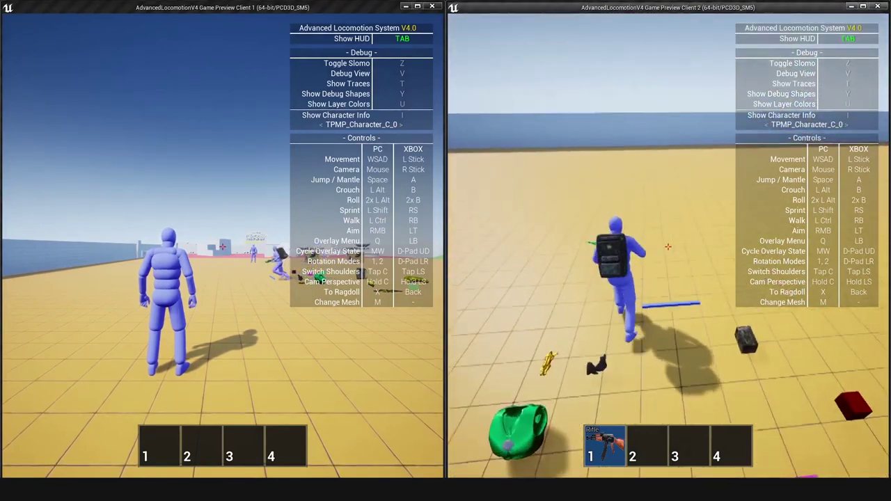
Step: Switch to Client 1, run its character to the items, and pick up the pistol
key(alt+Tab)
key(w)
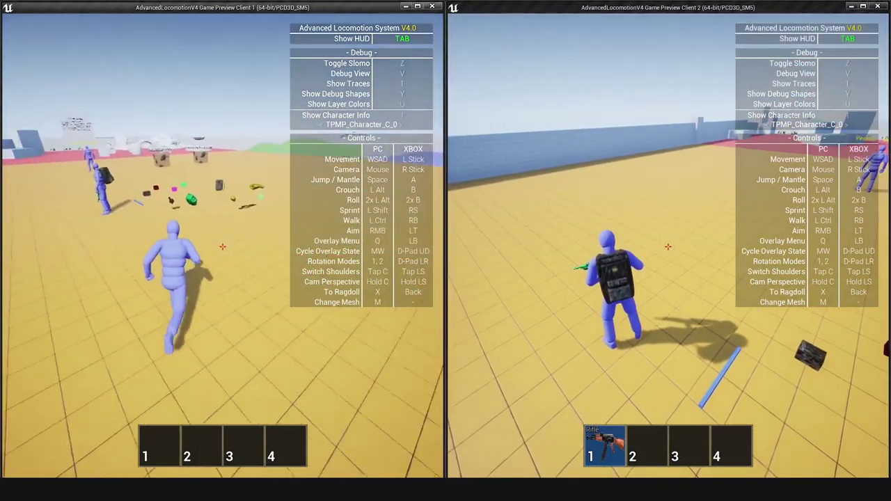
key(w)
key(f)
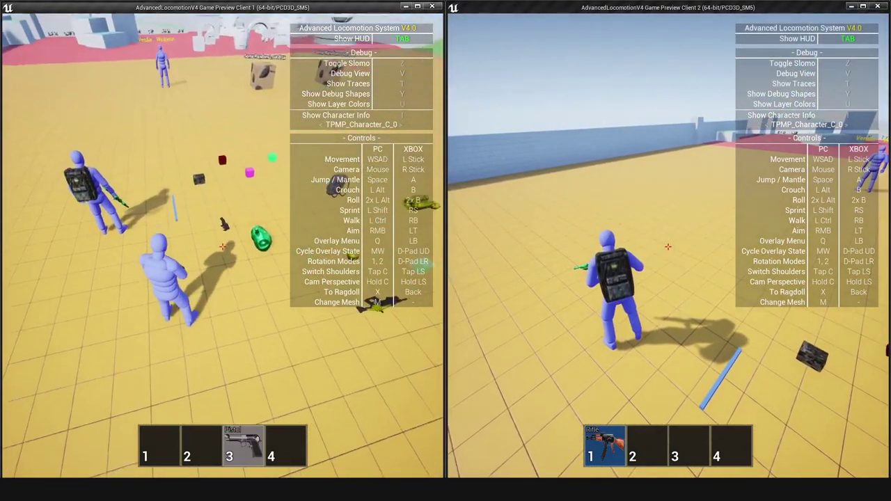
Step: Shoot Client 2's character dead with Client 1's pistol and walk up to the DEAD PLAYER box
key(w)
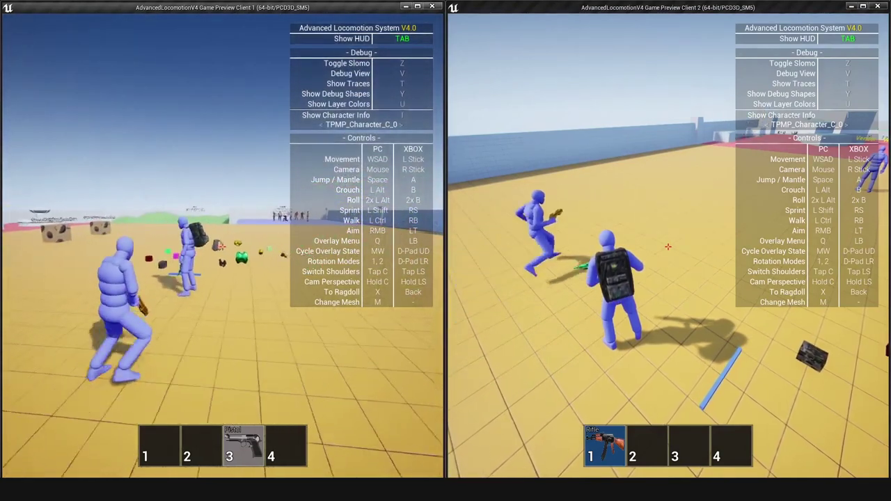
click(223, 246)
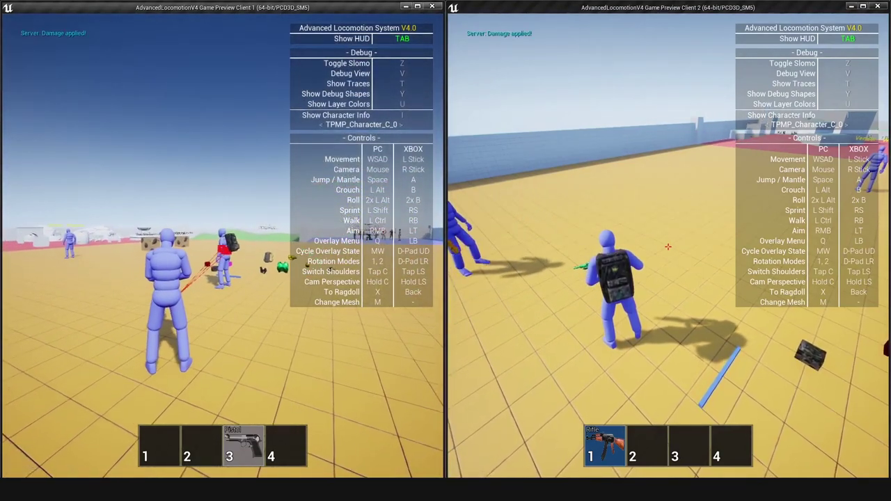
click(222, 247)
key(w)
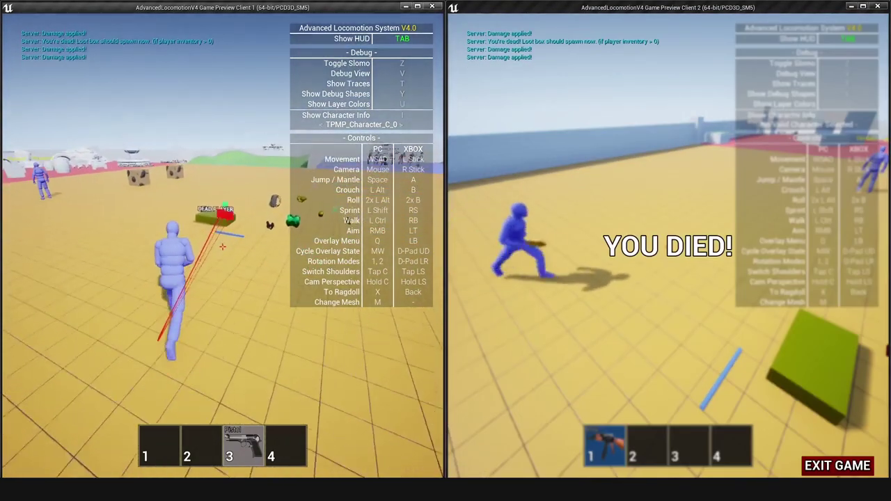
key(w)
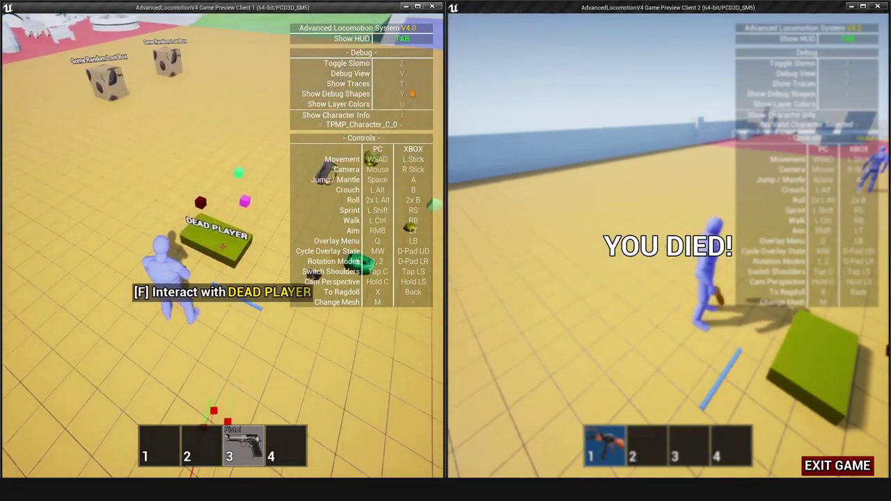
Step: Maximize Client 1, open the DEAD PLAYER box, equip its rifle and backpack, and place the wallet in the backpack
click(417, 6)
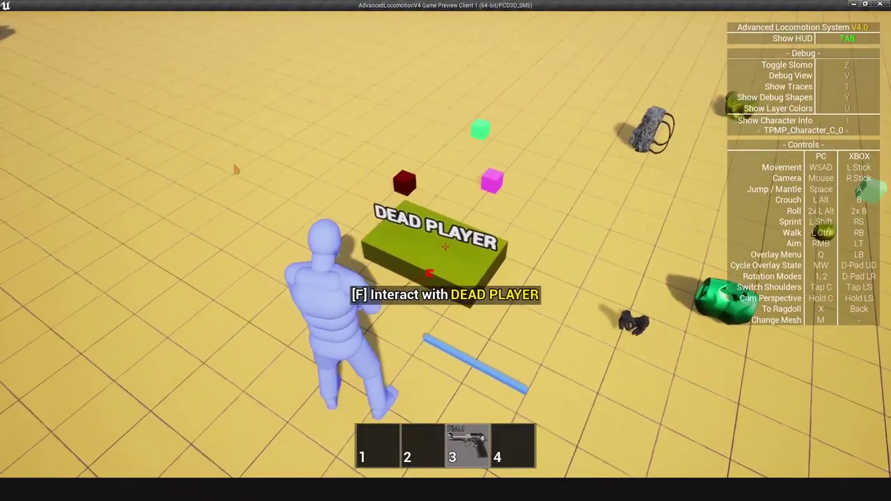
key(f)
double_click(604, 129)
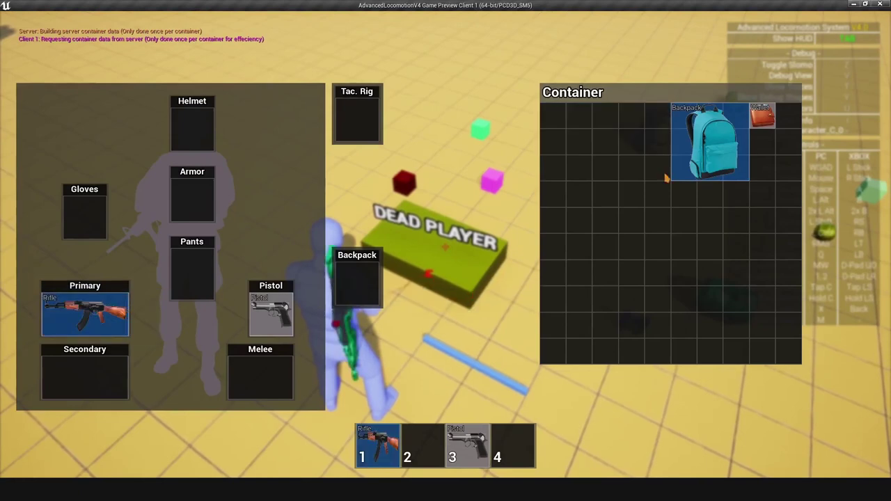
drag(706, 143, 355, 306)
drag(762, 117, 350, 328)
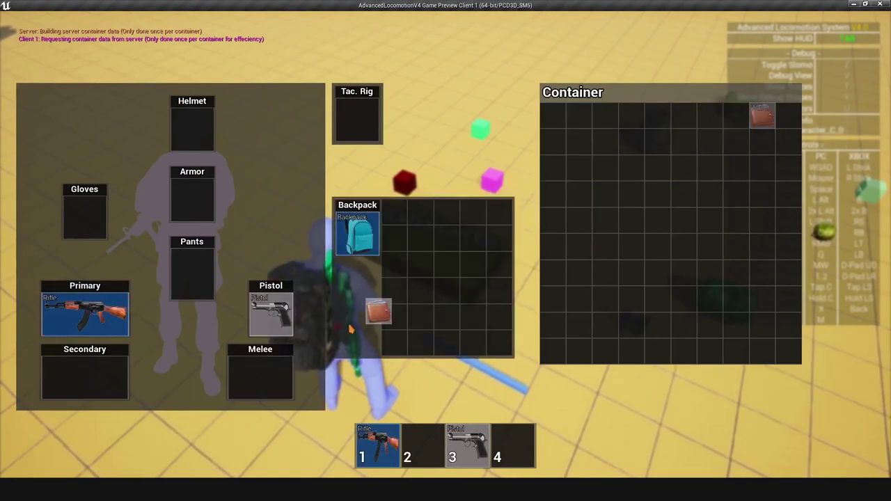
drag(404, 217, 405, 219)
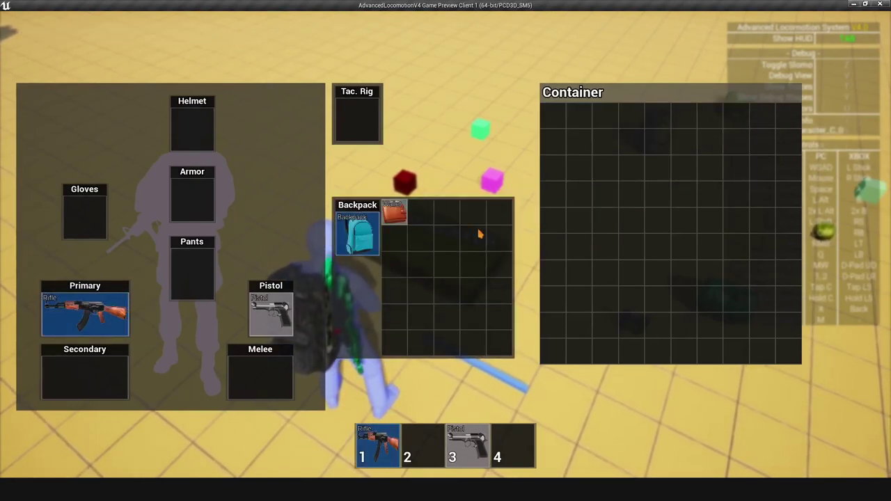
Step: Check Client 2's view, stop the two-client preview, and open the TPMP_Character blueprint
key(alt+Tab)
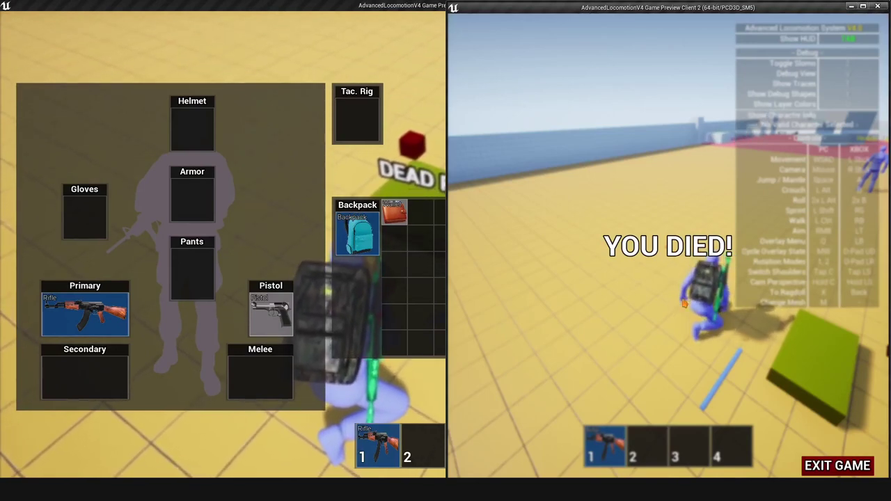
key(Escape)
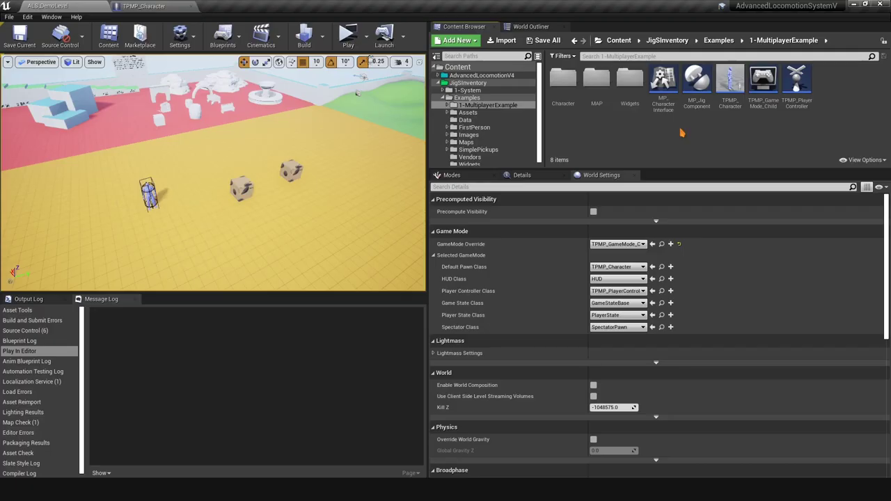
click(145, 5)
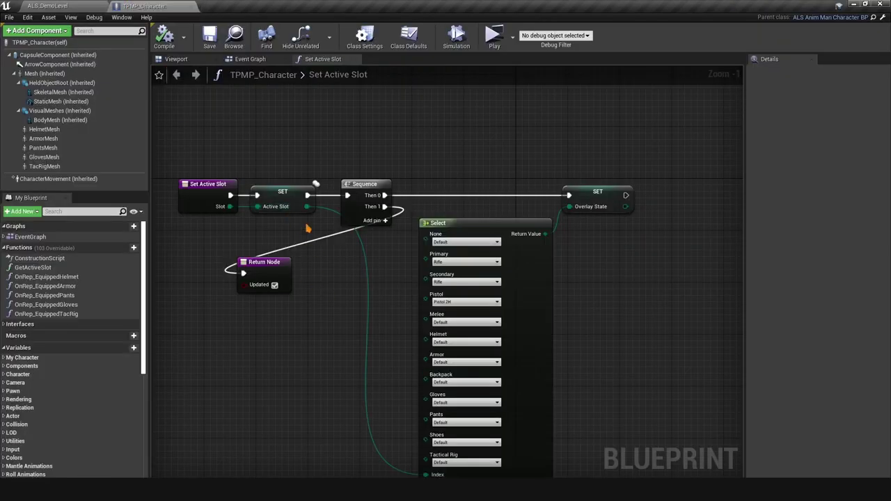
Step: Examine the Active Slot setter, Sequence and Overlay State nodes in the Set Active Slot function
click(279, 197)
right_drag(282, 162, 286, 133)
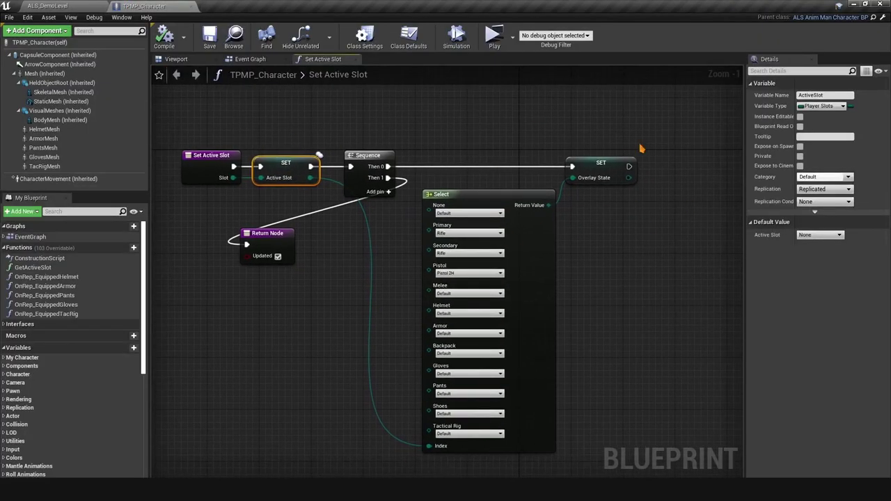
drag(481, 133, 638, 232)
click(497, 146)
right_drag(328, 126, 454, 167)
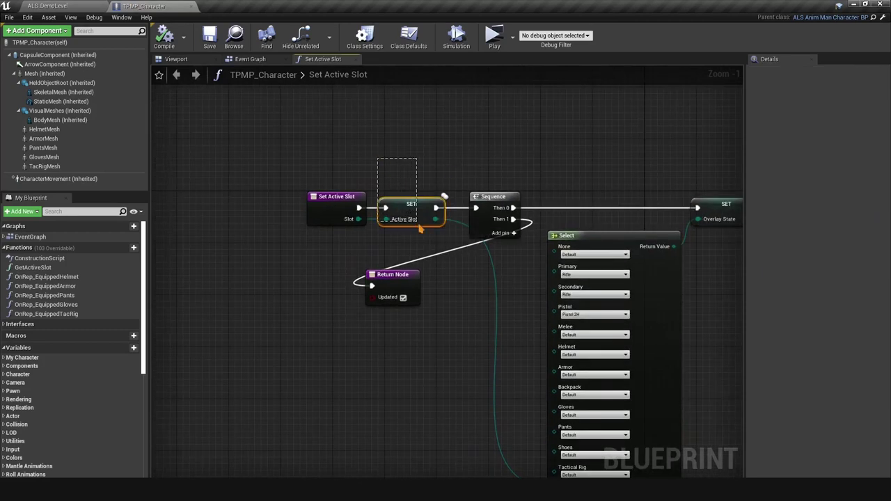
drag(420, 229, 421, 231)
right_drag(450, 155, 342, 180)
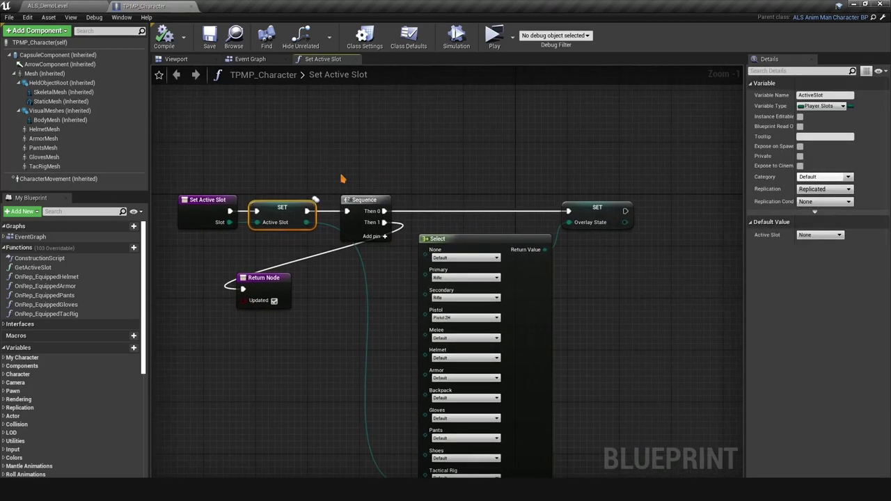
right_drag(285, 172, 360, 176)
click(314, 184)
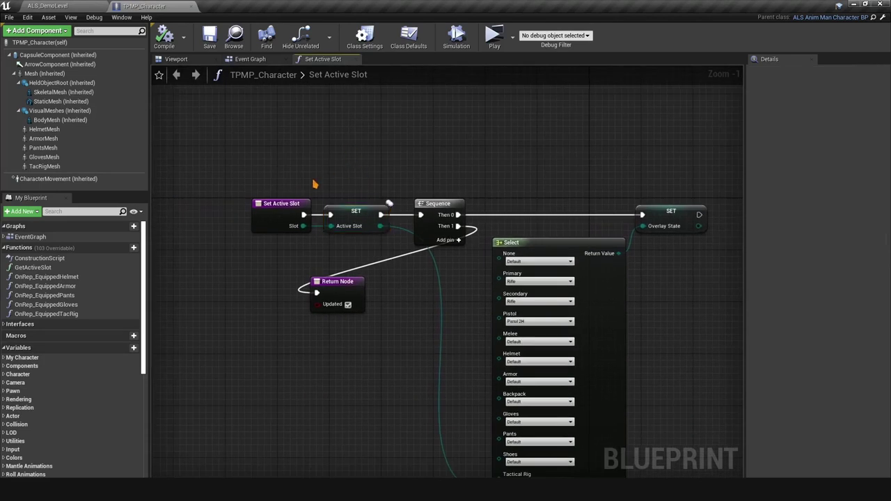
click(359, 207)
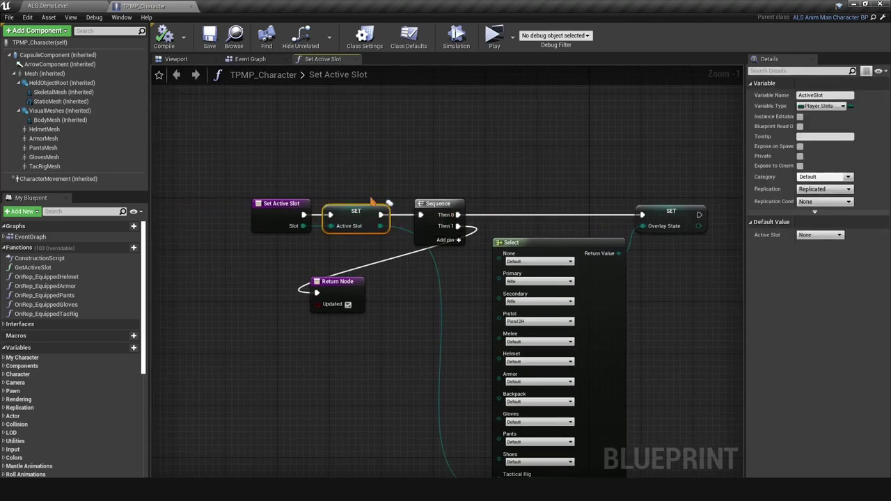
Step: Find the ActiveSlot variable in the blueprint and set its replication to RepNotify
click(70, 211)
text(activesl)
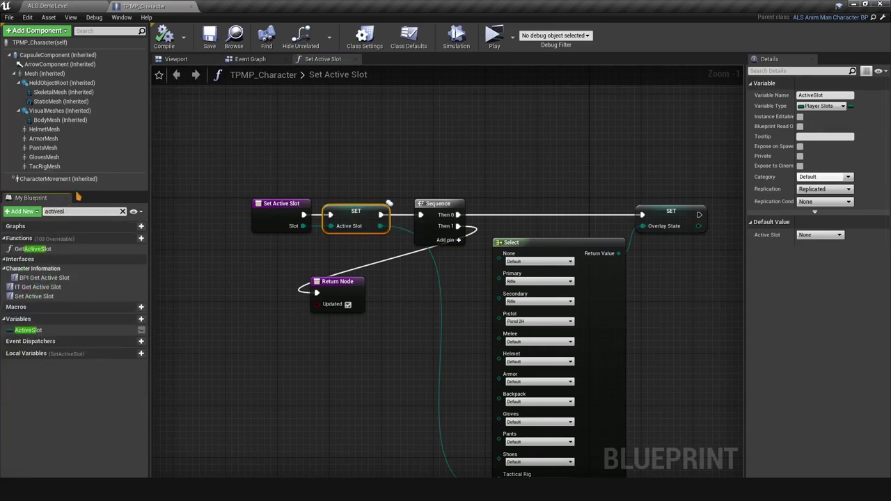
click(31, 331)
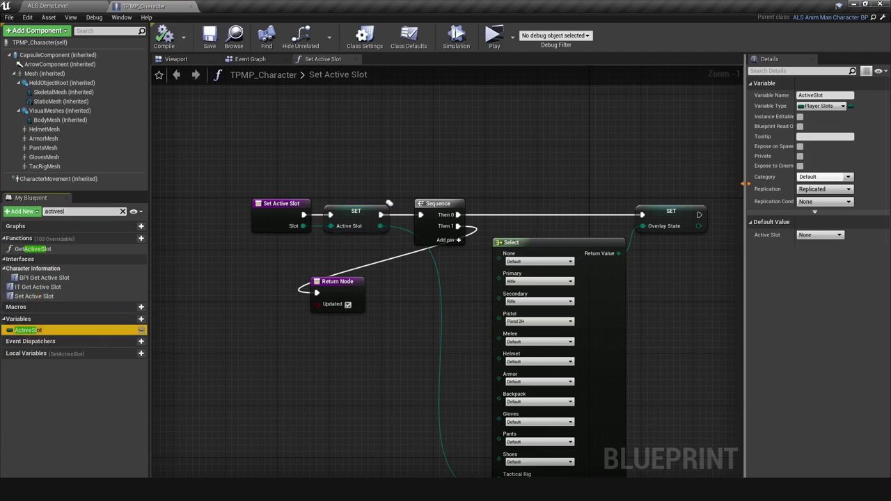
drag(748, 188, 698, 188)
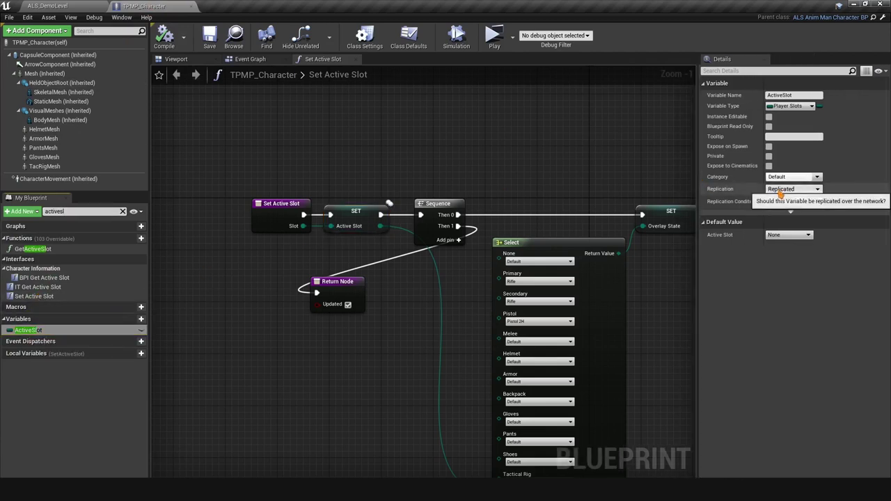
click(786, 189)
click(784, 211)
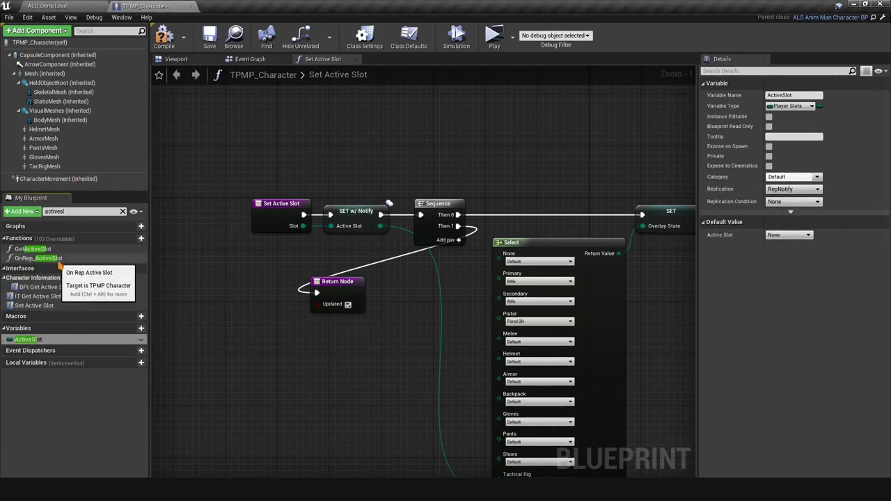
Step: Cut the Sequence, Select and Overlay State nodes from Set Active Slot and connect SET w/ Notify straight to the Return Node
right_drag(560, 215, 429, 189)
drag(597, 294, 279, 164)
key(Delete)
drag(206, 255, 317, 177)
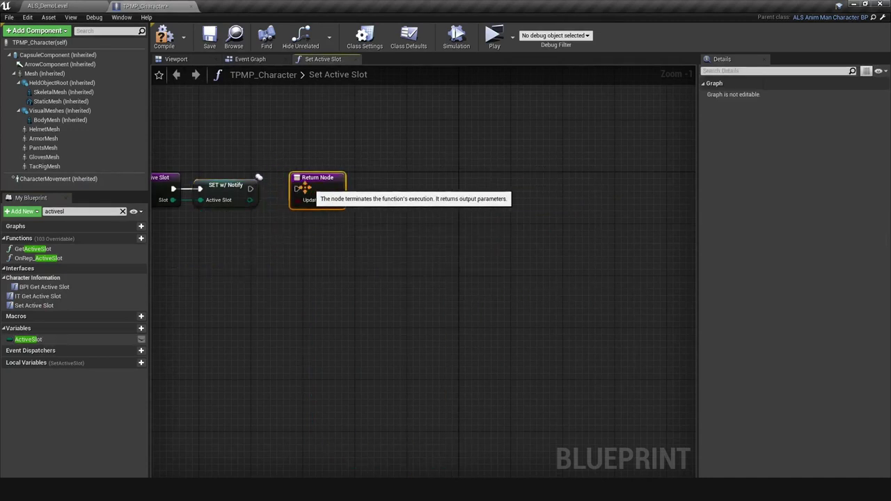
drag(251, 189, 298, 183)
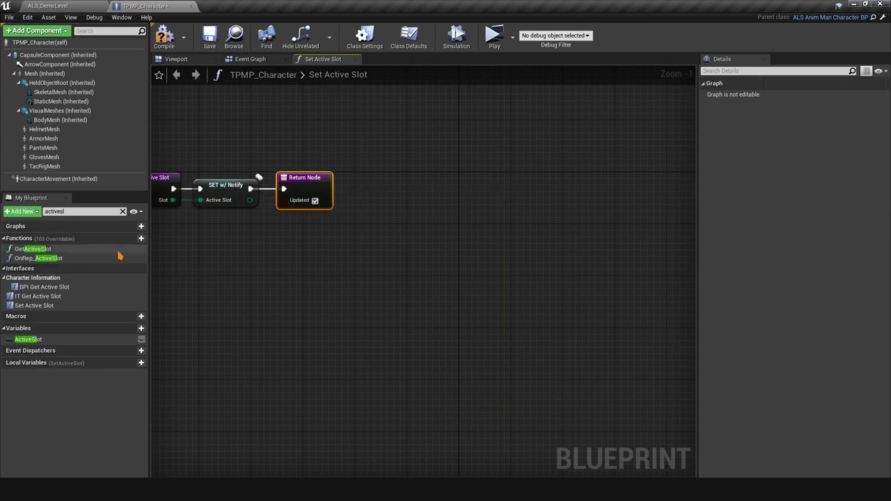
Step: Paste the cut nodes into OnRep_ActiveSlot, delete the Sequence, and wire the function entry to the Overlay State setter
double_click(24, 259)
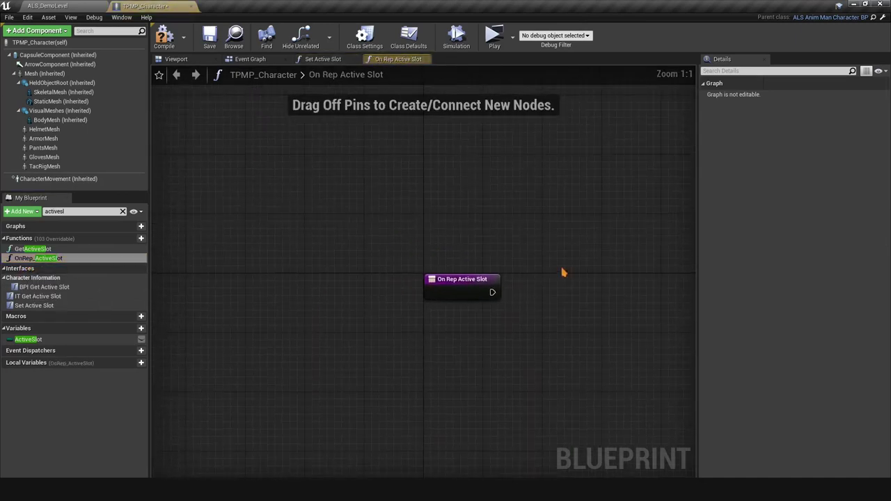
key(ctrl+v)
right_drag(591, 305, 443, 253)
drag(443, 253, 563, 270)
right_drag(452, 280, 366, 282)
key(Delete)
drag(261, 244, 595, 241)
right_drag(462, 244, 452, 197)
click(616, 201)
click(368, 188)
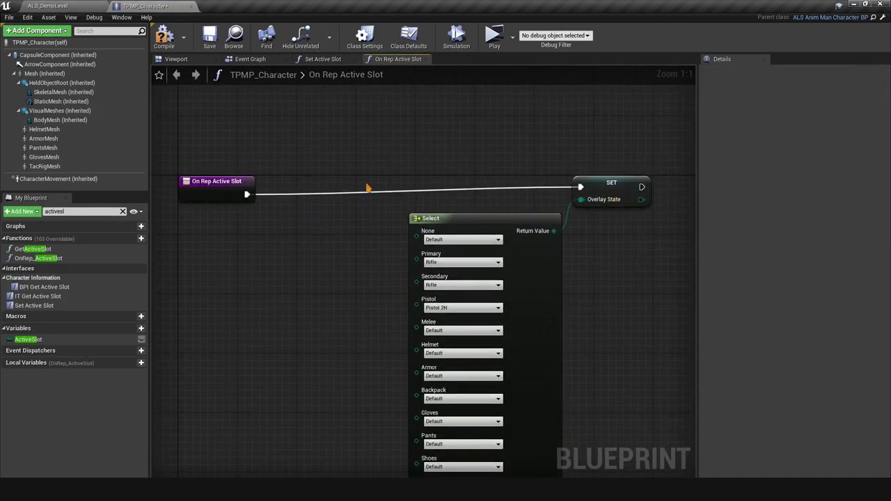
Step: Add an ActiveSlot getter in OnRep_ActiveSlot and connect it to the Select node's Index
drag(25, 341, 248, 330)
right_drag(261, 387, 272, 260)
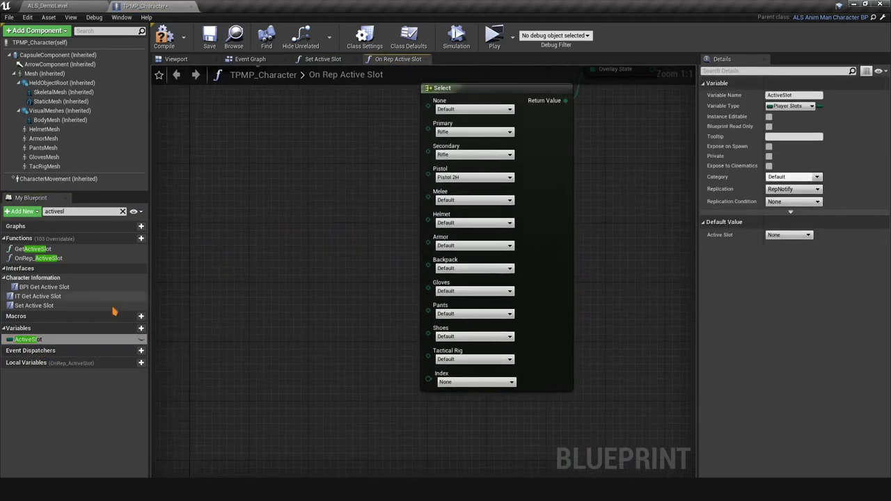
ctrl+drag(28, 339, 437, 385)
drag(306, 276, 355, 365)
scroll(344, 246, down, 2)
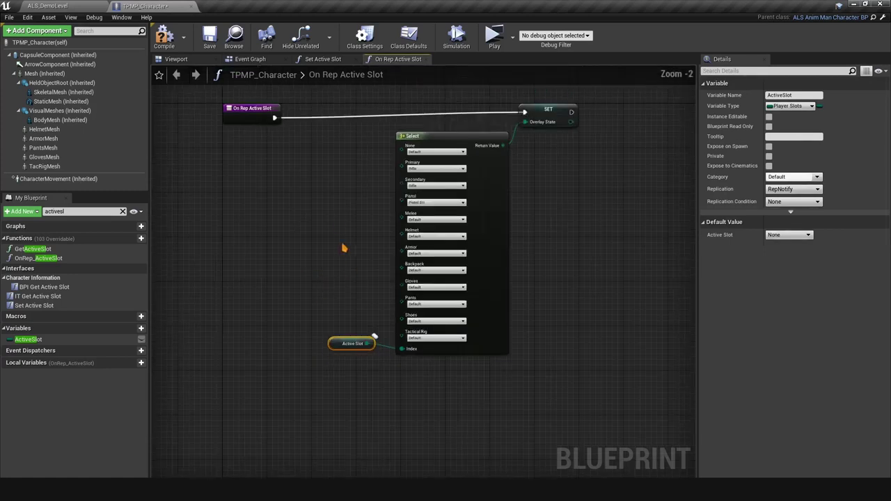
Step: Copy the Overlay State setter, Select and ActiveSlot getter from OnRep_ActiveSlot into the Set Active Slot function
drag(252, 170, 256, 164)
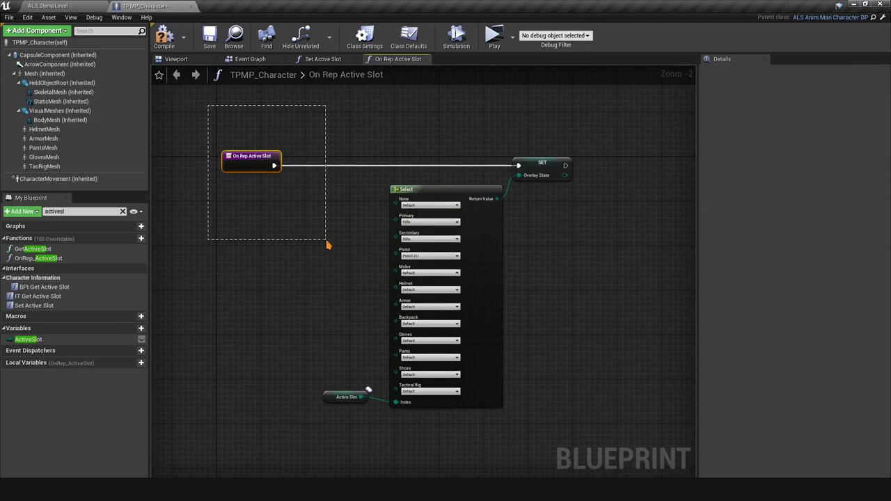
drag(327, 242, 329, 242)
drag(619, 414, 356, 134)
click(332, 64)
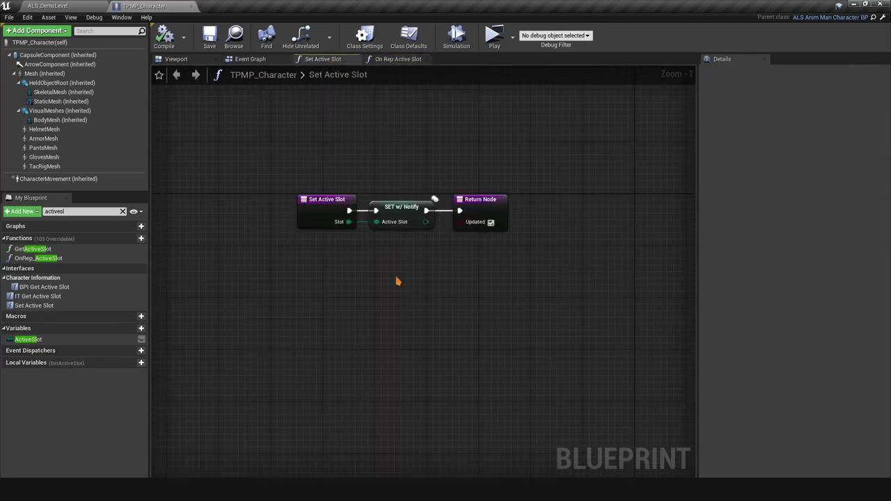
key(ctrl+v)
Step: Wire the Overlay State setter between SET w/ Notify and the Return Node in Set Active Slot
drag(479, 214, 589, 220)
click(543, 222)
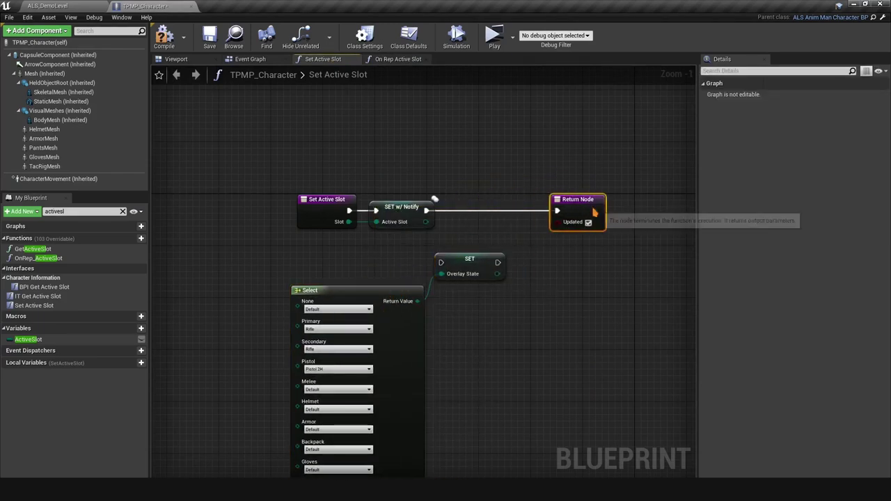
drag(461, 263, 481, 211)
drag(425, 211, 462, 212)
drag(517, 211, 557, 211)
right_drag(507, 279, 567, 162)
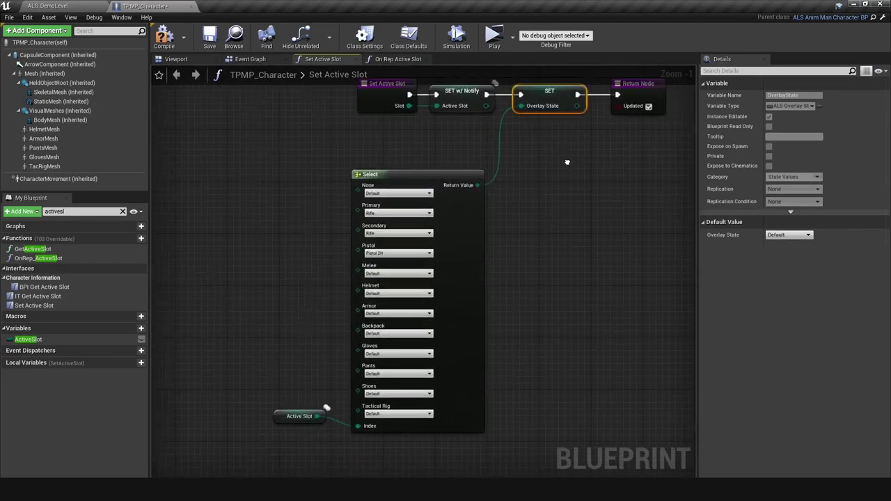
click(299, 416)
right_drag(483, 99, 443, 183)
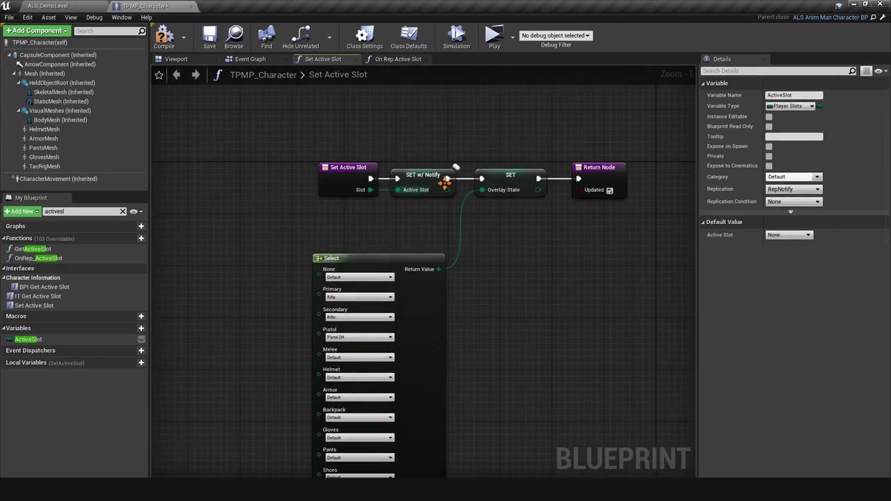
Step: Review the OnRep_ActiveSlot nodes and compile the character blueprint
click(396, 59)
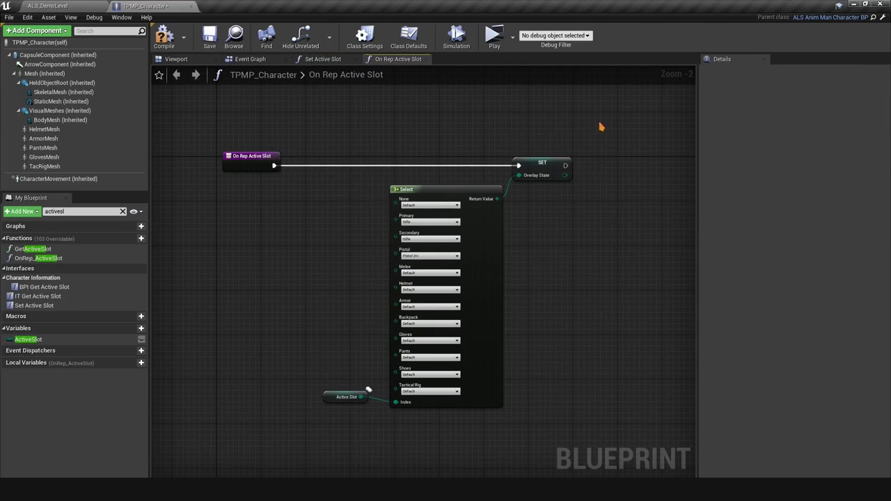
drag(601, 126, 288, 378)
click(590, 215)
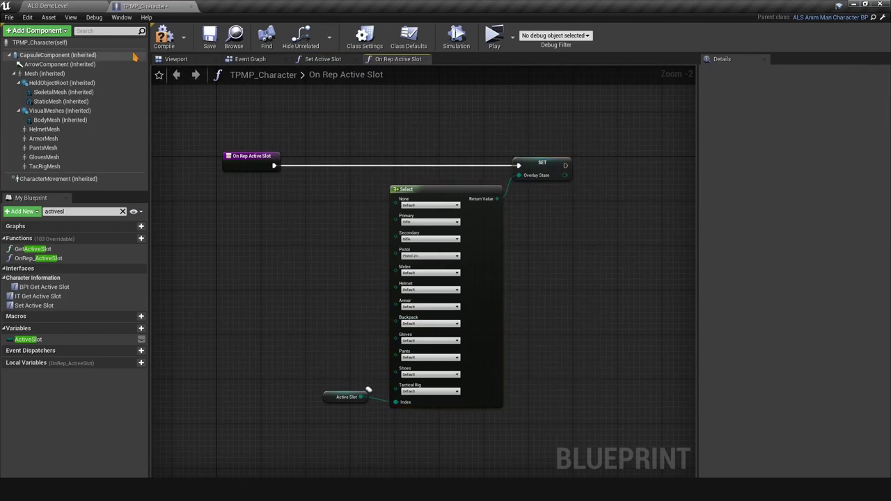
click(165, 38)
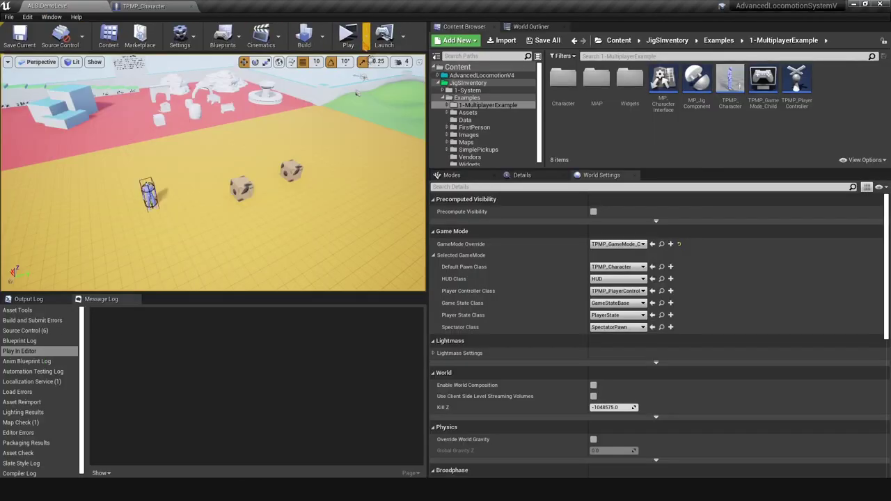
Step: Start the two-client preview from the level editor and pick up Rifle 2 with Client 1's character
click(368, 40)
click(350, 37)
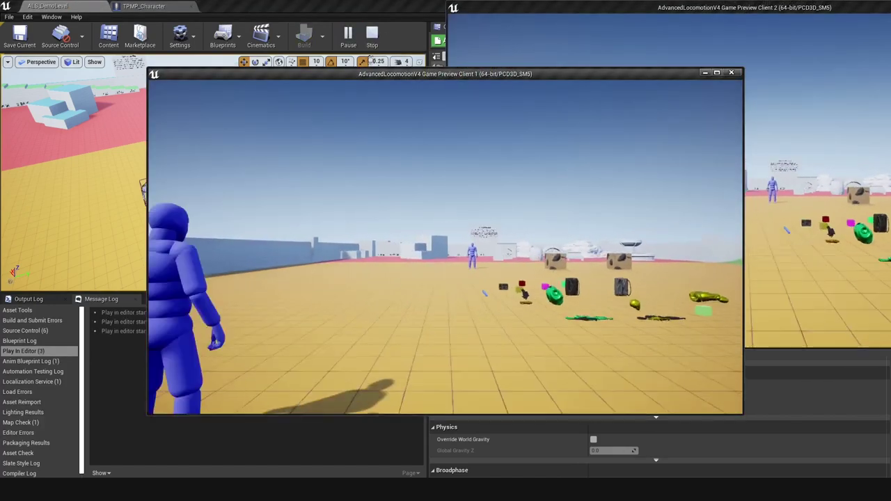
key(w)
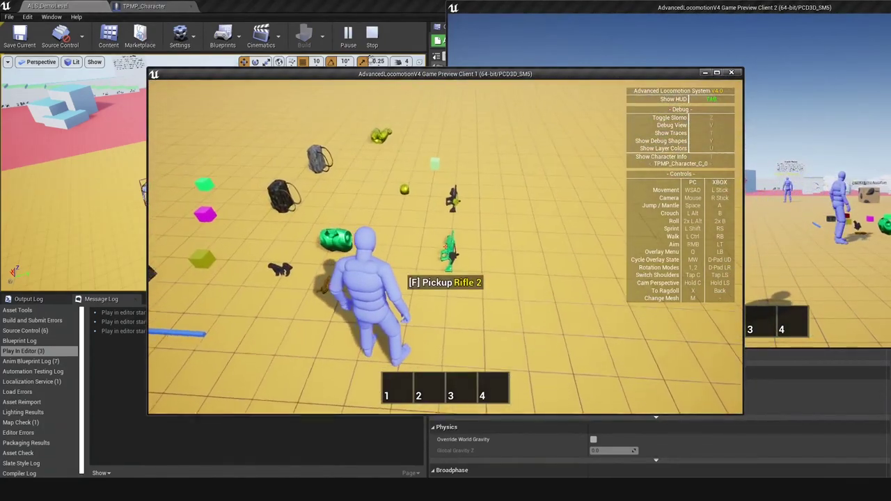
key(e)
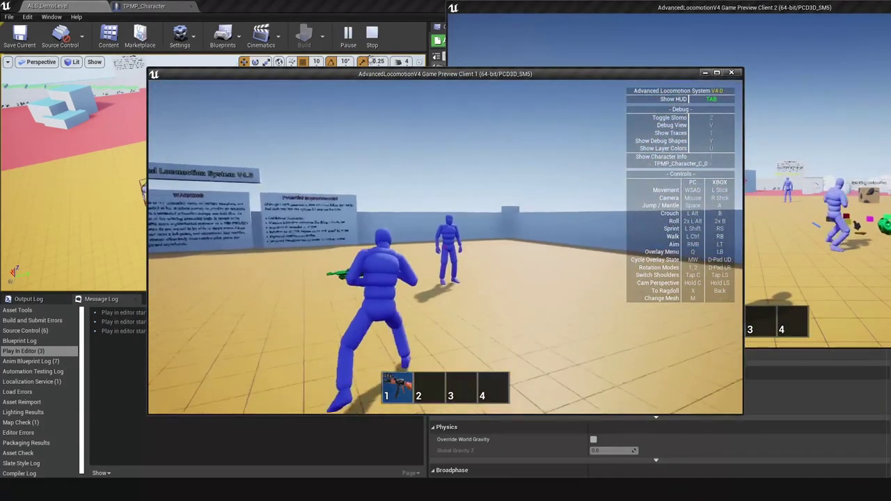
Step: Aim and move Client 1's character with the rifle to check its weapon pose in both client windows
right_click(445, 247)
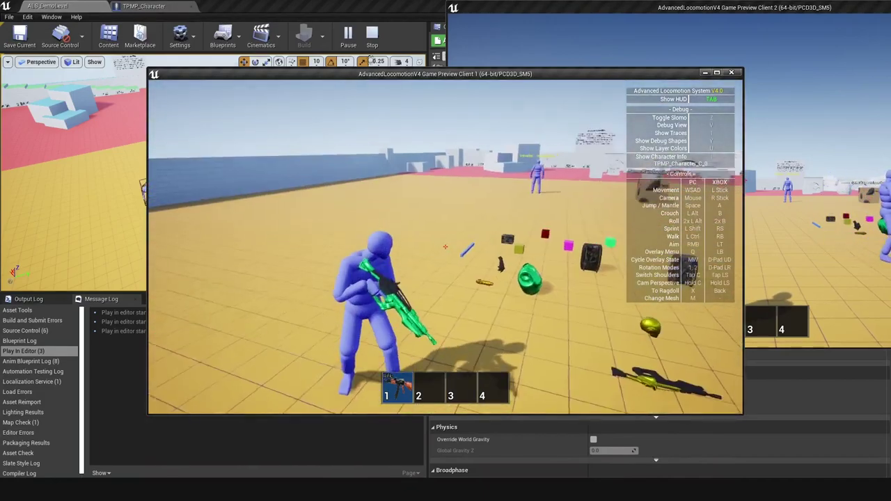
right_click(445, 246)
key(w)
right_click(445, 246)
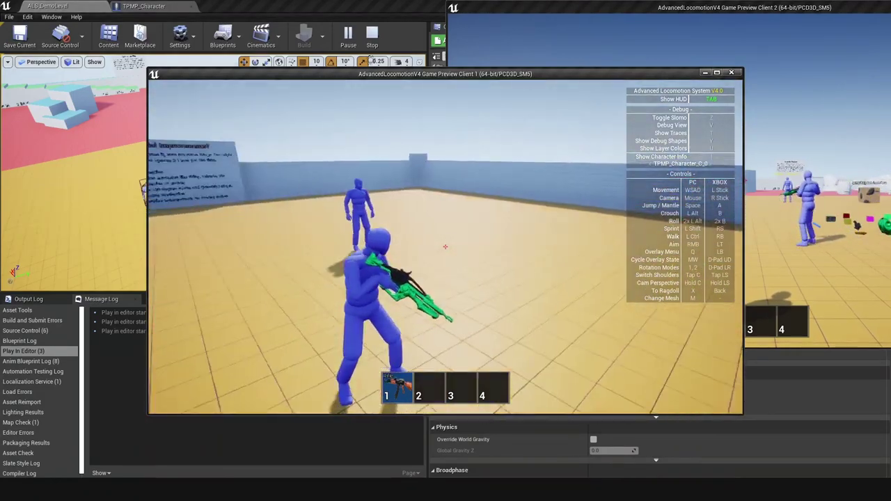
key(w)
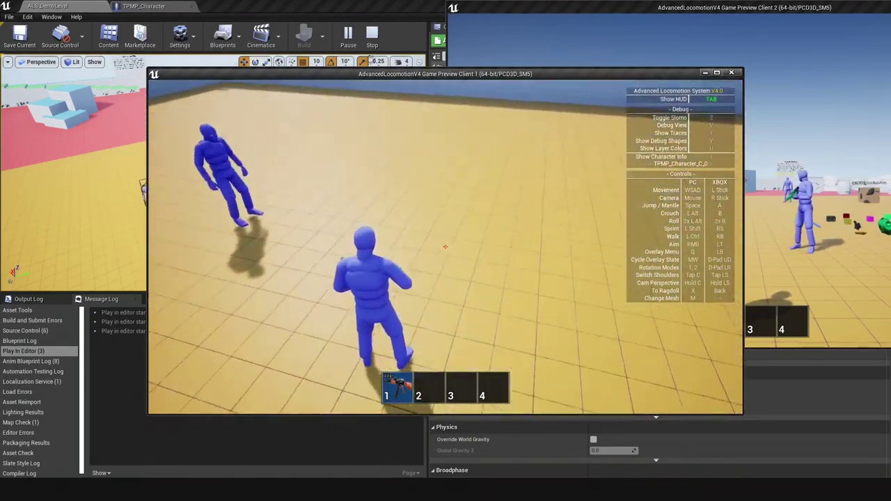
key(w)
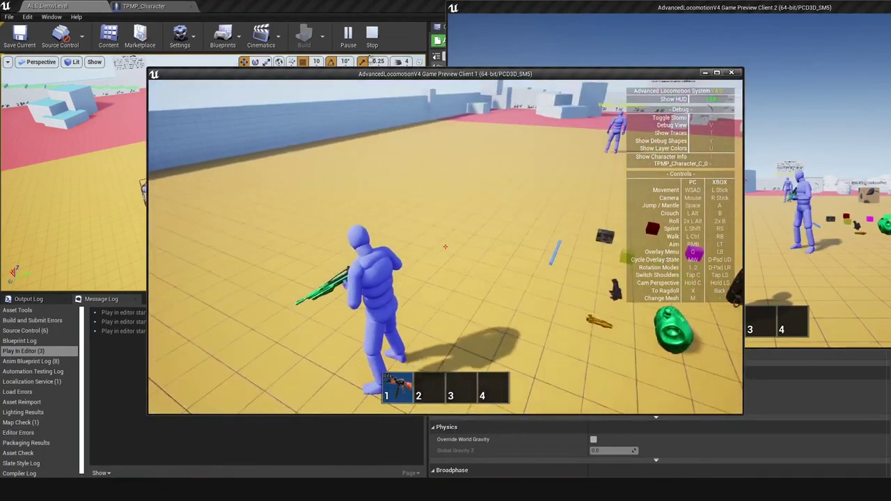